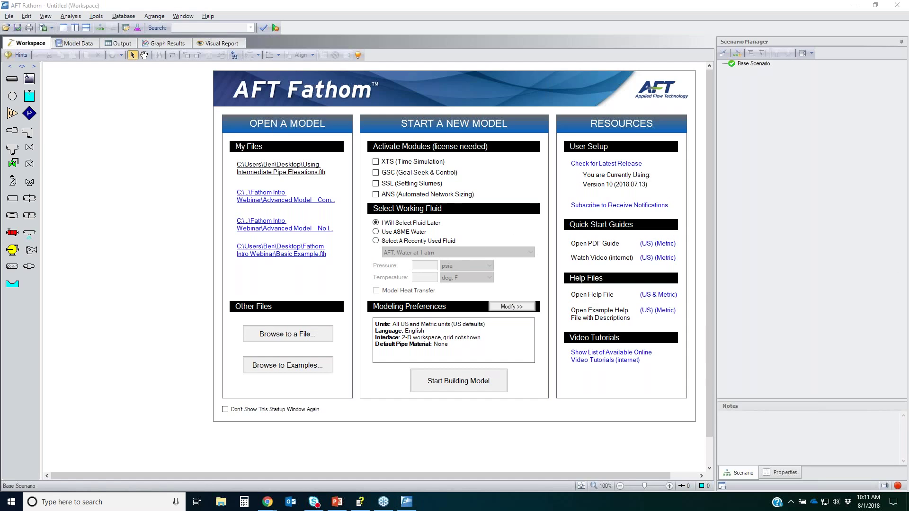
pyautogui.moveTo(218, 147); pyautogui.dragTo(282, 135)
pyautogui.moveTo(327, 191)
pyautogui.mouseDown()
pyautogui.moveTo(264, 277)
pyautogui.moveTo(224, 143)
pyautogui.mouseUp()
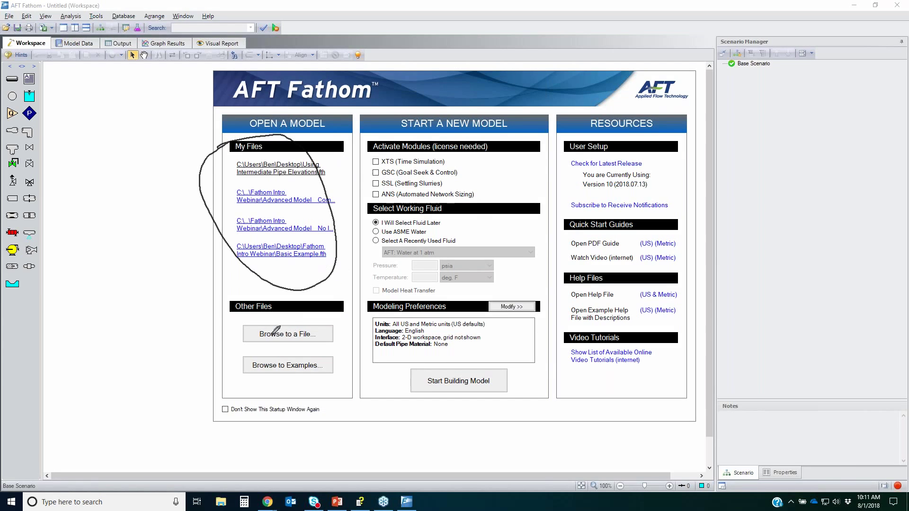
pyautogui.moveTo(226, 327)
pyautogui.mouseDown()
pyautogui.moveTo(344, 337)
pyautogui.moveTo(284, 353)
pyautogui.moveTo(239, 324)
pyautogui.moveTo(263, 326)
pyautogui.mouseUp()
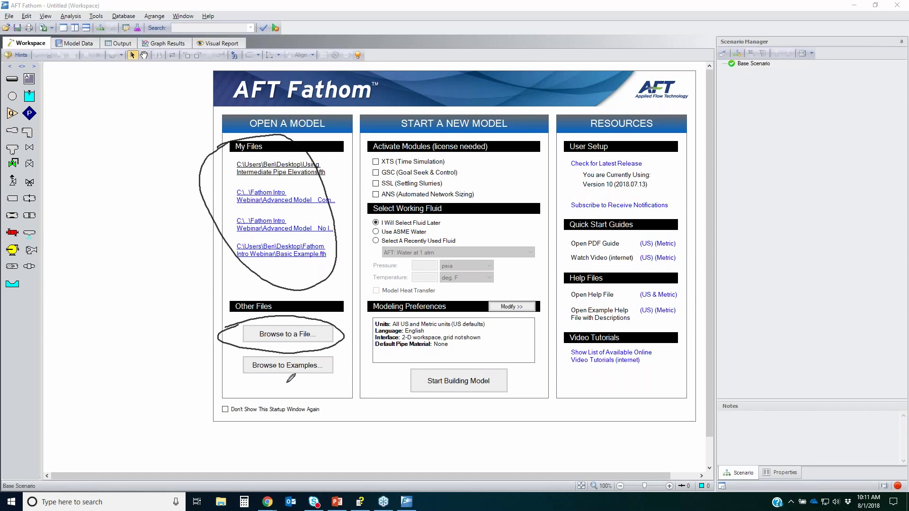
pyautogui.moveTo(231, 365)
pyautogui.mouseDown()
pyautogui.moveTo(316, 349)
pyautogui.moveTo(268, 396)
pyautogui.moveTo(243, 360)
pyautogui.moveTo(252, 363)
pyautogui.mouseUp()
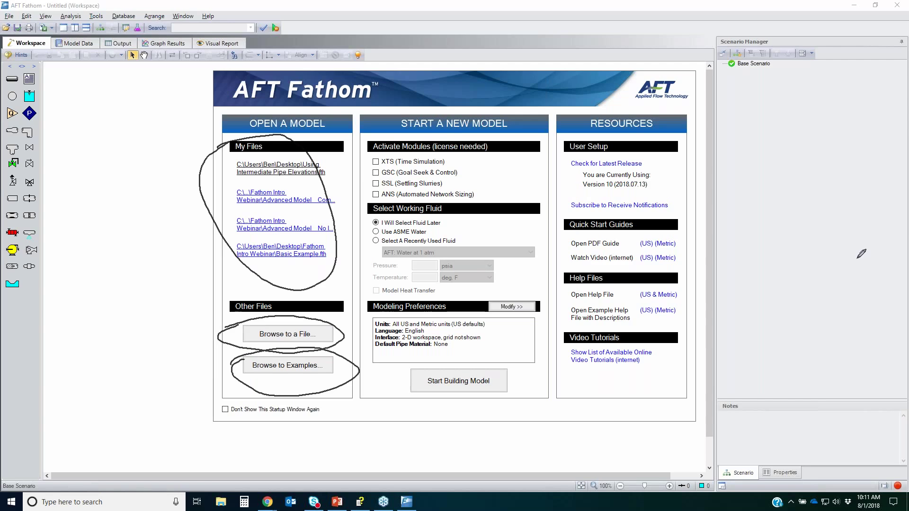
pyautogui.press('Escape')
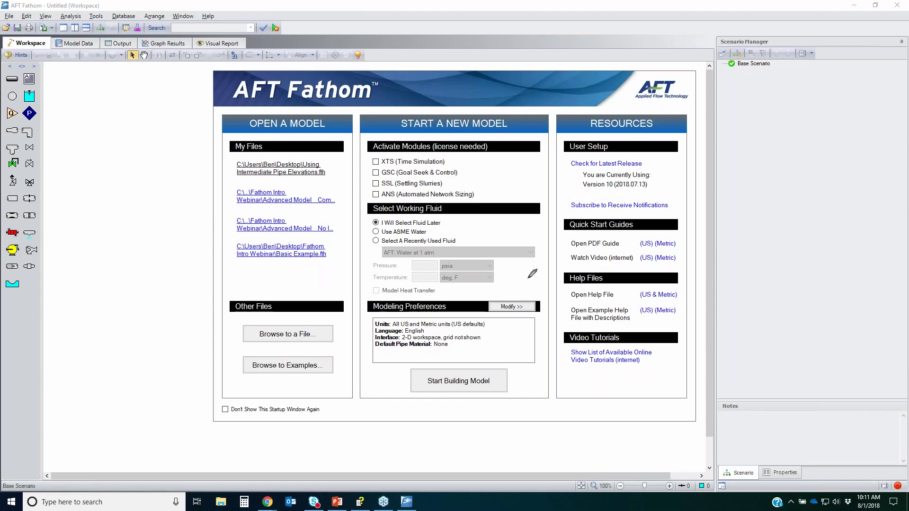
pyautogui.moveTo(534, 135)
pyautogui.mouseDown()
pyautogui.moveTo(374, 121)
pyautogui.moveTo(361, 134)
pyautogui.mouseUp()
pyautogui.moveTo(362, 175)
pyautogui.mouseDown()
pyautogui.moveTo(417, 198)
pyautogui.moveTo(532, 179)
pyautogui.moveTo(535, 133)
pyautogui.mouseUp()
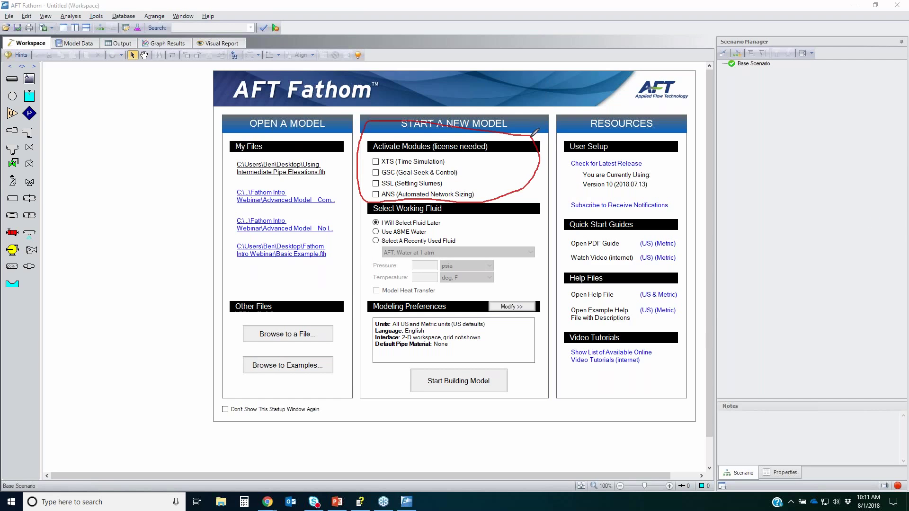
pyautogui.moveTo(446, 163)
pyautogui.mouseDown()
pyautogui.moveTo(468, 162)
pyautogui.moveTo(447, 180)
pyautogui.moveTo(455, 175)
pyautogui.mouseUp()
pyautogui.moveTo(384, 158); pyautogui.dragTo(372, 154)
pyautogui.moveTo(377, 172); pyautogui.dragTo(376, 166)
pyautogui.moveTo(495, 219)
pyautogui.mouseDown()
pyautogui.moveTo(369, 251)
pyautogui.moveTo(487, 283)
pyautogui.mouseUp()
pyautogui.moveTo(544, 301)
pyautogui.mouseDown()
pyautogui.moveTo(364, 296)
pyautogui.moveTo(369, 355)
pyautogui.mouseUp()
pyautogui.moveTo(478, 372)
pyautogui.mouseDown()
pyautogui.moveTo(557, 327)
pyautogui.moveTo(523, 286)
pyautogui.mouseUp()
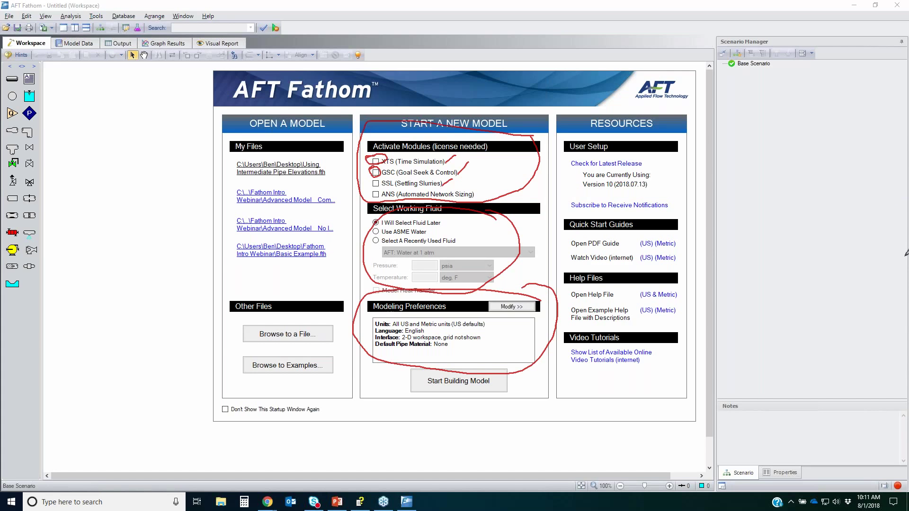
pyautogui.press('e')
pyautogui.moveTo(573, 191)
pyautogui.mouseDown()
pyautogui.moveTo(641, 191)
pyautogui.moveTo(657, 180)
pyautogui.moveTo(583, 179)
pyautogui.moveTo(575, 189)
pyautogui.mouseUp()
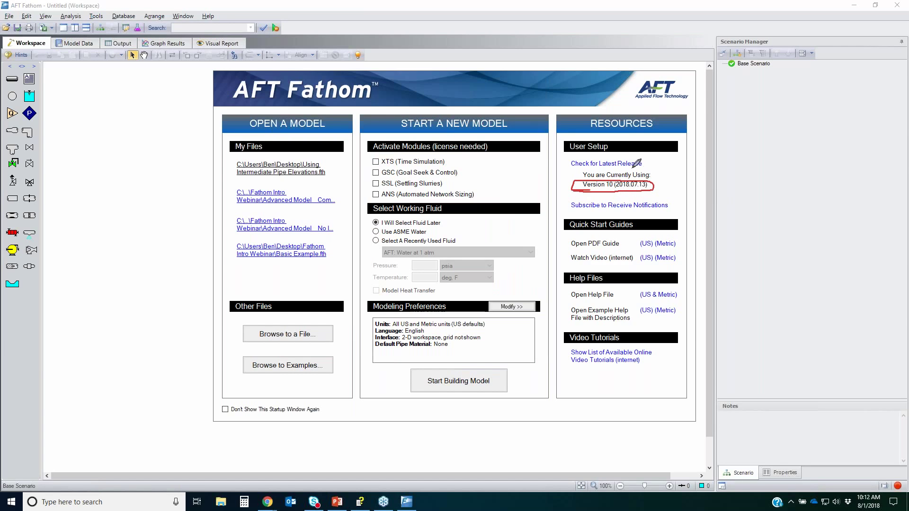
pyautogui.moveTo(568, 161)
pyautogui.mouseDown()
pyautogui.moveTo(640, 169)
pyautogui.moveTo(568, 168)
pyautogui.moveTo(570, 160)
pyautogui.mouseUp()
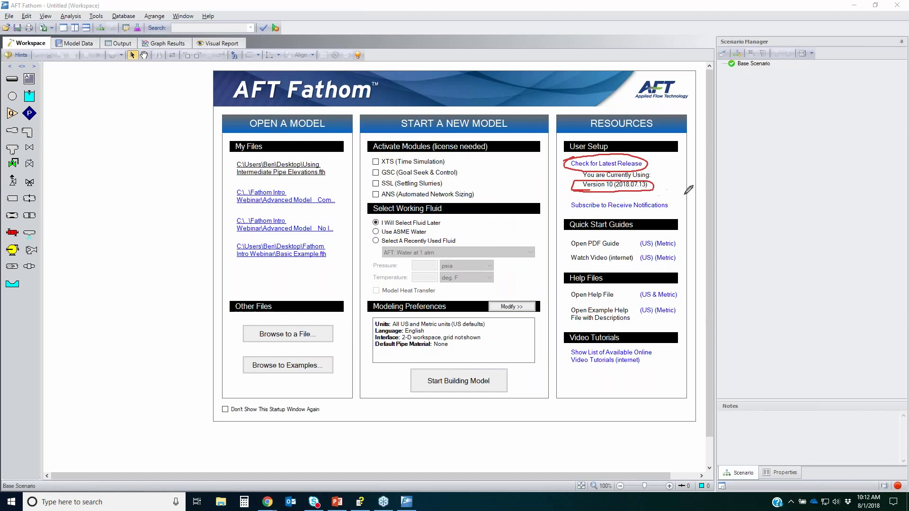
pyautogui.moveTo(646, 162)
pyautogui.mouseDown()
pyautogui.moveTo(681, 157)
pyautogui.moveTo(655, 196)
pyautogui.mouseUp()
pyautogui.moveTo(672, 205)
pyautogui.mouseDown()
pyautogui.moveTo(567, 210)
pyautogui.moveTo(671, 207)
pyautogui.mouseUp()
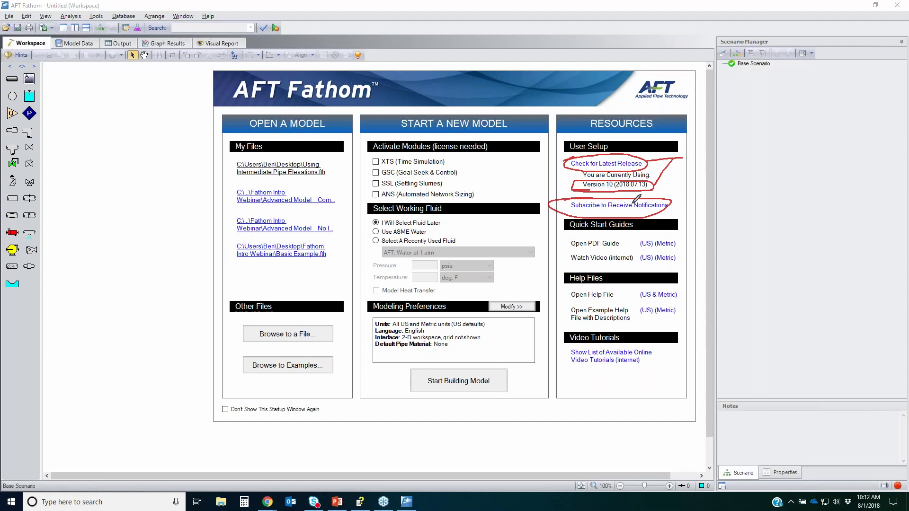
pyautogui.click(676, 239)
pyautogui.moveTo(676, 238)
pyautogui.mouseDown()
pyautogui.moveTo(637, 225)
pyautogui.moveTo(550, 249)
pyautogui.moveTo(626, 269)
pyautogui.moveTo(689, 253)
pyautogui.moveTo(676, 236)
pyautogui.mouseUp()
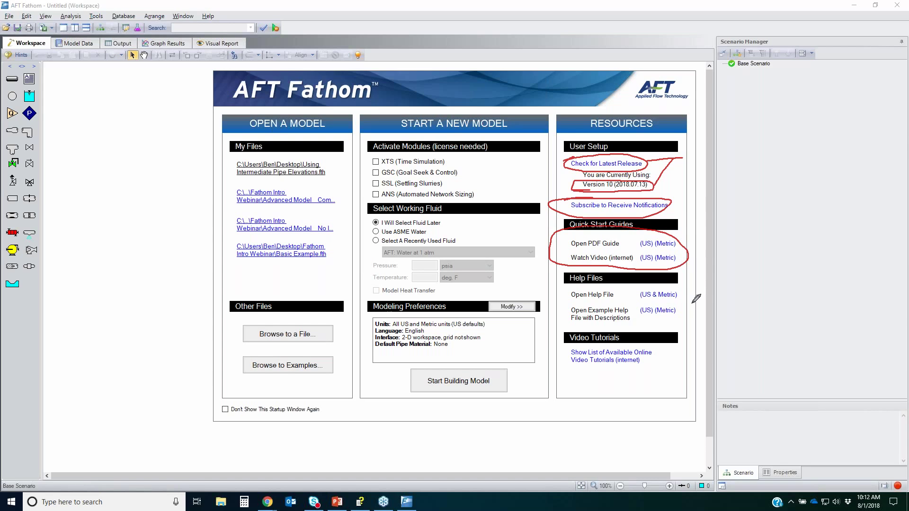
pyautogui.moveTo(627, 287)
pyautogui.mouseDown()
pyautogui.moveTo(574, 288)
pyautogui.moveTo(636, 324)
pyautogui.moveTo(692, 296)
pyautogui.moveTo(592, 286)
pyautogui.mouseUp()
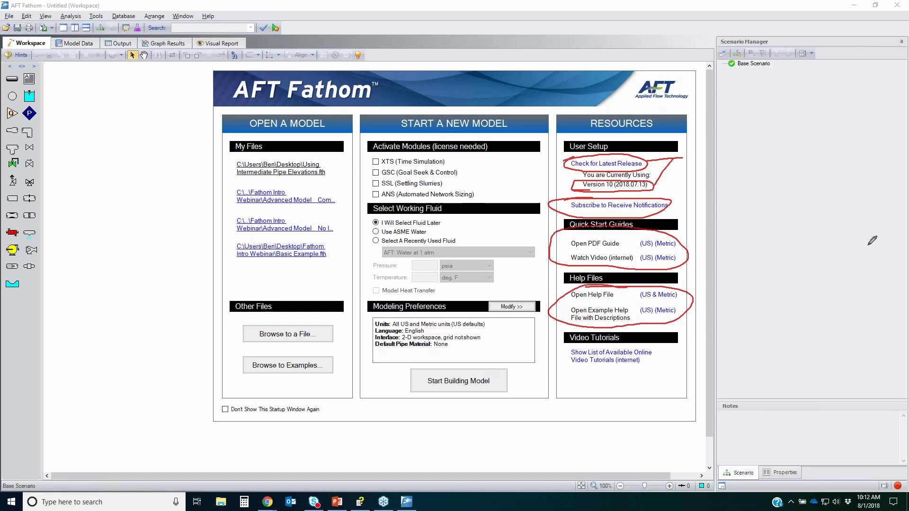
pyautogui.press('Escape')
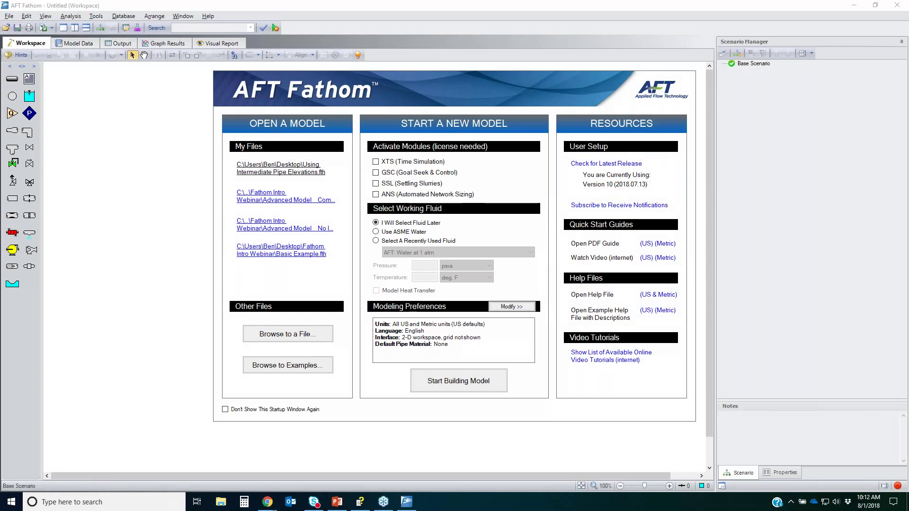
# Start building a new model, browse a few Tip of the Day entries and close the tips.
pyautogui.click(441, 384)
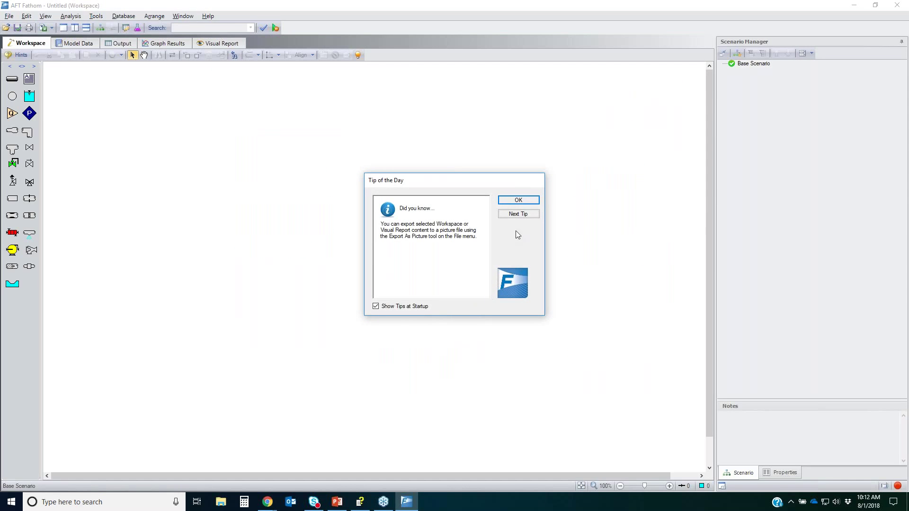
pyautogui.moveTo(430, 179); pyautogui.dragTo(433, 178)
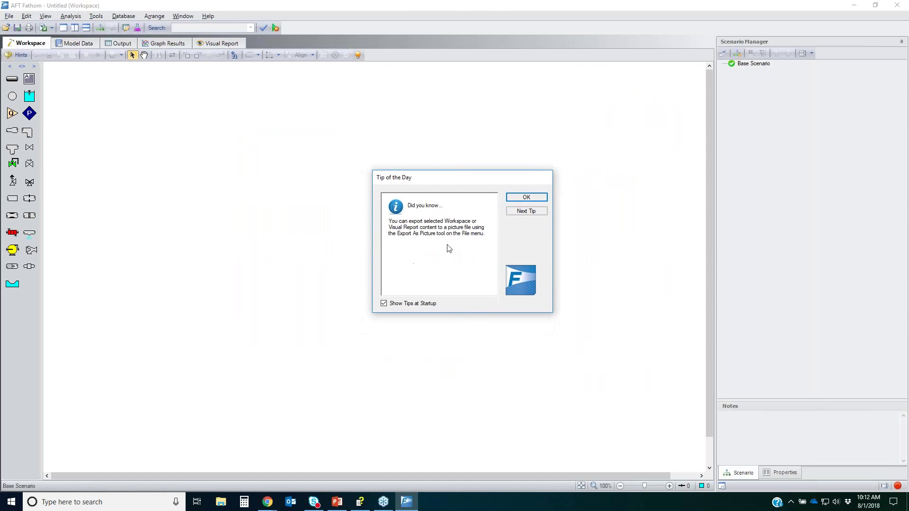
pyautogui.click(525, 212)
pyautogui.click(526, 212)
pyautogui.click(525, 212)
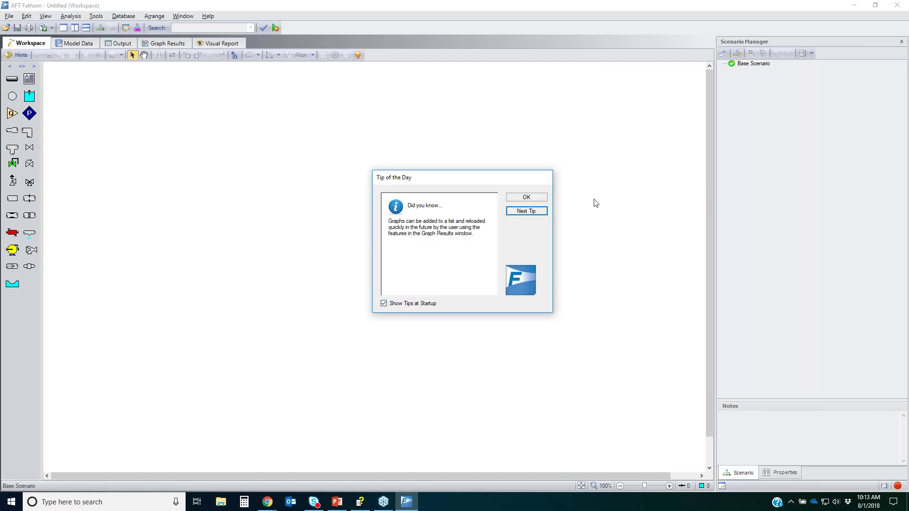
pyautogui.click(520, 197)
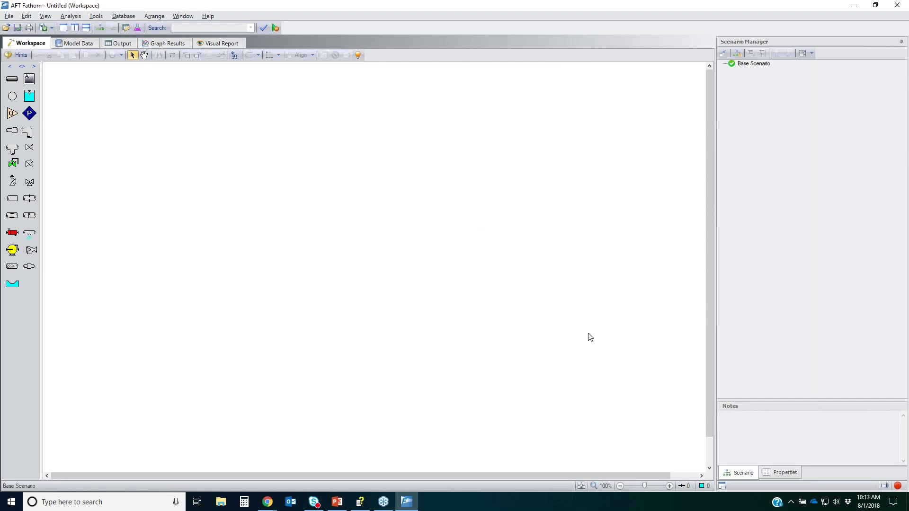
# Show the model check list and review the Solution Control tolerance settings, leaving them as they are.
pyautogui.click(898, 486)
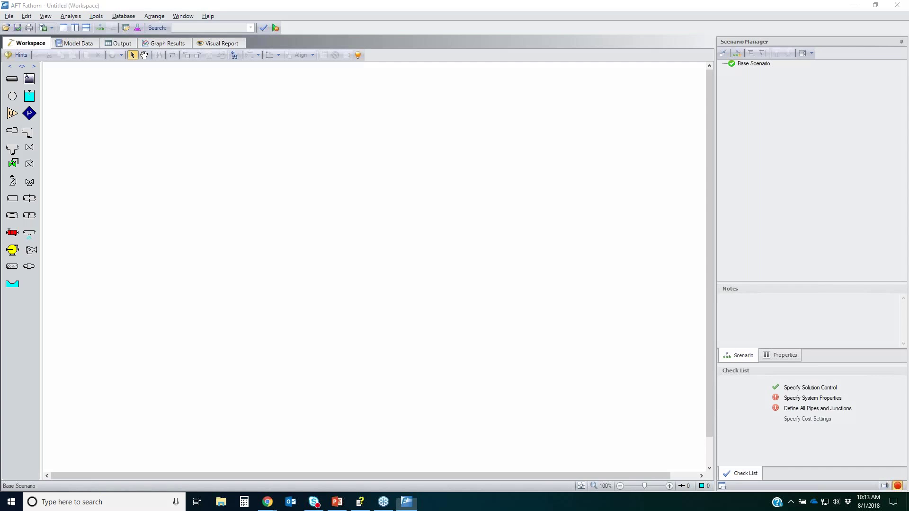
pyautogui.moveTo(765, 377)
pyautogui.mouseDown()
pyautogui.moveTo(873, 379)
pyautogui.moveTo(767, 416)
pyautogui.moveTo(759, 378)
pyautogui.mouseUp()
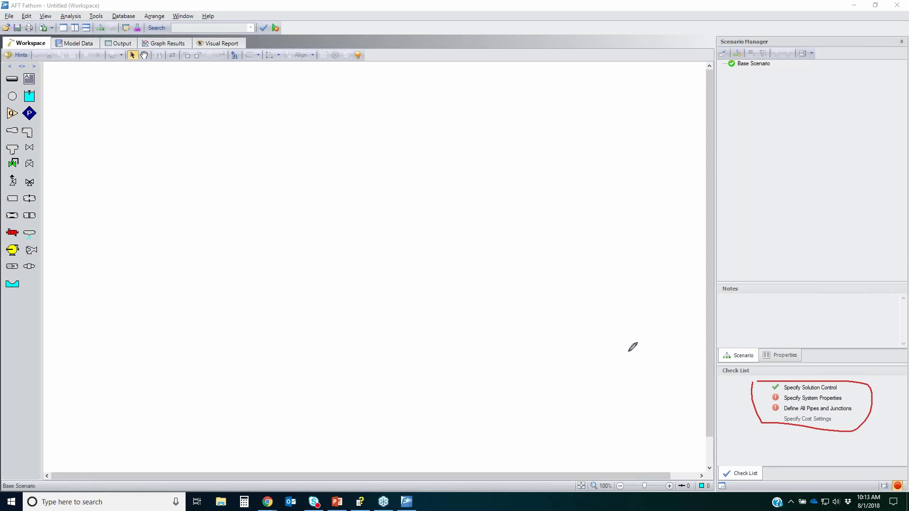
pyautogui.moveTo(763, 393)
pyautogui.mouseDown()
pyautogui.moveTo(756, 390)
pyautogui.moveTo(775, 385)
pyautogui.moveTo(758, 389)
pyautogui.mouseUp()
pyautogui.press('Escape')
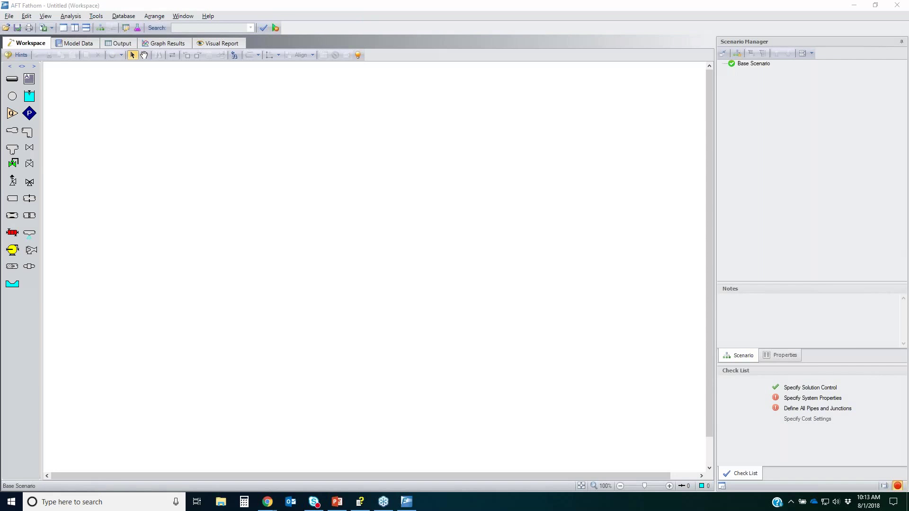
pyautogui.click(788, 387)
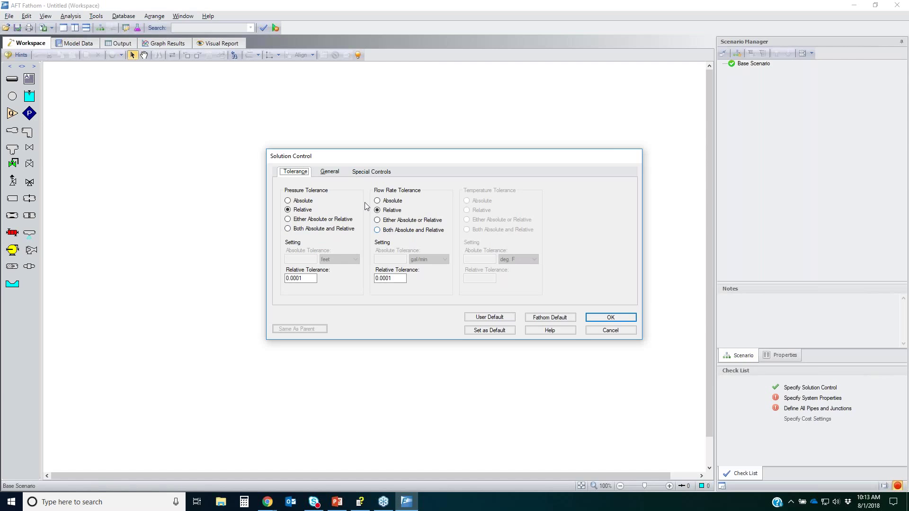
pyautogui.click(610, 330)
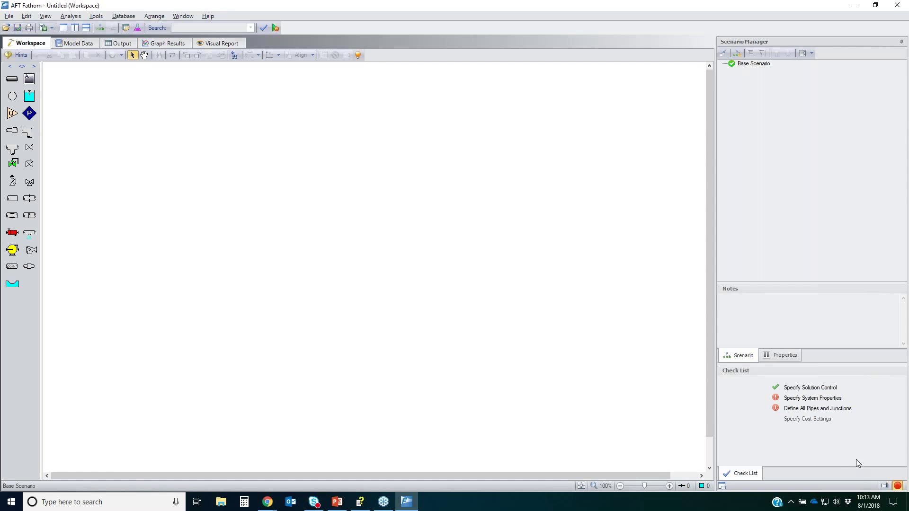
# Open System Properties and examine the unit choices for density, dynamic viscosity and vapor pressure of a user-specified fluid.
pyautogui.click(798, 402)
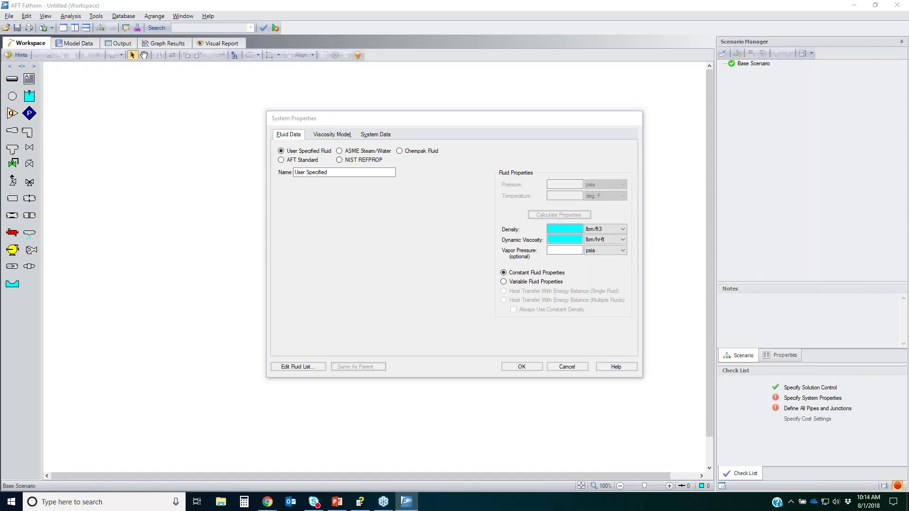
pyautogui.moveTo(540, 223)
pyautogui.mouseDown()
pyautogui.moveTo(641, 233)
pyautogui.moveTo(545, 247)
pyautogui.moveTo(487, 239)
pyautogui.moveTo(545, 220)
pyautogui.mouseUp()
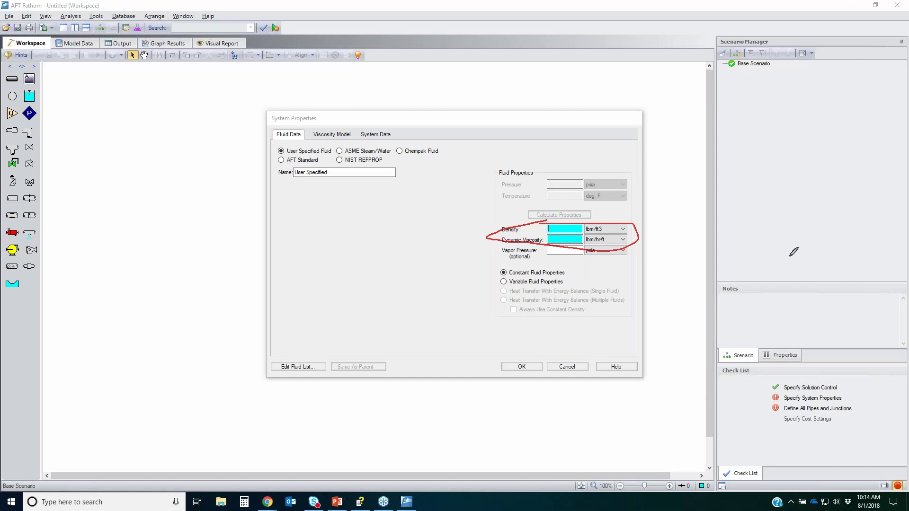
pyautogui.press('Escape')
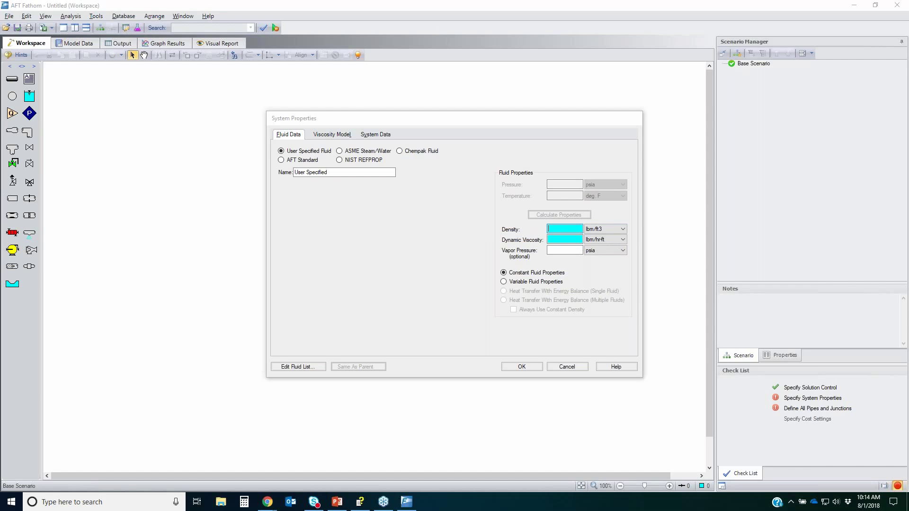
pyautogui.click(608, 228)
pyautogui.click(608, 229)
pyautogui.click(610, 242)
pyautogui.click(609, 241)
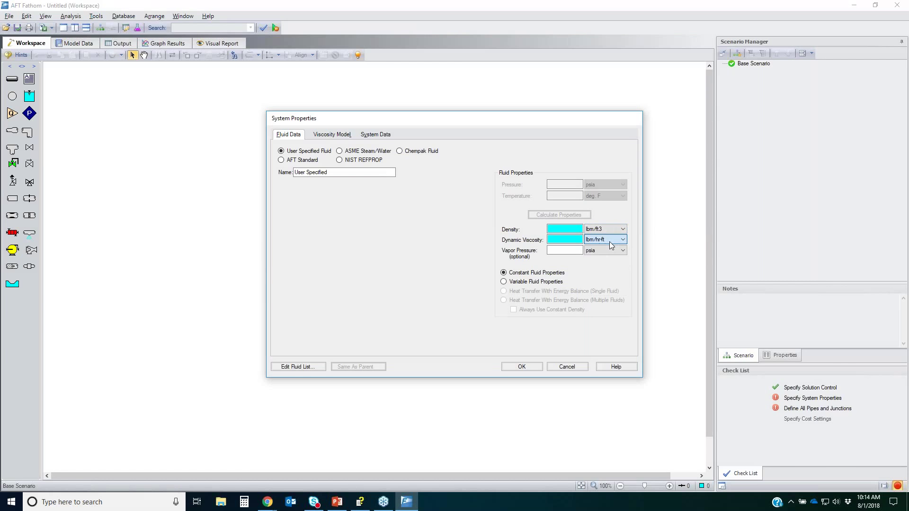
pyautogui.click(610, 250)
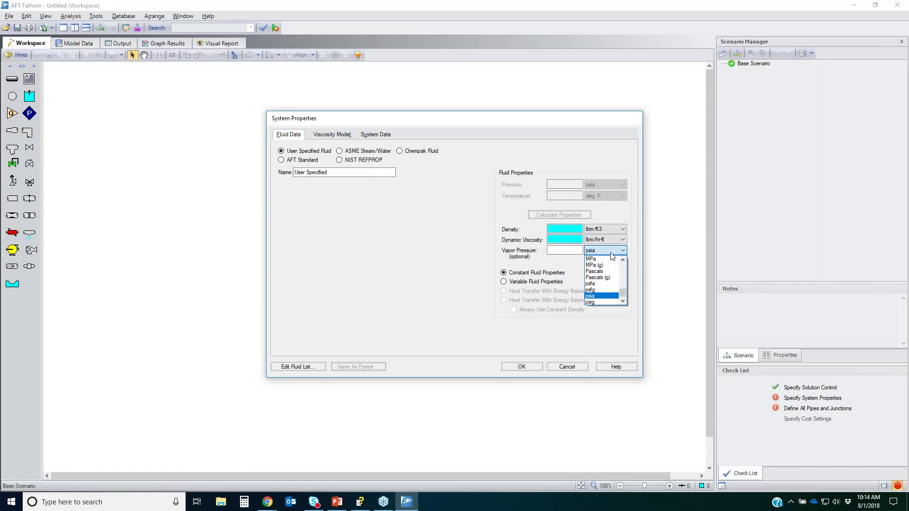
pyautogui.click(610, 256)
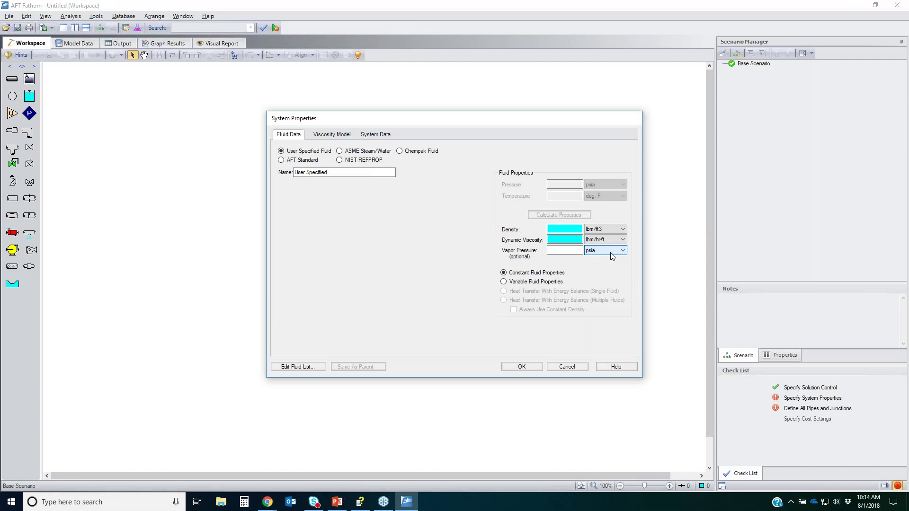
pyautogui.click(555, 250)
# Switch the fluid source to AFT Standard and add Water at 1 atm to the current model.
pyautogui.click(300, 161)
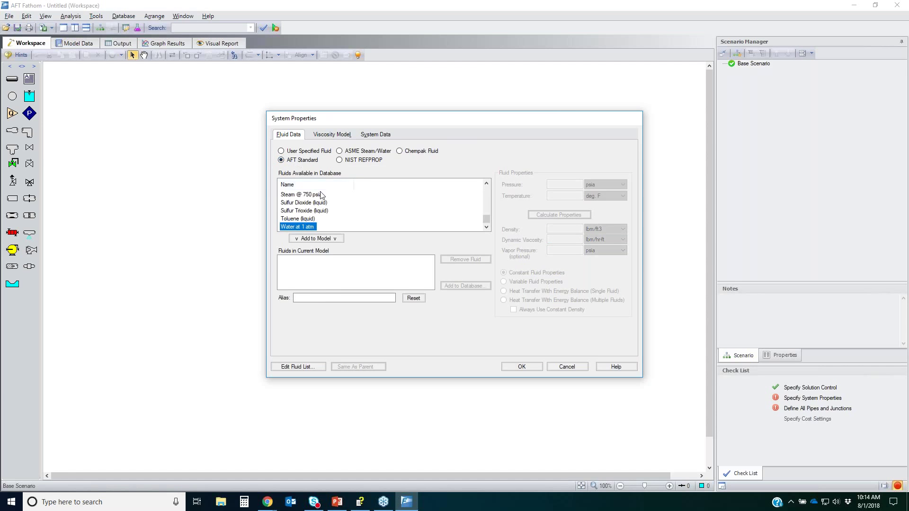
pyautogui.moveTo(487, 220); pyautogui.dragTo(477, 242)
pyautogui.click(321, 240)
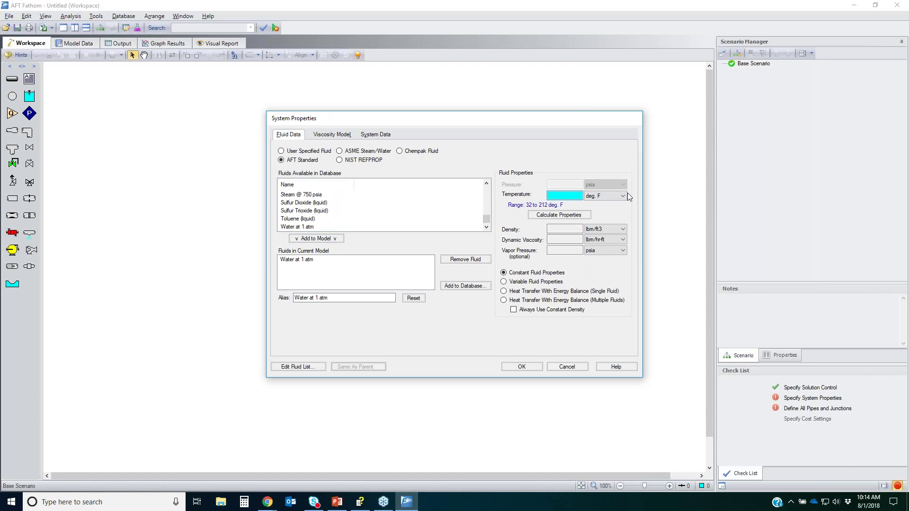
# Set the water temperature to 70 deg. F and calculate its fluid properties.
pyautogui.click(603, 196)
pyautogui.click(603, 198)
pyautogui.click(566, 217)
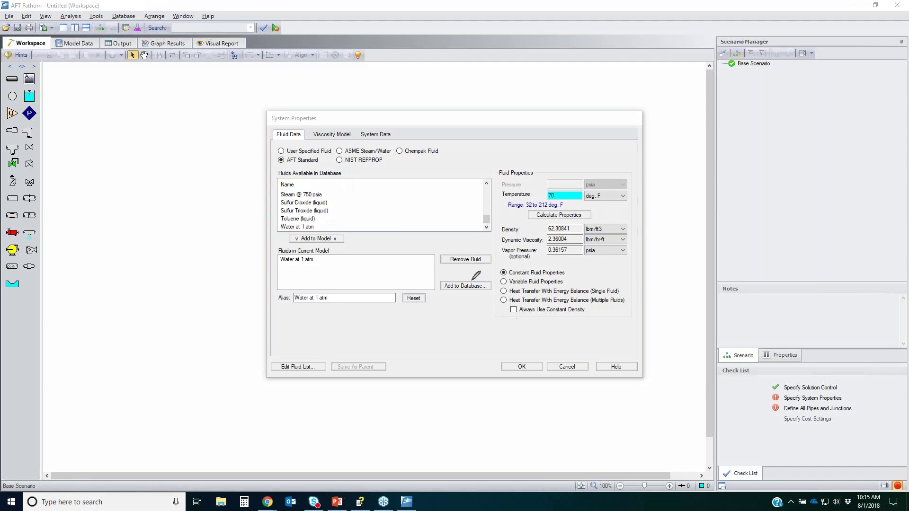
pyautogui.moveTo(472, 281)
pyautogui.mouseDown()
pyautogui.moveTo(564, 278)
pyautogui.moveTo(479, 282)
pyautogui.moveTo(495, 281)
pyautogui.mouseUp()
pyautogui.moveTo(518, 219)
pyautogui.mouseDown()
pyautogui.moveTo(497, 246)
pyautogui.moveTo(559, 208)
pyautogui.moveTo(546, 214)
pyautogui.mouseUp()
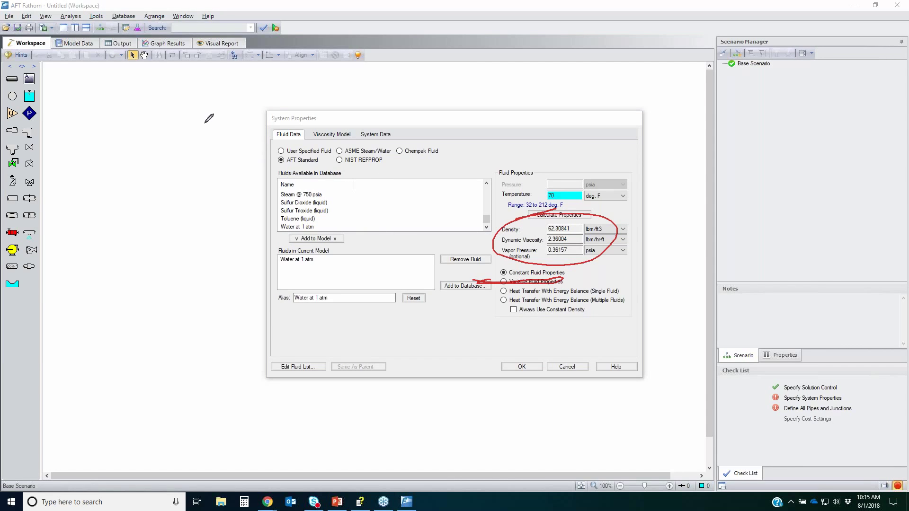
pyautogui.moveTo(125, 105); pyautogui.dragTo(220, 176)
pyautogui.moveTo(138, 255); pyautogui.dragTo(216, 179)
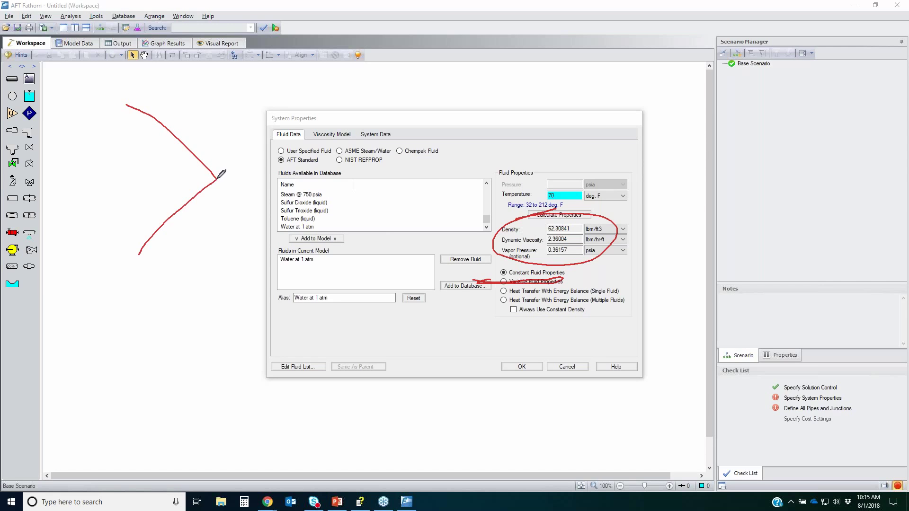
pyautogui.moveTo(436, 181); pyautogui.dragTo(208, 173)
pyautogui.moveTo(178, 125)
pyautogui.mouseDown()
pyautogui.moveTo(193, 105)
pyautogui.moveTo(205, 130)
pyautogui.moveTo(207, 117)
pyautogui.mouseUp()
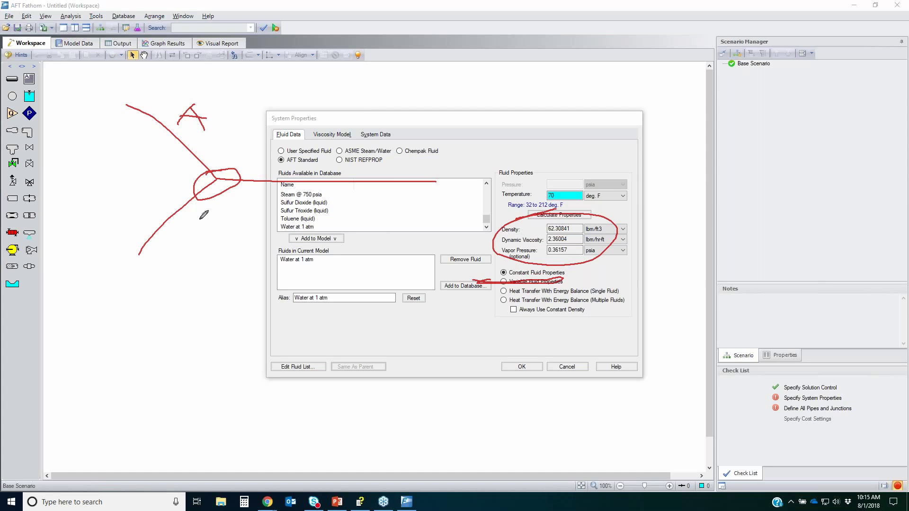
pyautogui.moveTo(185, 216)
pyautogui.mouseDown()
pyautogui.moveTo(199, 215)
pyautogui.moveTo(206, 231)
pyautogui.moveTo(191, 238)
pyautogui.mouseUp()
pyautogui.moveTo(313, 162)
pyautogui.mouseDown()
pyautogui.moveTo(305, 177)
pyautogui.moveTo(340, 150)
pyautogui.moveTo(357, 172)
pyautogui.mouseUp()
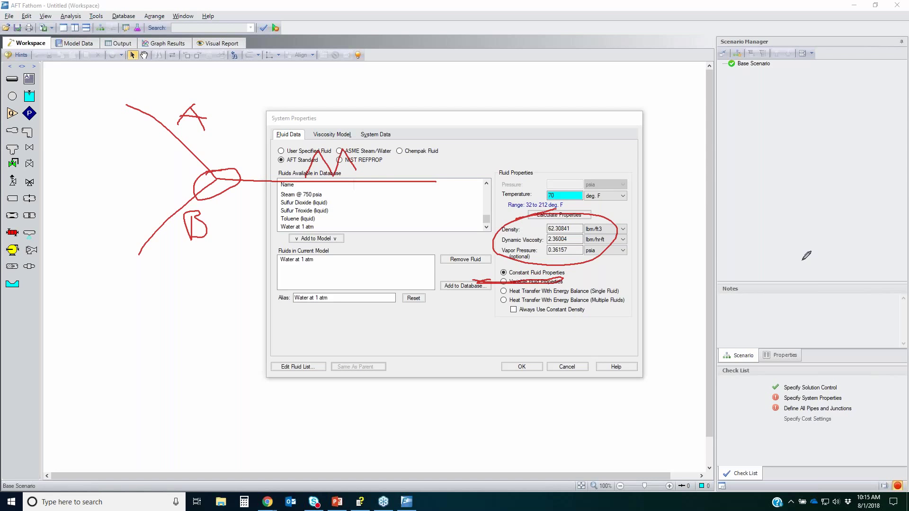
pyautogui.press('Escape')
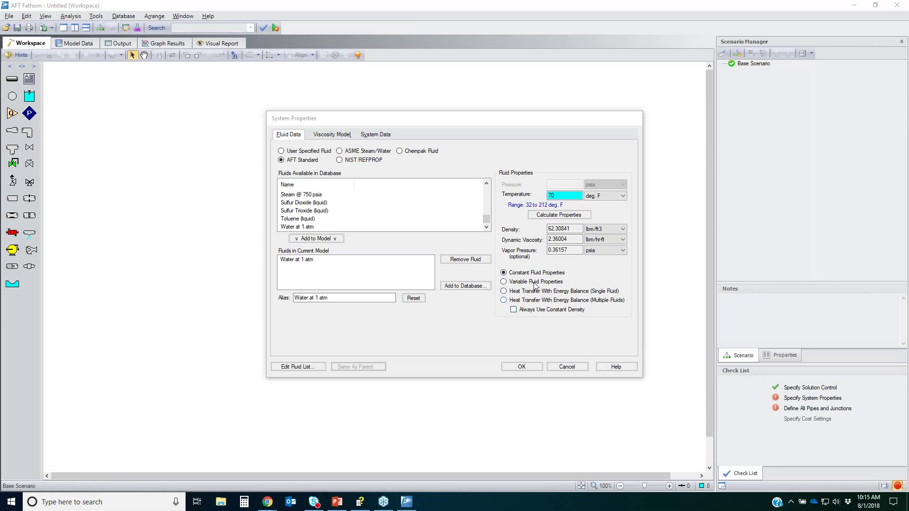
# View the ASME Steam/Water fluid source and browse the fluids in the Chempak database.
pyautogui.click(380, 153)
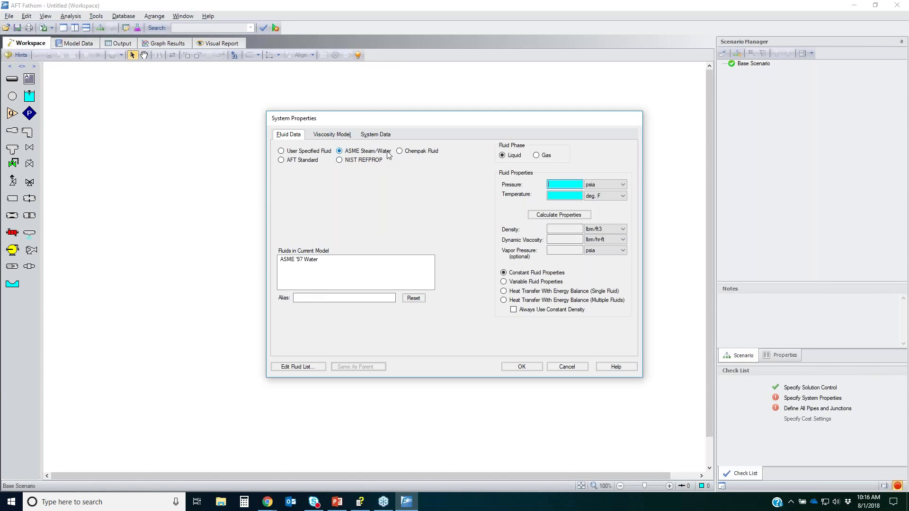
pyautogui.click(400, 151)
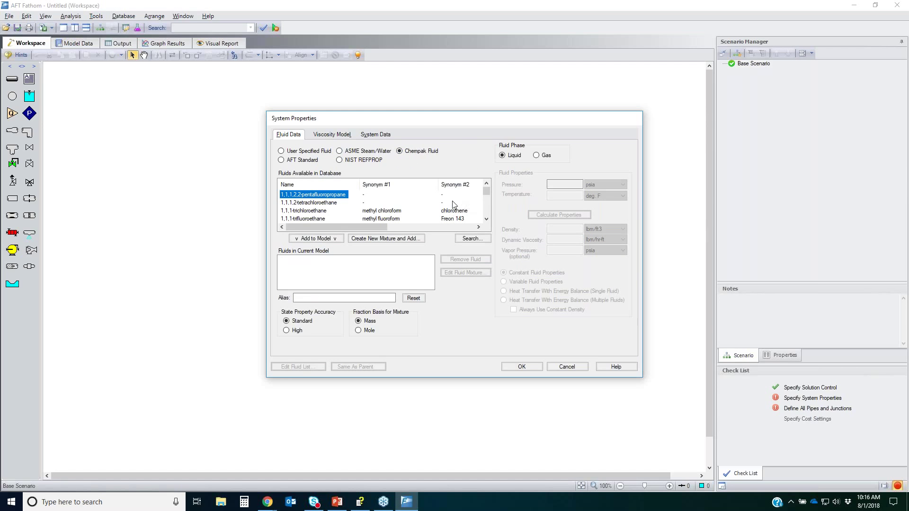
pyautogui.moveTo(487, 193); pyautogui.dragTo(484, 170)
# Browse the component fluids for a new Chempak mixture without creating one, and view the NIST REFPROP fluid list.
pyautogui.click(388, 239)
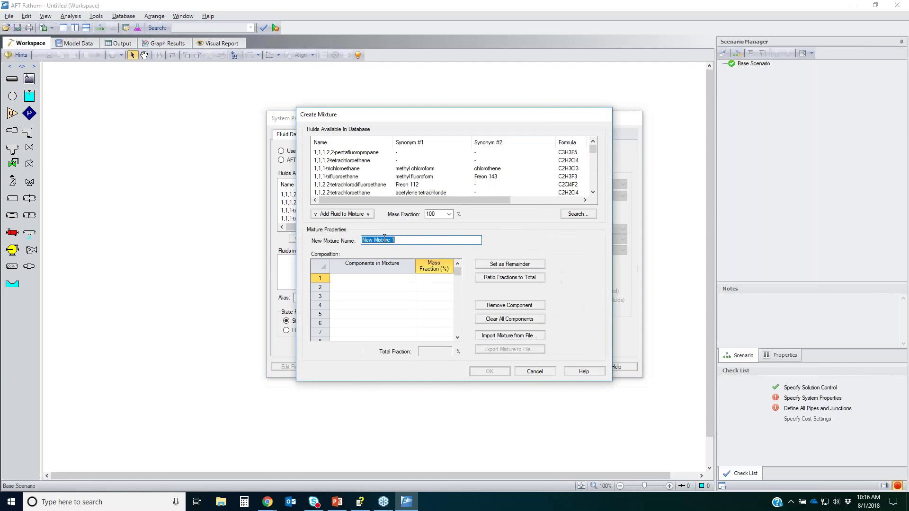
pyautogui.click(341, 161)
pyautogui.click(341, 175)
pyautogui.scroll(-1, 357, 180)
pyautogui.scroll(-1, 357, 180)
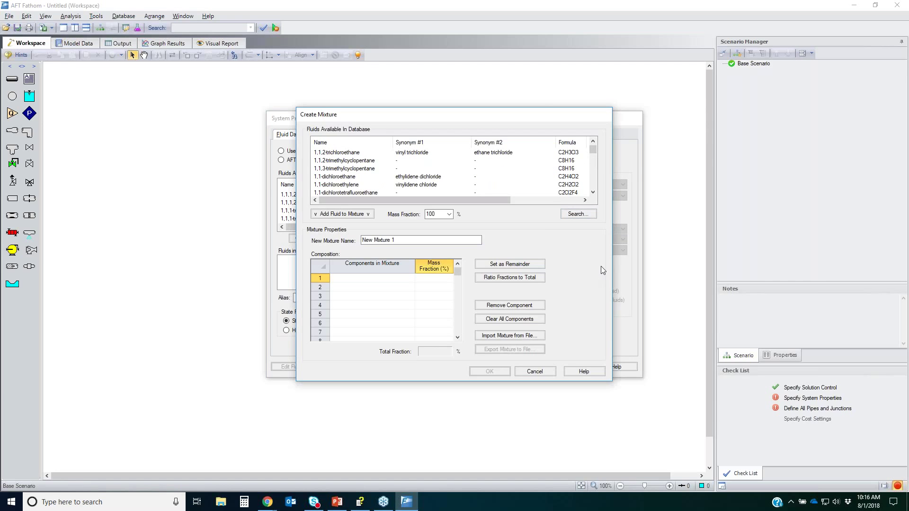
pyautogui.click(537, 372)
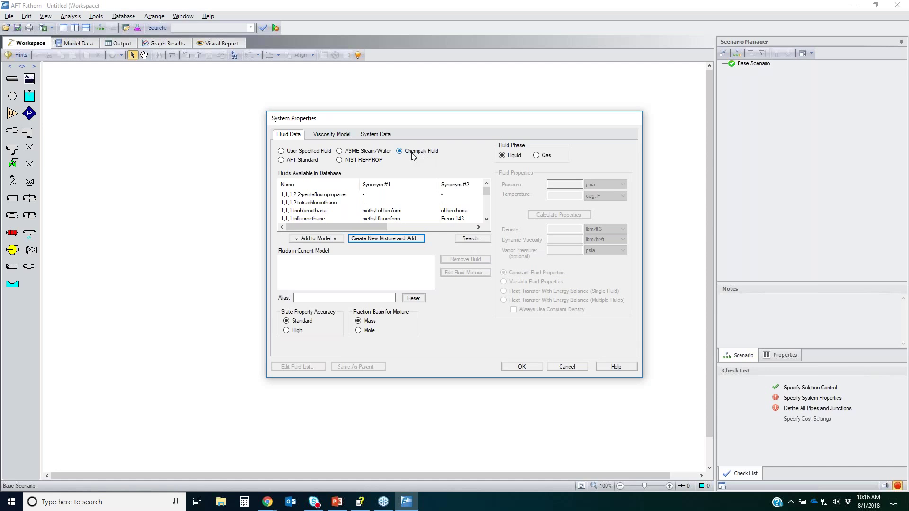
pyautogui.click(355, 161)
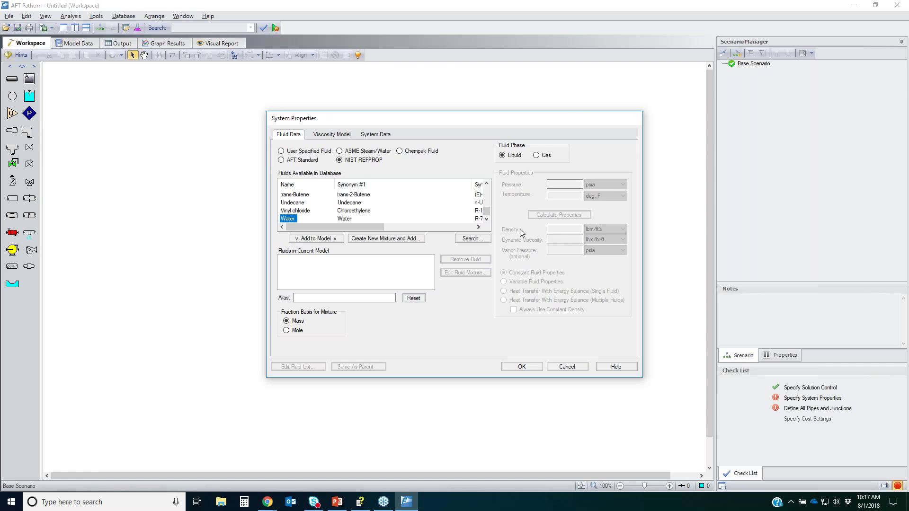
pyautogui.moveTo(486, 211); pyautogui.dragTo(491, 233)
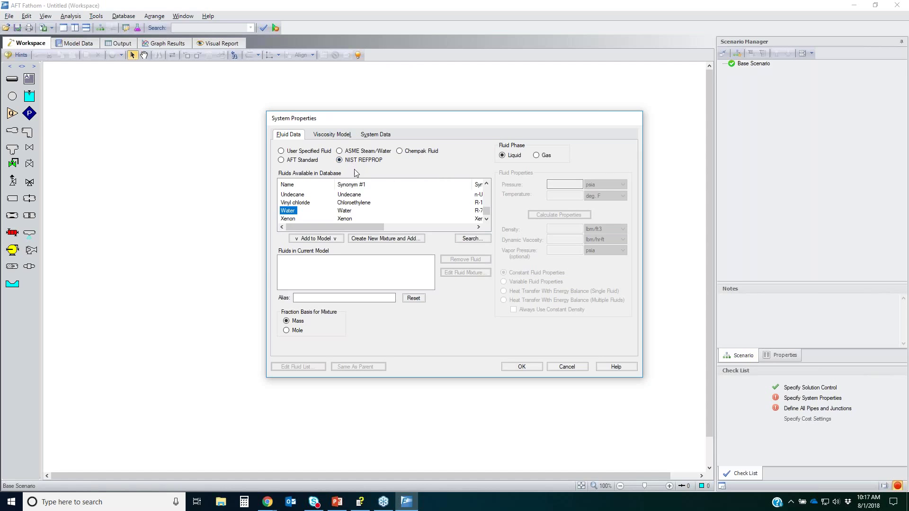
# Try the Power Law and Bingham Plastic options for the viscosity model.
pyautogui.click(334, 135)
pyautogui.click(390, 158)
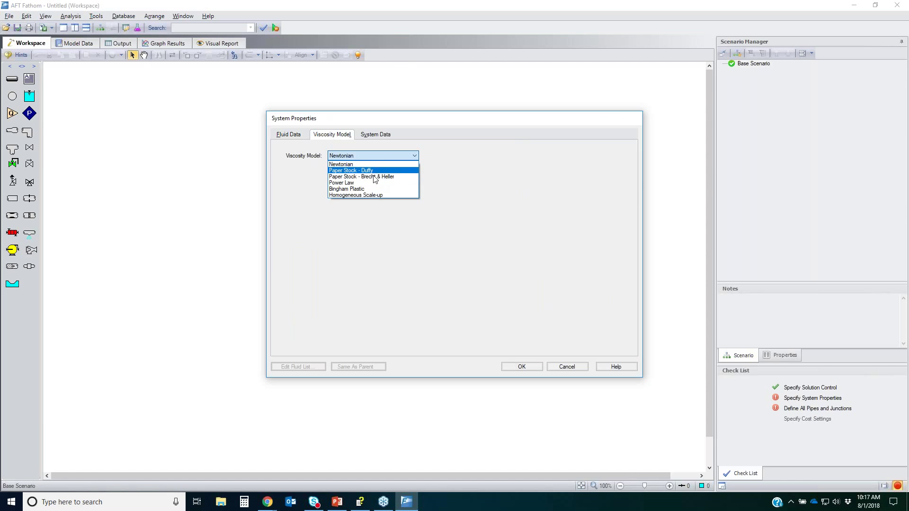
pyautogui.click(362, 182)
pyautogui.click(370, 159)
pyautogui.click(364, 189)
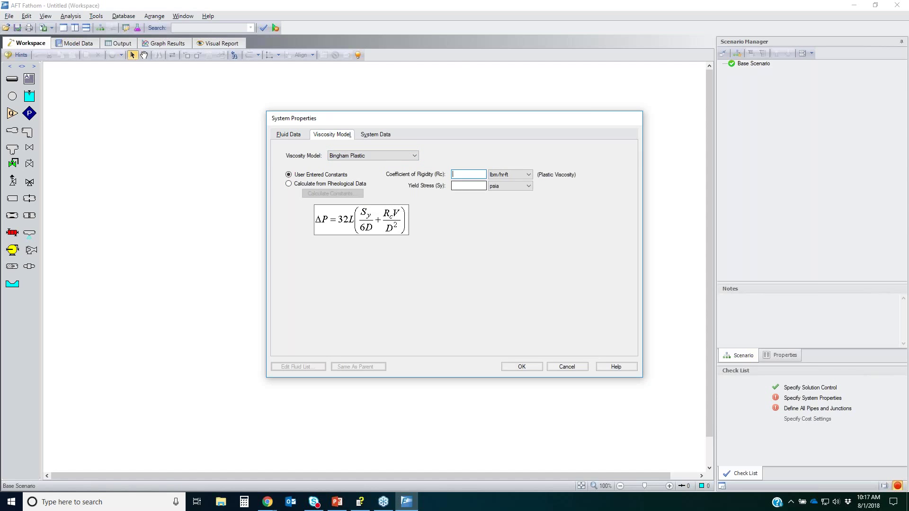
# Choose to calculate the Bingham Plastic constants from rheological data, examine the shear rate and shear stress columns, and cancel the calculation.
pyautogui.click(289, 183)
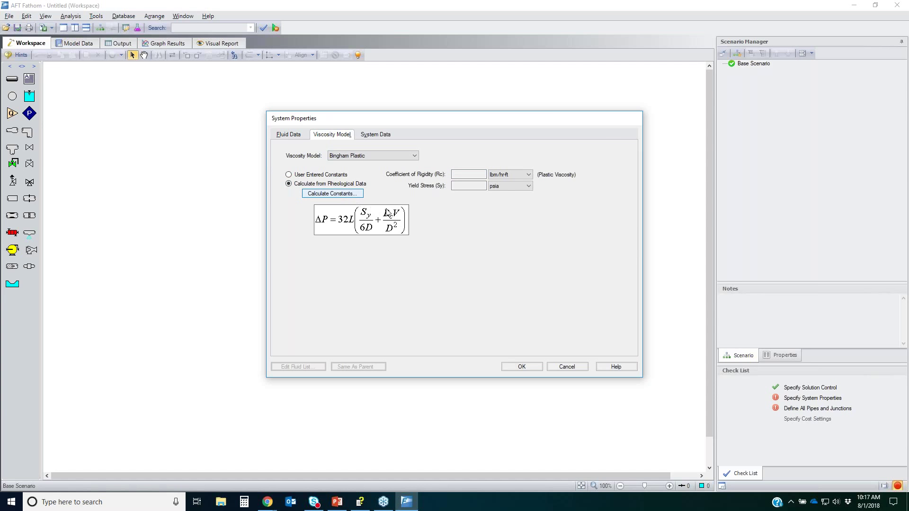
pyautogui.click(351, 195)
pyautogui.click(358, 184)
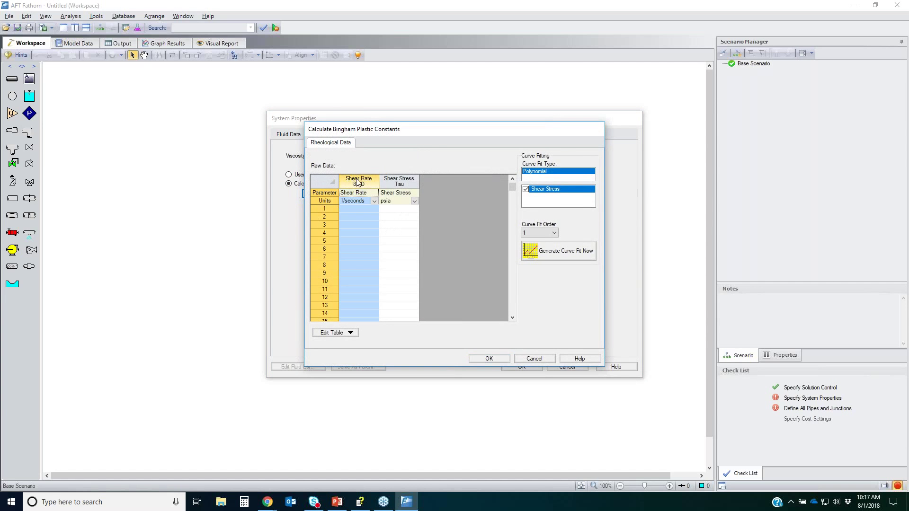
pyautogui.click(398, 183)
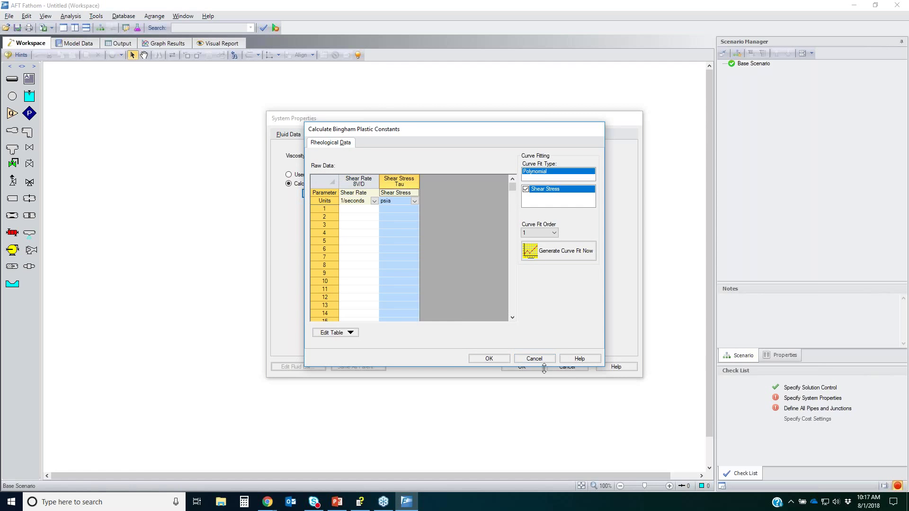
pyautogui.click(534, 359)
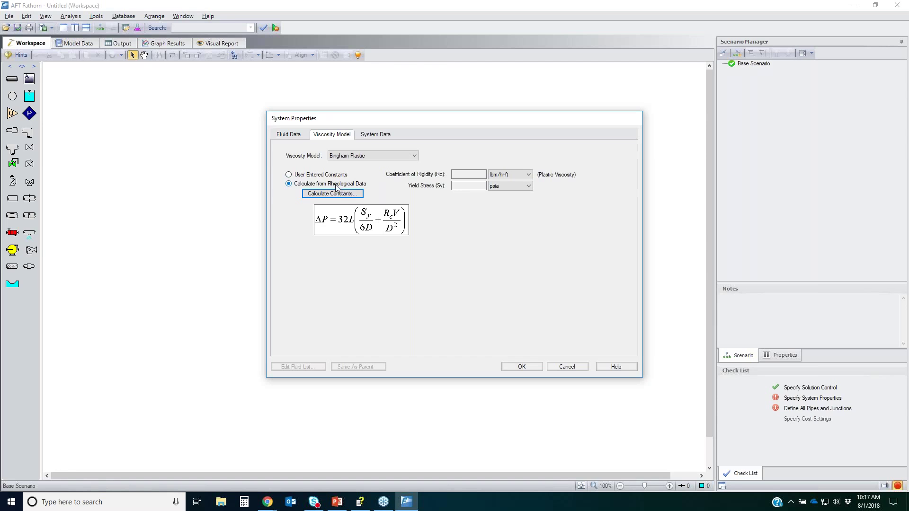
# Set the viscosity model to Newtonian and review the environmental and laminar correction settings in System Data.
pyautogui.click(355, 158)
pyautogui.click(356, 165)
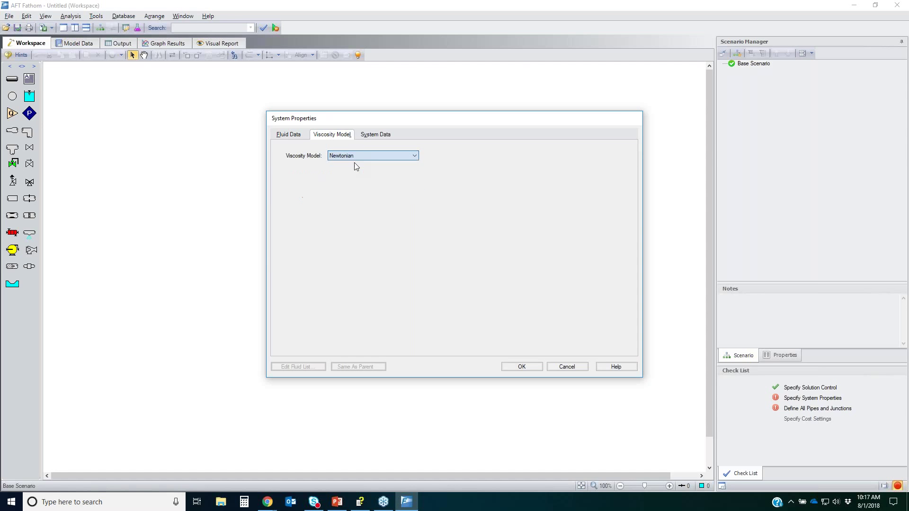
pyautogui.click(377, 135)
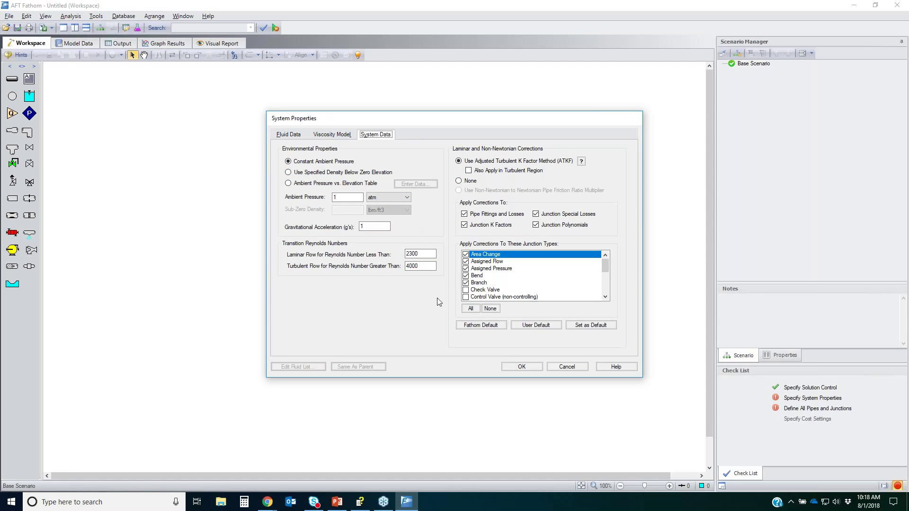
pyautogui.hotkey('alt', 'f')
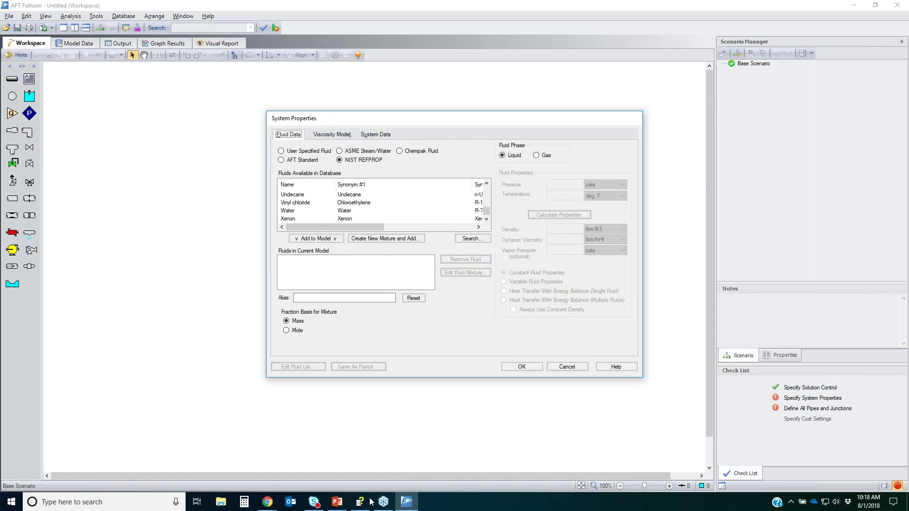
# Switch to the PowerPoint presentation, show the "Walk Before You Can Run!" slide, and circle tanks J1, J2, J5 and junction J3.
pyautogui.click(336, 501)
pyautogui.click(65, 408)
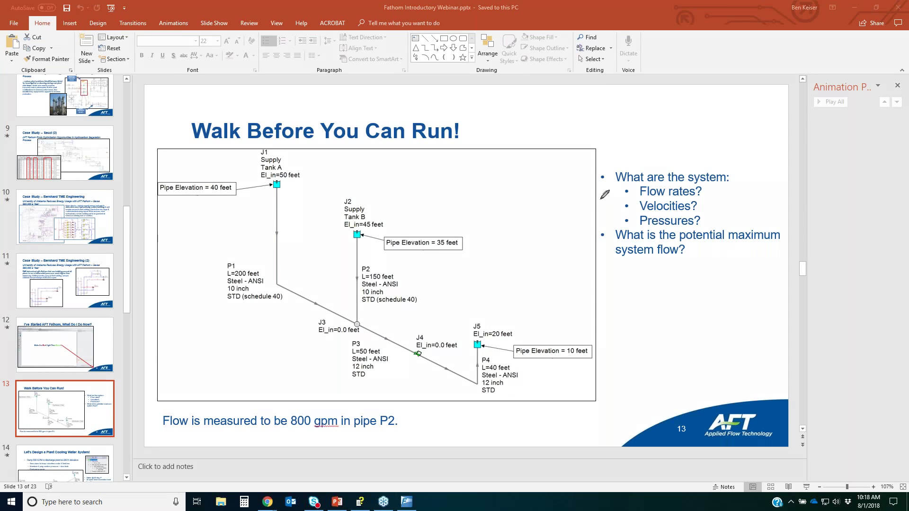
pyautogui.moveTo(250, 176); pyautogui.dragTo(253, 191)
pyautogui.moveTo(332, 206)
pyautogui.mouseDown()
pyautogui.moveTo(406, 208)
pyautogui.moveTo(340, 215)
pyautogui.mouseUp()
pyautogui.moveTo(516, 345)
pyautogui.mouseDown()
pyautogui.moveTo(461, 329)
pyautogui.moveTo(515, 351)
pyautogui.mouseUp()
pyautogui.moveTo(346, 319); pyautogui.dragTo(352, 316)
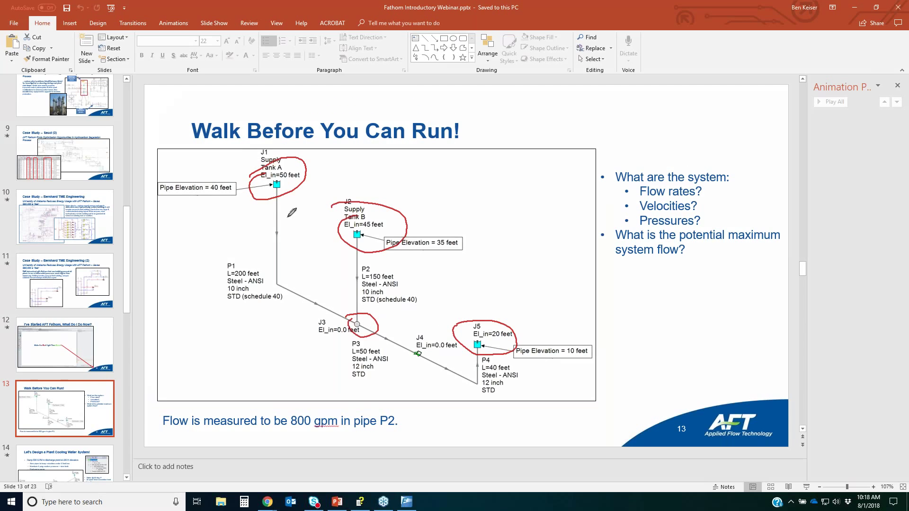
# Trace the pipes from J1 and J2 to junction J3, circle J4, and mark the flow rates and velocities questions.
pyautogui.moveTo(273, 201)
pyautogui.mouseDown()
pyautogui.moveTo(274, 277)
pyautogui.moveTo(366, 324)
pyautogui.mouseUp()
pyautogui.moveTo(362, 251)
pyautogui.mouseDown()
pyautogui.moveTo(371, 320)
pyautogui.moveTo(429, 334)
pyautogui.mouseUp()
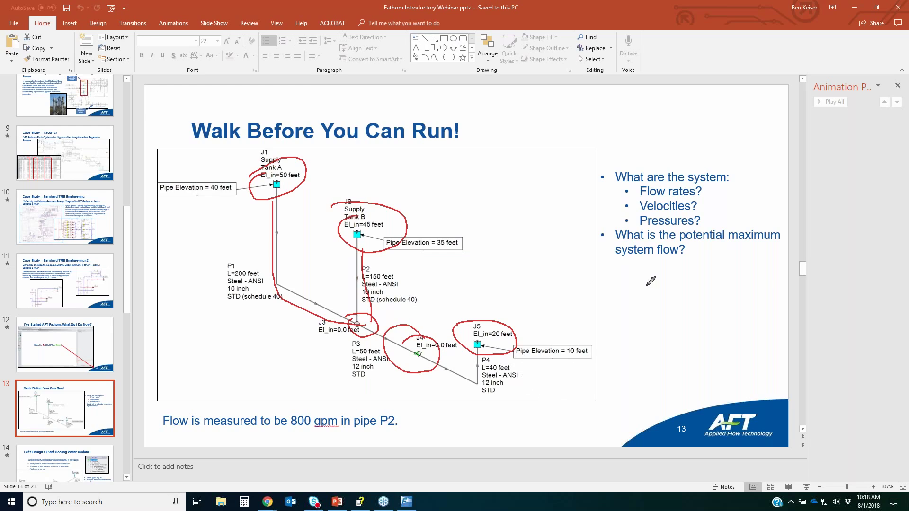
pyautogui.moveTo(704, 191); pyautogui.dragTo(748, 172)
pyautogui.moveTo(698, 206); pyautogui.dragTo(748, 174)
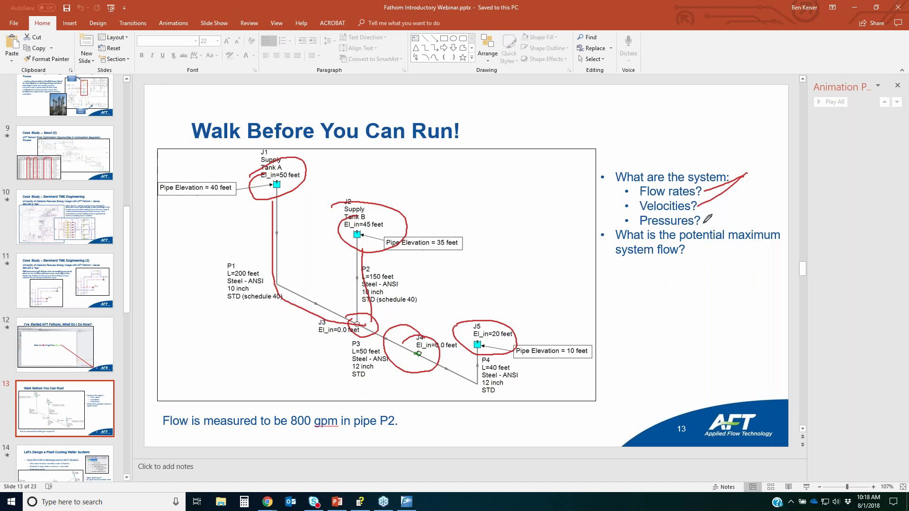
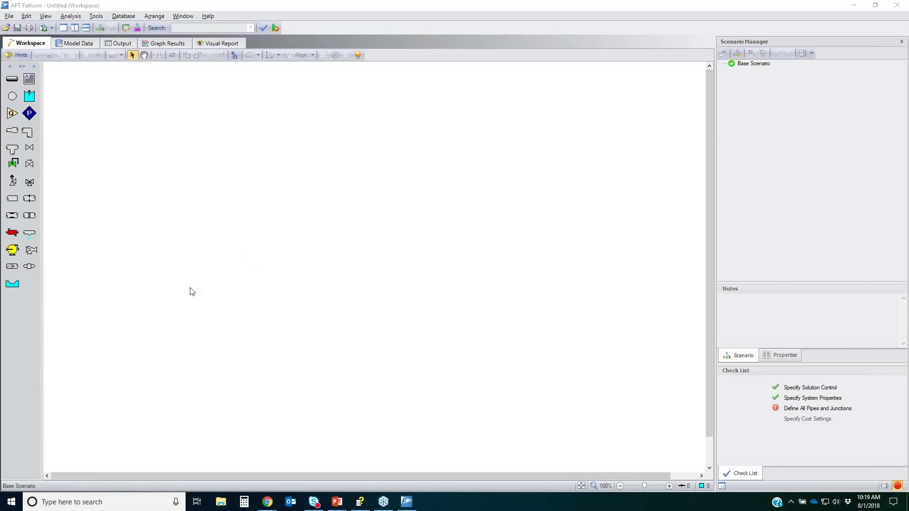
# Set the pipe drawing mode to Isometric and show the workspace grid.
pyautogui.click(147, 17)
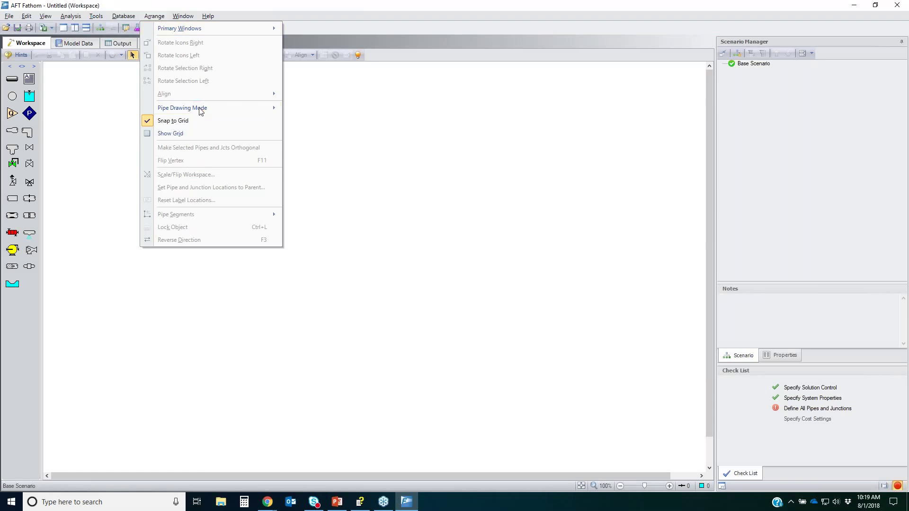
pyautogui.moveTo(211, 113)
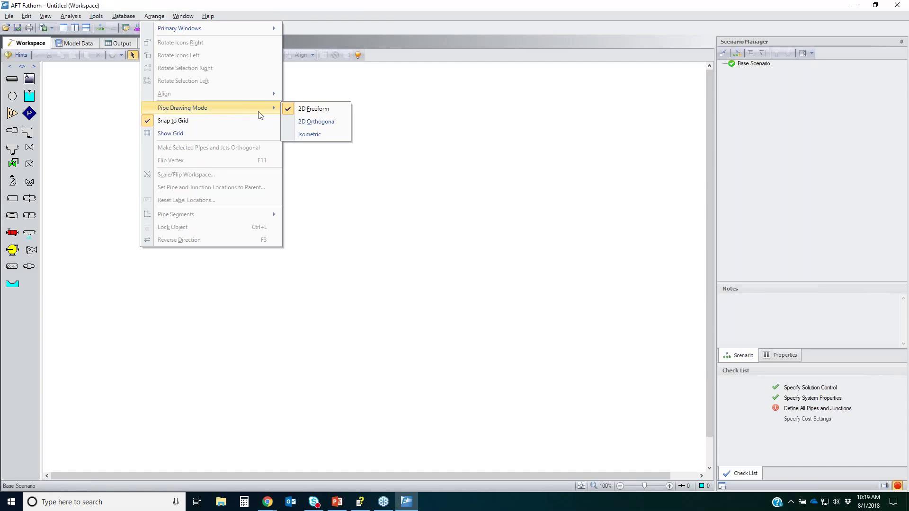
pyautogui.click(316, 134)
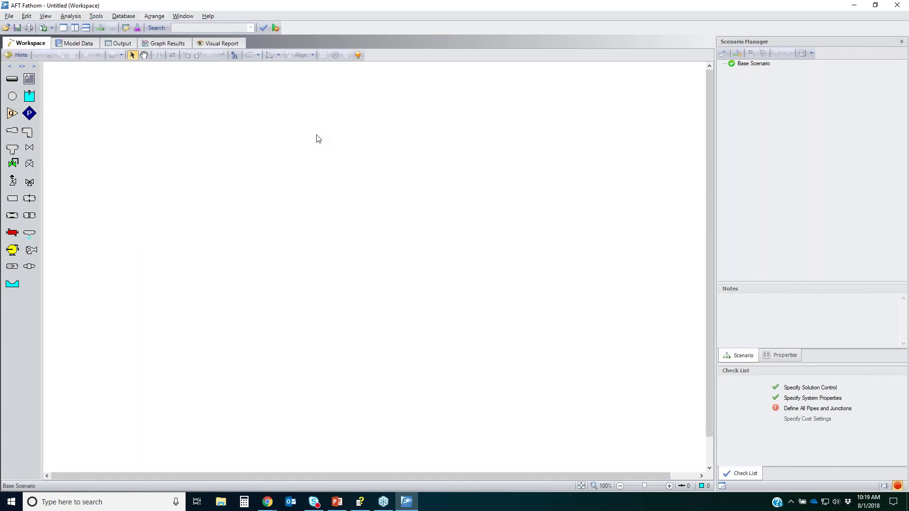
pyautogui.click(155, 16)
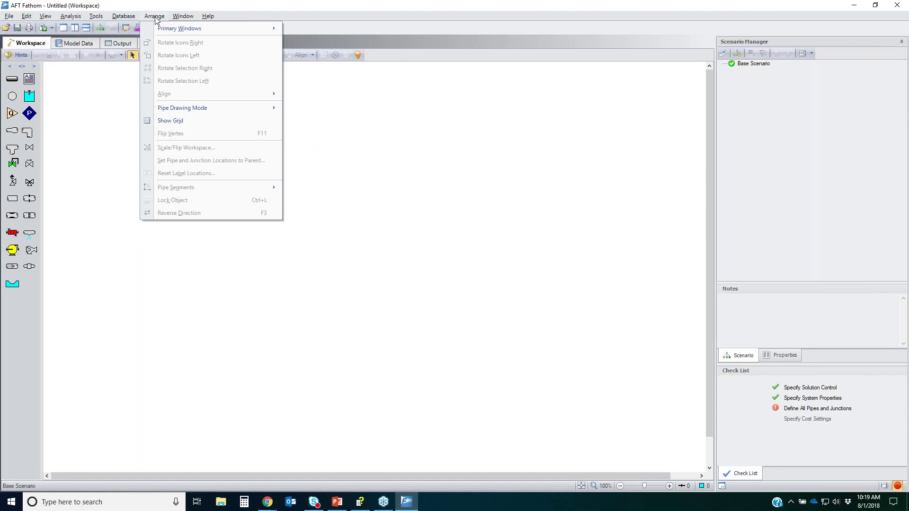
pyautogui.click(179, 122)
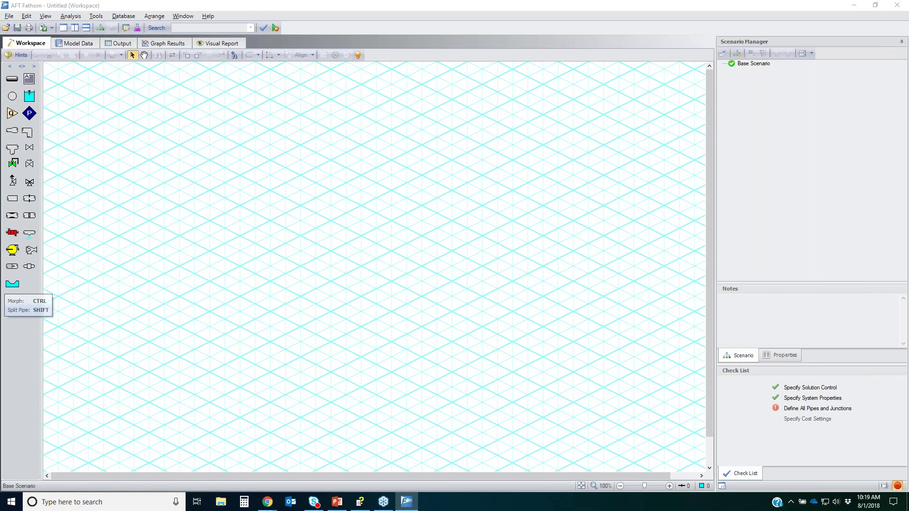
pyautogui.moveTo(26, 105)
pyautogui.mouseDown()
pyautogui.moveTo(16, 263)
pyautogui.moveTo(18, 97)
pyautogui.mouseUp()
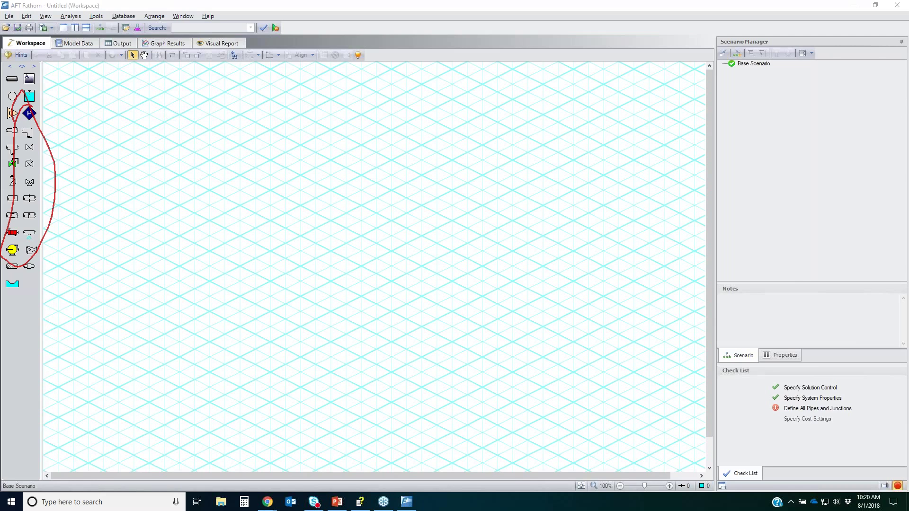
pyautogui.press('Escape')
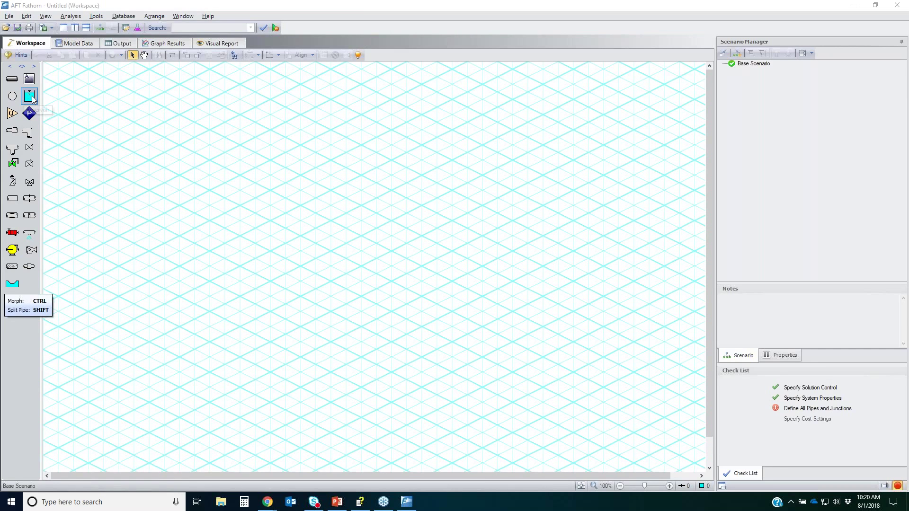
# Place a reservoir in the upper-left area of the workspace grid and put a duplicate of it diagonally below to the right.
pyautogui.moveTo(28, 97); pyautogui.dragTo(179, 145)
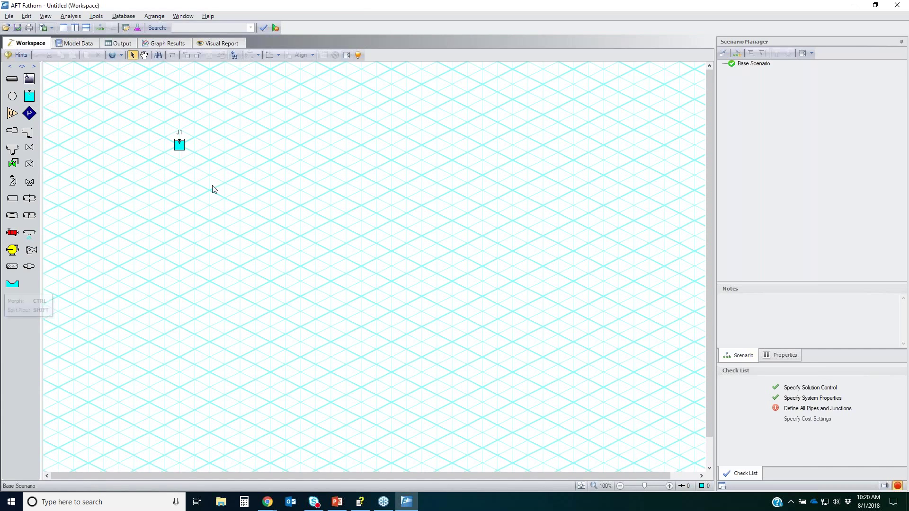
pyautogui.click(177, 148)
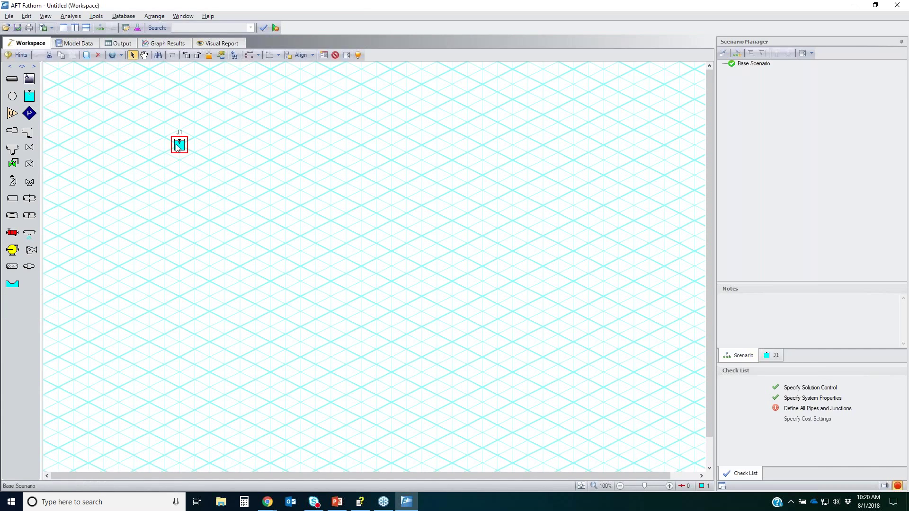
pyautogui.hotkey('ctrl', 'c')
pyautogui.hotkey('ctrl', 'v')
pyautogui.moveTo(208, 163); pyautogui.dragTo(265, 221)
# Place a branch directly below reservoir J2, a control valve to the branch's lower right, and a third reservoir farther right.
pyautogui.click(270, 372)
pyautogui.click(12, 163)
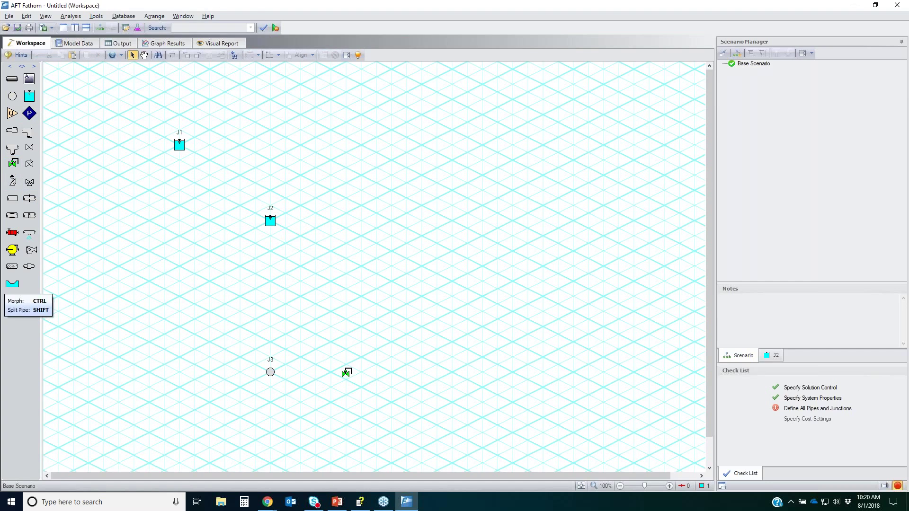
pyautogui.click(394, 433)
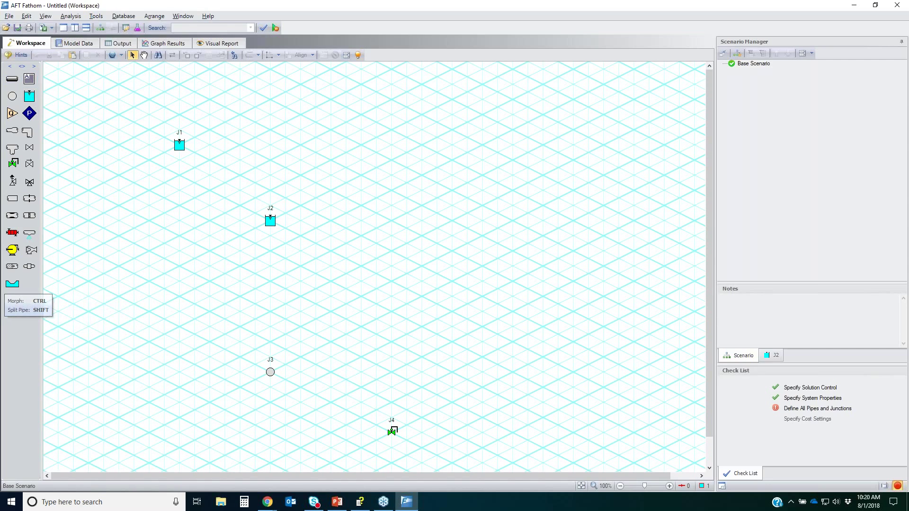
pyautogui.click(550, 391)
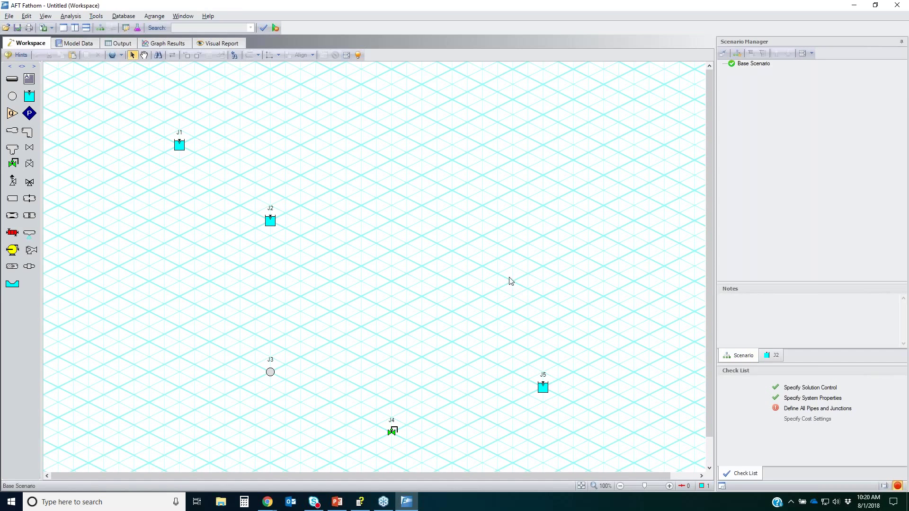
# Draw an isometric pipe from reservoir J1 to branch J3 and select it.
pyautogui.click(13, 79)
pyautogui.moveTo(179, 140); pyautogui.dragTo(270, 373)
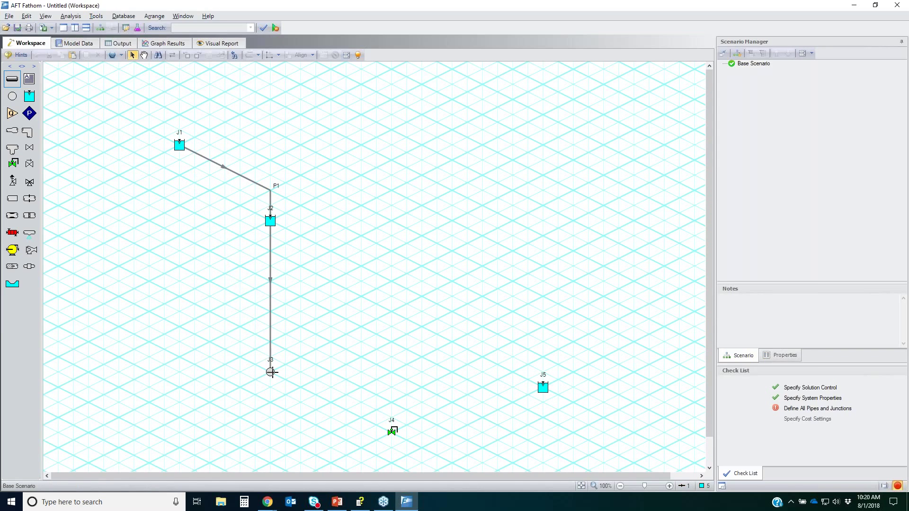
pyautogui.press('Escape')
pyautogui.moveTo(318, 307); pyautogui.dragTo(238, 273)
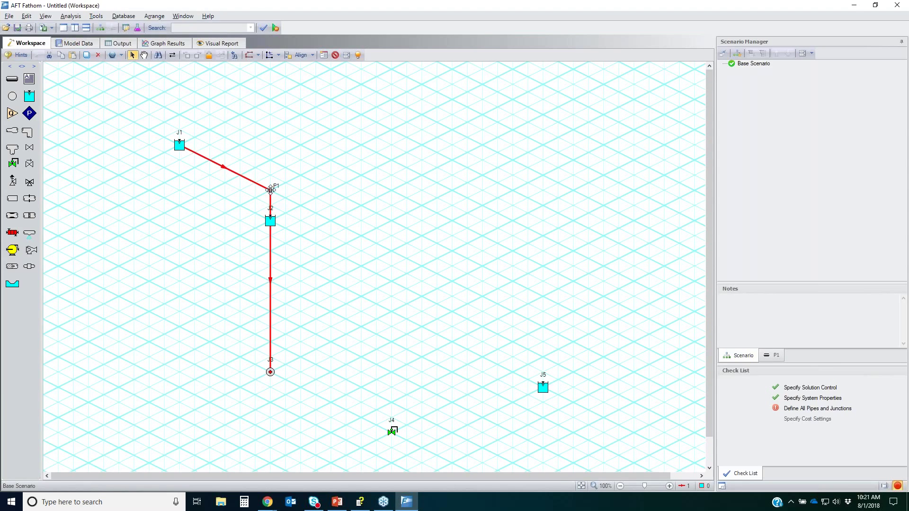
# Flip the bend of pipe P1 so it drops vertically from reservoir J1 before running diagonally to branch J3.
pyautogui.moveTo(270, 190); pyautogui.dragTo(227, 217)
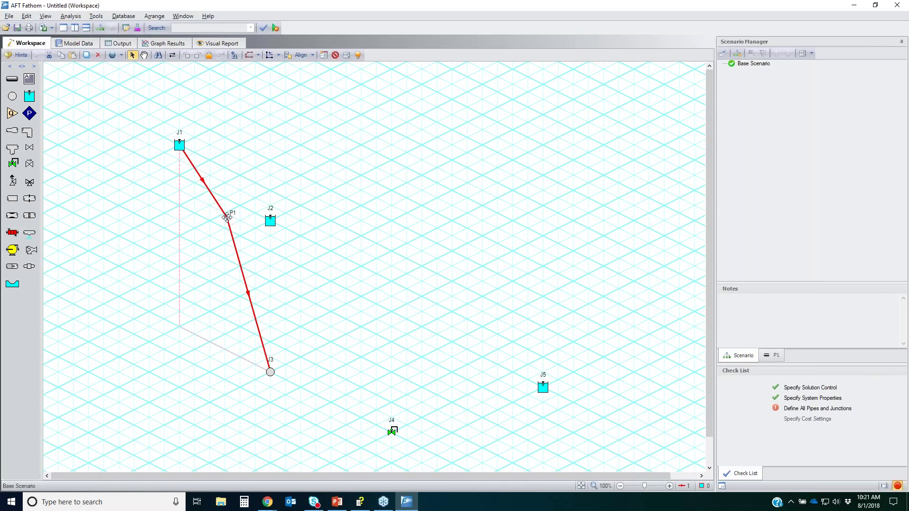
pyautogui.moveTo(226, 217); pyautogui.dragTo(226, 218)
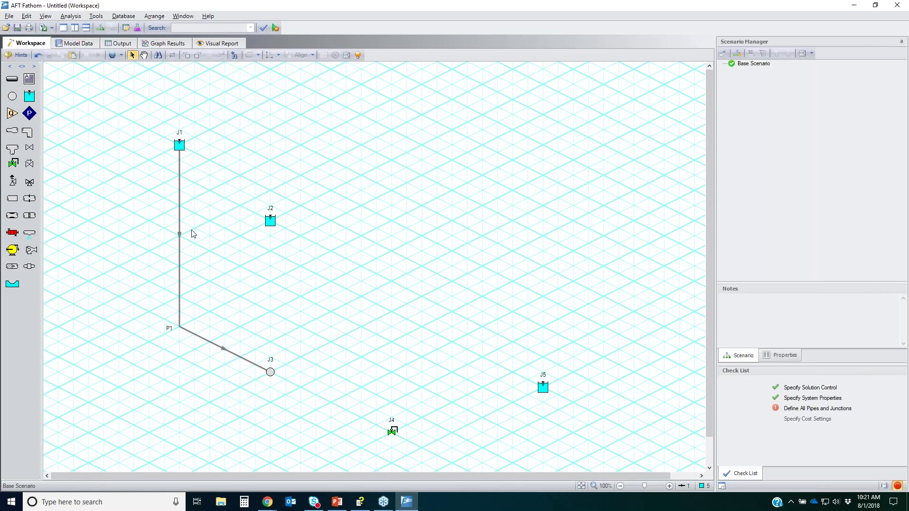
# Draw pipes from reservoir J2 to branch J3, from J3 to control valve J4, and from J4 to reservoir J5.
pyautogui.click(12, 79)
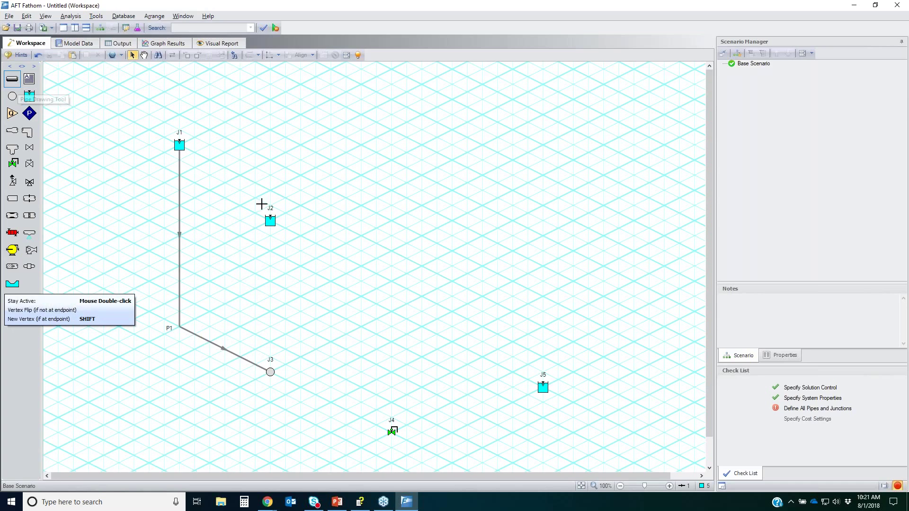
pyautogui.moveTo(270, 233)
pyautogui.mouseDown()
pyautogui.moveTo(270, 371)
pyautogui.moveTo(392, 431)
pyautogui.moveTo(543, 387)
pyautogui.mouseUp()
pyautogui.press('Escape')
# Flip the bend of pipe P4 so it continues diagonally from valve J4 and rises vertically into reservoir J5.
pyautogui.click(434, 439)
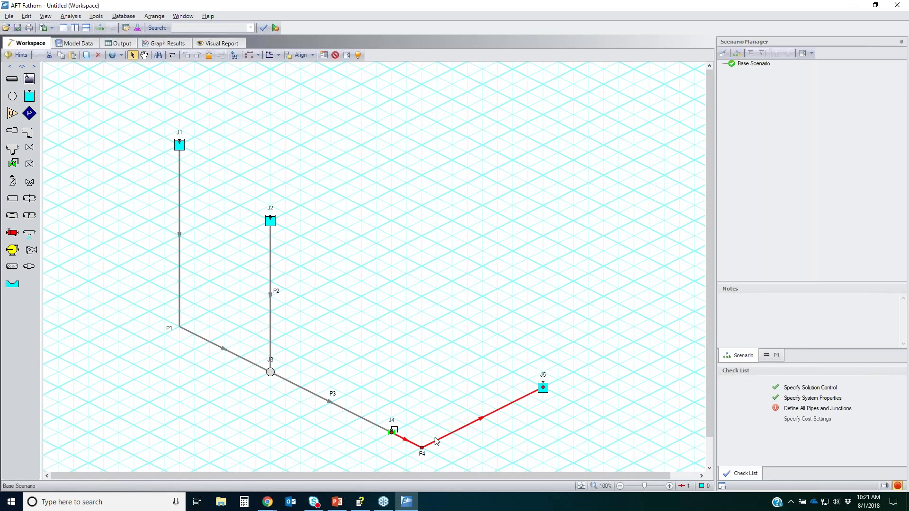
pyautogui.moveTo(421, 450); pyautogui.dragTo(459, 451)
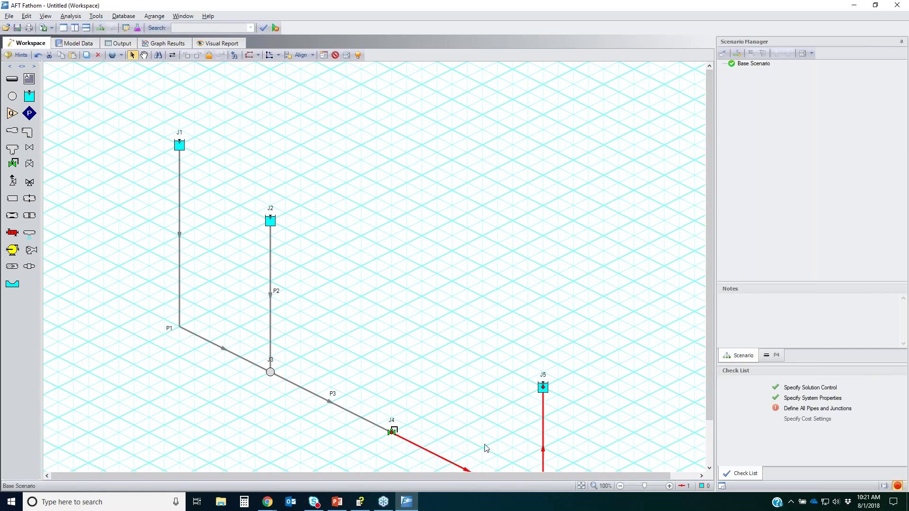
pyautogui.click(581, 486)
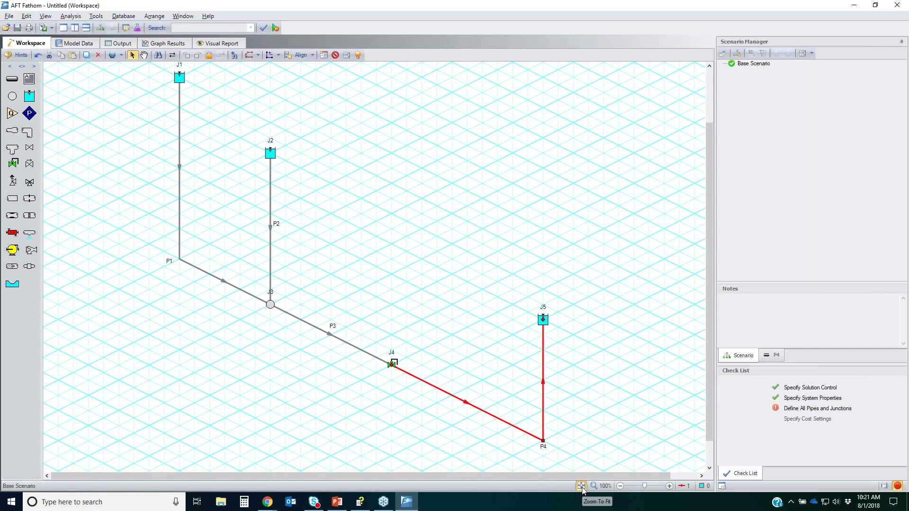
pyautogui.click(173, 391)
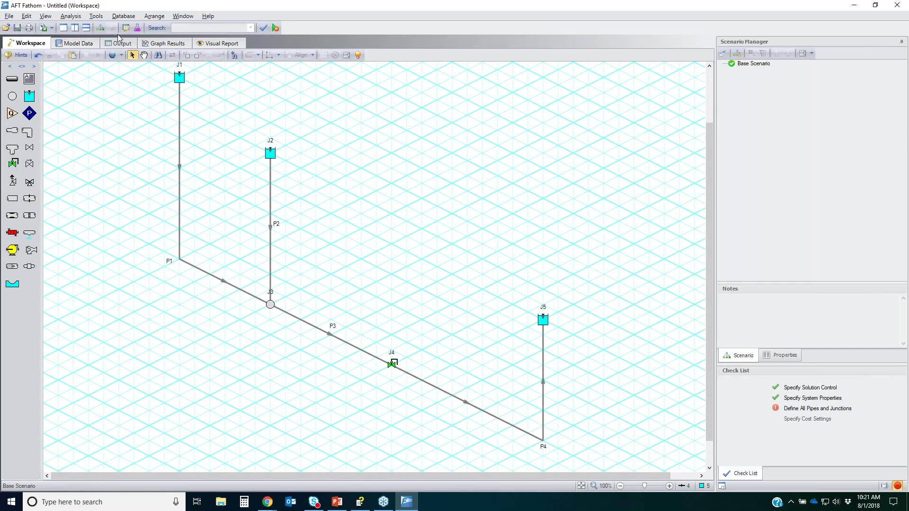
# Set the workspace font for junction and pipe numbers to size 16 in the user options and save the change.
pyautogui.click(96, 16)
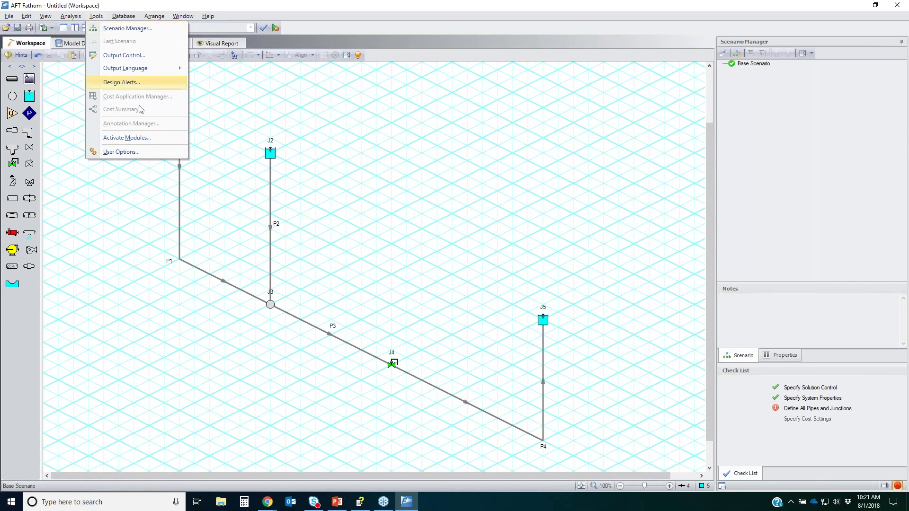
pyautogui.click(121, 152)
pyautogui.click(305, 209)
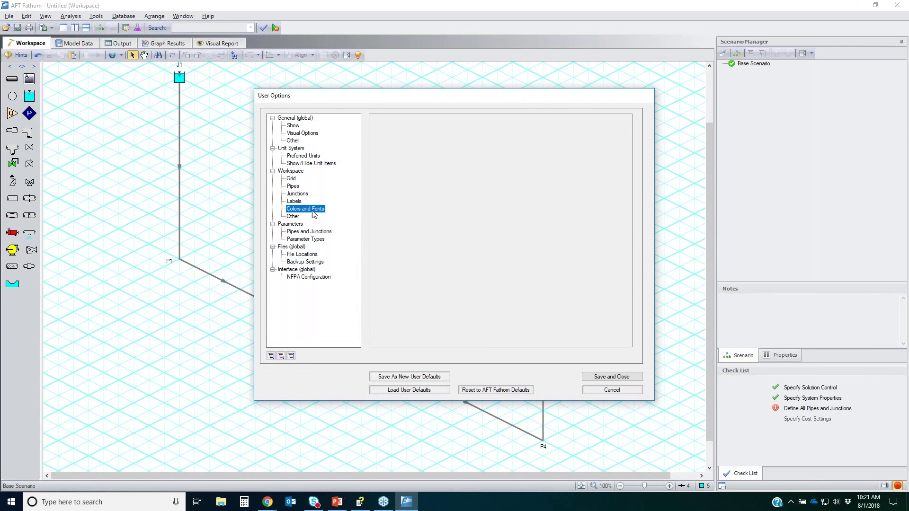
pyautogui.click(530, 299)
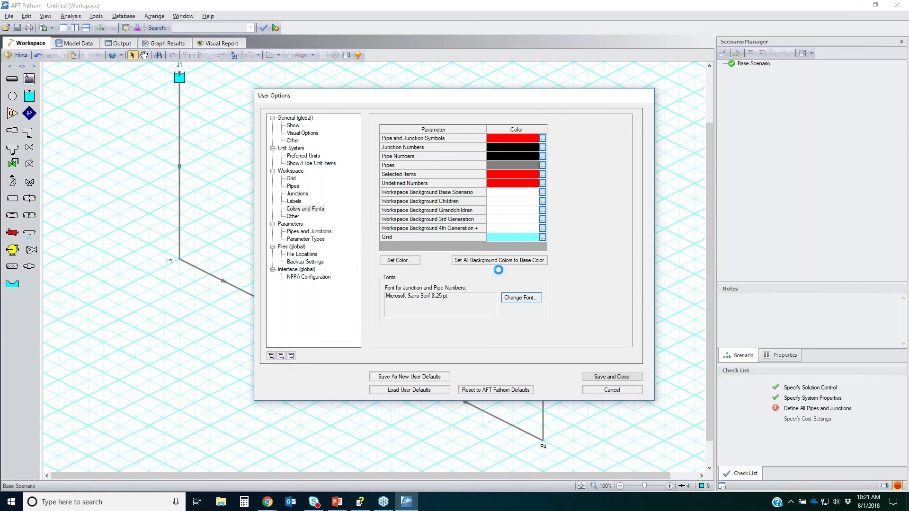
pyautogui.click(494, 188)
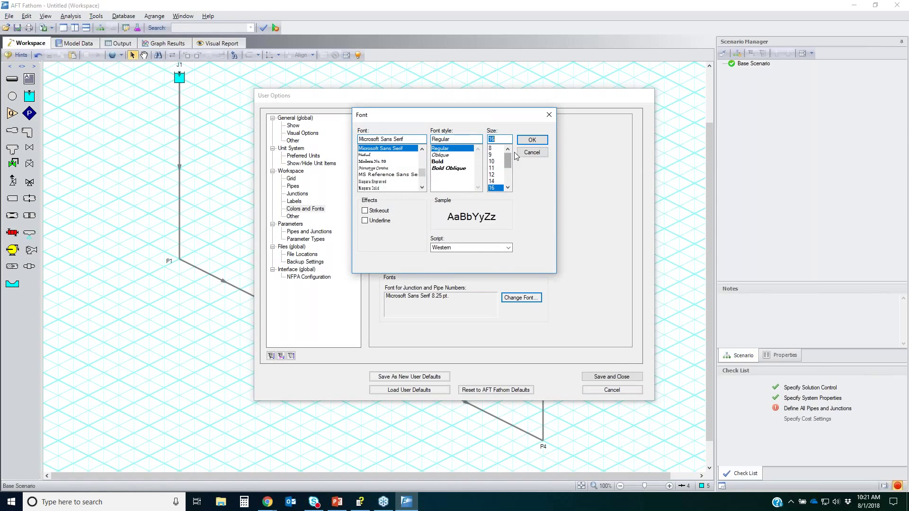
pyautogui.click(532, 141)
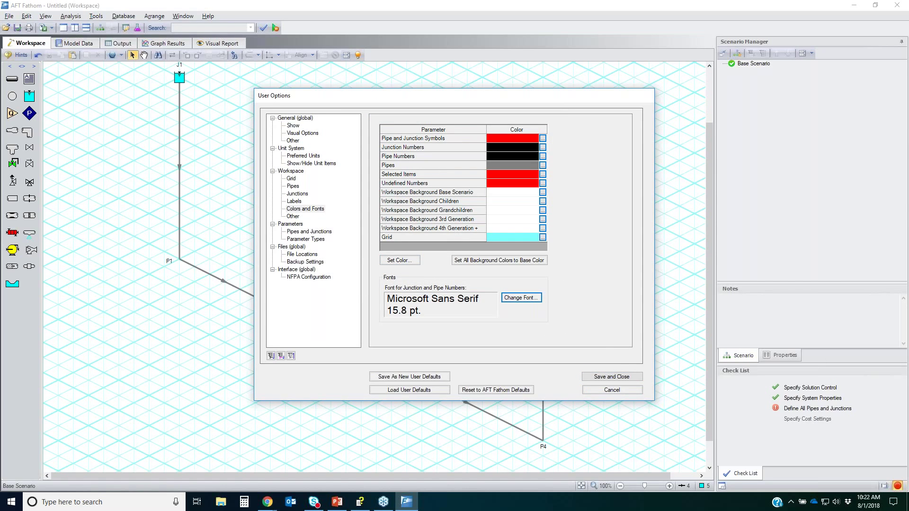
pyautogui.moveTo(284, 124)
pyautogui.mouseDown()
pyautogui.moveTo(360, 142)
pyautogui.moveTo(341, 307)
pyautogui.moveTo(251, 209)
pyautogui.moveTo(287, 124)
pyautogui.mouseUp()
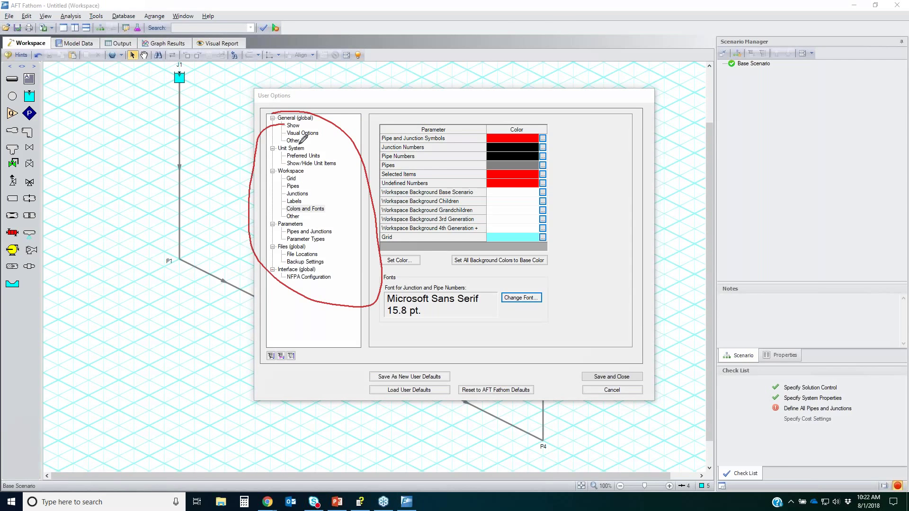
pyautogui.moveTo(368, 367)
pyautogui.mouseDown()
pyautogui.moveTo(466, 370)
pyautogui.moveTo(370, 386)
pyautogui.moveTo(407, 363)
pyautogui.mouseUp()
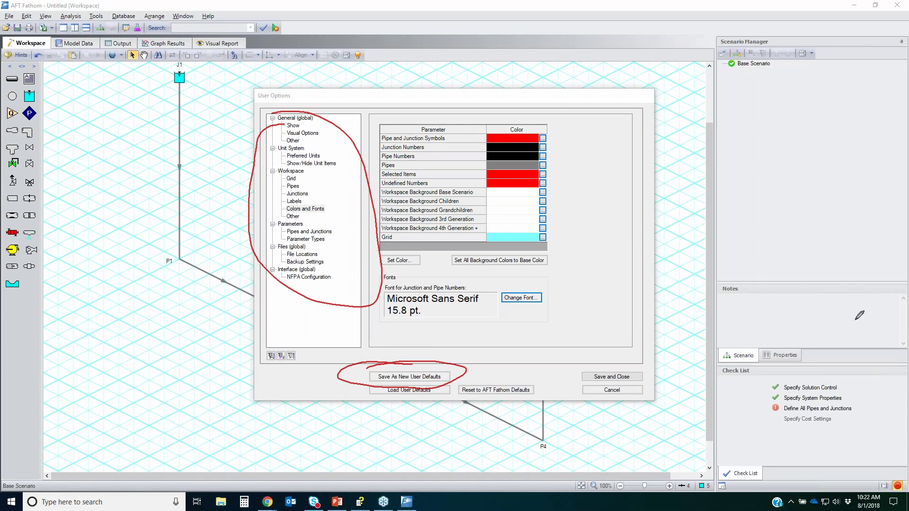
pyautogui.press('Escape')
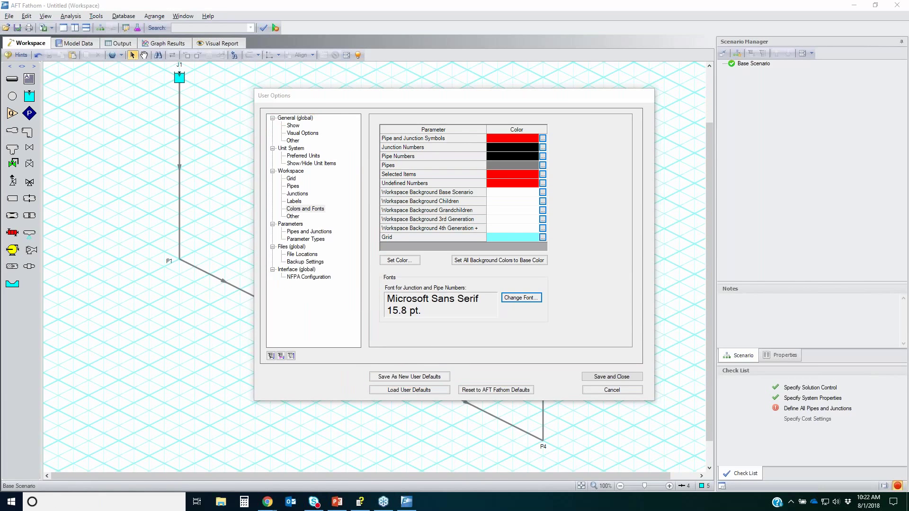
pyautogui.click(618, 377)
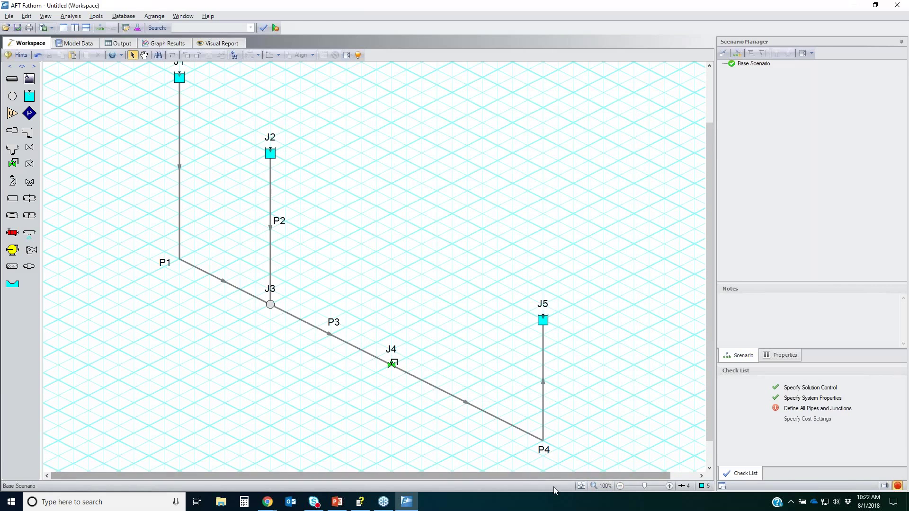
# Move the J3 label below and left of its branch, and the J1 label to the left of its reservoir.
pyautogui.scroll(1, 268, 301)
pyautogui.moveTo(268, 300); pyautogui.dragTo(263, 326)
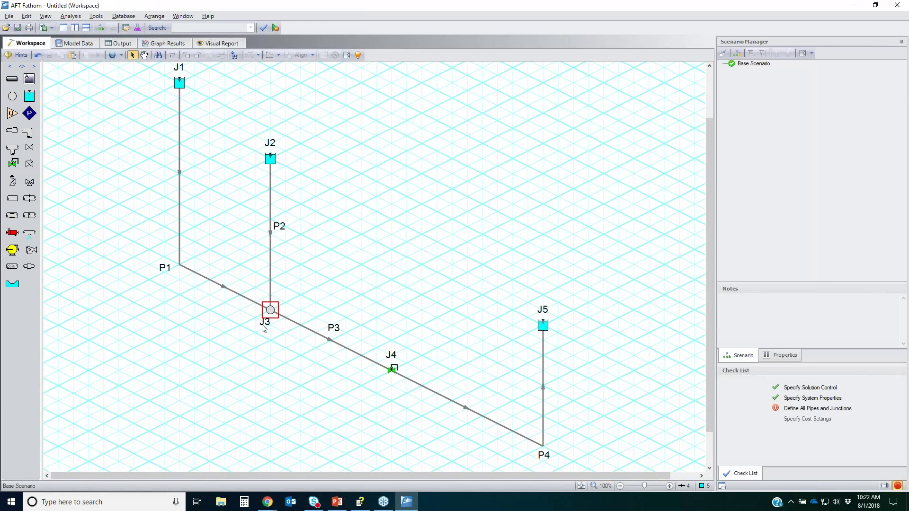
pyautogui.click(284, 360)
pyautogui.moveTo(167, 90); pyautogui.dragTo(161, 90)
pyautogui.click(433, 231)
pyautogui.scroll(-1, 534, 377)
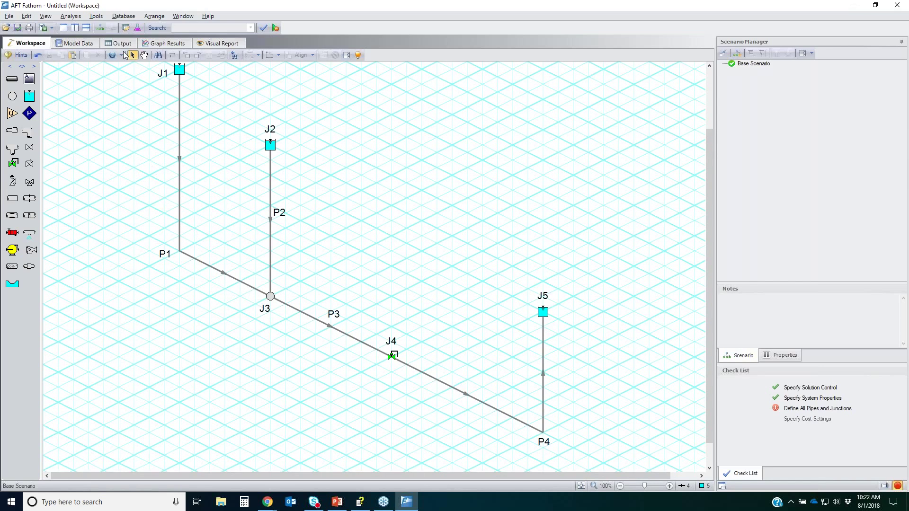
pyautogui.click(103, 19)
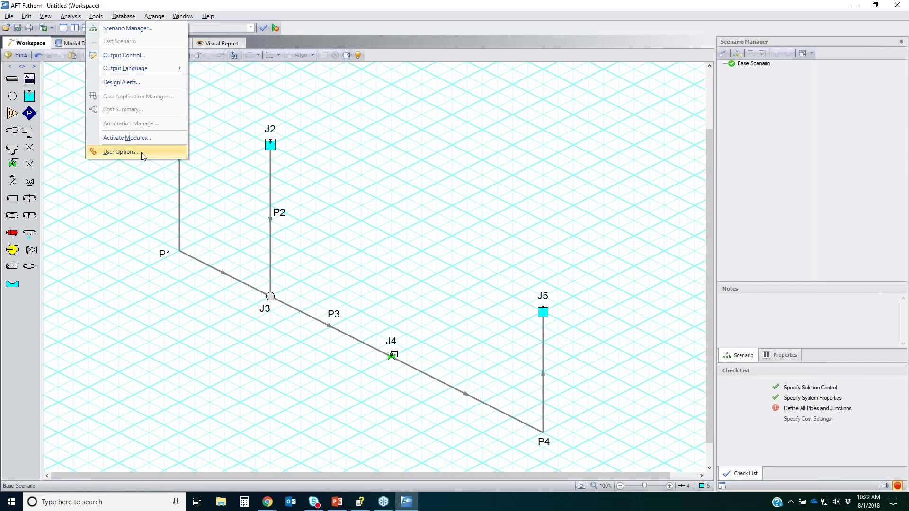
pyautogui.click(374, 191)
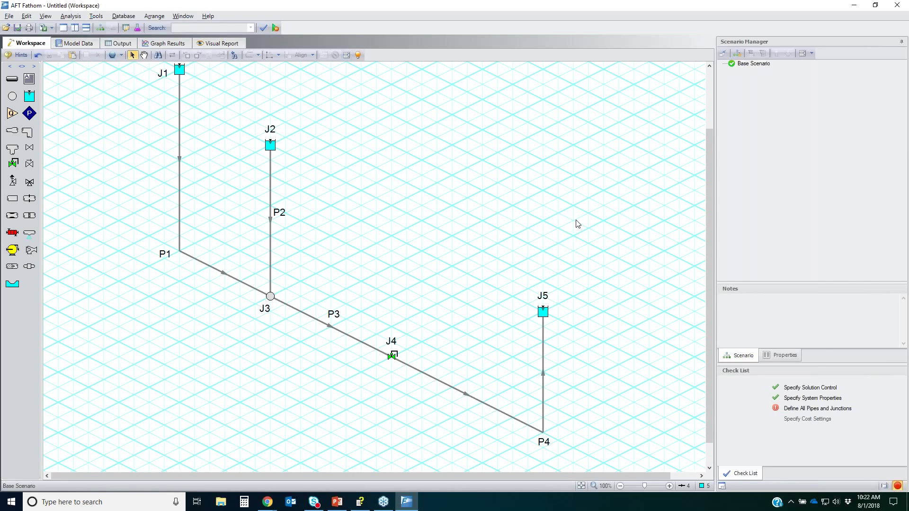
# Open the undefined objects list and review which pipes and junctions still need to be defined.
pyautogui.click(822, 410)
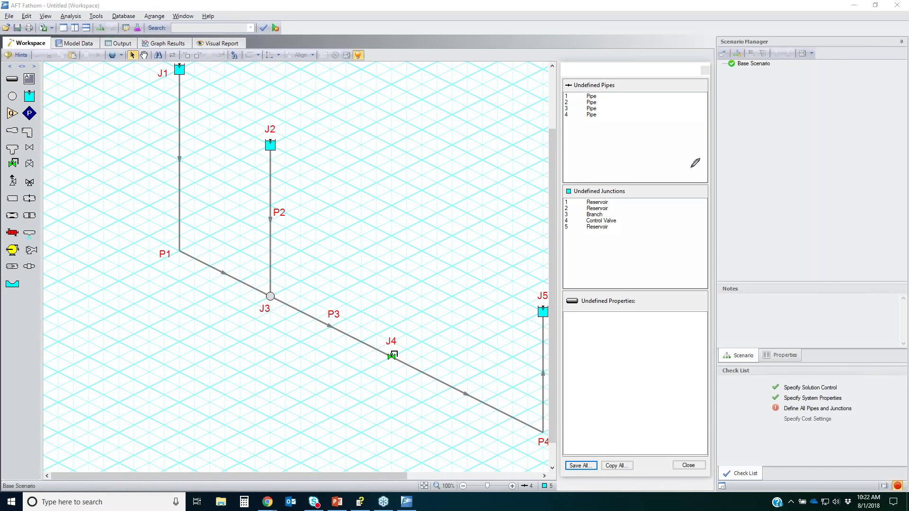
pyautogui.moveTo(385, 52); pyautogui.dragTo(364, 50)
pyautogui.moveTo(150, 250)
pyautogui.mouseDown()
pyautogui.moveTo(158, 256)
pyautogui.moveTo(164, 242)
pyautogui.mouseUp()
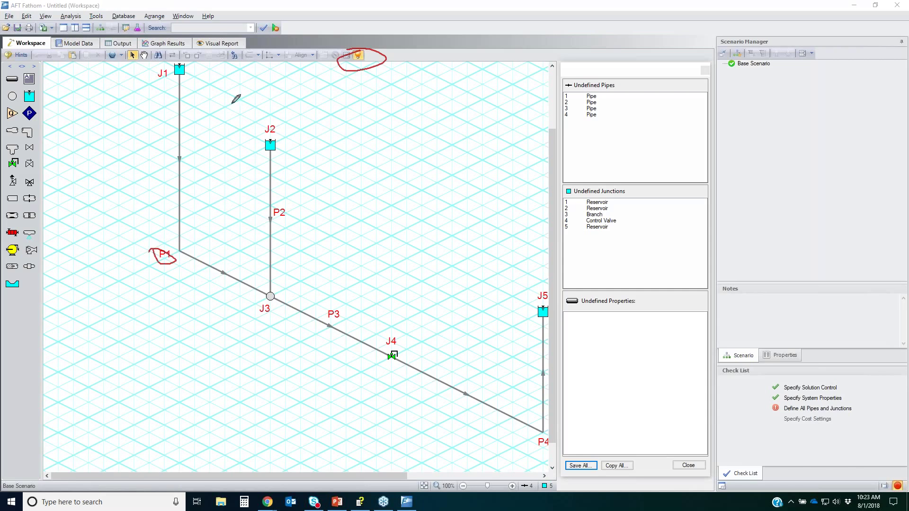
pyautogui.moveTo(272, 124)
pyautogui.mouseDown()
pyautogui.moveTo(282, 124)
pyautogui.moveTo(266, 120)
pyautogui.moveTo(277, 126)
pyautogui.mouseUp()
pyautogui.moveTo(709, 59)
pyautogui.mouseDown()
pyautogui.moveTo(573, 63)
pyautogui.moveTo(540, 377)
pyautogui.mouseUp()
pyautogui.moveTo(564, 472)
pyautogui.mouseDown()
pyautogui.moveTo(742, 358)
pyautogui.moveTo(692, 53)
pyautogui.moveTo(687, 60)
pyautogui.mouseUp()
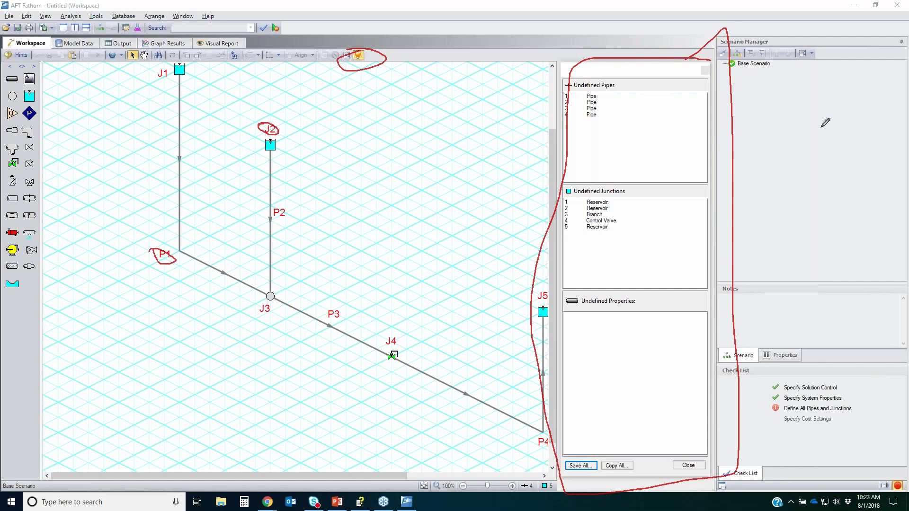
pyautogui.rightClick(825, 285)
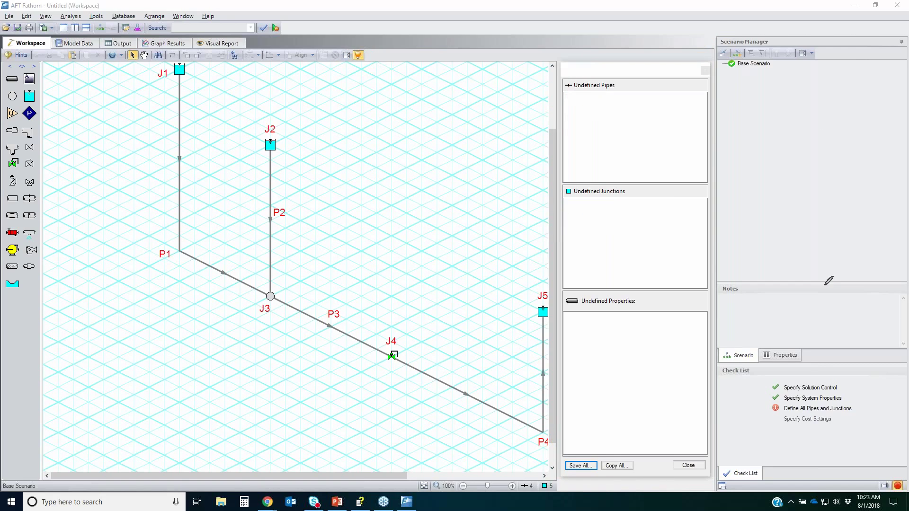
pyautogui.moveTo(560, 122)
pyautogui.mouseDown()
pyautogui.moveTo(617, 126)
pyautogui.moveTo(546, 102)
pyautogui.moveTo(560, 119)
pyautogui.mouseUp()
pyautogui.moveTo(560, 231)
pyautogui.mouseDown()
pyautogui.moveTo(594, 233)
pyautogui.moveTo(560, 211)
pyautogui.moveTo(568, 227)
pyautogui.mouseUp()
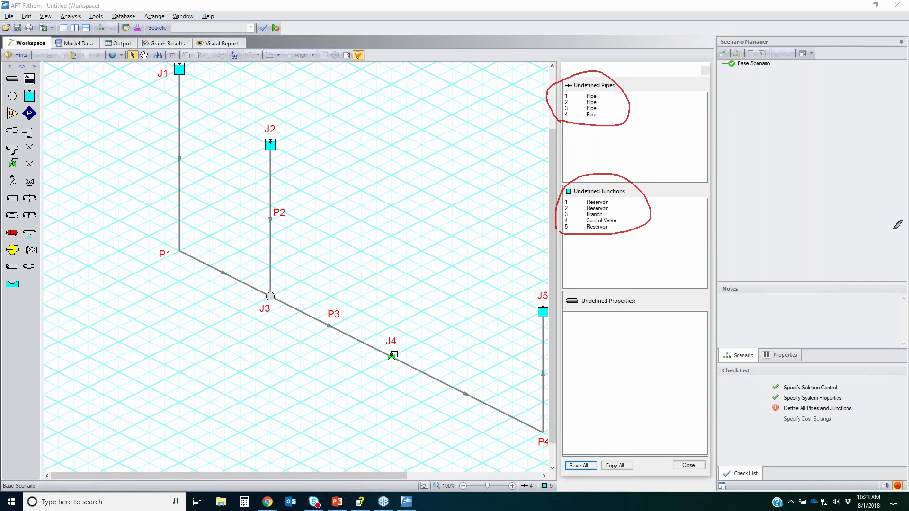
pyautogui.press('Escape')
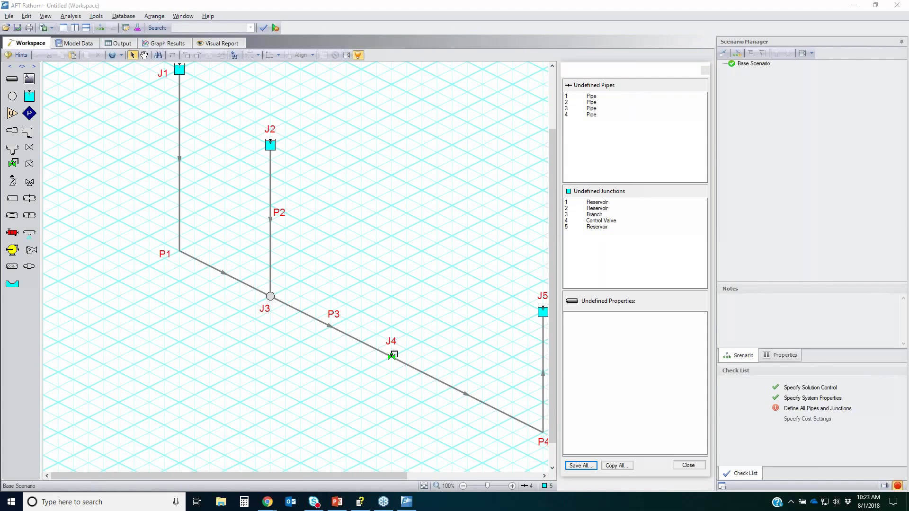
# Examine which properties are undefined for pipe 2 in the undefined objects list.
pyautogui.click(587, 102)
pyautogui.click(666, 357)
pyautogui.moveTo(562, 344)
pyautogui.mouseDown()
pyautogui.moveTo(544, 343)
pyautogui.moveTo(580, 340)
pyautogui.mouseUp()
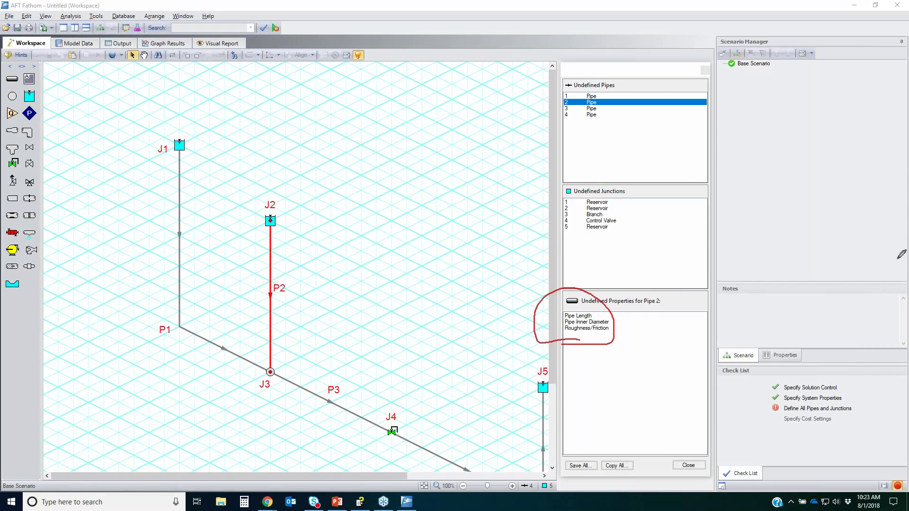
pyautogui.press('Escape')
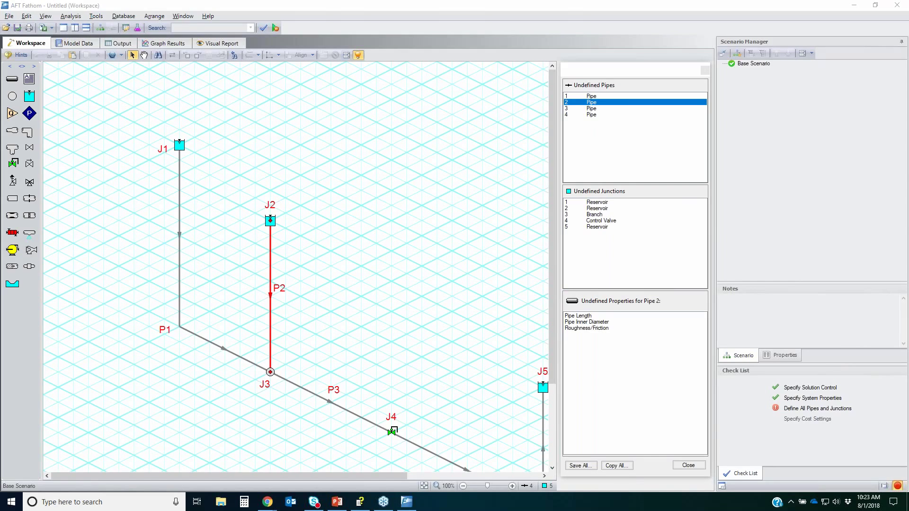
# Examine which properties are undefined for control valve junction 4 in the undefined objects list.
pyautogui.click(601, 220)
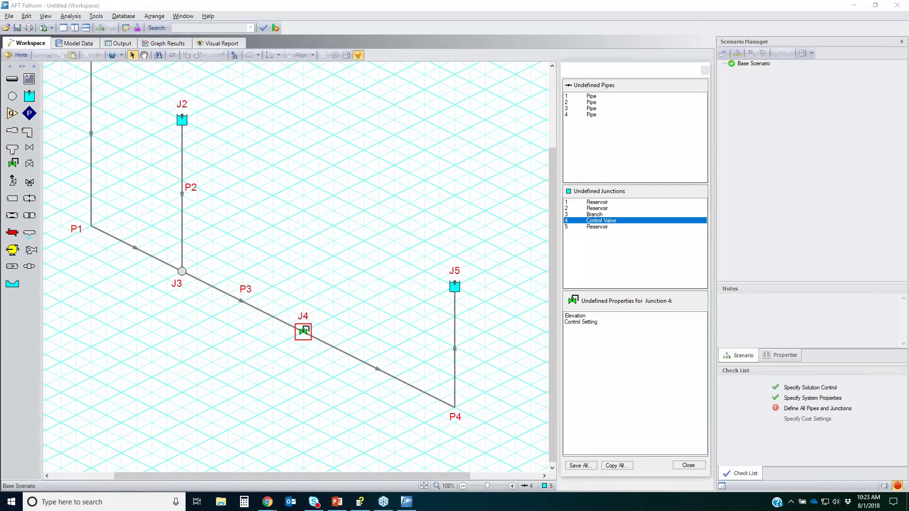
pyautogui.moveTo(588, 333)
pyautogui.mouseDown()
pyautogui.moveTo(594, 303)
pyautogui.moveTo(558, 327)
pyautogui.moveTo(587, 329)
pyautogui.mouseUp()
pyautogui.moveTo(279, 309)
pyautogui.mouseDown()
pyautogui.moveTo(315, 362)
pyautogui.moveTo(291, 311)
pyautogui.mouseUp()
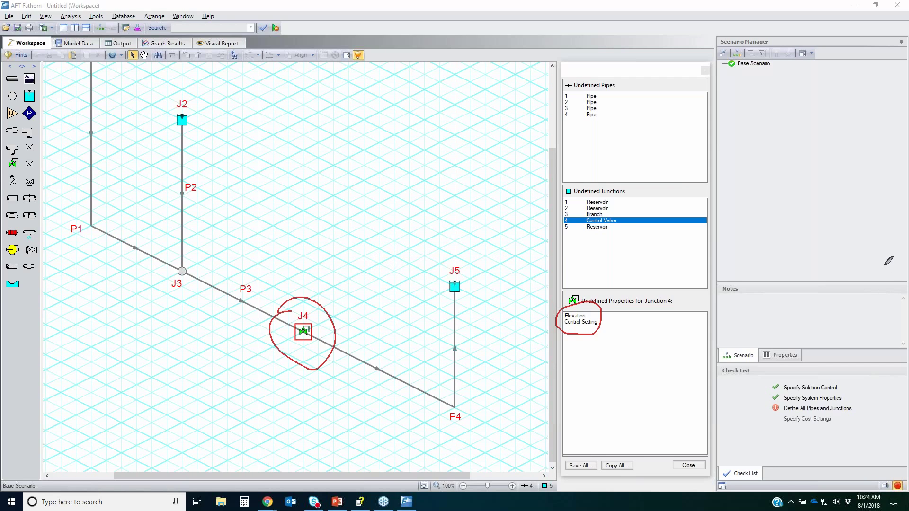
pyautogui.press('Escape')
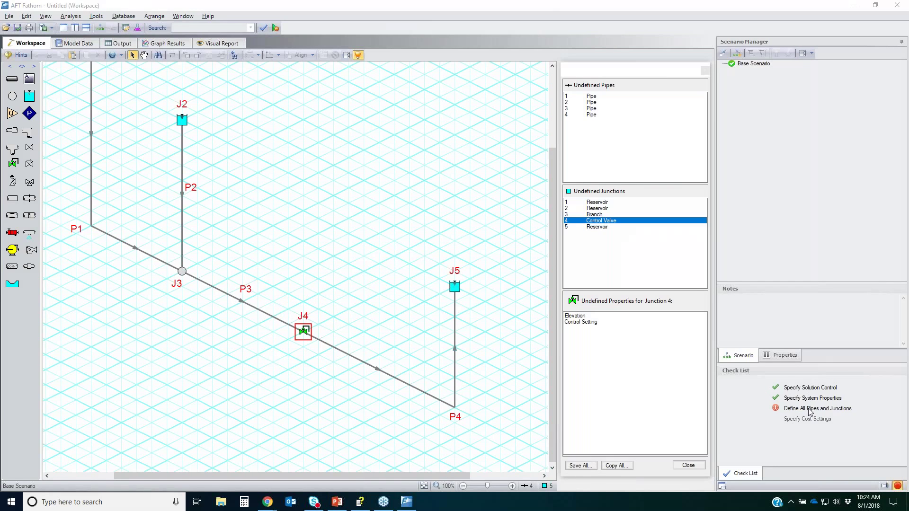
# Recheck the undefined properties of pipe 2, close the undefined objects list and clear the selection.
pyautogui.click(589, 102)
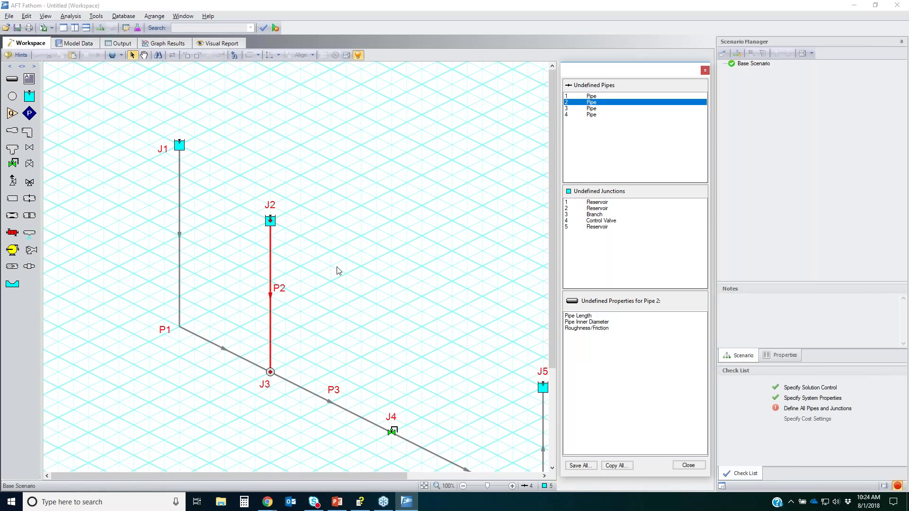
pyautogui.click(698, 465)
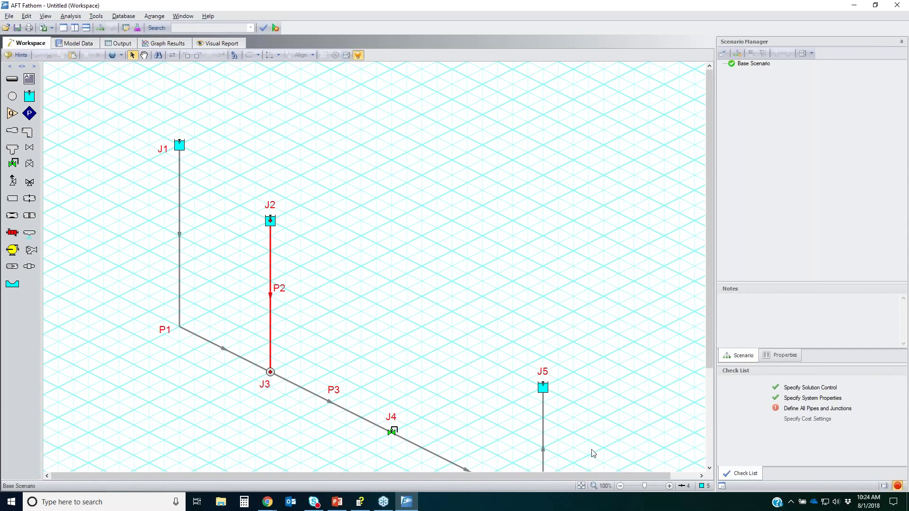
pyautogui.click(492, 295)
pyautogui.click(582, 484)
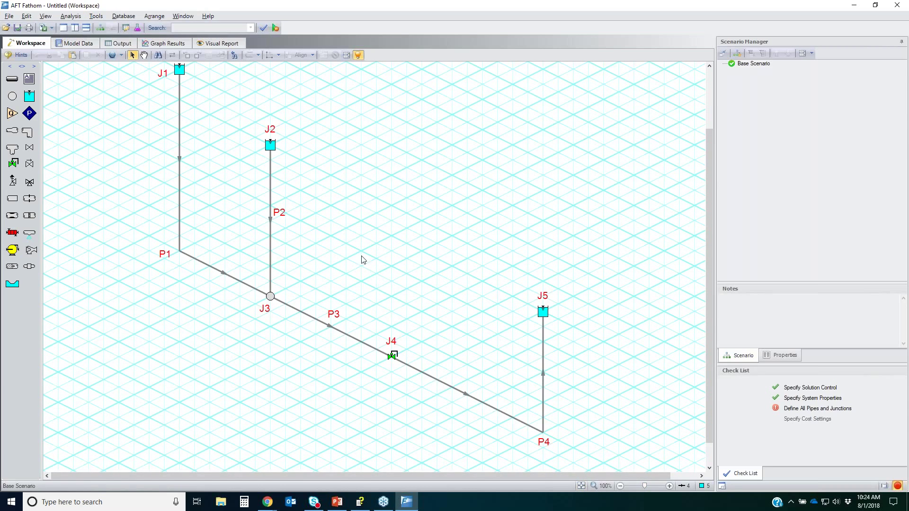
# Name reservoir J1 "Supply Tank A" and set its liquid surface elevation to 50 feet.
pyautogui.click(181, 71)
pyautogui.doubleClick(180, 71)
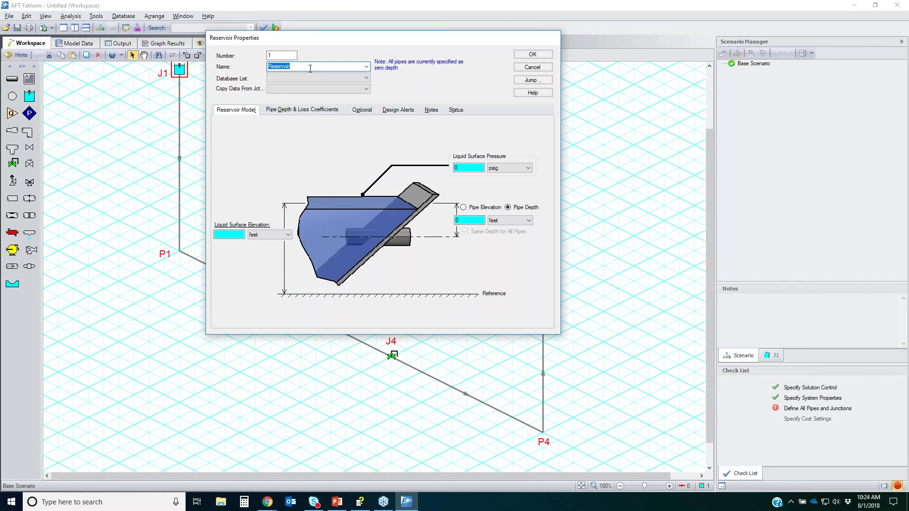
pyautogui.write('Supply Tank A')
pyautogui.click(233, 235)
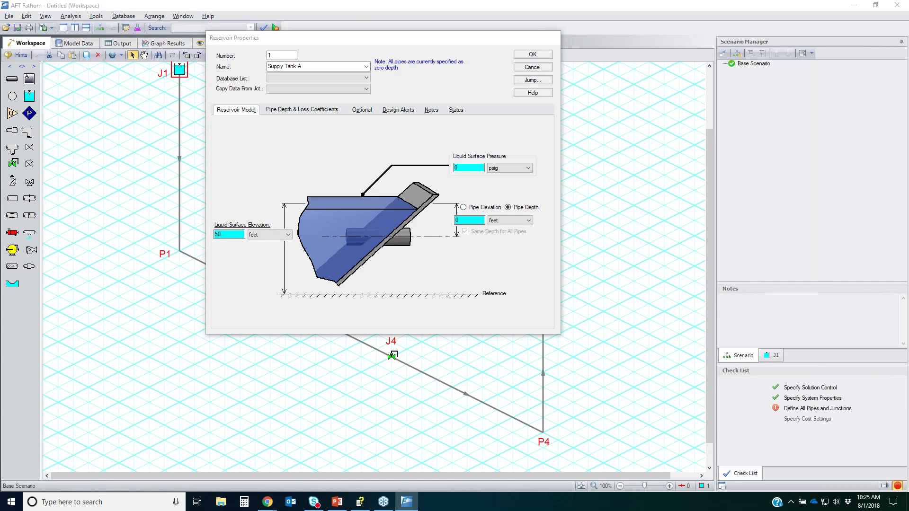
pyautogui.moveTo(457, 203); pyautogui.dragTo(506, 209)
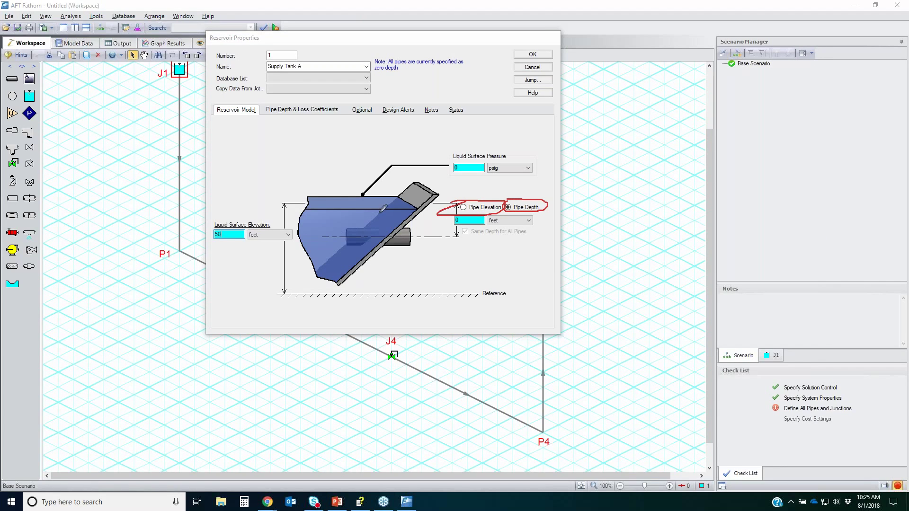
pyautogui.moveTo(311, 207)
pyautogui.mouseDown()
pyautogui.moveTo(416, 207)
pyautogui.moveTo(377, 228)
pyautogui.mouseUp()
pyautogui.moveTo(324, 237)
pyautogui.mouseDown()
pyautogui.moveTo(405, 236)
pyautogui.moveTo(377, 239)
pyautogui.mouseUp()
pyautogui.press('Escape')
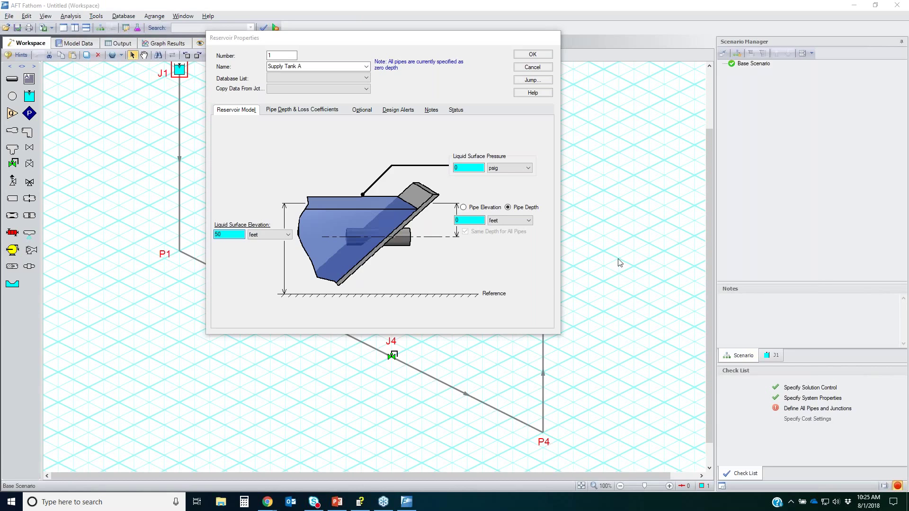
# Specify the pipe connection of Supply Tank A by elevation instead of depth.
pyautogui.click(463, 207)
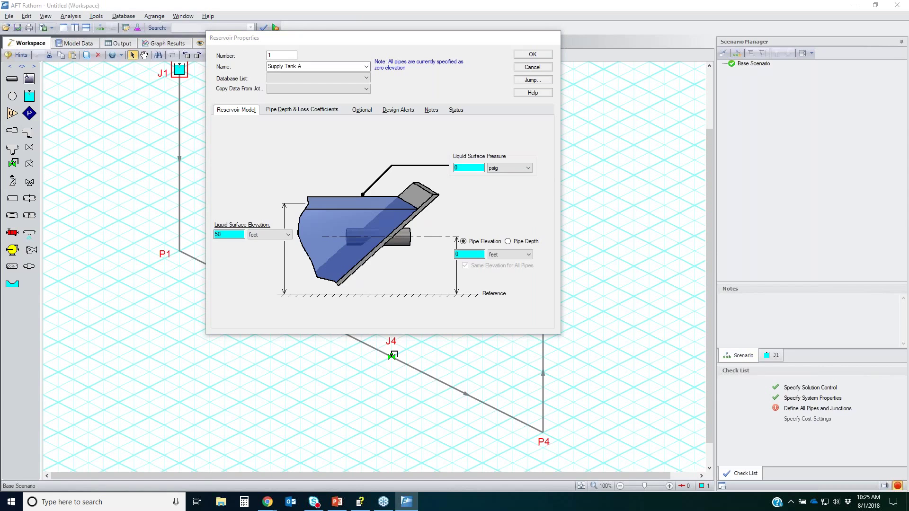
pyautogui.moveTo(206, 53)
pyautogui.mouseDown()
pyautogui.moveTo(521, 283)
pyautogui.moveTo(265, 78)
pyautogui.mouseUp()
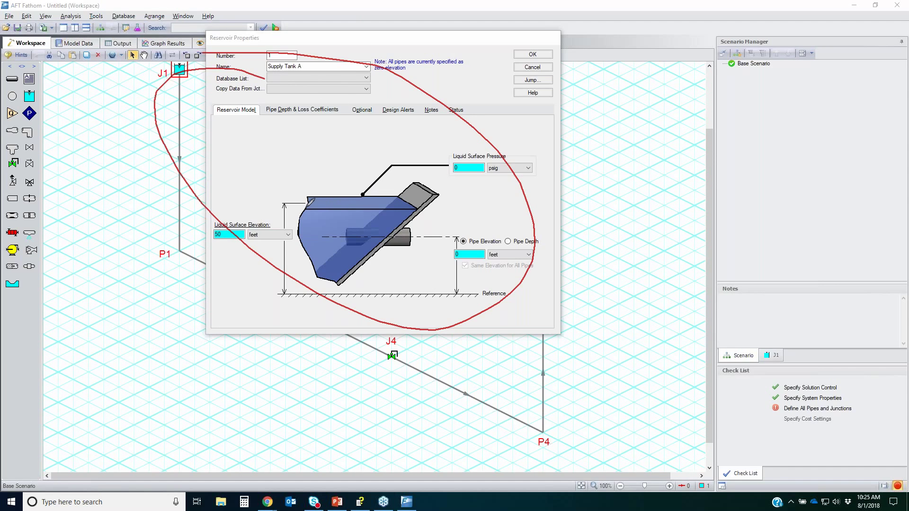
pyautogui.moveTo(311, 201)
pyautogui.mouseDown()
pyautogui.moveTo(438, 209)
pyautogui.moveTo(325, 202)
pyautogui.moveTo(313, 191)
pyautogui.moveTo(386, 195)
pyautogui.moveTo(348, 199)
pyautogui.moveTo(365, 200)
pyautogui.mouseUp()
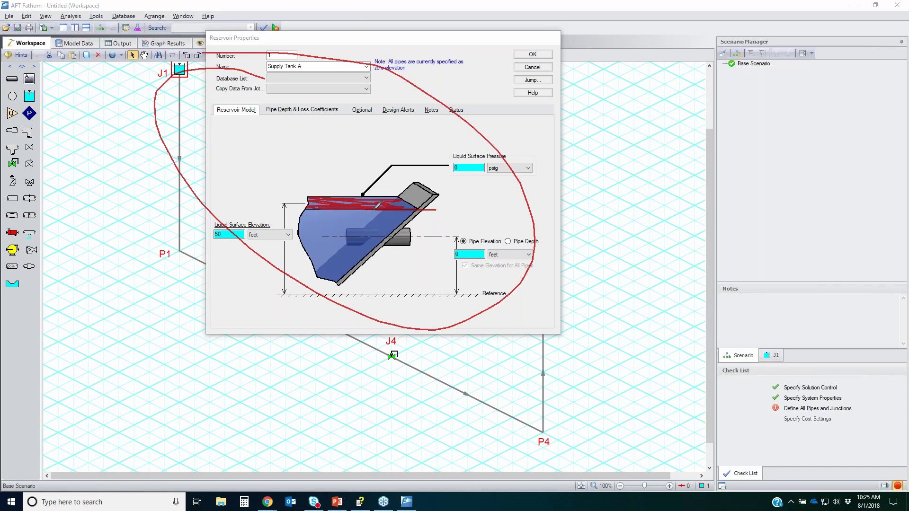
pyautogui.click(501, 236)
pyautogui.moveTo(501, 237)
pyautogui.mouseDown()
pyautogui.moveTo(525, 246)
pyautogui.moveTo(495, 241)
pyautogui.mouseUp()
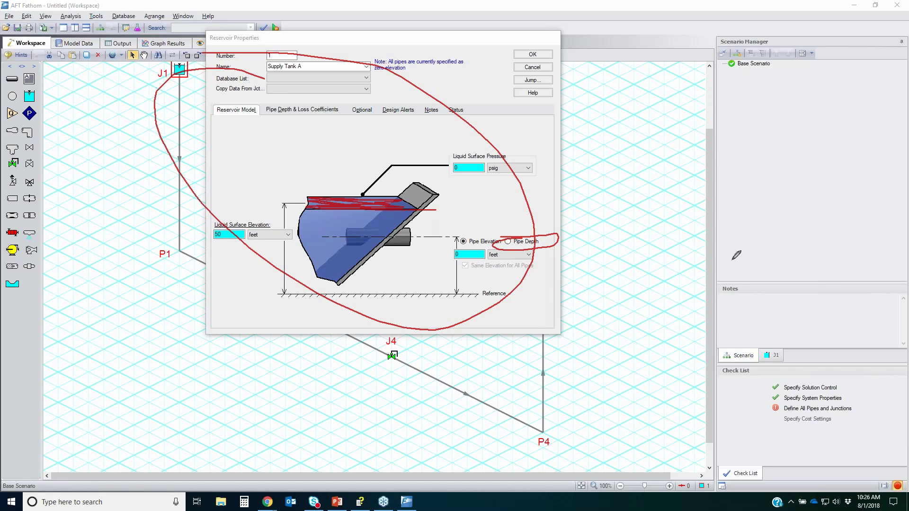
pyautogui.press('Escape')
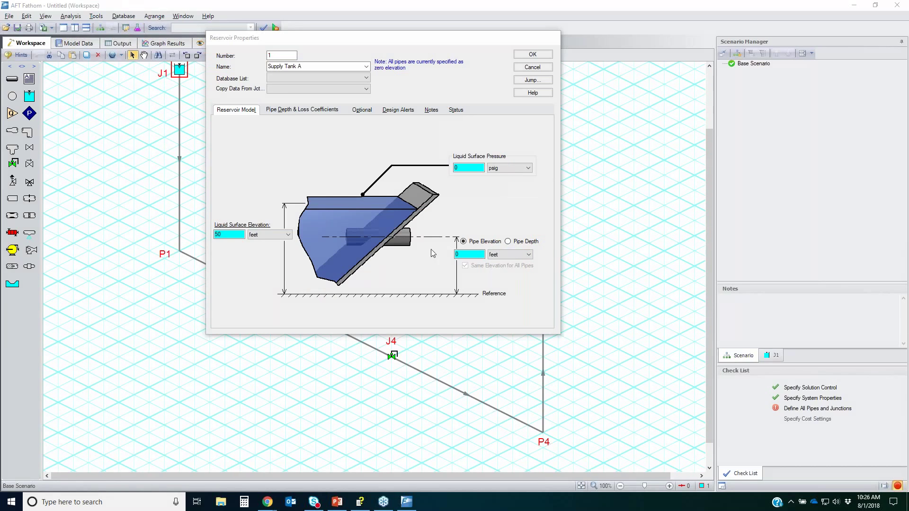
# Set the pipe elevation of Supply Tank A to 40 feet, keeping elevation rather than depth as the reference.
pyautogui.click(478, 253)
pyautogui.click(508, 241)
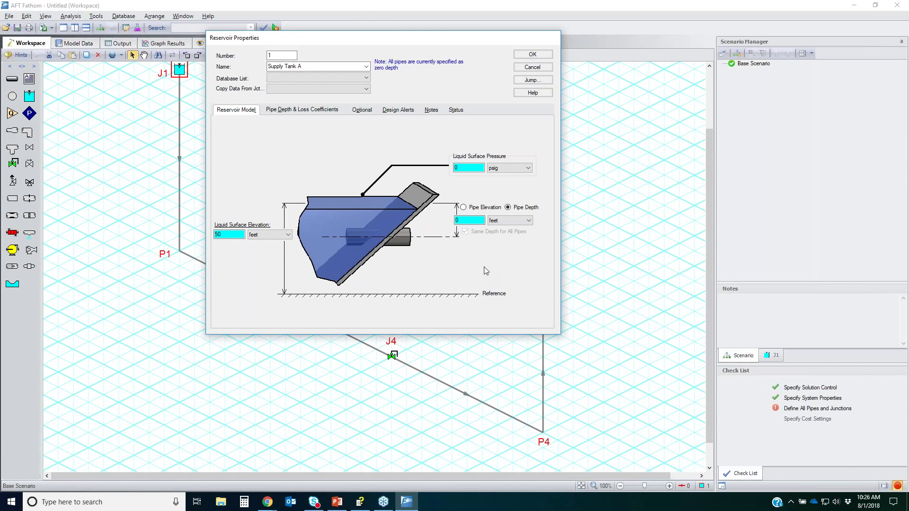
pyautogui.click(470, 220)
pyautogui.click(463, 207)
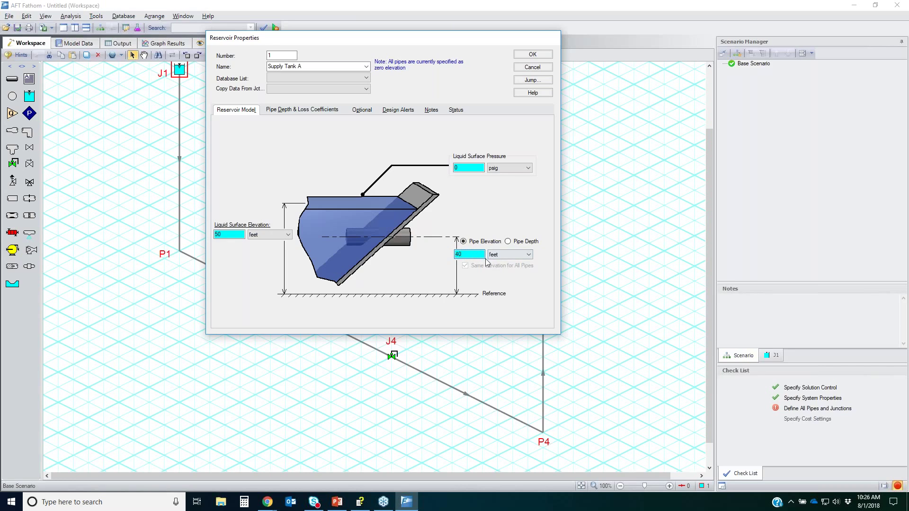
# Accept the J1 reservoir properties with the name displayed on the Workspace, and place its label clear of the tank and pipe.
pyautogui.click(532, 54)
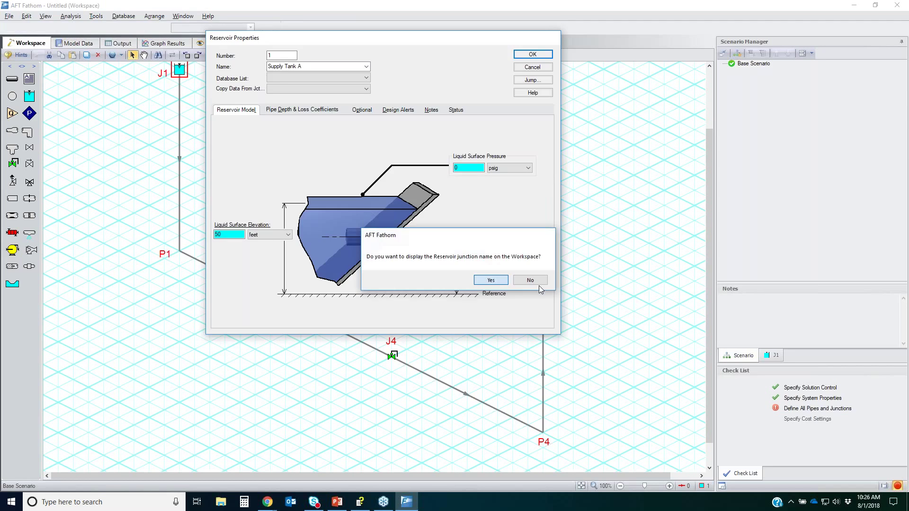
pyautogui.click(491, 280)
pyautogui.moveTo(140, 88); pyautogui.dragTo(140, 84)
pyautogui.click(369, 169)
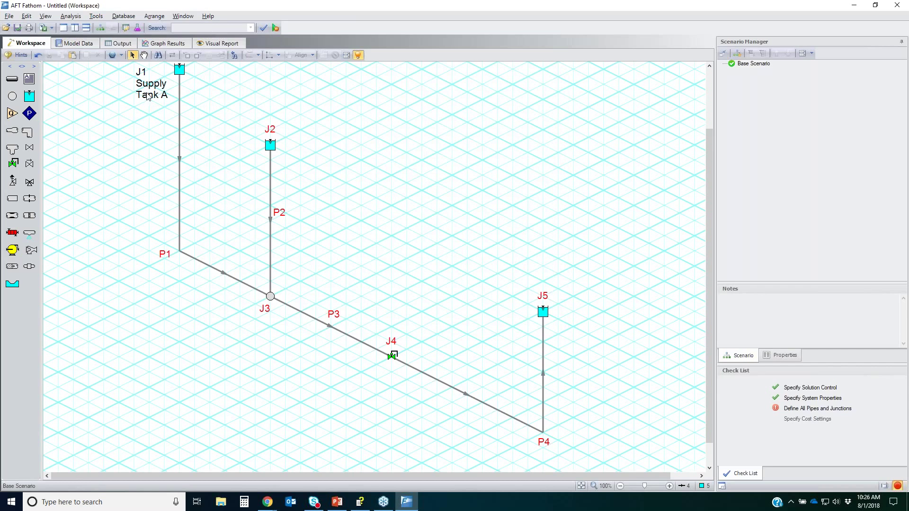
# Name reservoir J2 "Supply Tank B" and set its liquid surface elevation to 45 feet.
pyautogui.click(270, 146)
pyautogui.doubleClick(270, 147)
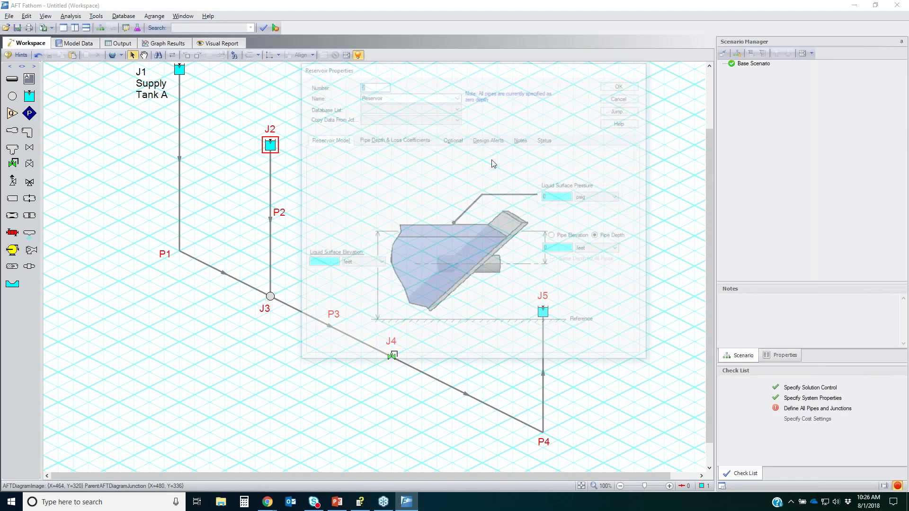
pyautogui.press('Tab')
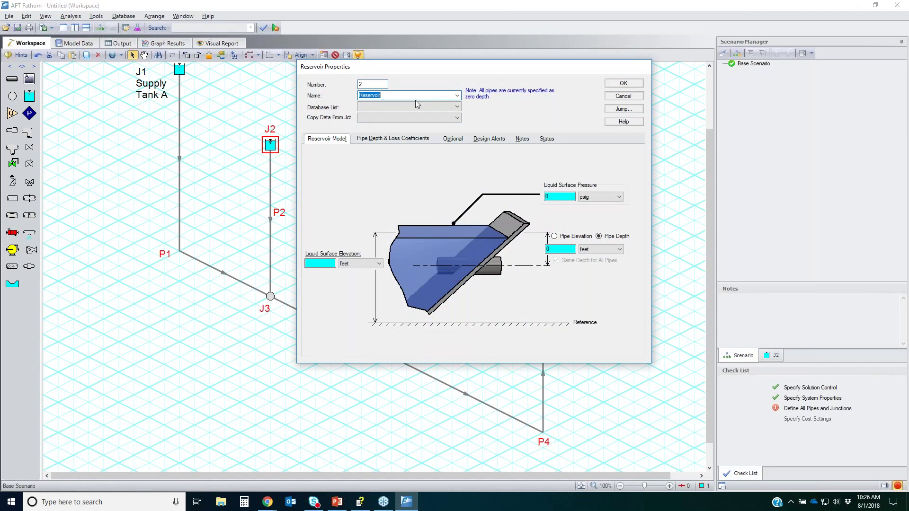
pyautogui.write('Supply Tank B')
pyautogui.click(332, 263)
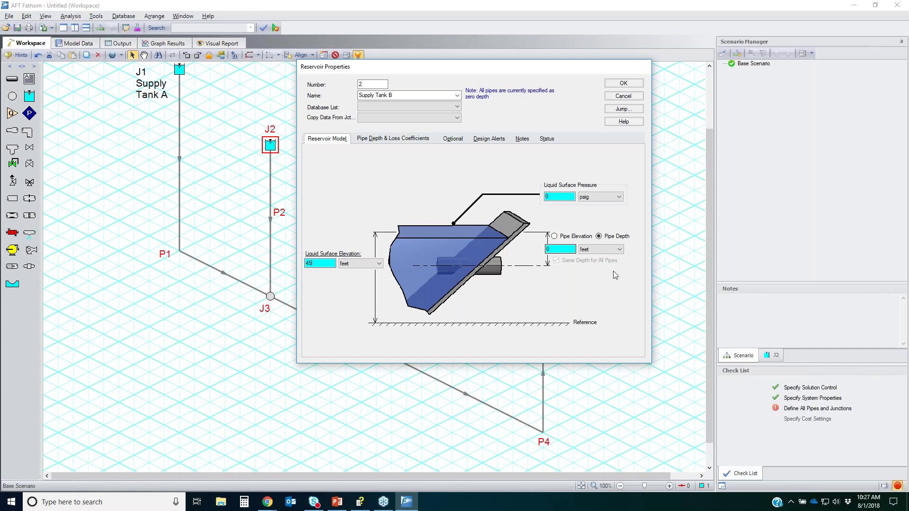
# Set the pipe elevation of Supply Tank B to 35 feet and accept the properties with its name displayed on the Workspace.
pyautogui.click(554, 236)
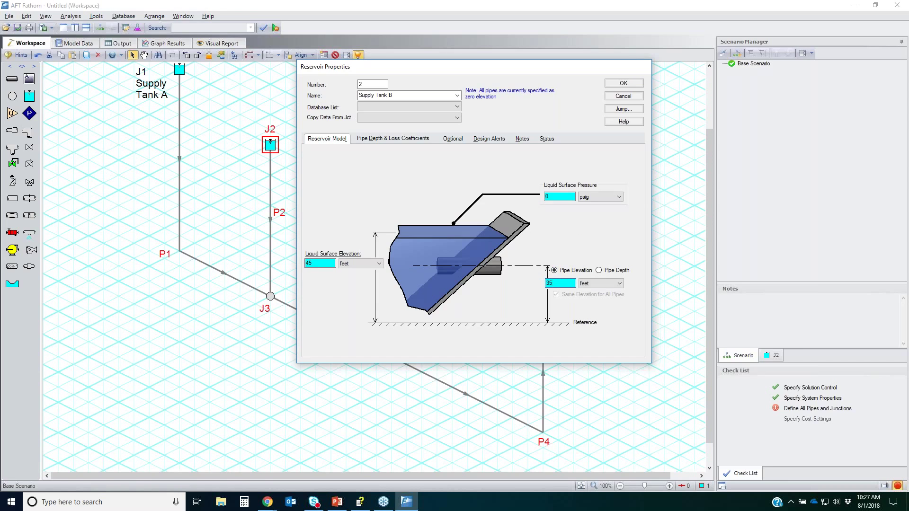
pyautogui.click(623, 82)
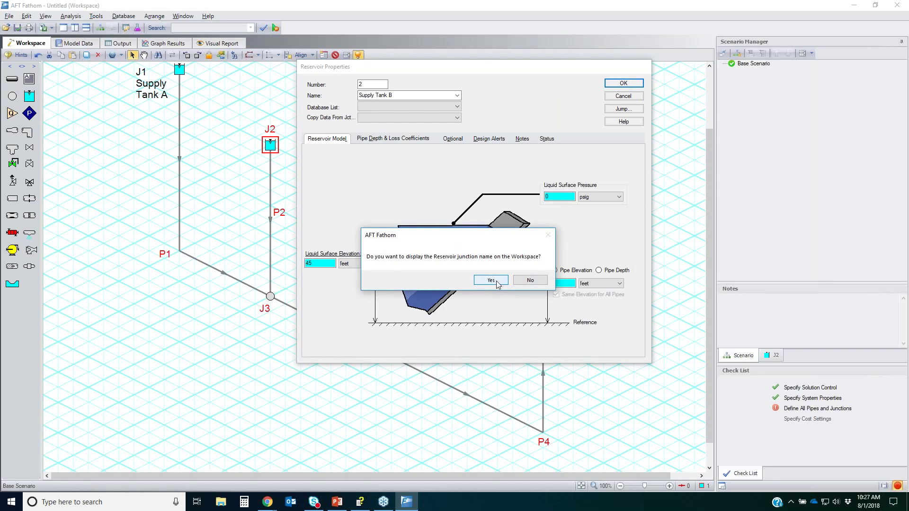
pyautogui.click(491, 280)
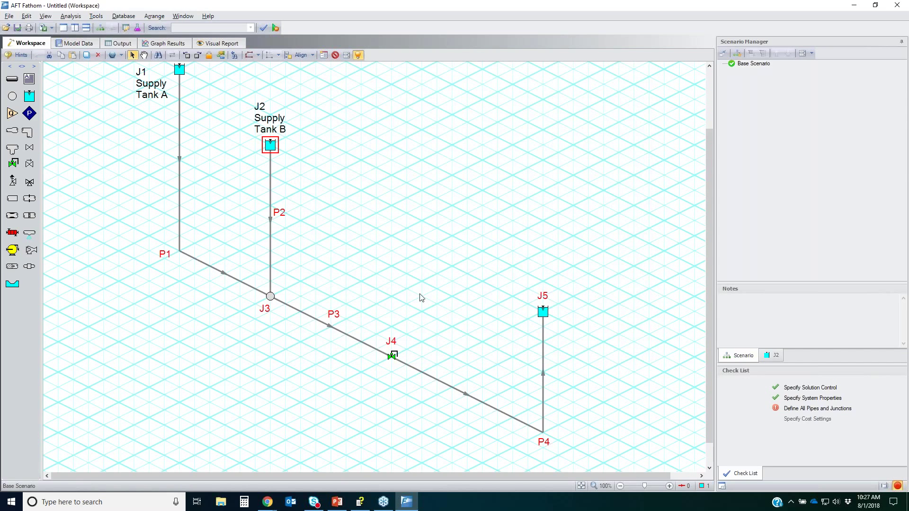
# Name reservoir J5 "Discharge Pond" and set its liquid surface elevation to 20 feet.
pyautogui.click(540, 313)
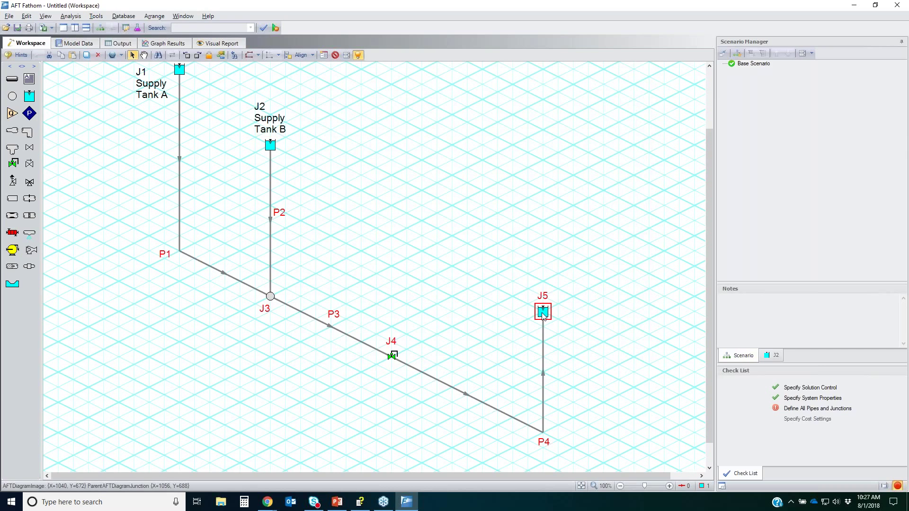
pyautogui.press('Return')
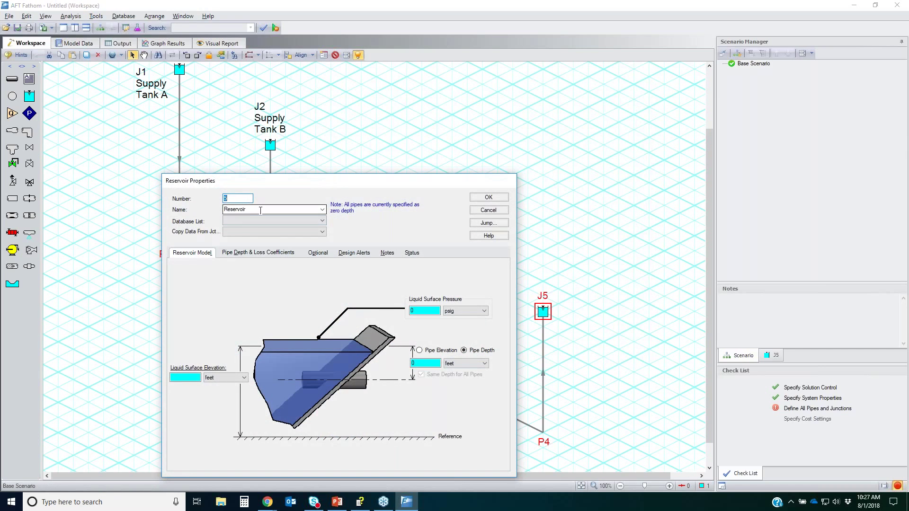
pyautogui.write('Discharge Pond')
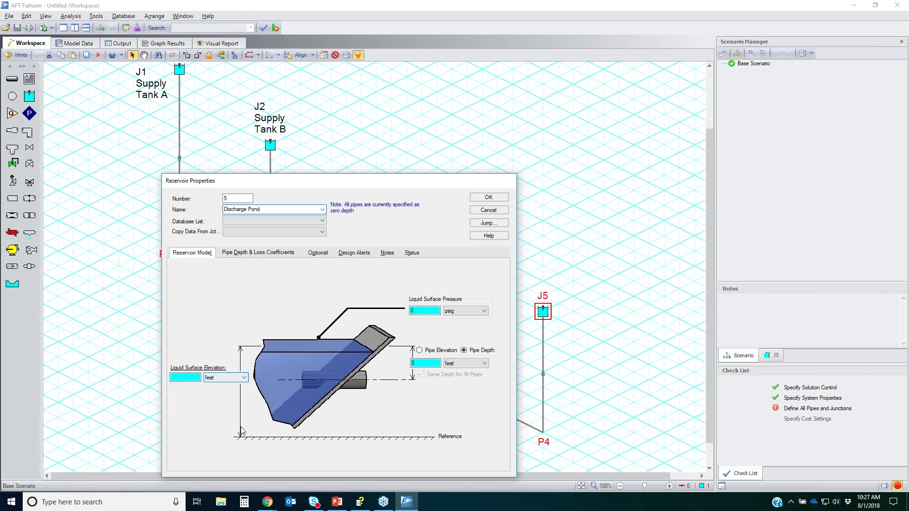
pyautogui.click(185, 377)
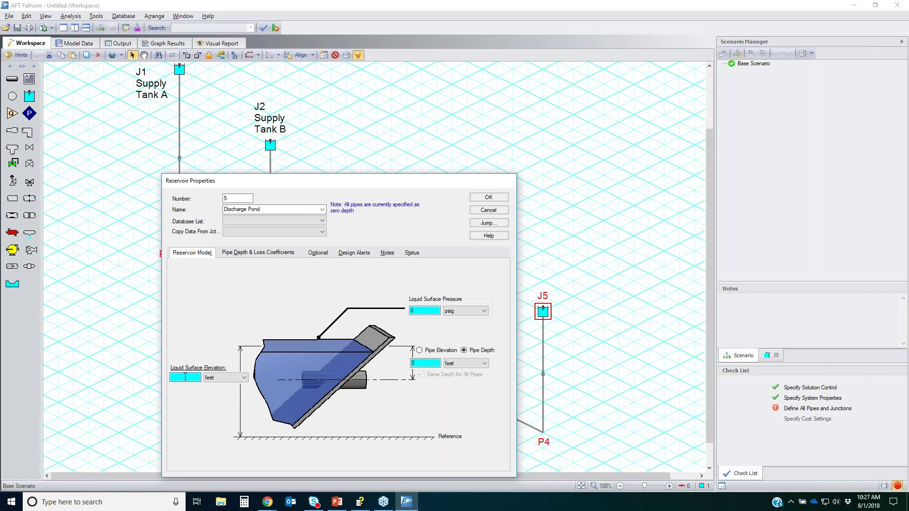
pyautogui.write('20')
# Specify the Discharge Pond's pipe connection by elevation at 10 feet.
pyautogui.click(404, 310)
pyautogui.click(423, 363)
pyautogui.click(419, 351)
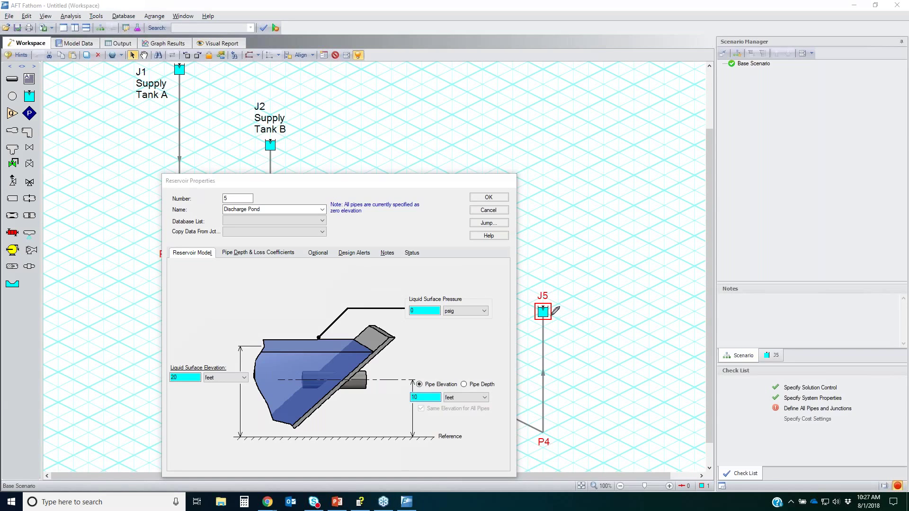
pyautogui.moveTo(550, 314); pyautogui.dragTo(735, 342)
pyautogui.moveTo(545, 313); pyautogui.dragTo(657, 429)
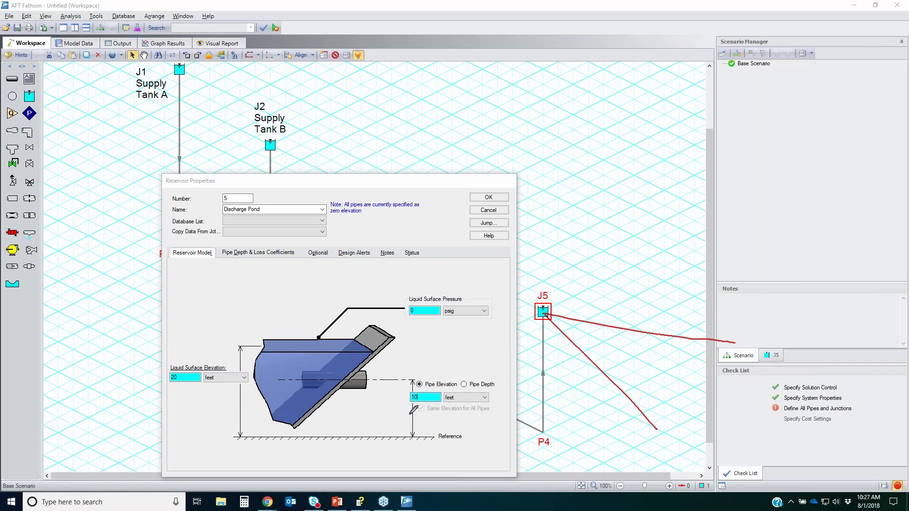
pyautogui.moveTo(401, 405)
pyautogui.mouseDown()
pyautogui.moveTo(497, 404)
pyautogui.moveTo(497, 412)
pyautogui.moveTo(450, 417)
pyautogui.moveTo(399, 405)
pyautogui.mouseUp()
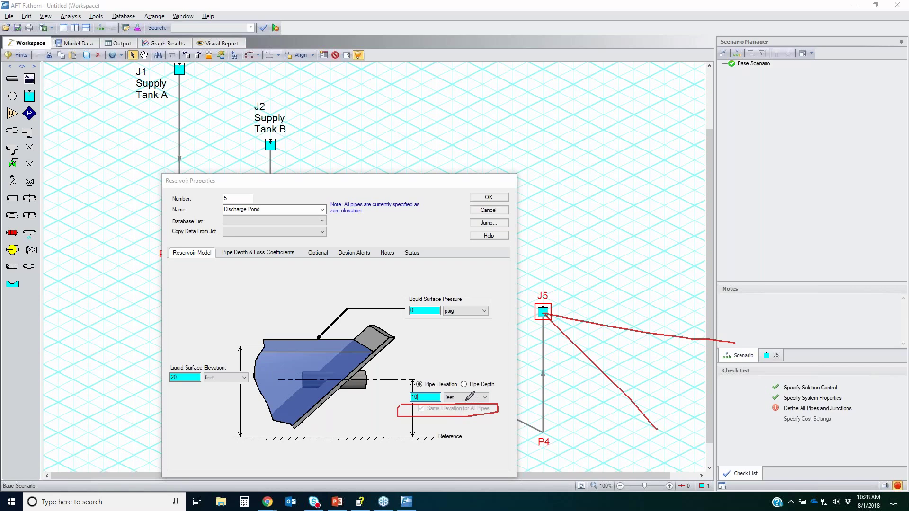
pyautogui.moveTo(214, 247)
pyautogui.mouseDown()
pyautogui.moveTo(283, 244)
pyautogui.moveTo(209, 254)
pyautogui.moveTo(214, 248)
pyautogui.mouseUp()
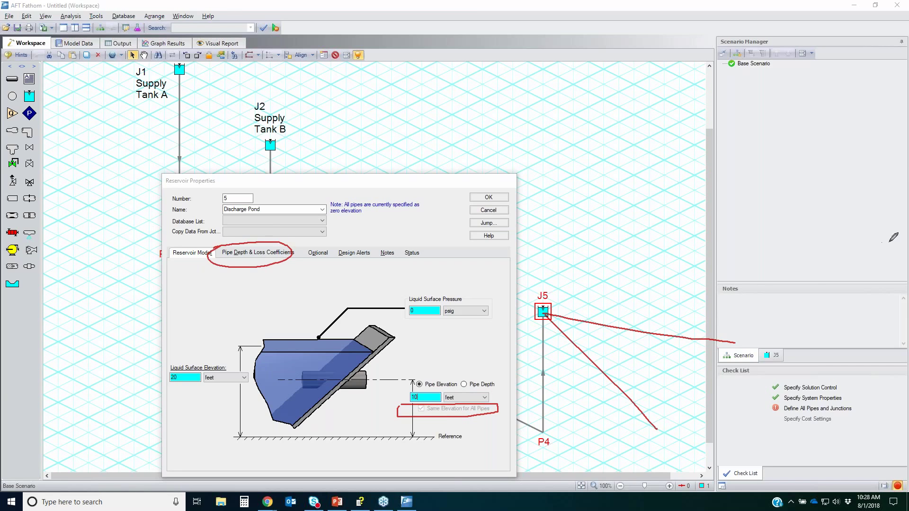
pyautogui.press('Escape')
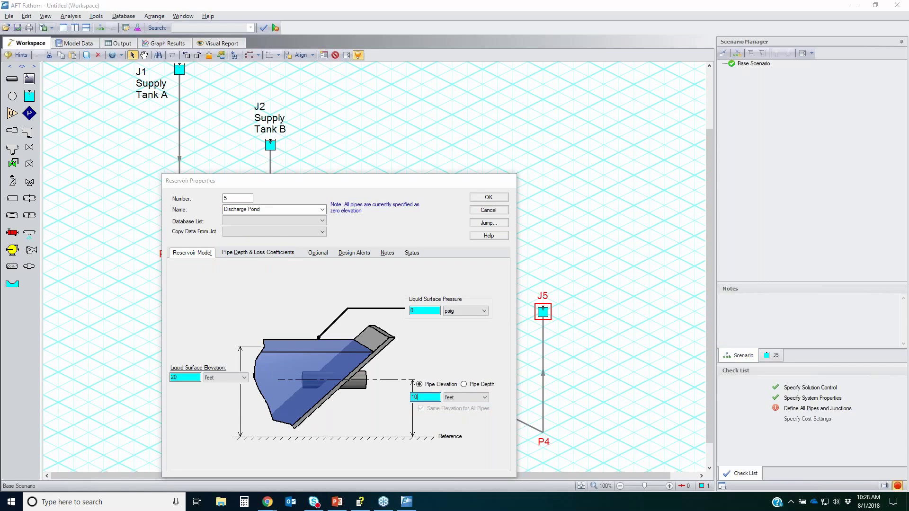
# Review the loss coefficients and pipe elevation of the pipe connected to the Discharge Pond.
pyautogui.click(275, 253)
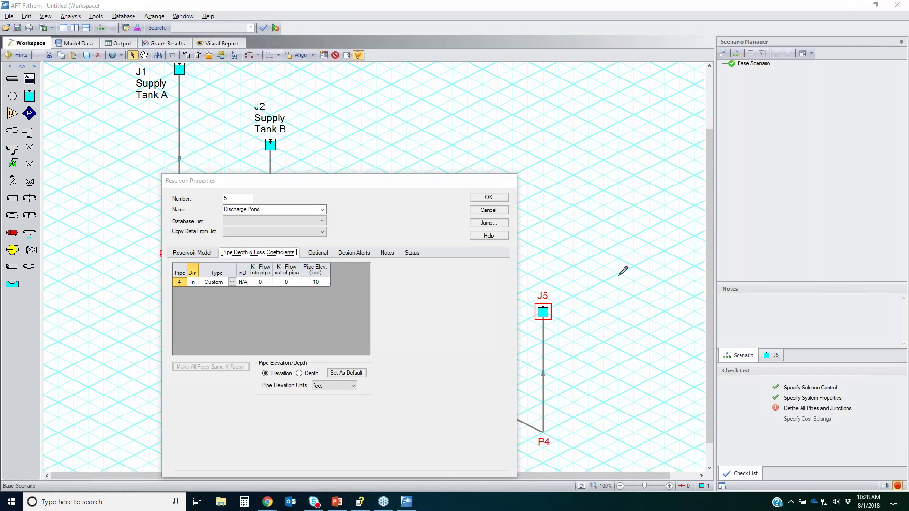
pyautogui.moveTo(250, 287)
pyautogui.mouseDown()
pyautogui.moveTo(284, 285)
pyautogui.moveTo(296, 274)
pyautogui.moveTo(247, 277)
pyautogui.moveTo(251, 285)
pyautogui.mouseUp()
pyautogui.moveTo(310, 287)
pyautogui.mouseDown()
pyautogui.moveTo(333, 269)
pyautogui.moveTo(302, 292)
pyautogui.moveTo(325, 292)
pyautogui.mouseUp()
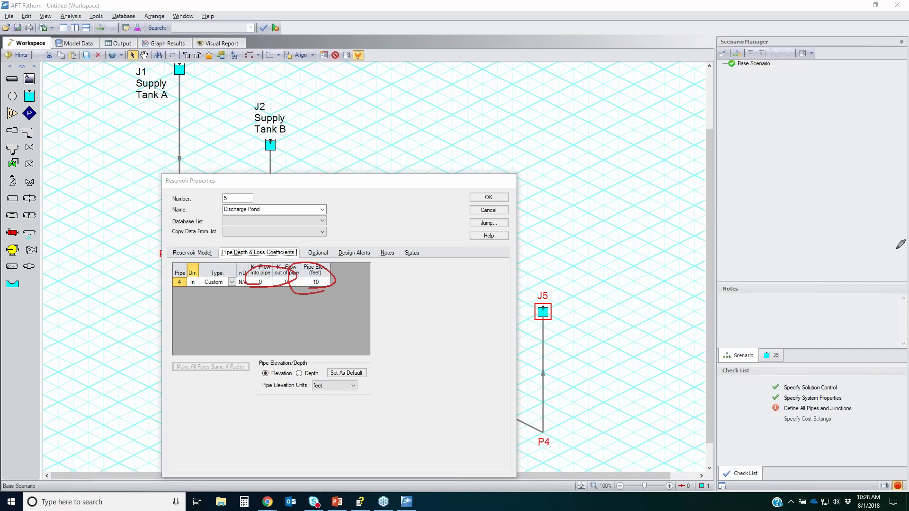
pyautogui.press('Escape')
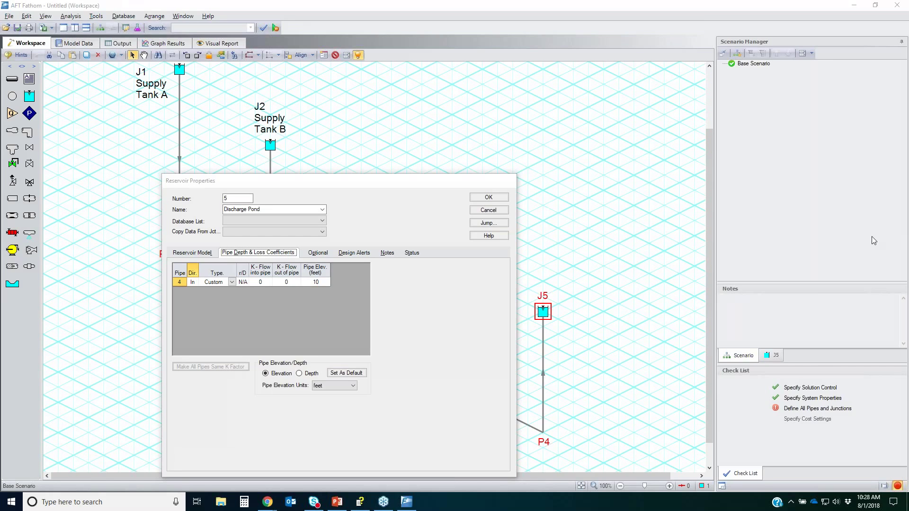
# Accept the Discharge Pond properties and display its name on the Workspace.
pyautogui.click(489, 197)
pyautogui.click(490, 280)
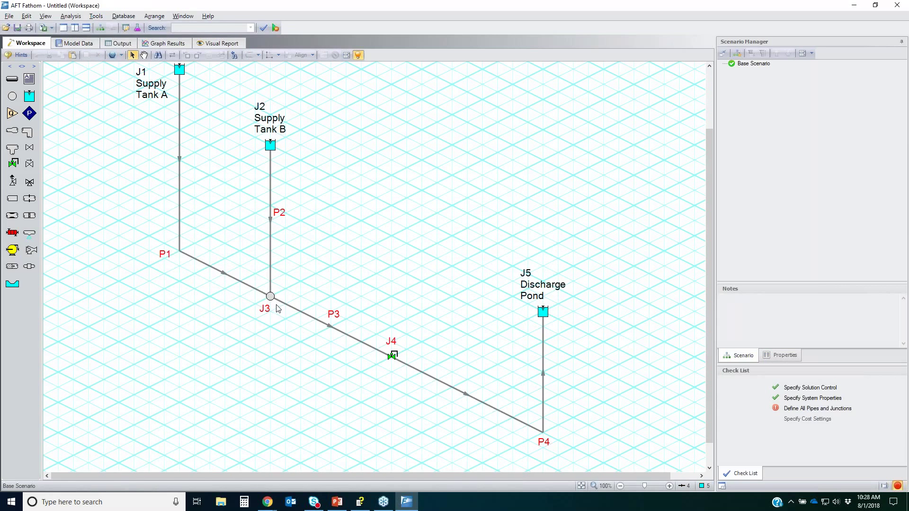
# Set the elevation of branch junction J3 to 0 feet.
pyautogui.doubleClick(271, 298)
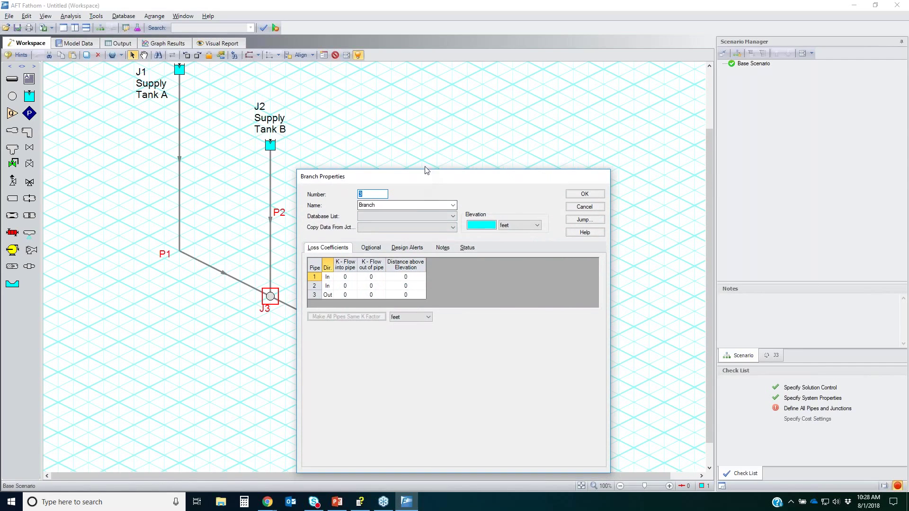
pyautogui.click(495, 151)
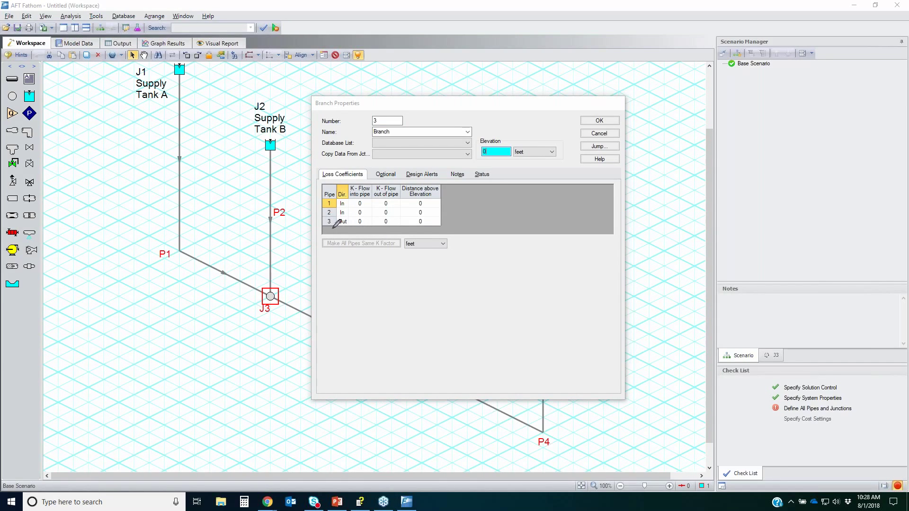
pyautogui.moveTo(406, 185)
pyautogui.mouseDown()
pyautogui.moveTo(378, 180)
pyautogui.moveTo(355, 217)
pyautogui.moveTo(396, 214)
pyautogui.moveTo(401, 181)
pyautogui.mouseUp()
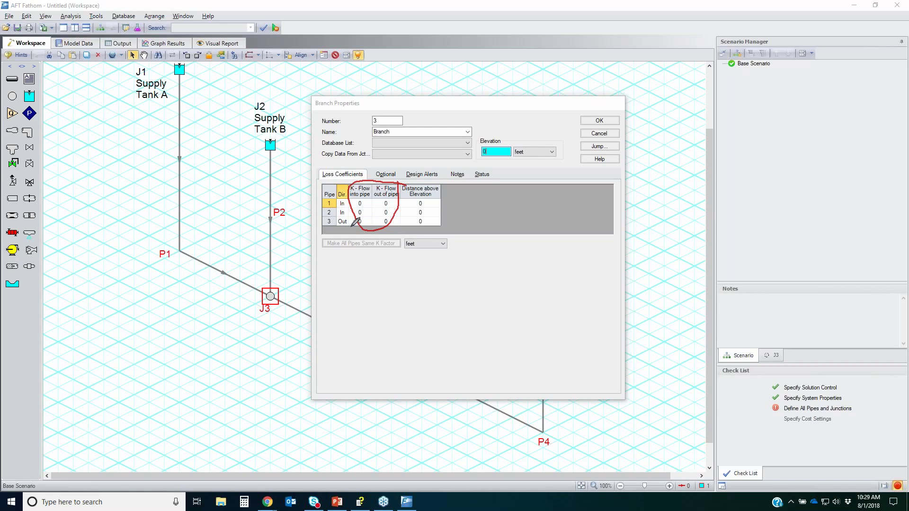
pyautogui.moveTo(17, 142)
pyautogui.mouseDown()
pyautogui.moveTo(24, 154)
pyautogui.moveTo(10, 157)
pyautogui.moveTo(2, 146)
pyautogui.moveTo(14, 143)
pyautogui.mouseUp()
pyautogui.press('Escape')
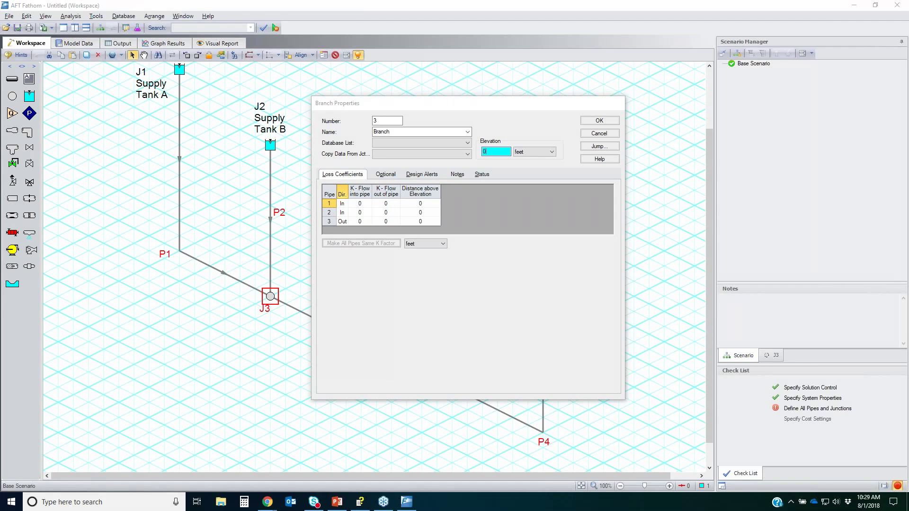
# Accept the properties of branch junction J3 and open the properties of control valve J4.
pyautogui.click(598, 123)
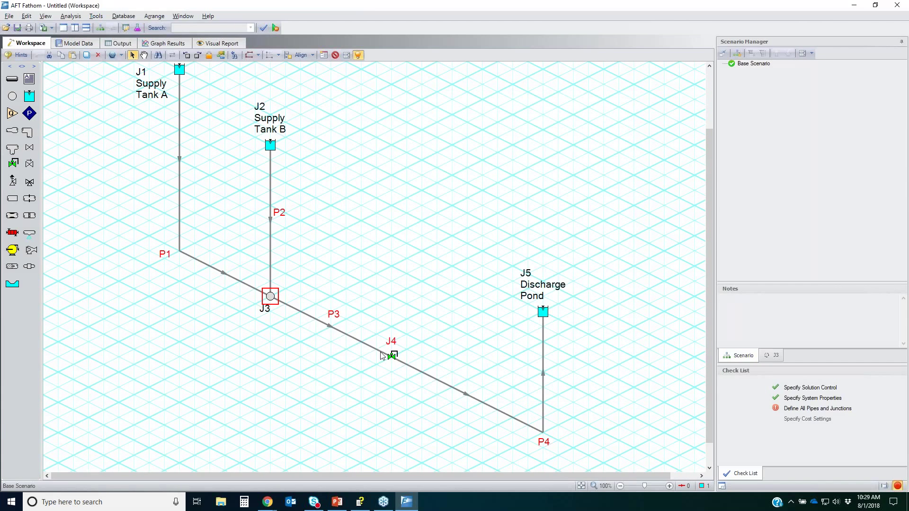
pyautogui.click(393, 356)
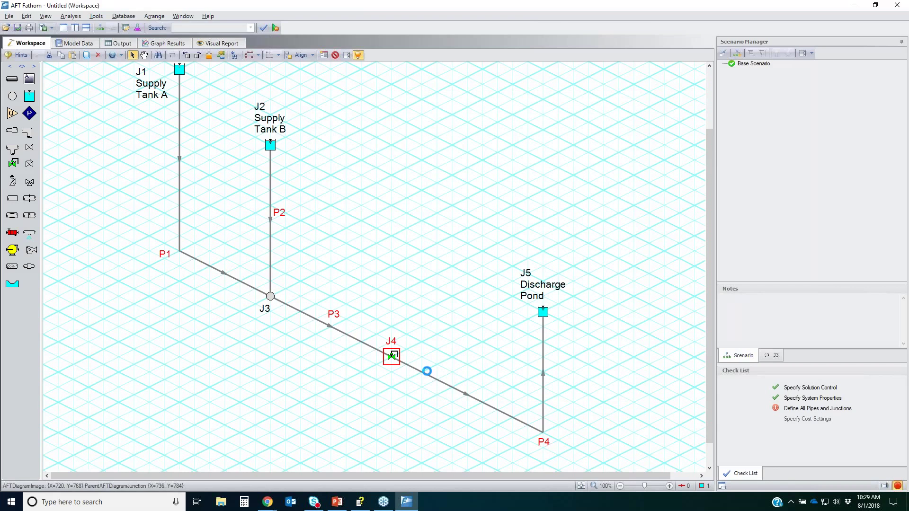
pyautogui.press('Return')
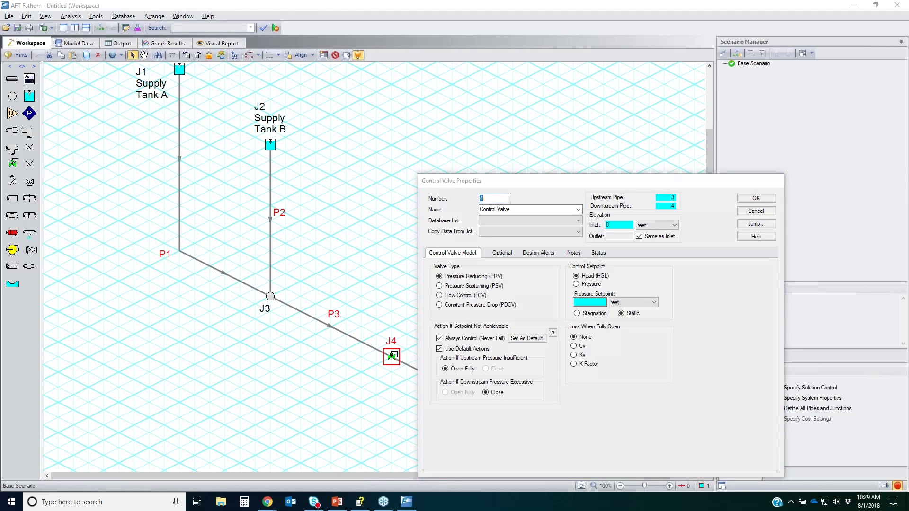
pyautogui.moveTo(504, 279); pyautogui.dragTo(524, 260)
pyautogui.moveTo(400, 354); pyautogui.dragTo(399, 364)
pyautogui.moveTo(504, 288); pyautogui.dragTo(531, 284)
pyautogui.moveTo(400, 348)
pyautogui.mouseDown()
pyautogui.moveTo(387, 355)
pyautogui.moveTo(391, 344)
pyautogui.moveTo(383, 363)
pyautogui.mouseUp()
pyautogui.moveTo(488, 297); pyautogui.dragTo(505, 297)
pyautogui.moveTo(379, 342)
pyautogui.mouseDown()
pyautogui.moveTo(360, 366)
pyautogui.moveTo(411, 339)
pyautogui.mouseUp()
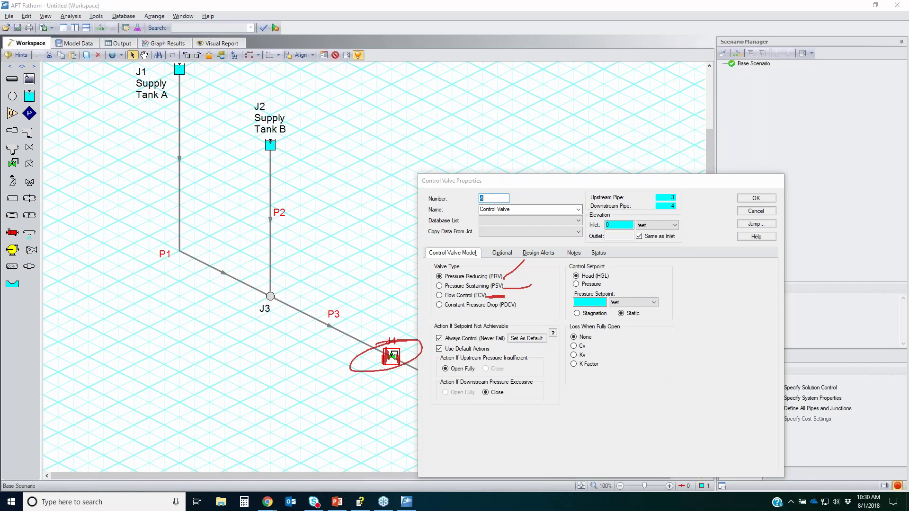
pyautogui.press('Escape')
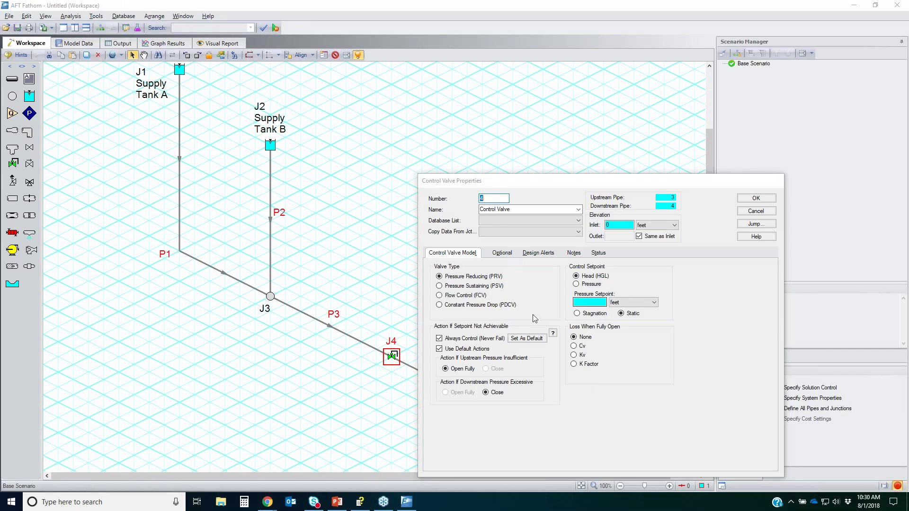
# Make valve J4 a Flow Control (FCV) valve with a volumetric flow rate setpoint of 2500 gal/min.
pyautogui.click(445, 293)
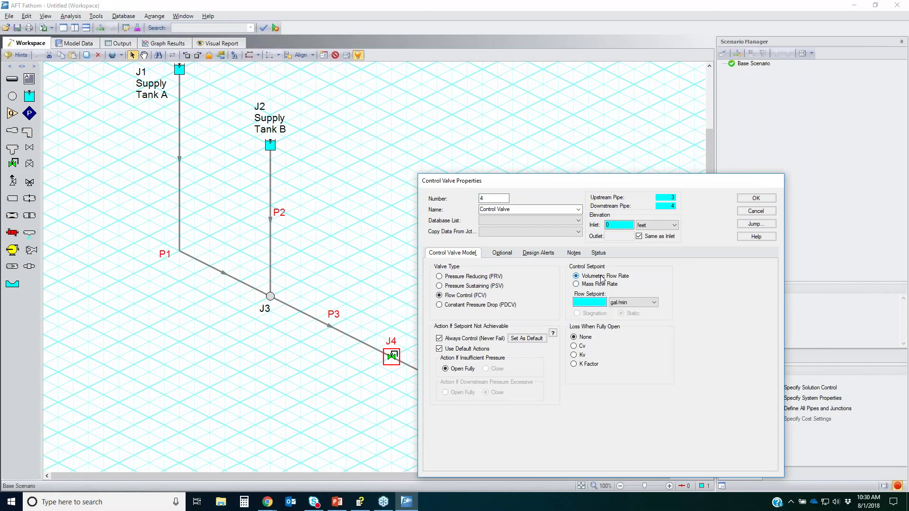
pyautogui.click(601, 302)
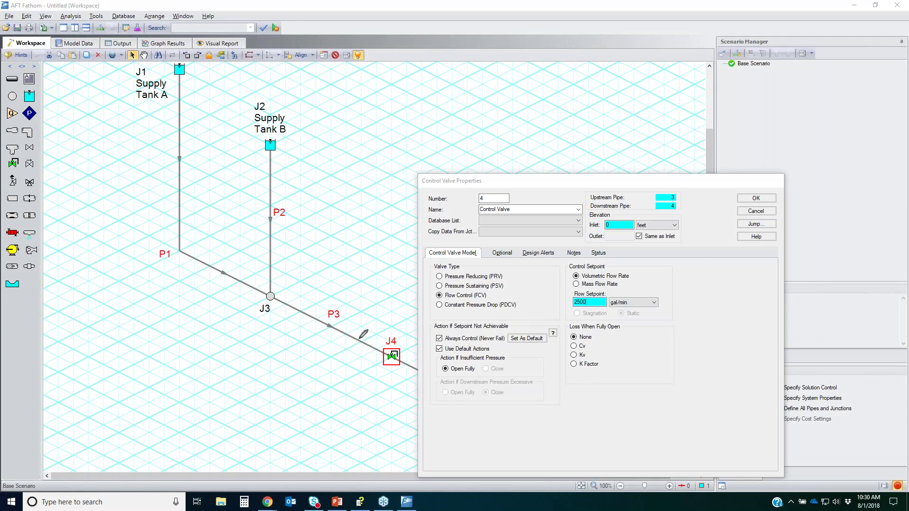
pyautogui.moveTo(372, 330)
pyautogui.mouseDown()
pyautogui.moveTo(397, 381)
pyautogui.moveTo(385, 327)
pyautogui.mouseUp()
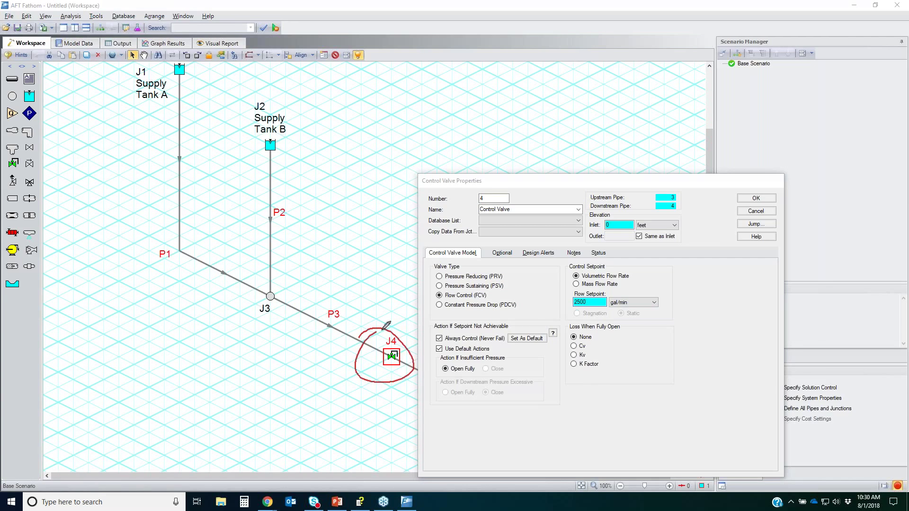
pyautogui.moveTo(415, 283)
pyautogui.mouseDown()
pyautogui.moveTo(390, 316)
pyautogui.moveTo(392, 326)
pyautogui.mouseUp()
pyautogui.moveTo(286, 199)
pyautogui.mouseDown()
pyautogui.moveTo(299, 211)
pyautogui.moveTo(291, 201)
pyautogui.moveTo(333, 194)
pyautogui.moveTo(328, 204)
pyautogui.moveTo(354, 188)
pyautogui.moveTo(378, 197)
pyautogui.mouseUp()
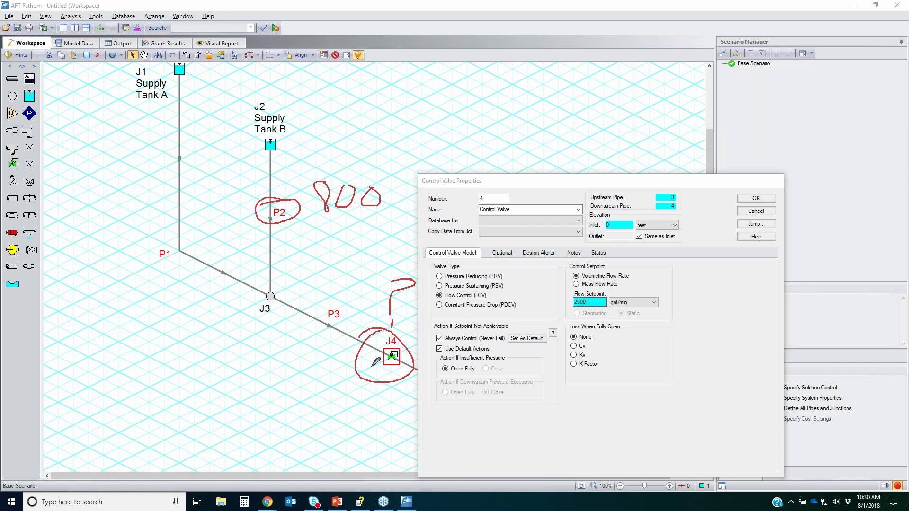
pyautogui.moveTo(571, 285)
pyautogui.mouseDown()
pyautogui.moveTo(650, 285)
pyautogui.moveTo(570, 304)
pyautogui.moveTo(563, 287)
pyautogui.moveTo(575, 284)
pyautogui.mouseUp()
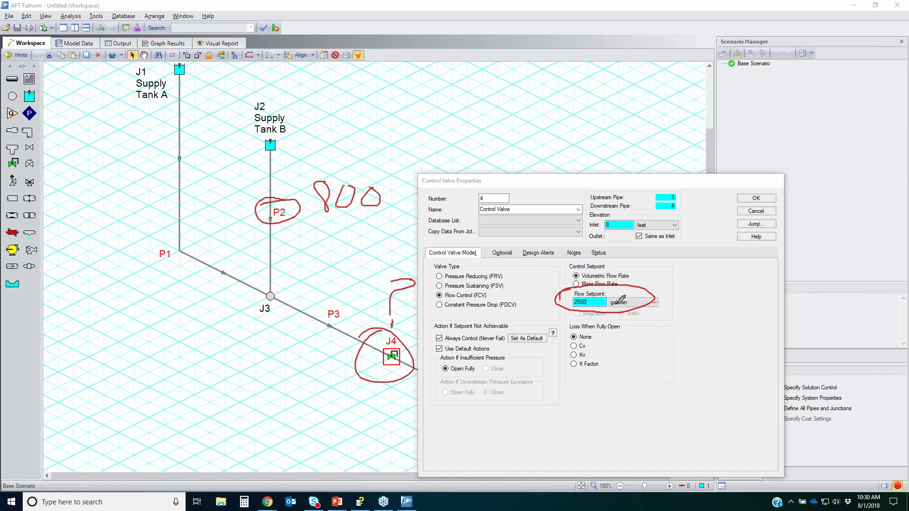
pyautogui.moveTo(703, 282)
pyautogui.mouseDown()
pyautogui.moveTo(661, 334)
pyautogui.moveTo(700, 279)
pyautogui.mouseUp()
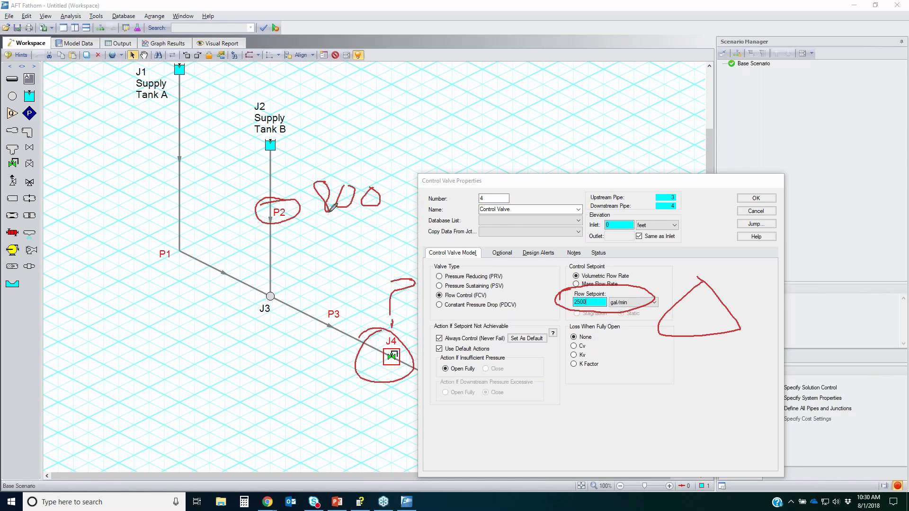
pyautogui.moveTo(374, 212)
pyautogui.mouseDown()
pyautogui.moveTo(318, 214)
pyautogui.moveTo(372, 219)
pyautogui.mouseUp()
pyautogui.press('Escape')
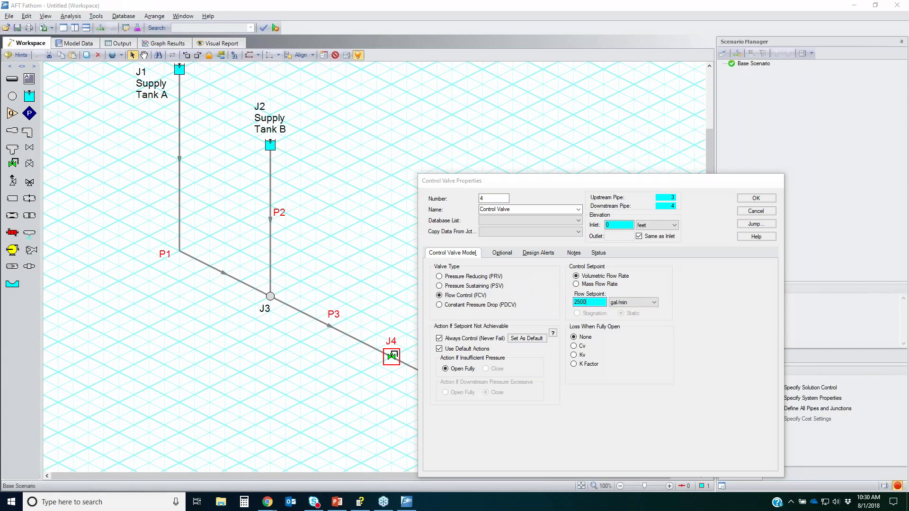
# Accept the properties of control valve J4 and clear the selection on the Workspace.
pyautogui.click(756, 198)
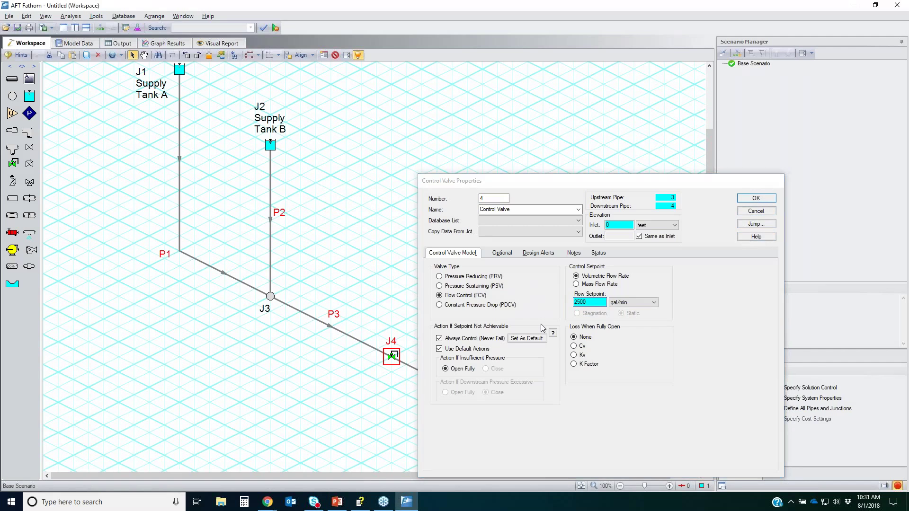
pyautogui.click(369, 405)
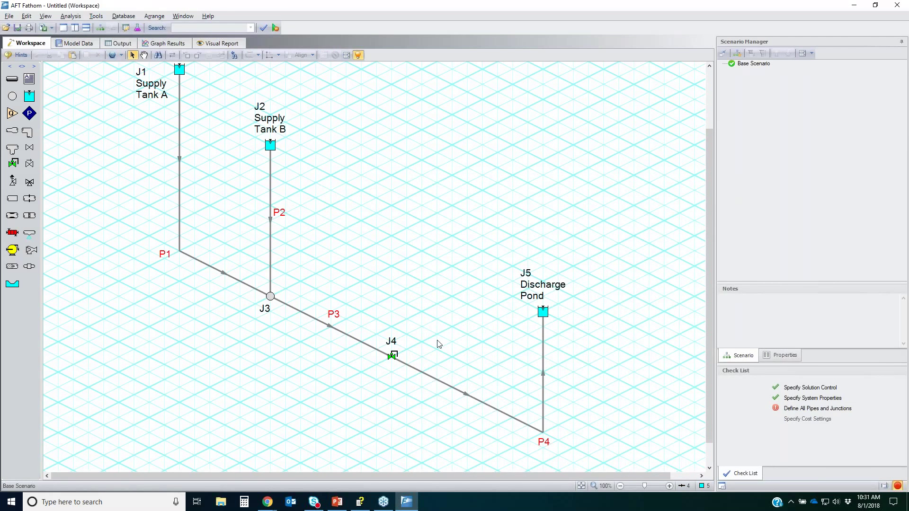
# Open the properties of pipe P1 and review its available friction models, keeping Absolute Roughness.
pyautogui.click(191, 257)
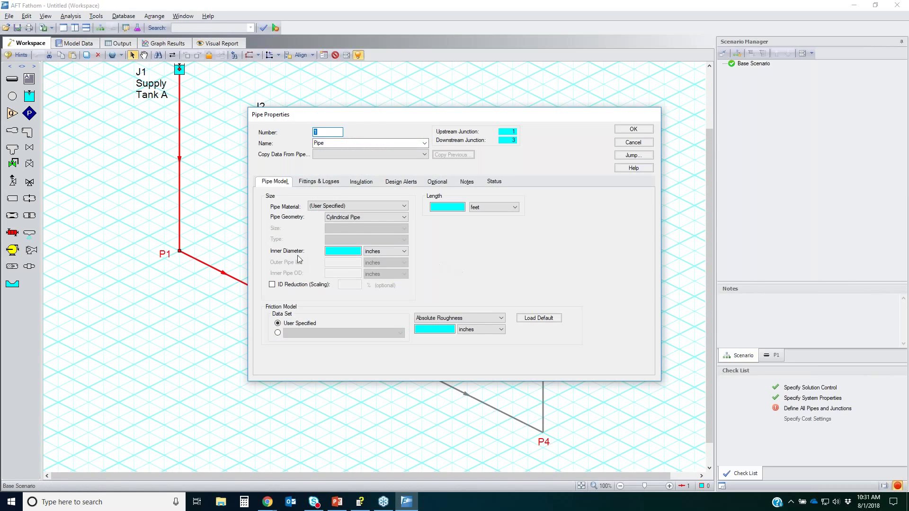
pyautogui.click(333, 251)
pyautogui.click(442, 330)
pyautogui.click(469, 319)
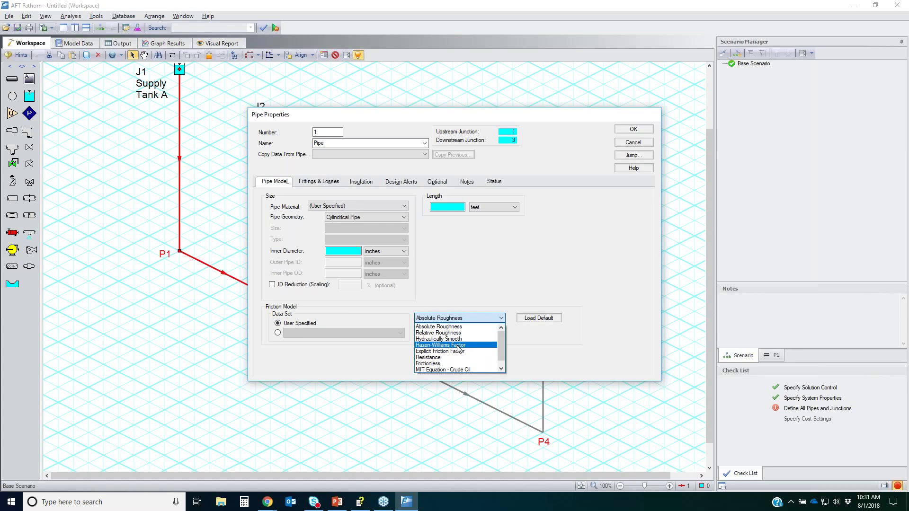
pyautogui.click(454, 326)
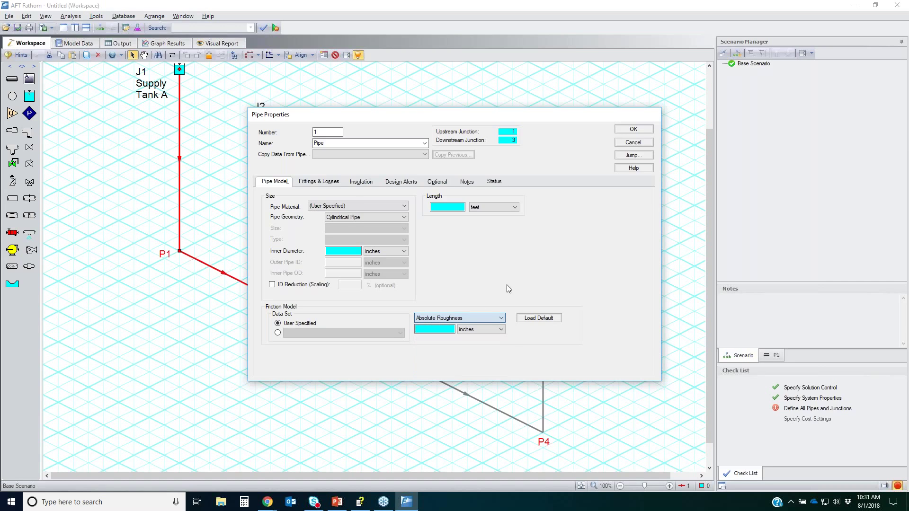
# Set the material of pipe P1 to Steel - ANSI with a nominal size of 10 inch.
pyautogui.click(346, 210)
pyautogui.scroll(-3, 351, 236)
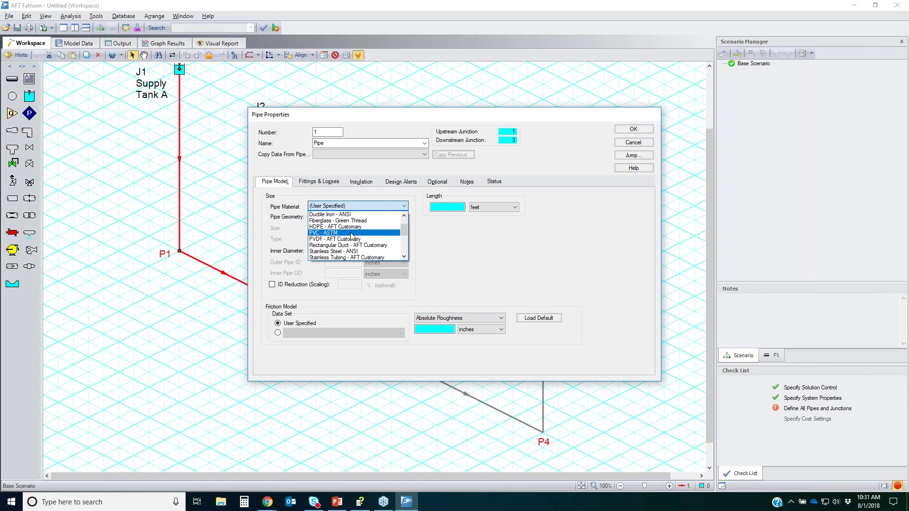
pyautogui.moveTo(403, 226); pyautogui.dragTo(403, 220)
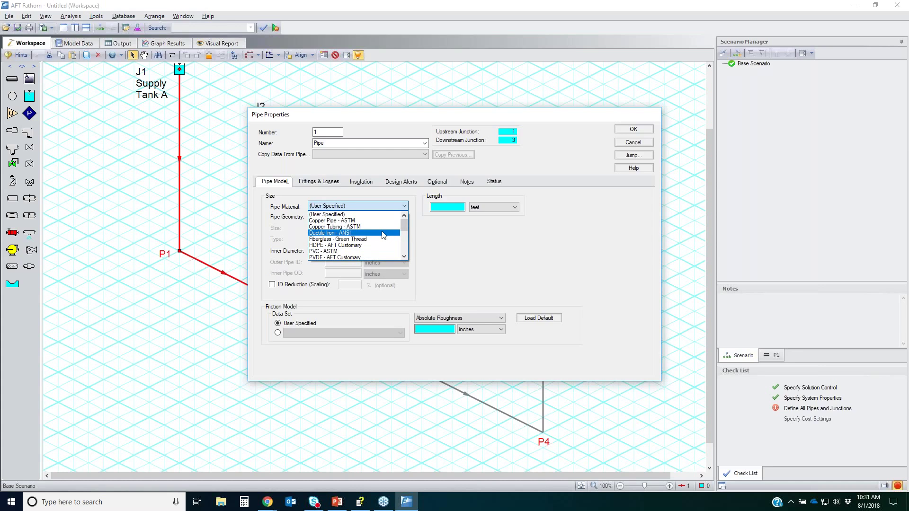
pyautogui.scroll(-2, 360, 252)
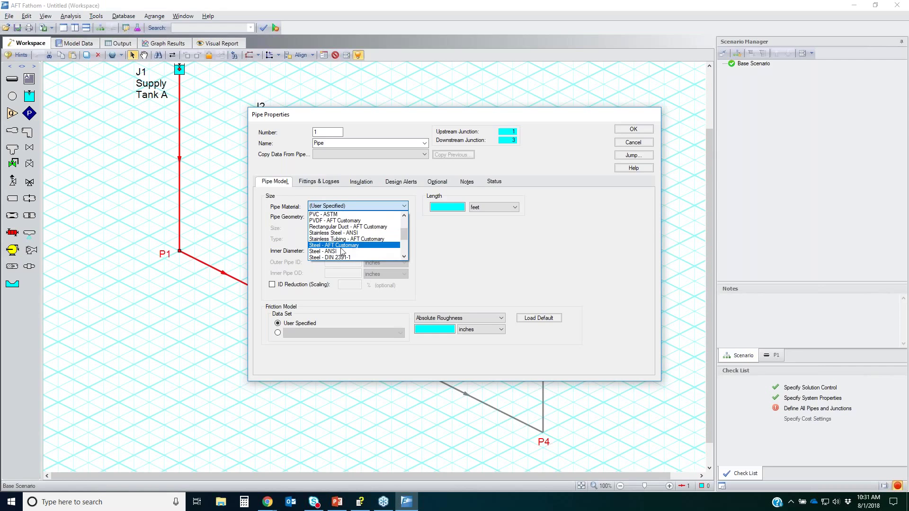
pyautogui.click(339, 251)
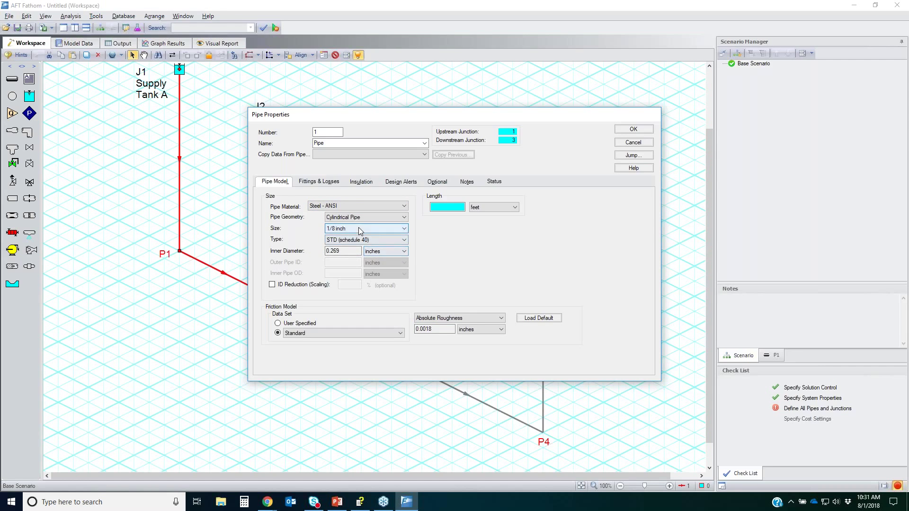
pyautogui.click(359, 228)
pyautogui.scroll(-4, 359, 264)
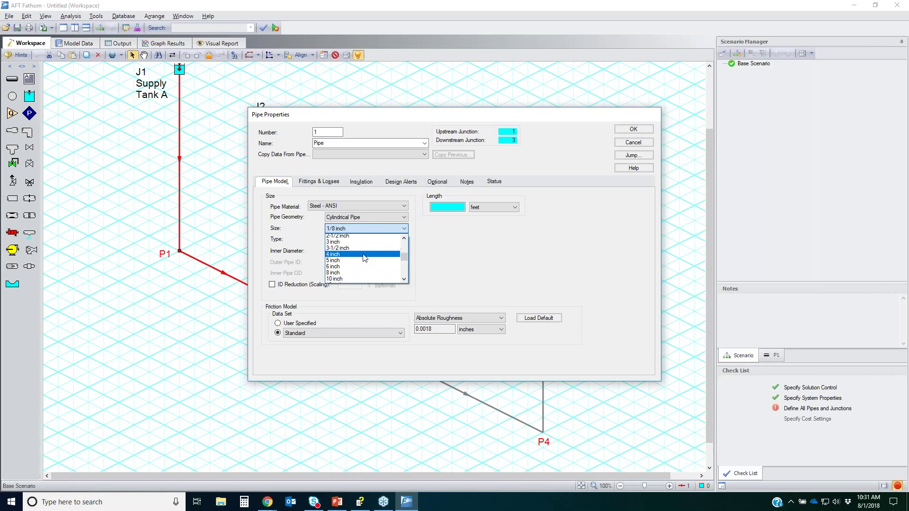
pyautogui.click(358, 263)
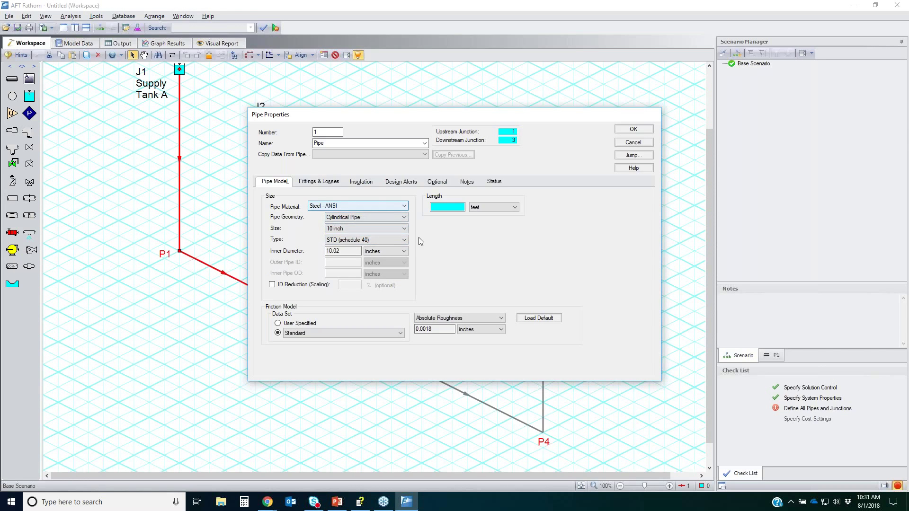
# Look through the other pipe materials available for pipe P1 without changing the current choice.
pyautogui.click(378, 206)
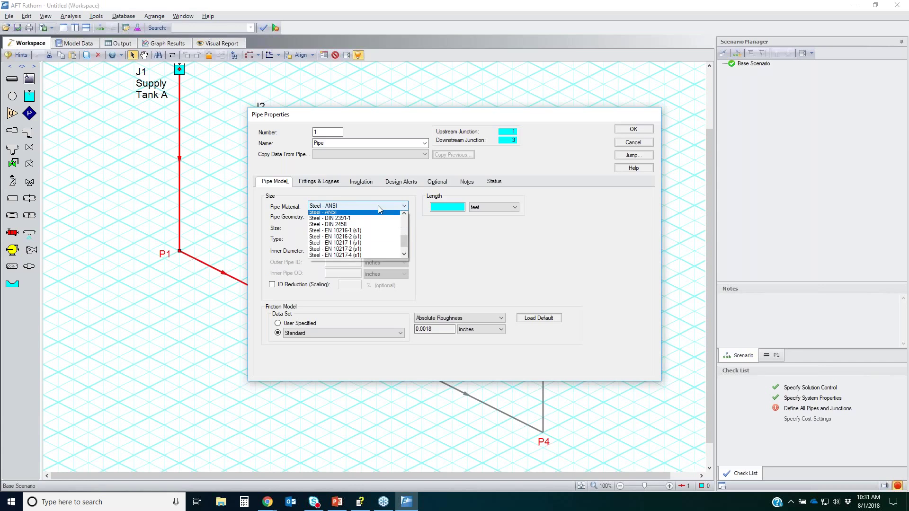
pyautogui.scroll(-5, 405, 240)
pyautogui.scroll(4, 404, 240)
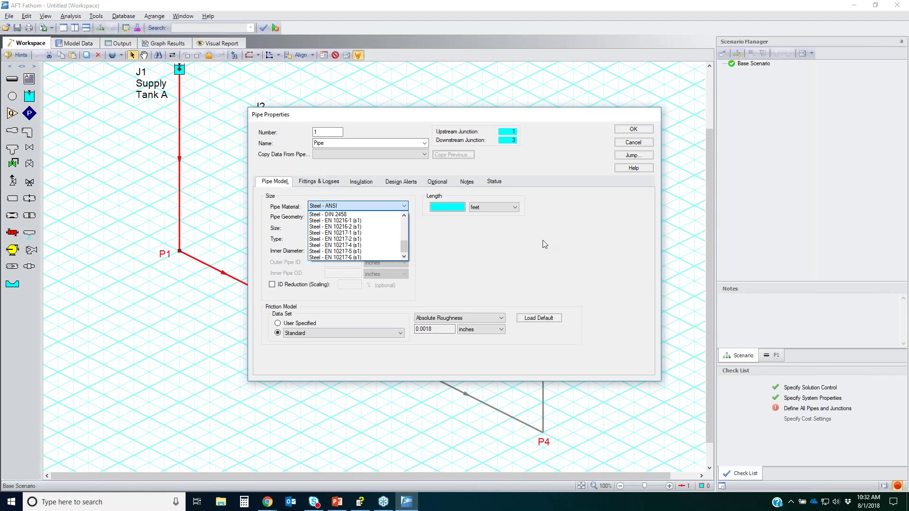
pyautogui.scroll(1, 406, 240)
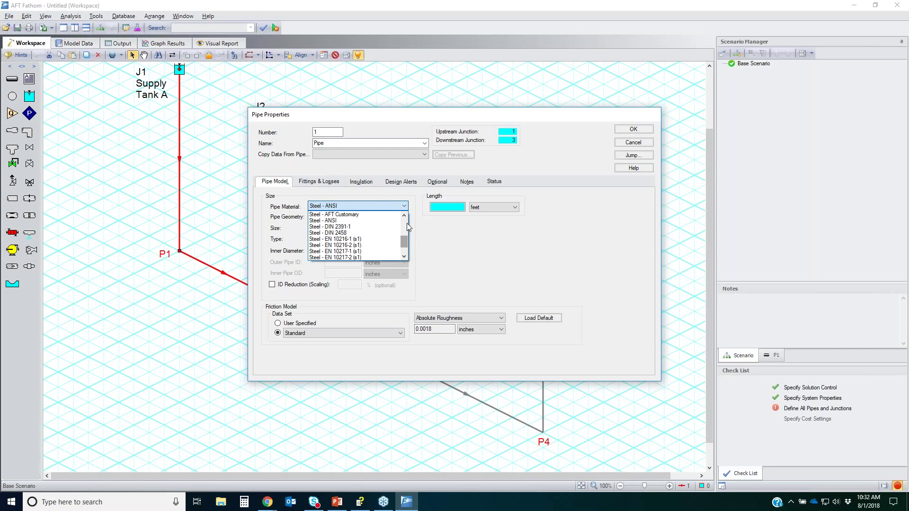
pyautogui.click(552, 288)
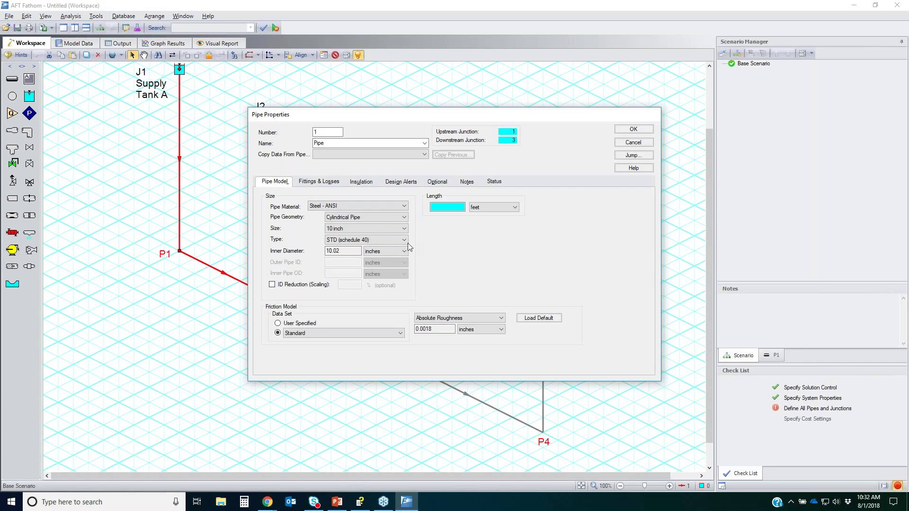
# Return the material of pipe P1 to User Specified and review the available pipe geometries.
pyautogui.click(359, 205)
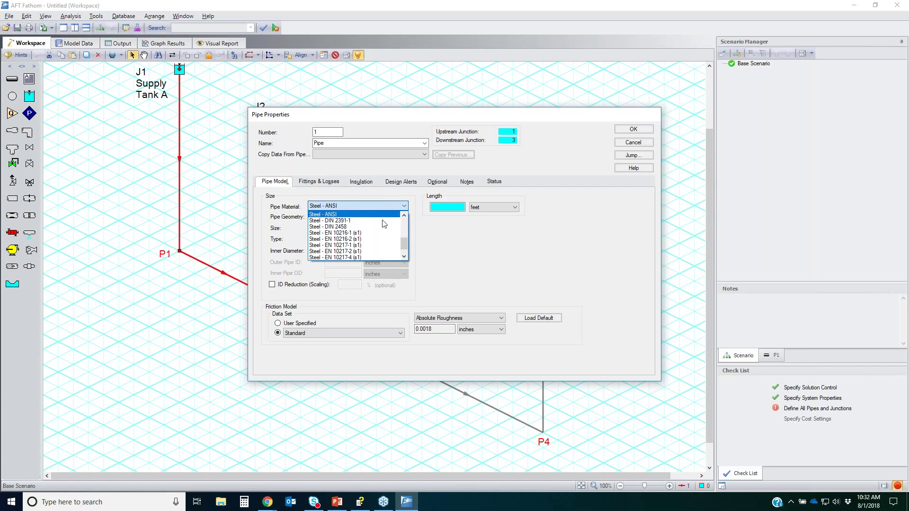
pyautogui.scroll(3, 406, 243)
pyautogui.click(374, 215)
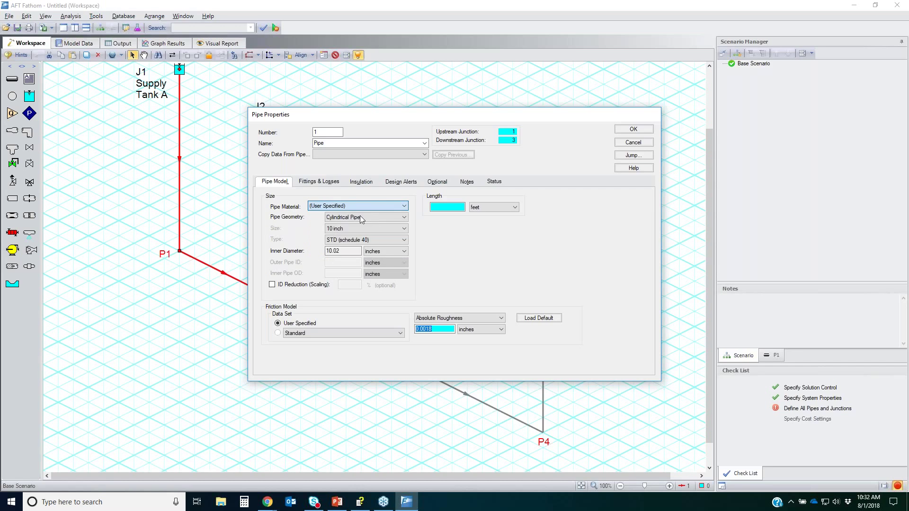
pyautogui.click(360, 217)
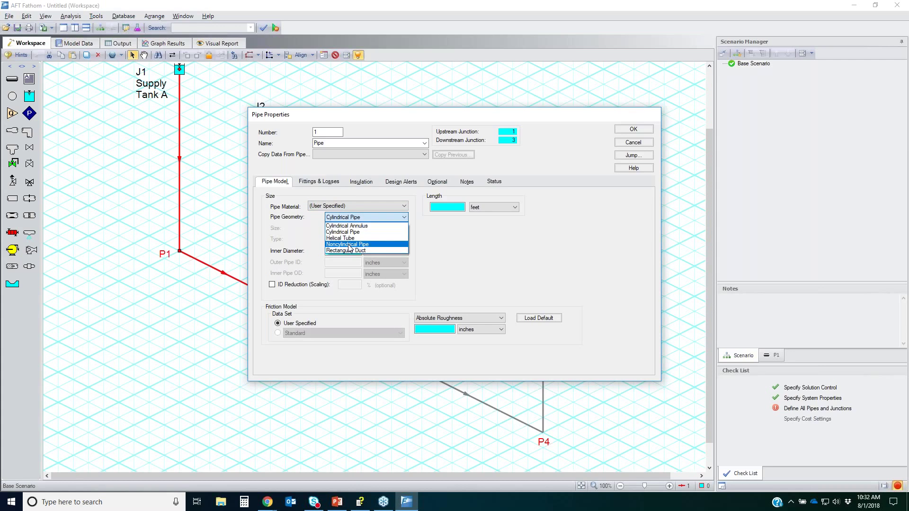
pyautogui.click(426, 254)
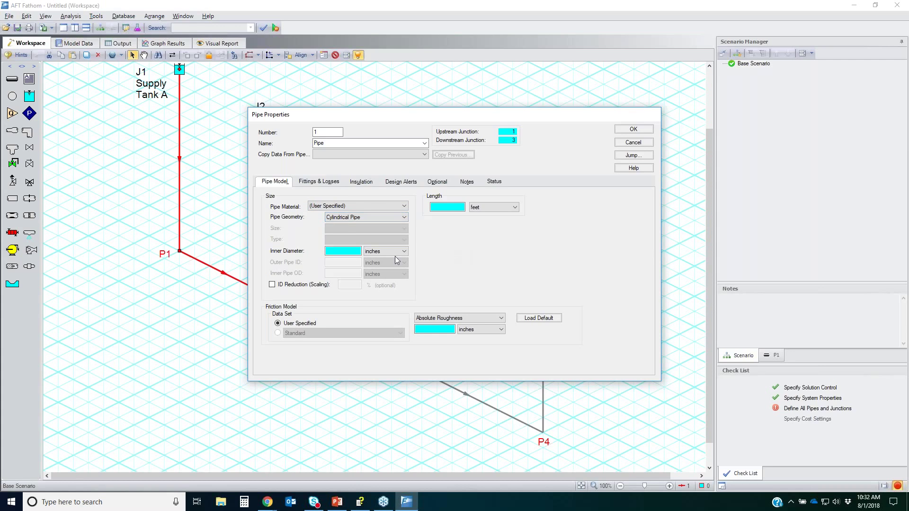
# Choose Steel - ANSI as the material of pipe P1, keeping the cylindrical geometry.
pyautogui.click(341, 217)
pyautogui.click(340, 207)
pyautogui.click(340, 206)
pyautogui.scroll(-2, 336, 237)
pyautogui.scroll(-3, 335, 253)
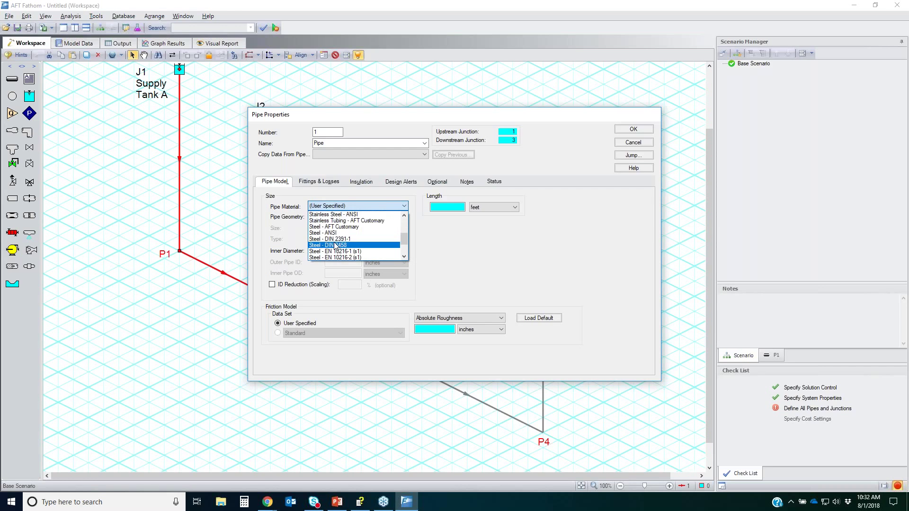
pyautogui.click(335, 240)
# Set the size of pipe P1 to 10 inch and its length to 200 feet.
pyautogui.click(364, 228)
pyautogui.scroll(-2, 359, 260)
pyautogui.scroll(-3, 359, 264)
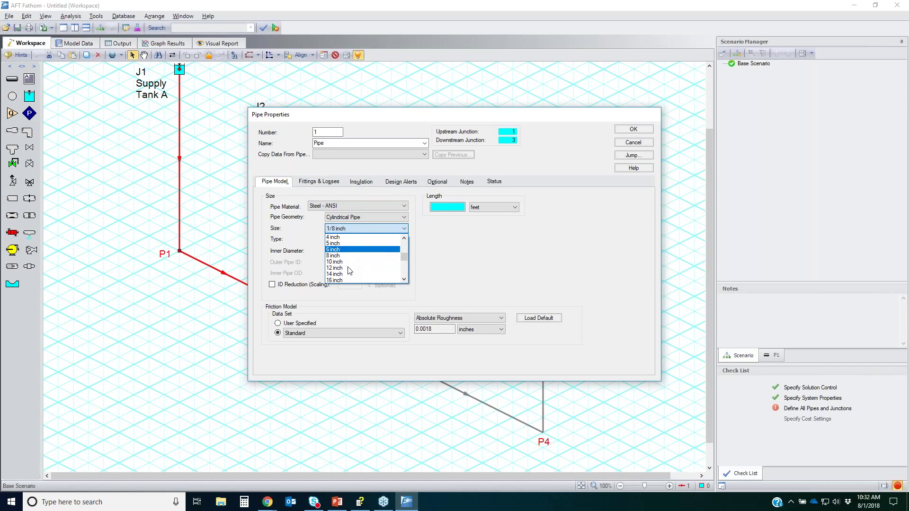
pyautogui.click(345, 260)
pyautogui.click(446, 206)
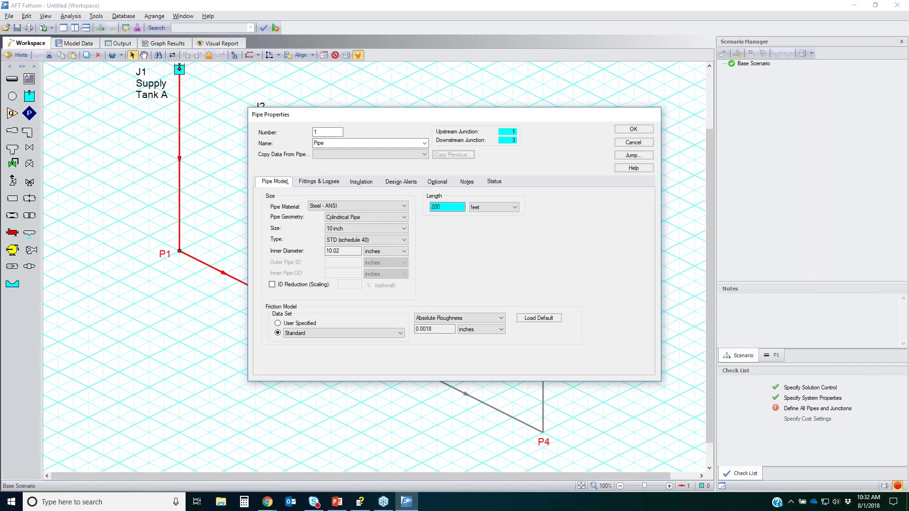
# Accept the properties defined for pipe P1 and clear its selection.
pyautogui.click(633, 129)
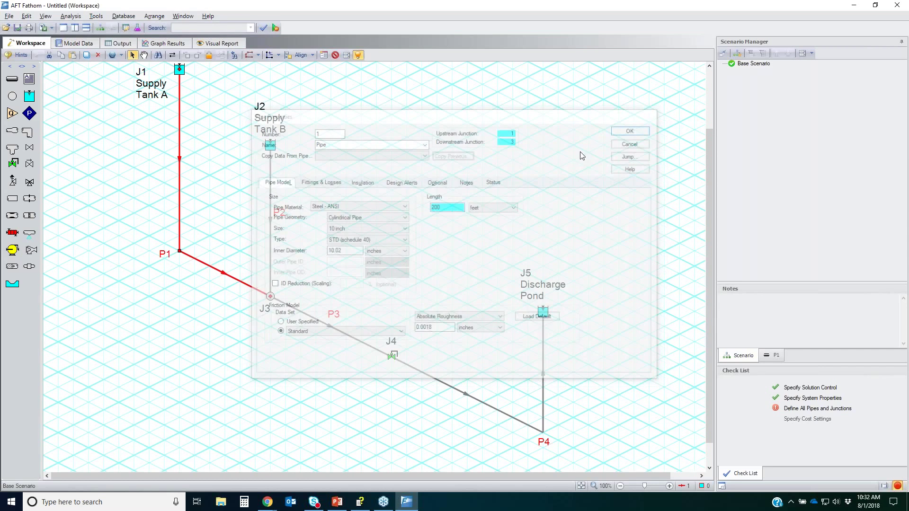
pyautogui.click(178, 268)
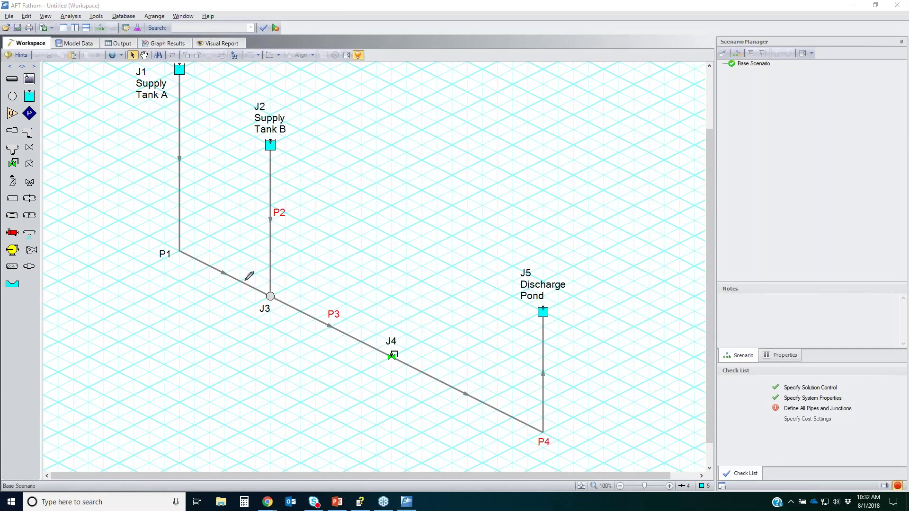
pyautogui.moveTo(162, 244)
pyautogui.mouseDown()
pyautogui.moveTo(184, 243)
pyautogui.moveTo(173, 250)
pyautogui.moveTo(177, 242)
pyautogui.mouseUp()
pyautogui.moveTo(526, 421)
pyautogui.mouseDown()
pyautogui.moveTo(537, 440)
pyautogui.moveTo(534, 428)
pyautogui.mouseUp()
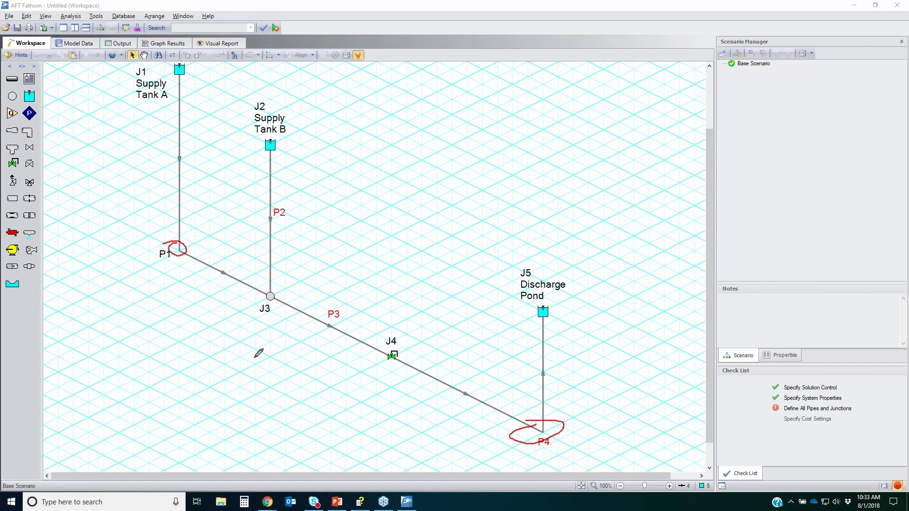
pyautogui.moveTo(33, 129)
pyautogui.mouseDown()
pyautogui.moveTo(30, 138)
pyautogui.moveTo(115, 177)
pyautogui.mouseUp()
pyautogui.moveTo(158, 216)
pyautogui.mouseDown()
pyautogui.moveTo(171, 245)
pyautogui.moveTo(153, 246)
pyautogui.mouseUp()
pyautogui.moveTo(37, 140)
pyautogui.mouseDown()
pyautogui.moveTo(54, 197)
pyautogui.moveTo(559, 432)
pyautogui.moveTo(495, 428)
pyautogui.mouseUp()
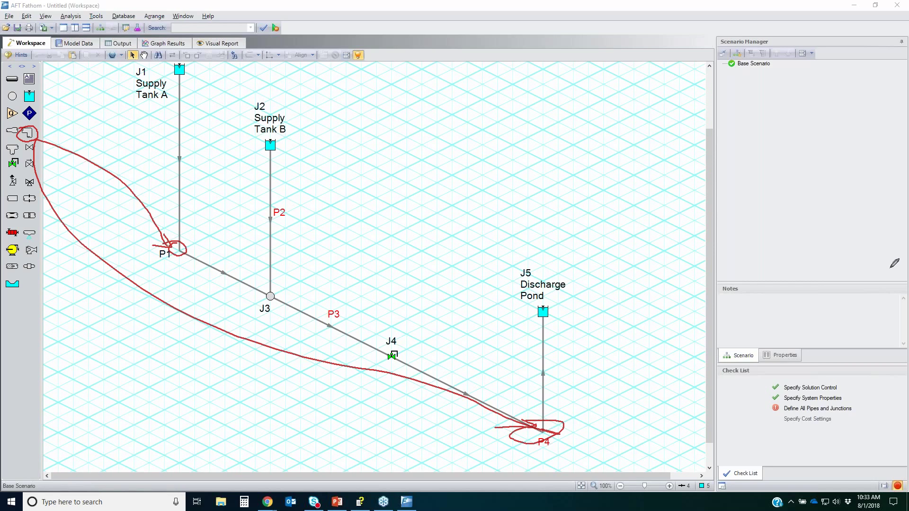
pyautogui.press('Escape')
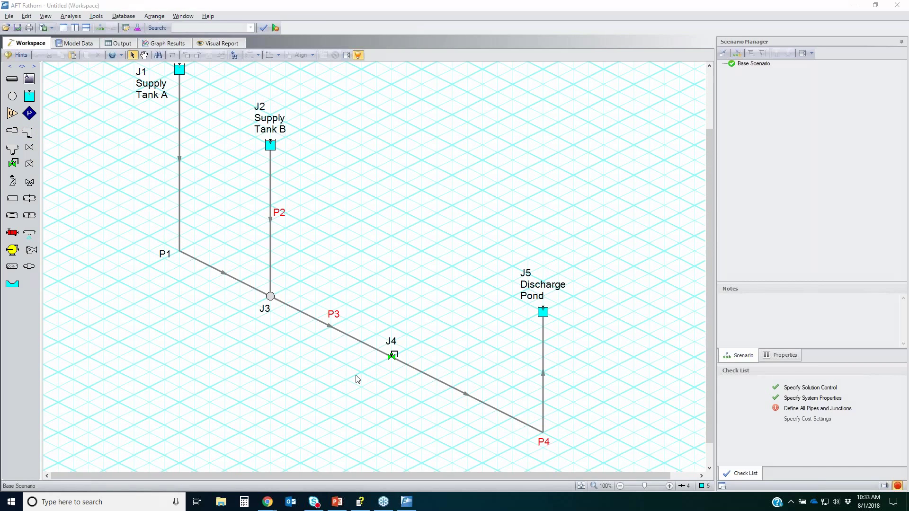
# Add one standard threaded 90-degree bend to the fittings and losses of pipe P1.
pyautogui.moveTo(220, 306); pyautogui.dragTo(186, 243)
pyautogui.doubleClick(185, 241)
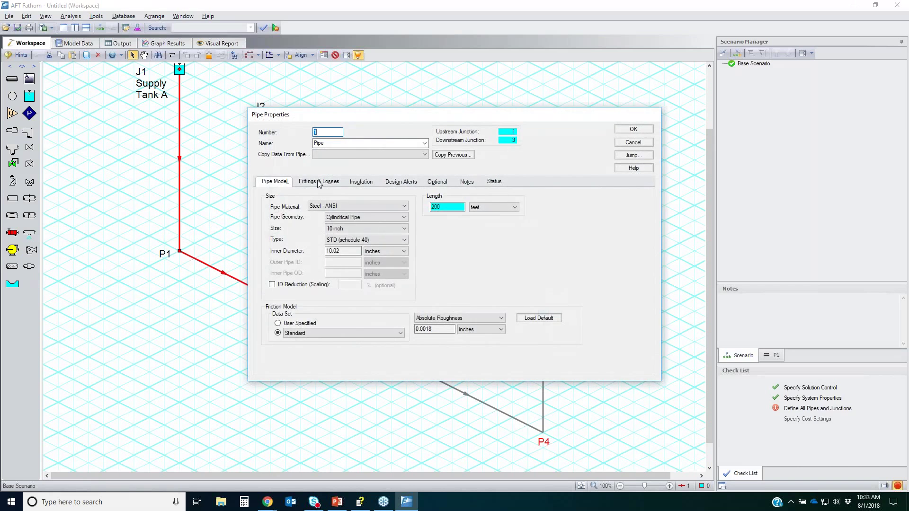
pyautogui.click(319, 182)
pyautogui.click(557, 333)
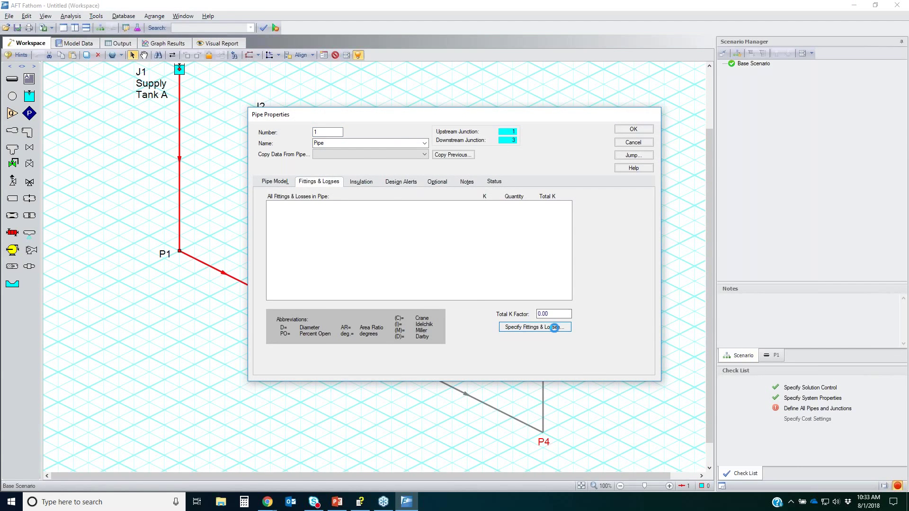
pyautogui.click(341, 134)
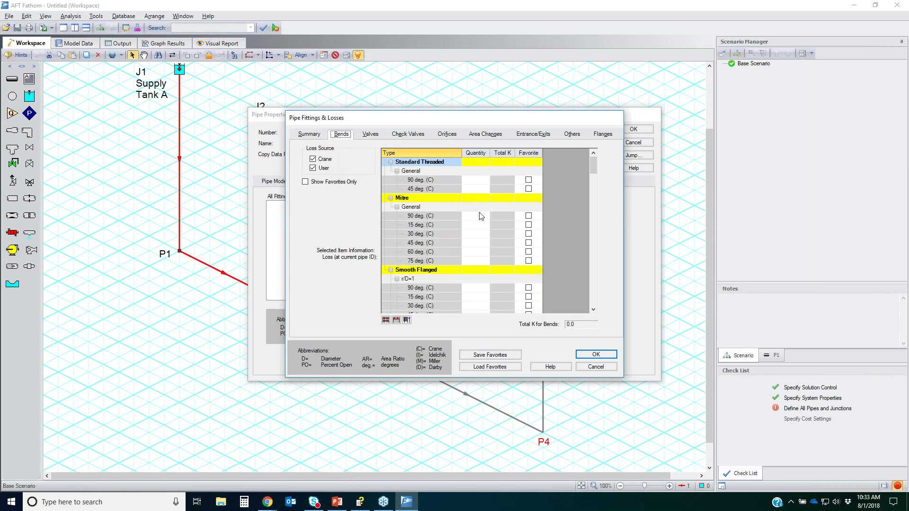
pyautogui.click(476, 181)
pyautogui.moveTo(595, 169)
pyautogui.mouseDown()
pyautogui.moveTo(598, 194)
pyautogui.moveTo(584, 160)
pyautogui.mouseUp()
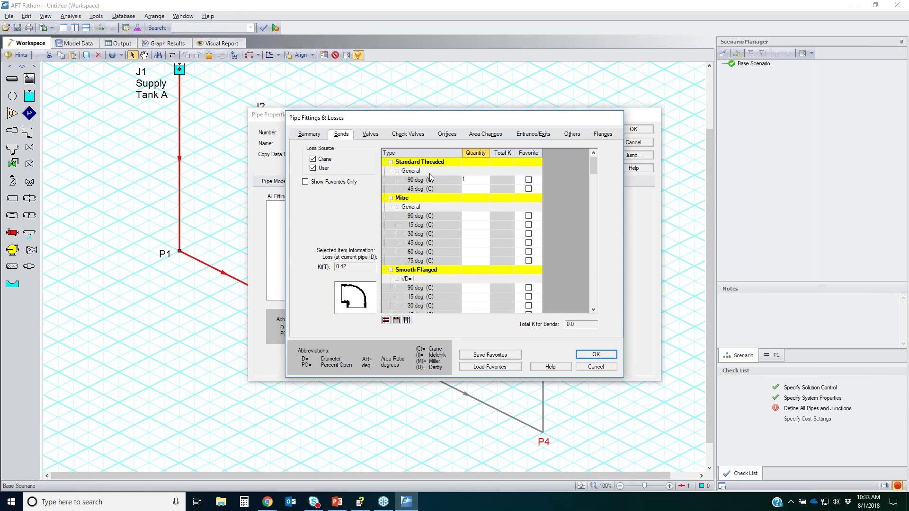
pyautogui.press('Tab')
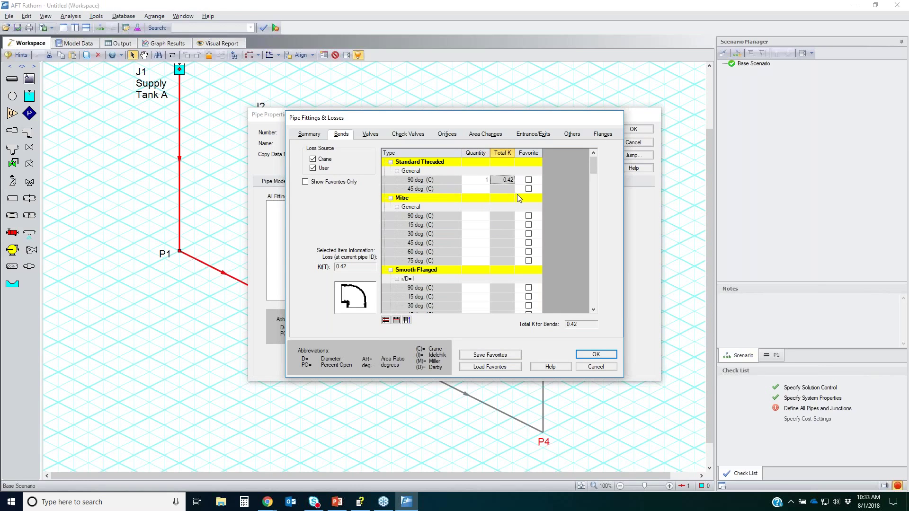
pyautogui.click(605, 354)
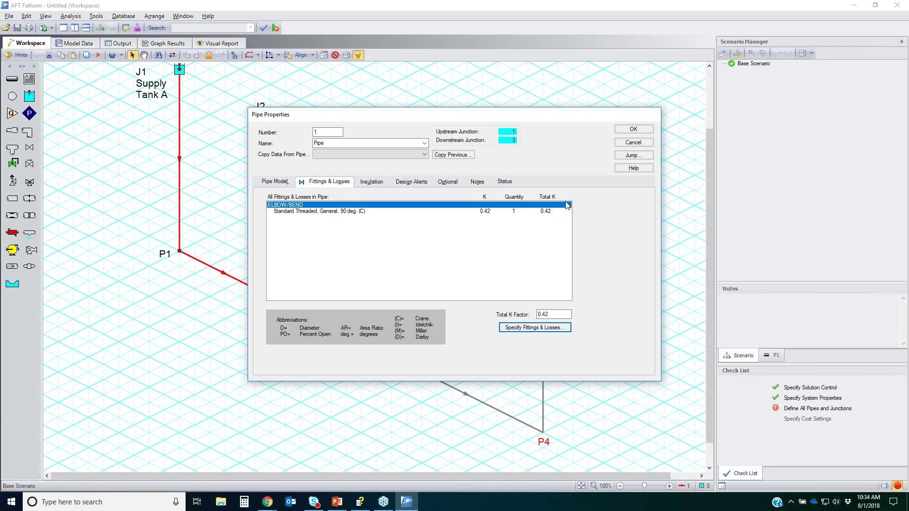
pyautogui.click(634, 130)
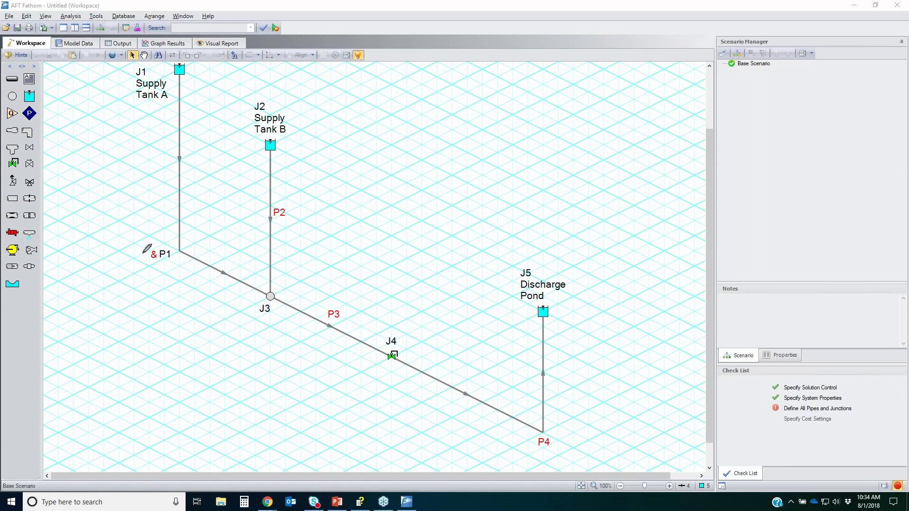
pyautogui.moveTo(144, 248)
pyautogui.mouseDown()
pyautogui.moveTo(160, 255)
pyautogui.moveTo(140, 258)
pyautogui.moveTo(150, 245)
pyautogui.mouseUp()
pyautogui.moveTo(136, 199); pyautogui.dragTo(163, 188)
pyautogui.press('Escape')
# Set the length of pipe P2 to 150 feet, keeping its Steel - ANSI 10 inch definition.
pyautogui.click(233, 214)
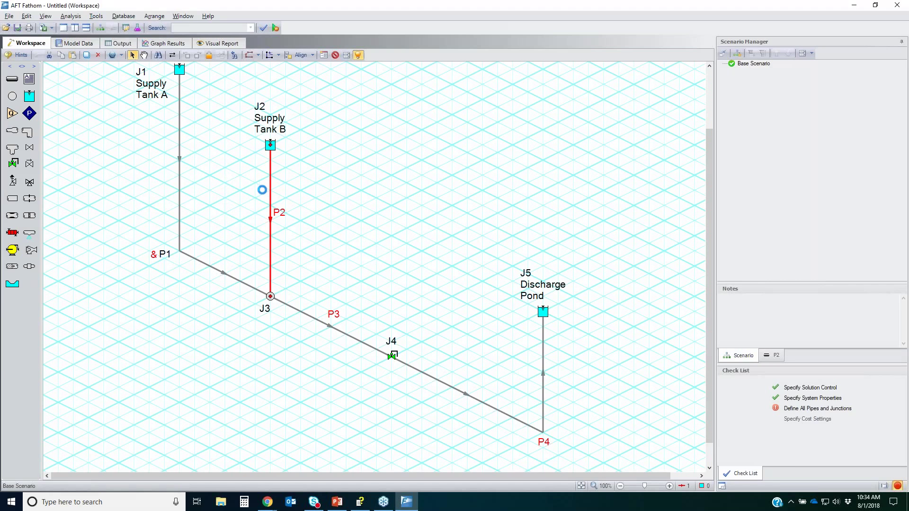
pyautogui.doubleClick(269, 189)
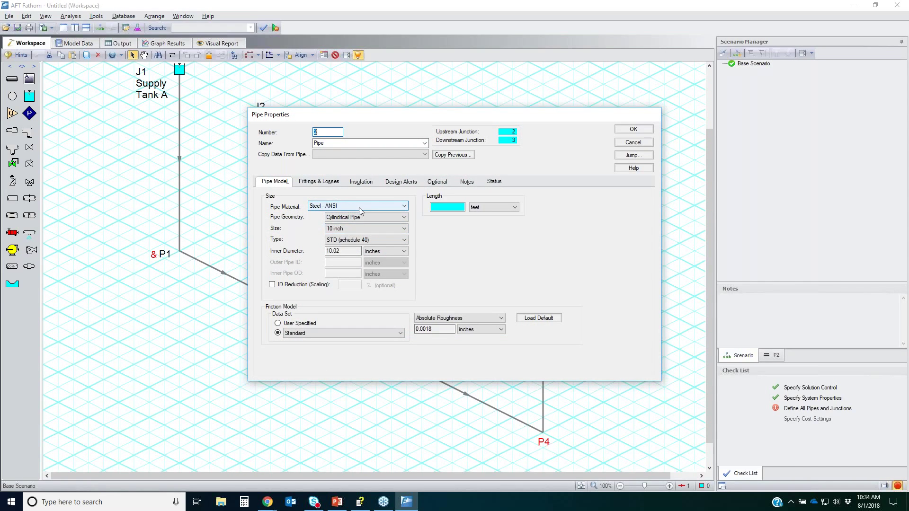
pyautogui.click(450, 208)
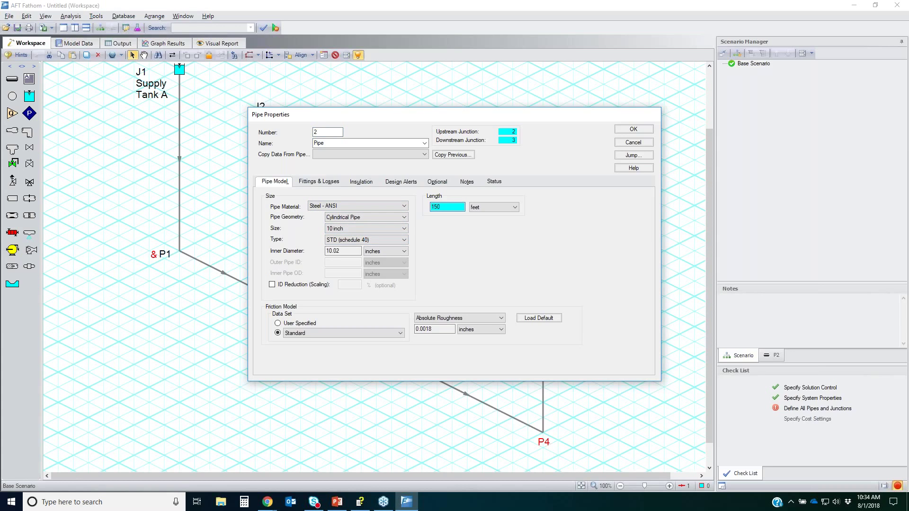
pyautogui.click(640, 132)
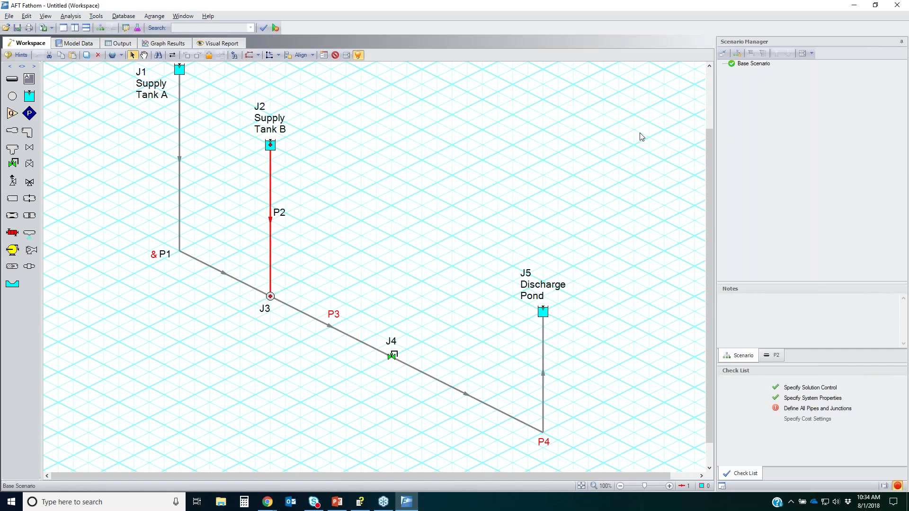
# Define pipe P3 with a size of 12 inch and a length of 50 feet.
pyautogui.click(333, 305)
pyautogui.doubleClick(332, 305)
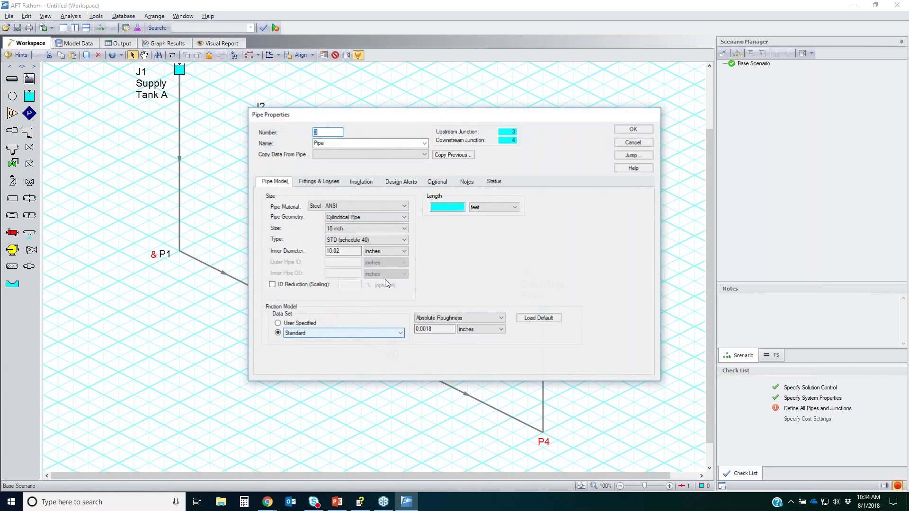
pyautogui.click(350, 229)
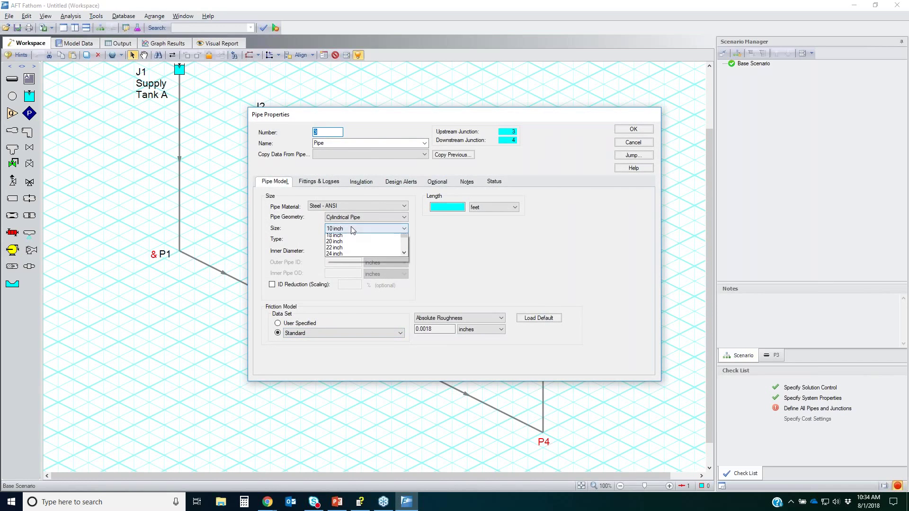
pyautogui.click(345, 242)
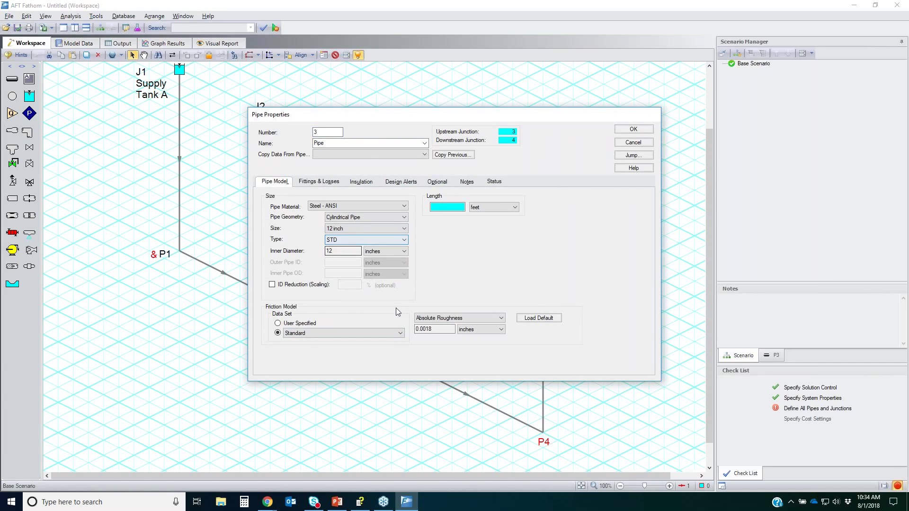
pyautogui.click(451, 207)
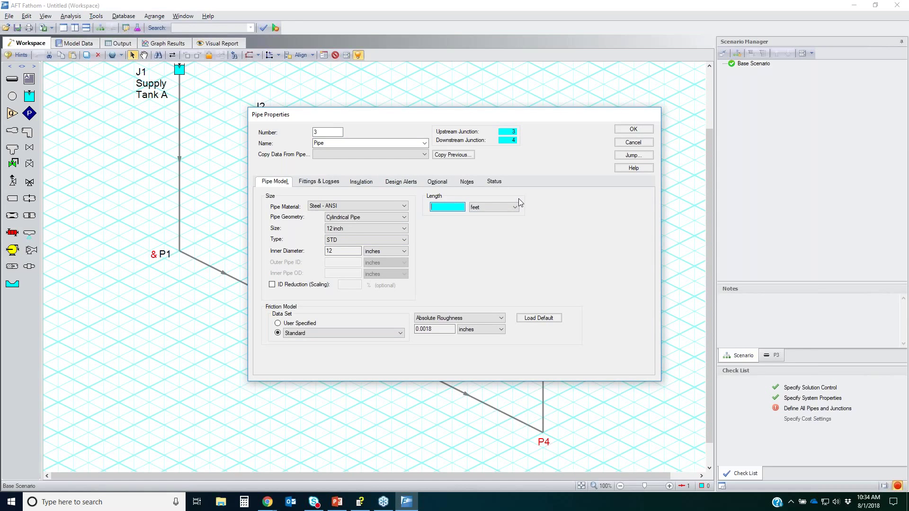
pyautogui.write('50')
pyautogui.click(617, 132)
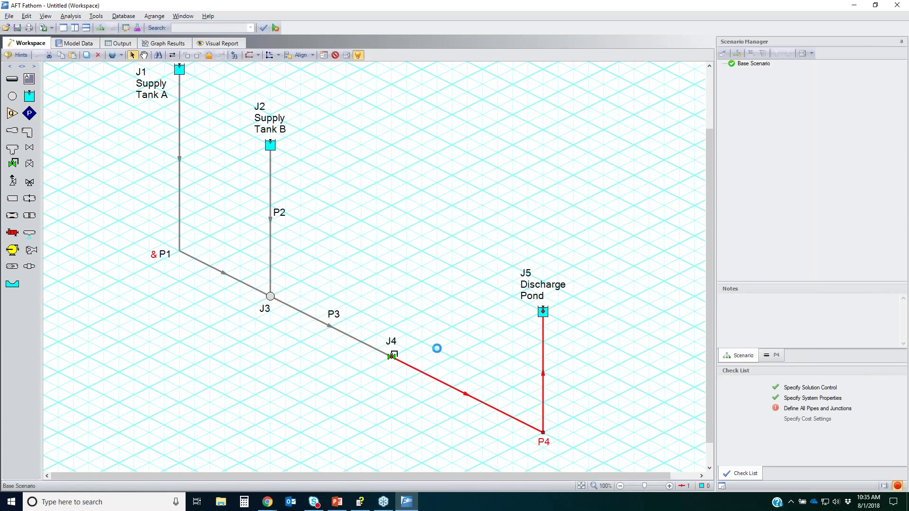
# Set the length of pipe P4 to 40 feet and add one standard threaded 90-degree bend to its fittings and losses.
pyautogui.doubleClick(458, 396)
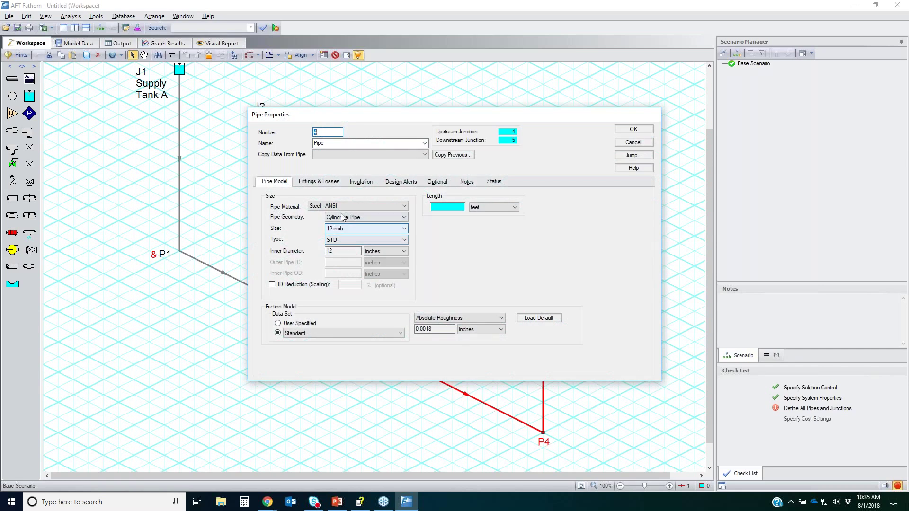
pyautogui.click(450, 208)
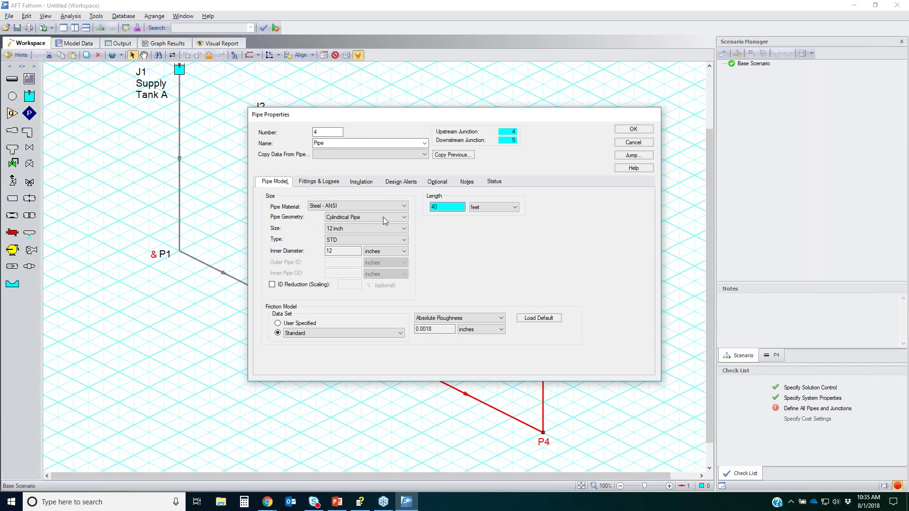
pyautogui.click(319, 182)
pyautogui.click(538, 327)
pyautogui.click(347, 134)
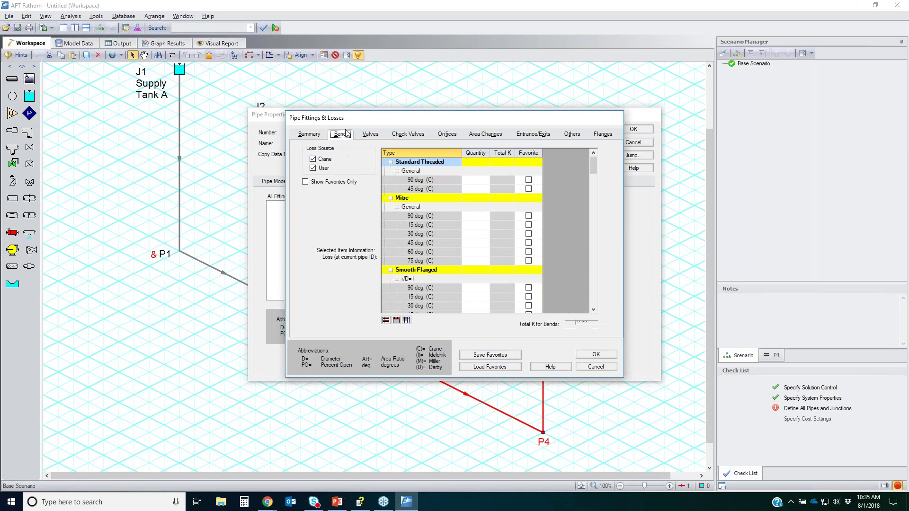
pyautogui.click(476, 180)
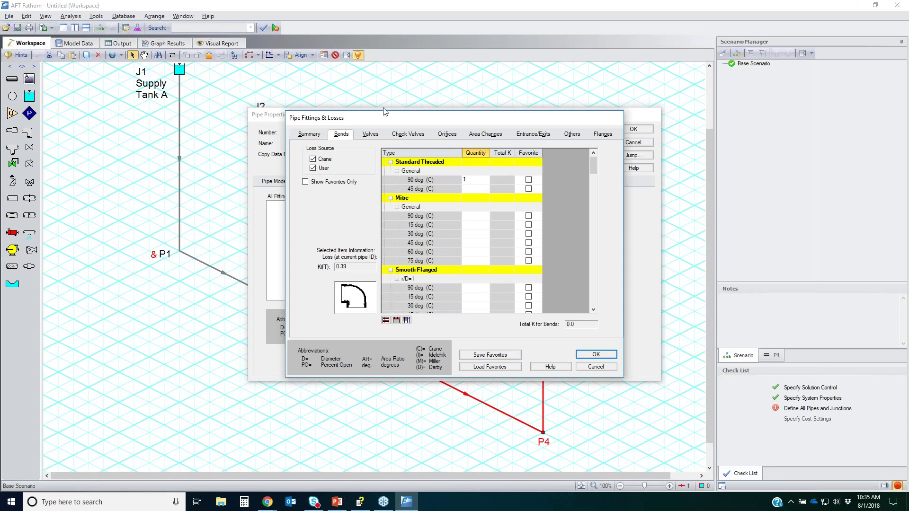
pyautogui.click(408, 134)
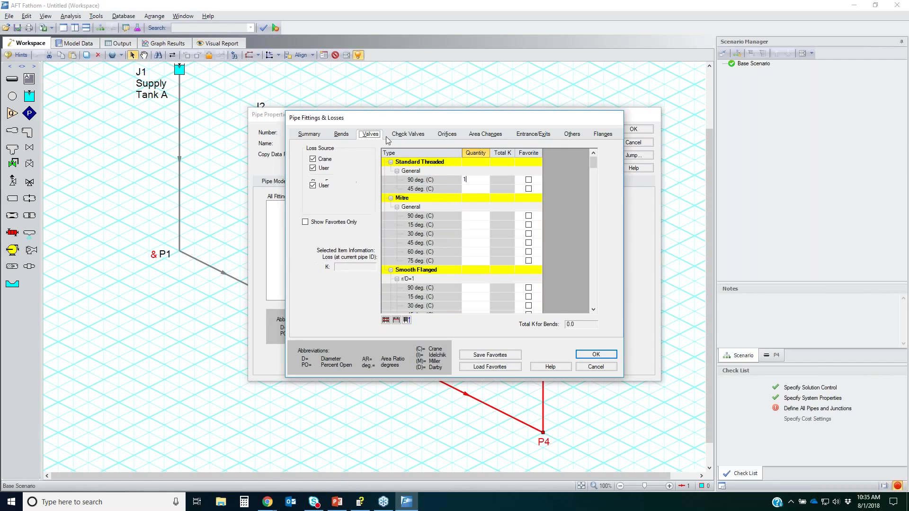
pyautogui.click(337, 136)
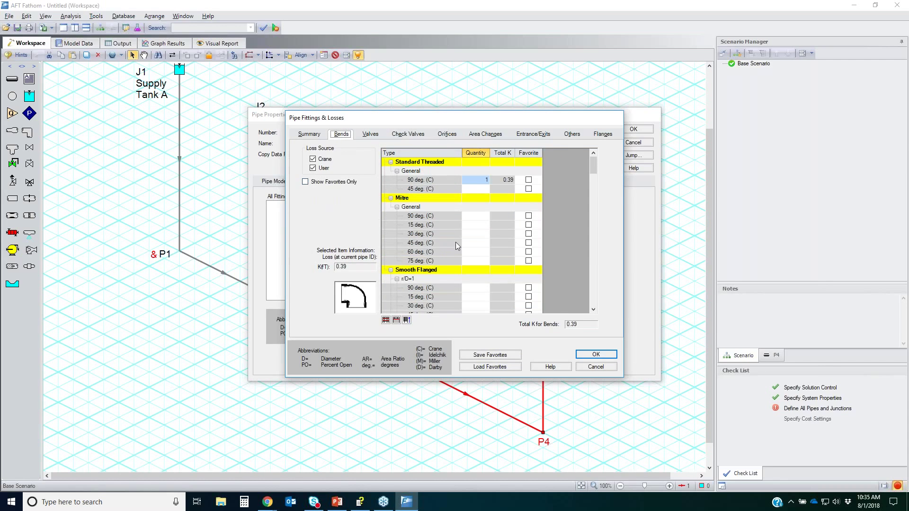
# View the source reference for the smooth flanged 15-degree bend loss and accept the fittings and properties of pipe P4.
pyautogui.click(510, 225)
pyautogui.click(506, 298)
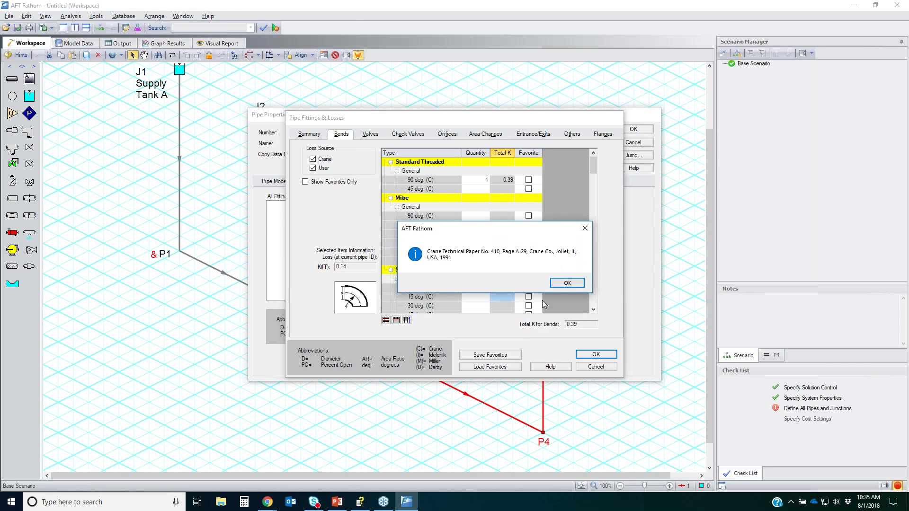
pyautogui.click(567, 283)
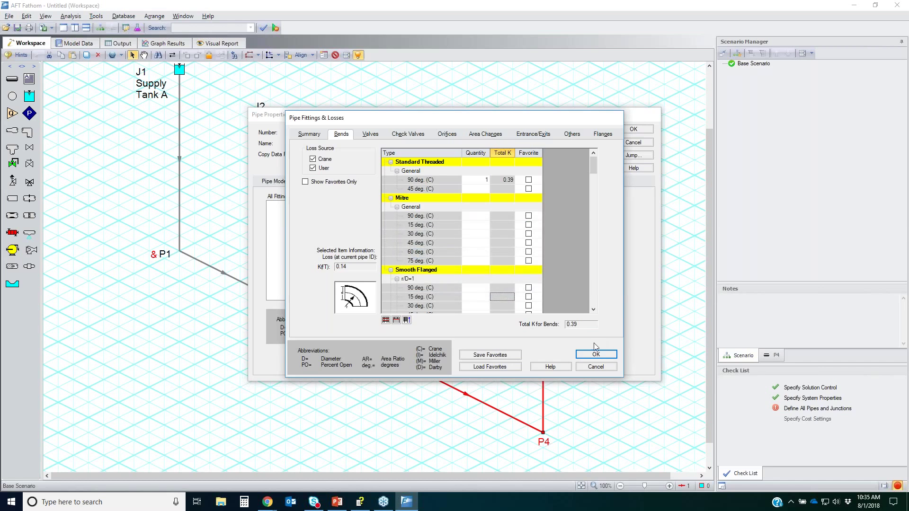
pyautogui.click(596, 354)
pyautogui.click(633, 130)
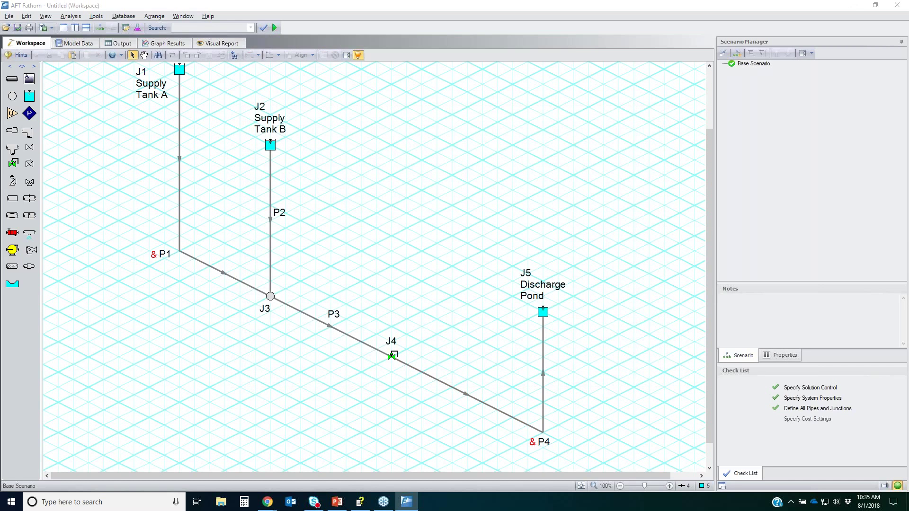
pyautogui.moveTo(782, 405)
pyautogui.mouseDown()
pyautogui.moveTo(759, 411)
pyautogui.moveTo(785, 408)
pyautogui.mouseUp()
pyautogui.moveTo(896, 476)
pyautogui.mouseDown()
pyautogui.moveTo(881, 496)
pyautogui.moveTo(887, 477)
pyautogui.mouseUp()
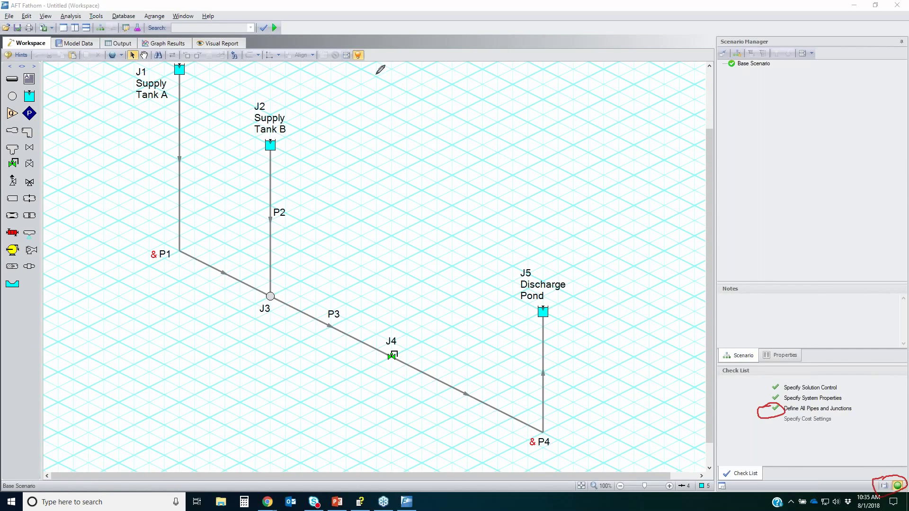
pyautogui.moveTo(268, 19)
pyautogui.mouseDown()
pyautogui.moveTo(298, 23)
pyautogui.moveTo(268, 22)
pyautogui.mouseUp()
pyautogui.press('Escape')
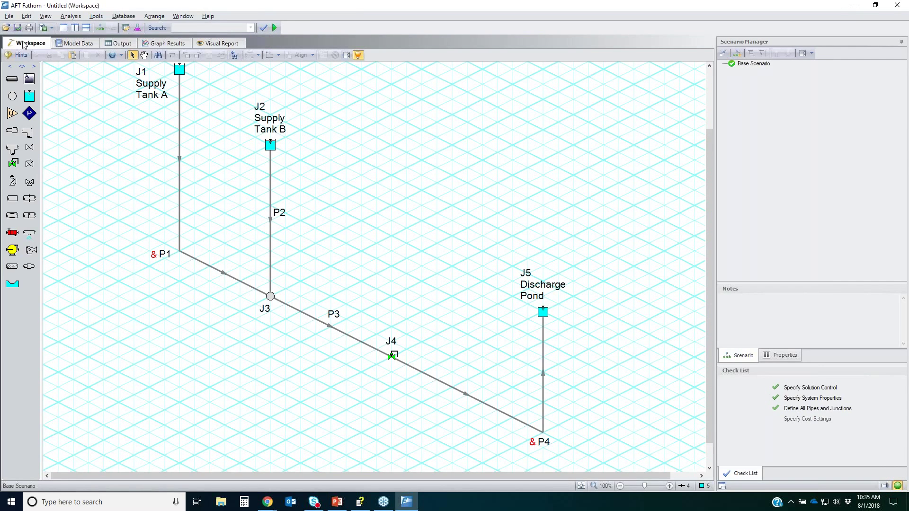
# Show the model data tables of all pipes and junctions, enlarged to 129%, for review.
pyautogui.click(79, 45)
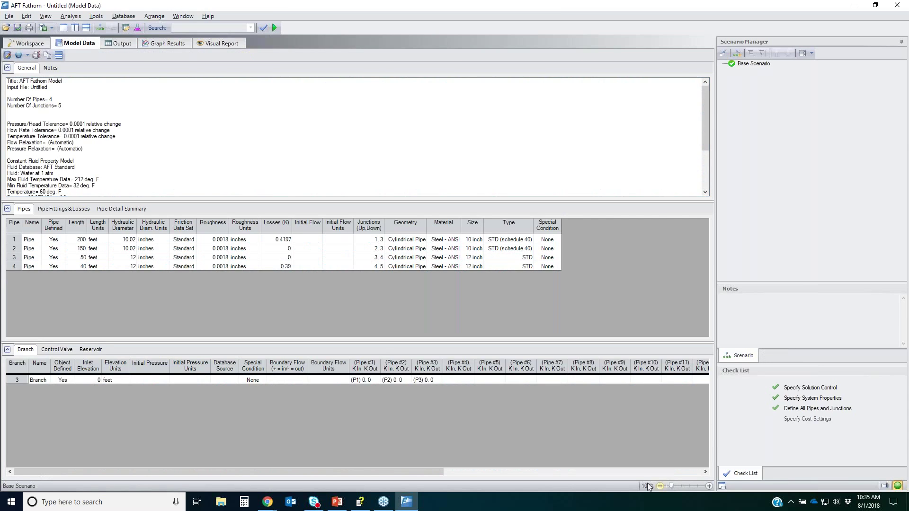
pyautogui.click(673, 486)
pyautogui.click(675, 485)
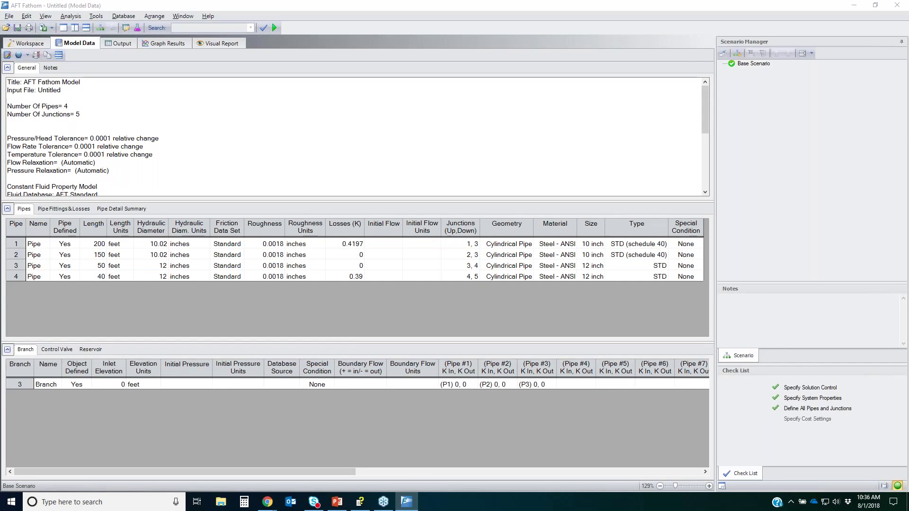
pyautogui.moveTo(31, 163)
pyautogui.mouseDown()
pyautogui.moveTo(7, 108)
pyautogui.moveTo(44, 61)
pyautogui.moveTo(125, 133)
pyautogui.moveTo(3, 159)
pyautogui.mouseUp()
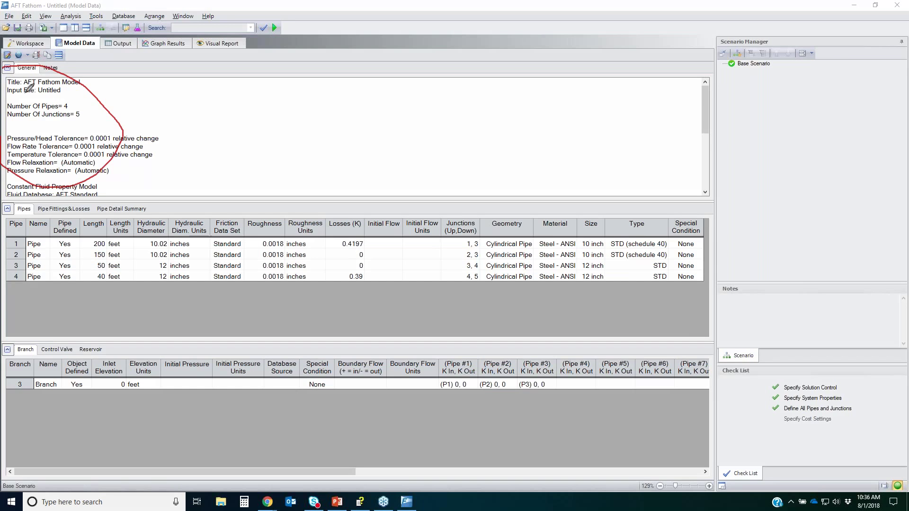
pyautogui.moveTo(6, 214); pyautogui.dragTo(411, 213)
pyautogui.moveTo(753, 221)
pyautogui.mouseDown()
pyautogui.moveTo(462, 292)
pyautogui.moveTo(23, 227)
pyautogui.mouseUp()
pyautogui.moveTo(19, 347)
pyautogui.mouseDown()
pyautogui.moveTo(298, 334)
pyautogui.moveTo(615, 353)
pyautogui.mouseUp()
pyautogui.moveTo(4, 366); pyautogui.dragTo(9, 326)
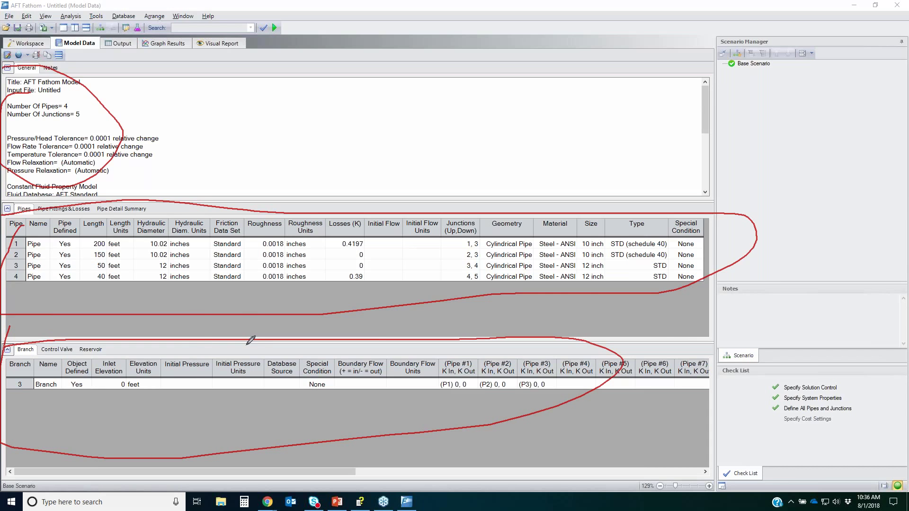
pyautogui.press('Escape')
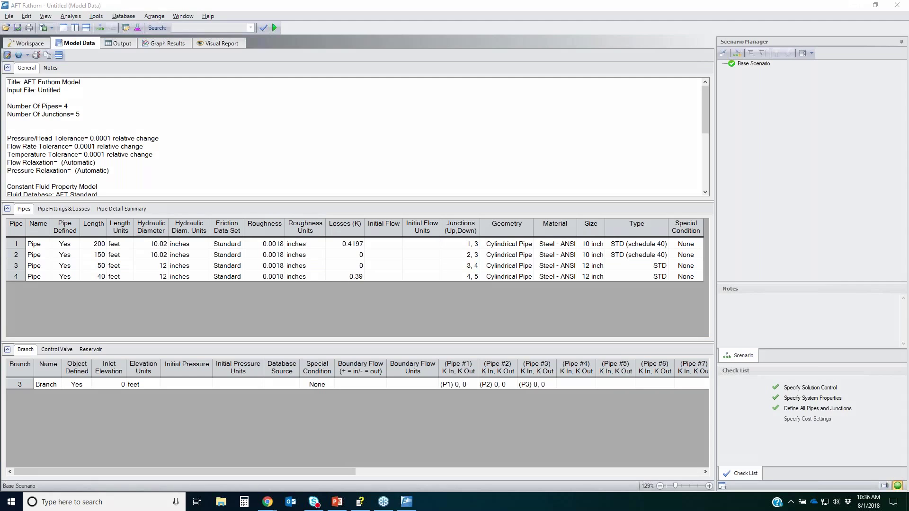
pyautogui.moveTo(9, 50)
pyautogui.mouseDown()
pyautogui.moveTo(21, 54)
pyautogui.moveTo(5, 53)
pyautogui.mouseUp()
# Examine the pipe parameters and the Control Valve junction parameters available for display in Model Data Control, leaving the settings unchanged.
pyautogui.click(8, 55)
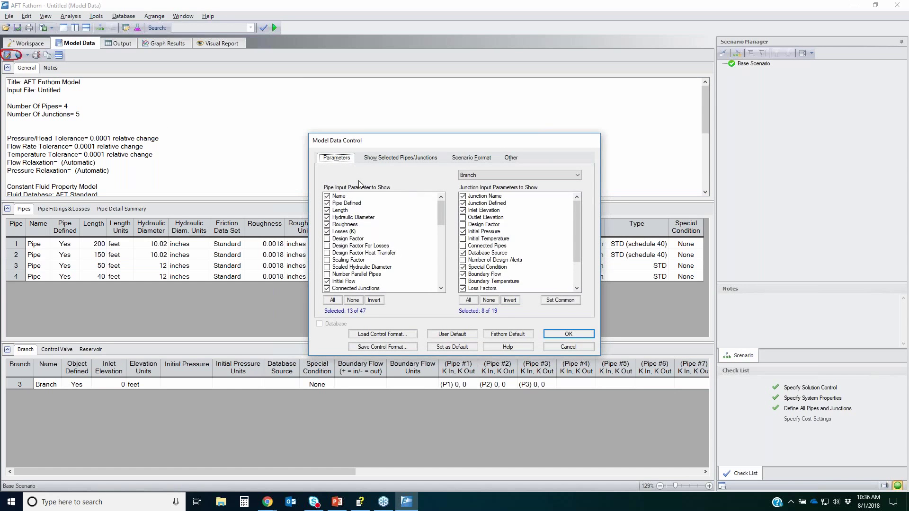
pyautogui.moveTo(440, 211)
pyautogui.mouseDown()
pyautogui.moveTo(432, 243)
pyautogui.moveTo(440, 208)
pyautogui.mouseUp()
pyautogui.click(506, 177)
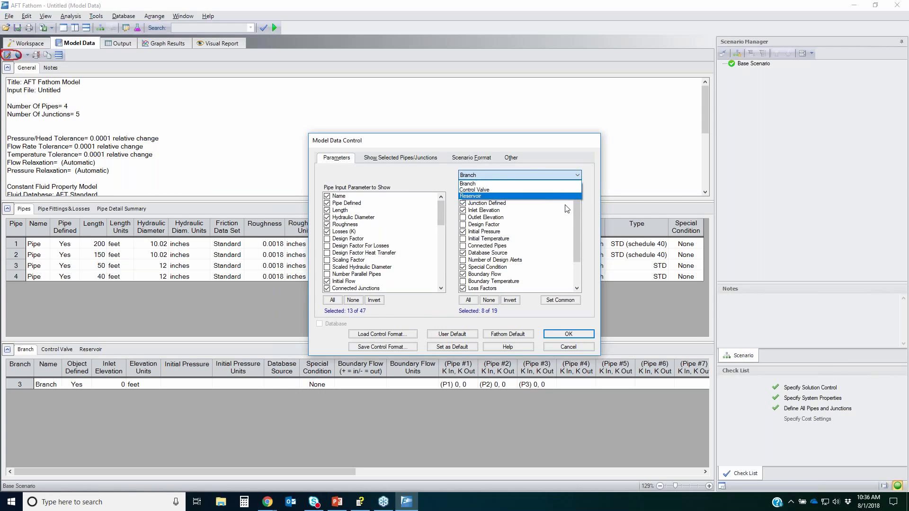
pyautogui.click(494, 190)
pyautogui.moveTo(578, 225); pyautogui.dragTo(589, 185)
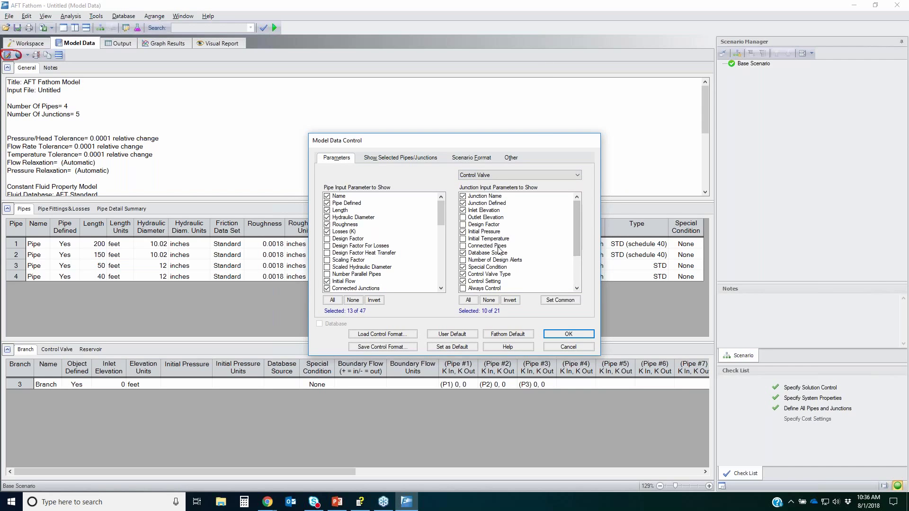
pyautogui.click(568, 348)
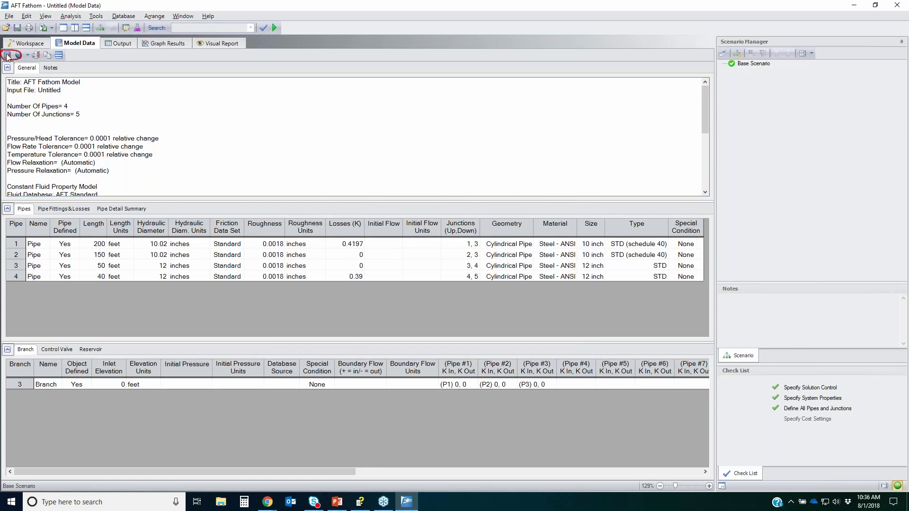
# Add the note "Here are some notes." to the properties of pipe P1 in the workspace.
pyautogui.click(26, 43)
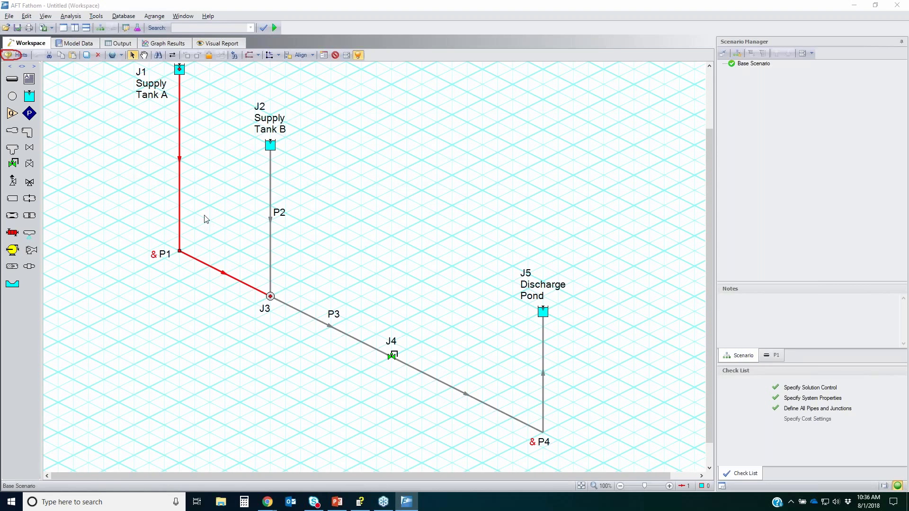
pyautogui.click(477, 182)
pyautogui.click(467, 250)
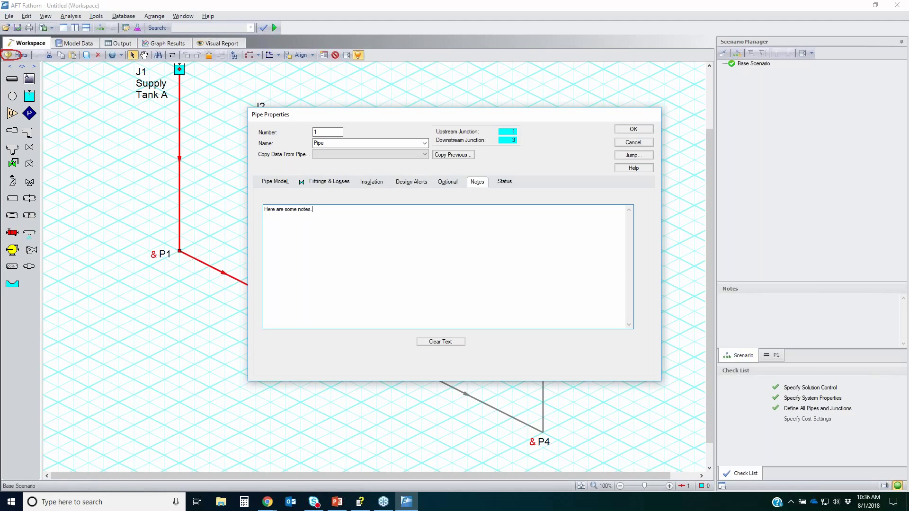
pyautogui.click(633, 129)
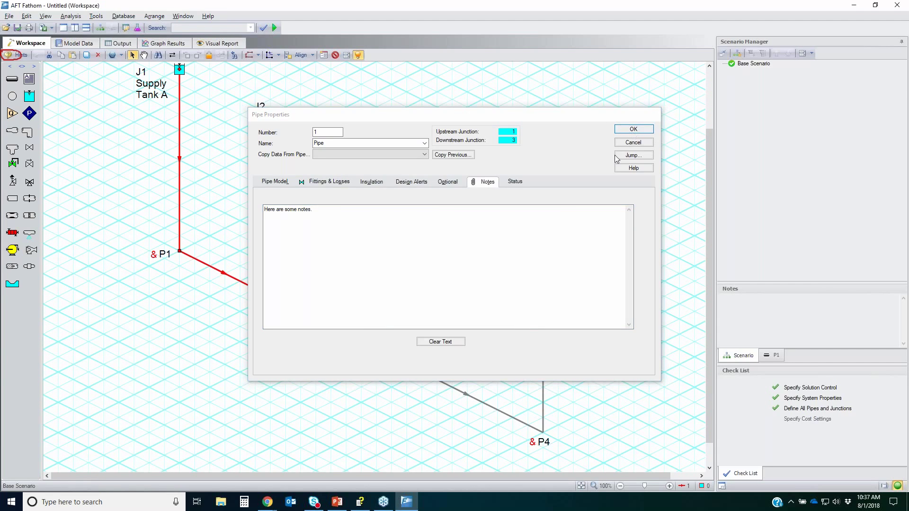
# Open the properties of control valve junction J4.
pyautogui.click(423, 358)
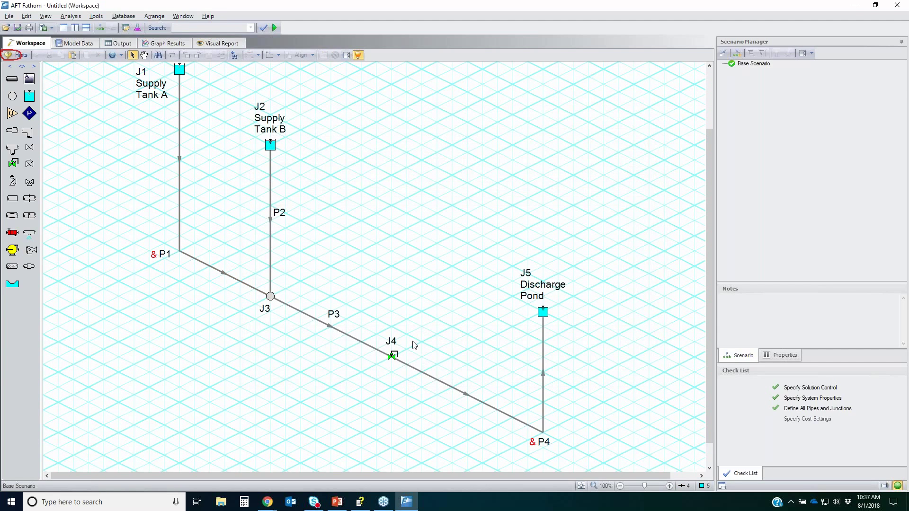
pyautogui.click(393, 356)
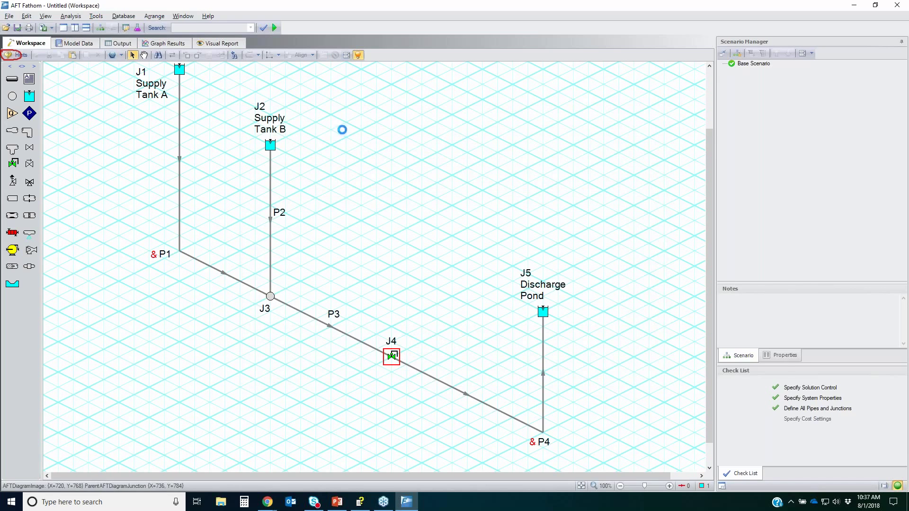
# Add the note "Control Valve Junction manuafacturer A" to control valve J4.
pyautogui.press('Return')
pyautogui.click(574, 253)
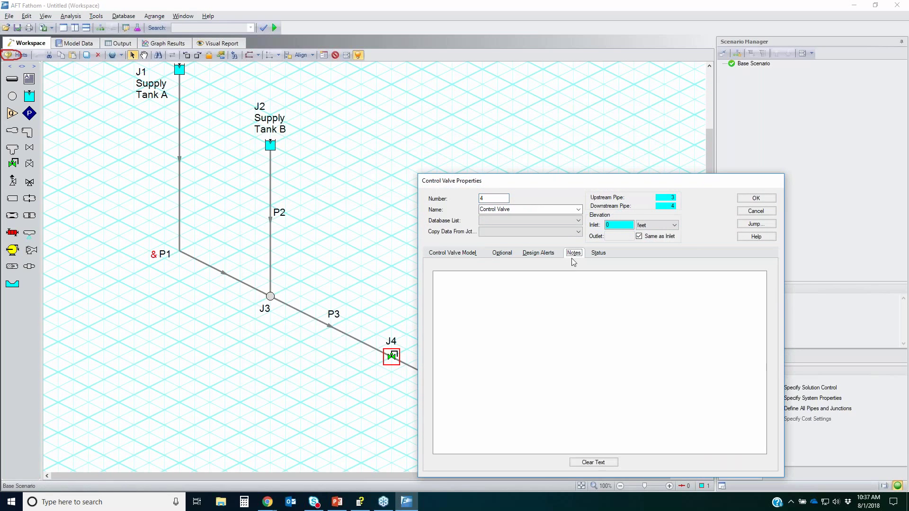
pyautogui.write('Control Valve Junction manuafacturer A')
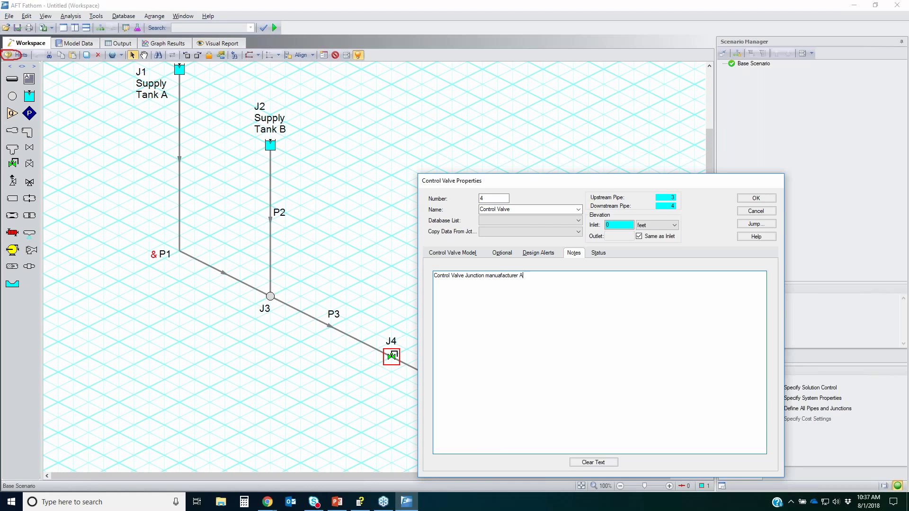
pyautogui.click(756, 197)
pyautogui.click(551, 175)
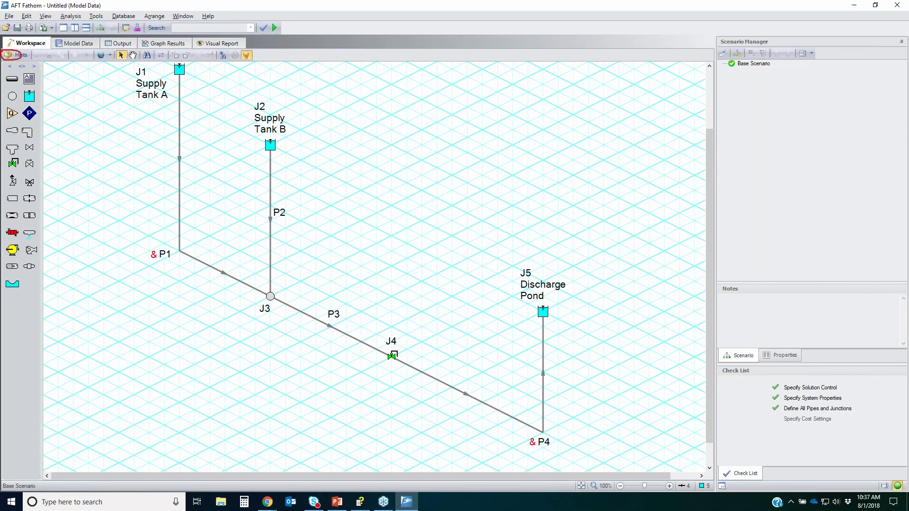
# Review the scenario, pipe and junction notes in the model data.
pyautogui.click(75, 43)
pyautogui.click(50, 68)
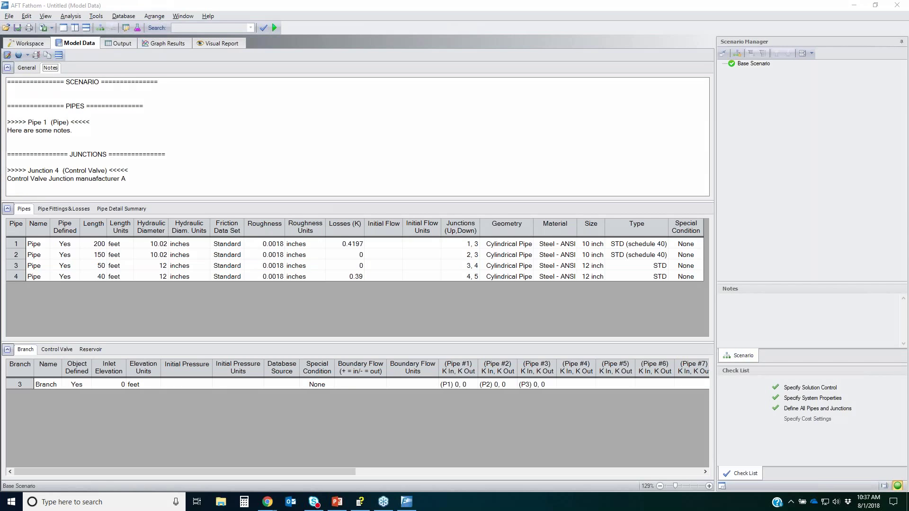
pyautogui.moveTo(21, 183)
pyautogui.mouseDown()
pyautogui.moveTo(116, 185)
pyautogui.moveTo(64, 105)
pyautogui.moveTo(15, 162)
pyautogui.moveTo(35, 185)
pyautogui.mouseUp()
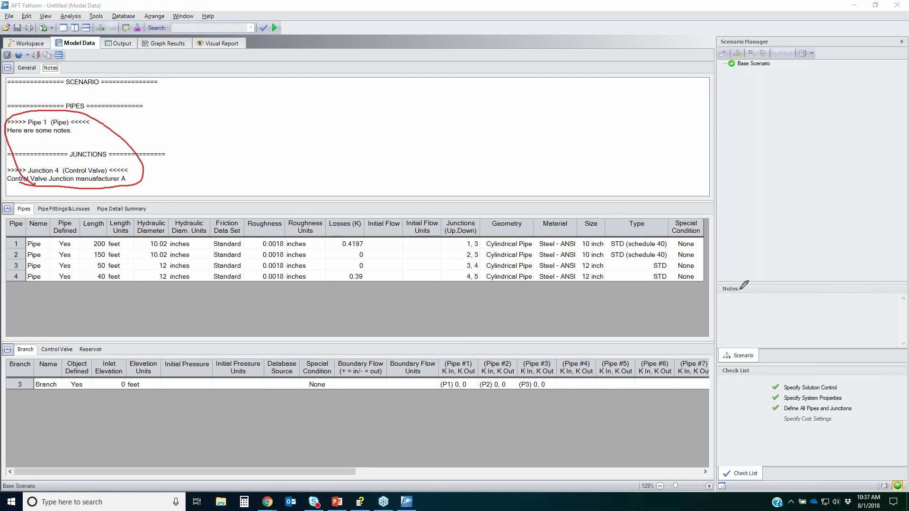
pyautogui.moveTo(863, 294)
pyautogui.mouseDown()
pyautogui.moveTo(720, 326)
pyautogui.moveTo(863, 325)
pyautogui.moveTo(842, 287)
pyautogui.mouseUp()
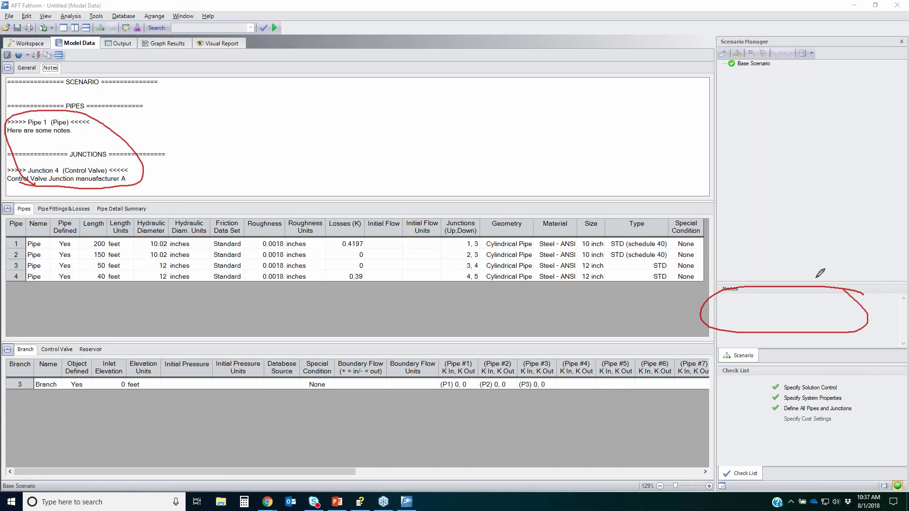
pyautogui.moveTo(29, 93)
pyautogui.mouseDown()
pyautogui.moveTo(93, 93)
pyautogui.moveTo(50, 69)
pyautogui.moveTo(61, 91)
pyautogui.mouseUp()
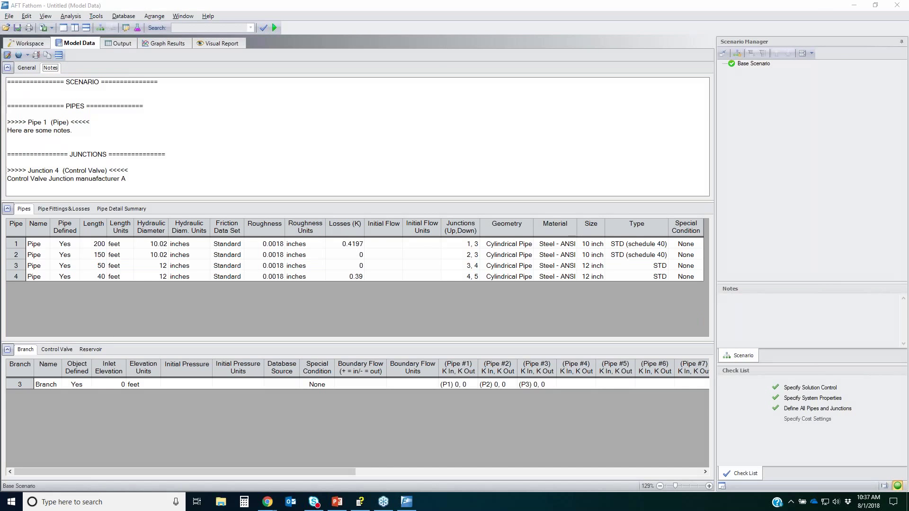
# Examine the pipe fittings and losses table, including each pipe's total K and elbow entries.
pyautogui.click(53, 211)
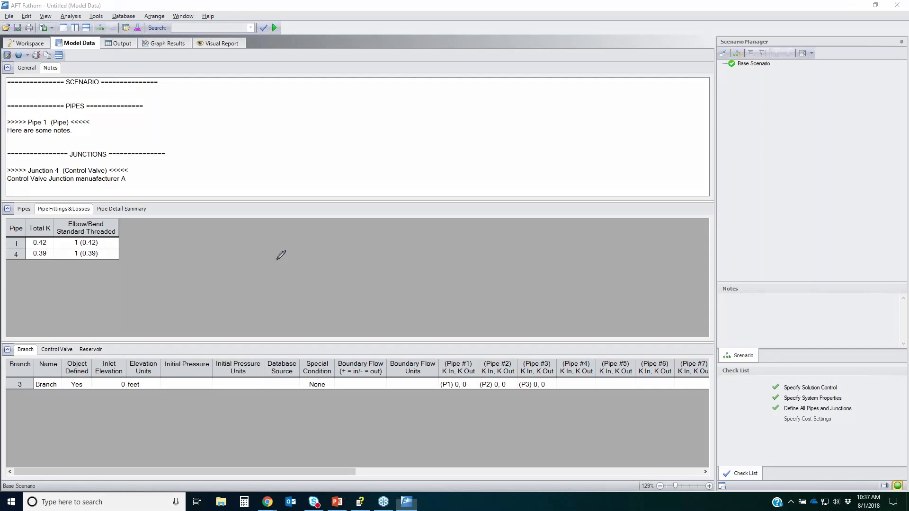
pyautogui.moveTo(24, 265)
pyautogui.mouseDown()
pyautogui.moveTo(126, 251)
pyautogui.moveTo(31, 220)
pyautogui.moveTo(6, 228)
pyautogui.mouseUp()
pyautogui.moveTo(58, 282); pyautogui.dragTo(61, 282)
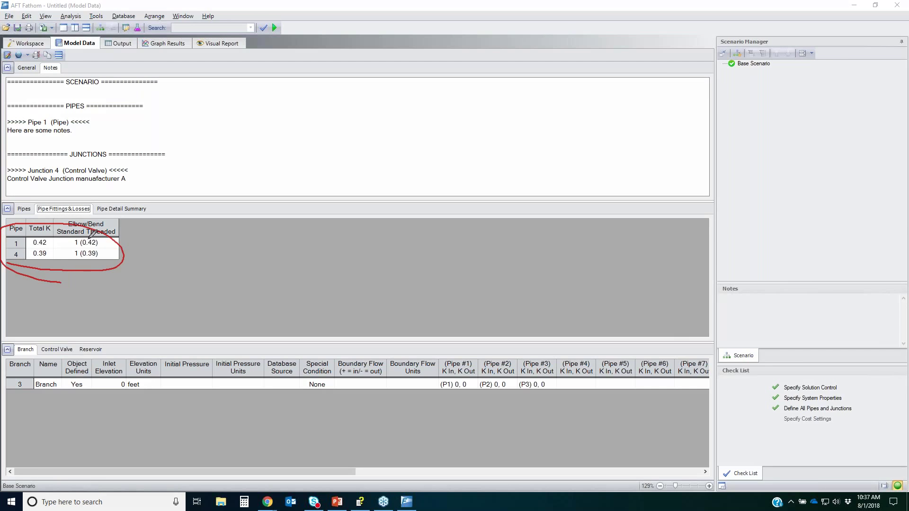
pyautogui.moveTo(40, 236)
pyautogui.mouseDown()
pyautogui.moveTo(27, 269)
pyautogui.moveTo(37, 232)
pyautogui.mouseUp()
pyautogui.press('Escape')
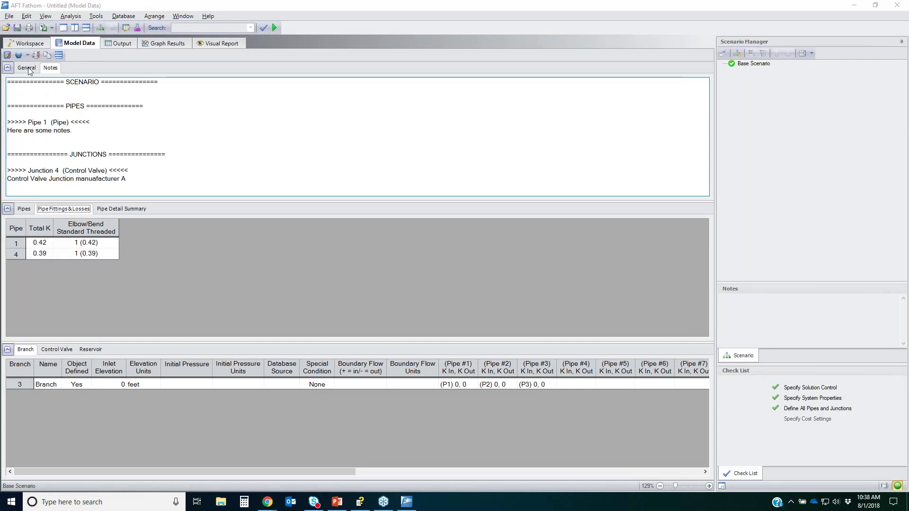
# Return to the main pipe data table and inspect its length and length units columns.
pyautogui.click(26, 209)
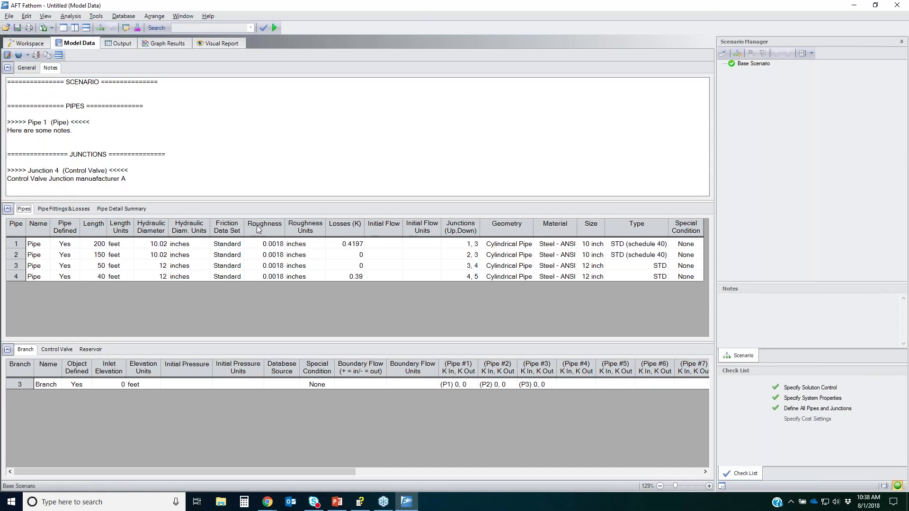
pyautogui.click(100, 236)
pyautogui.click(116, 232)
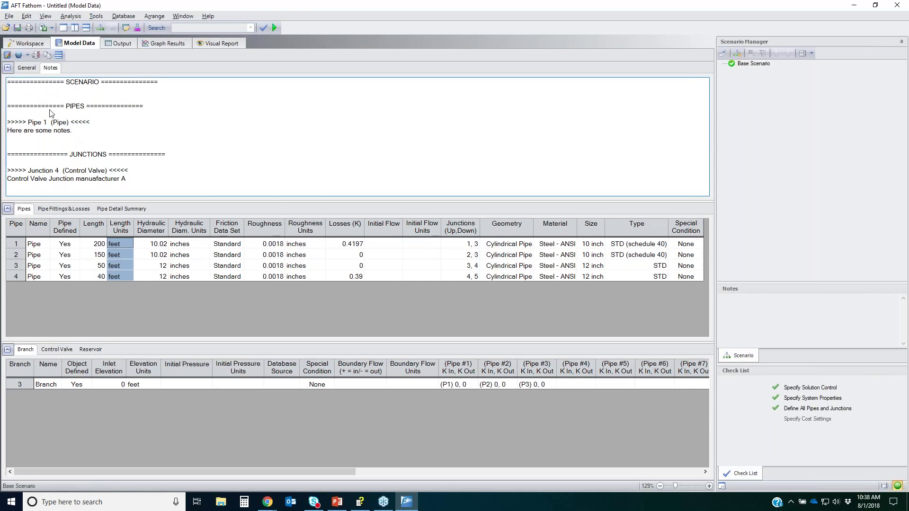
# Run the model from the workspace, saving it on the desktop as Three Reservoir System.fth.
pyautogui.click(36, 44)
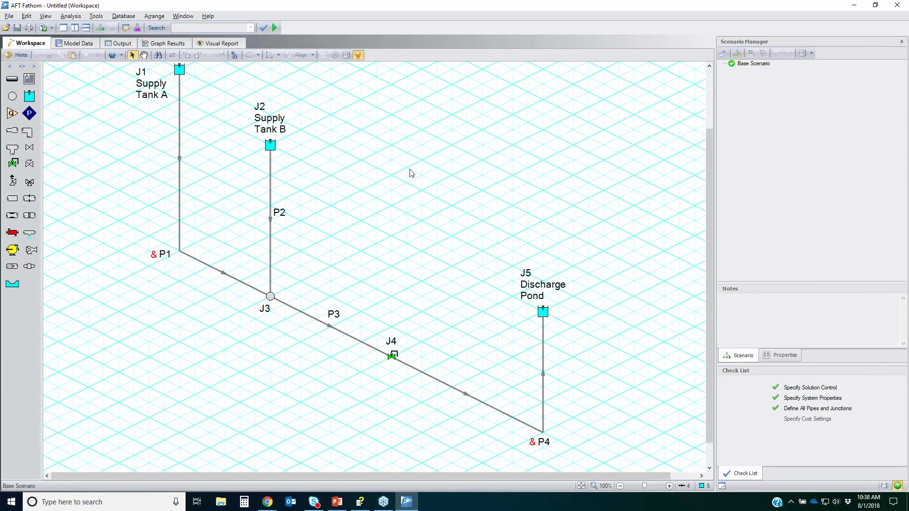
pyautogui.click(275, 27)
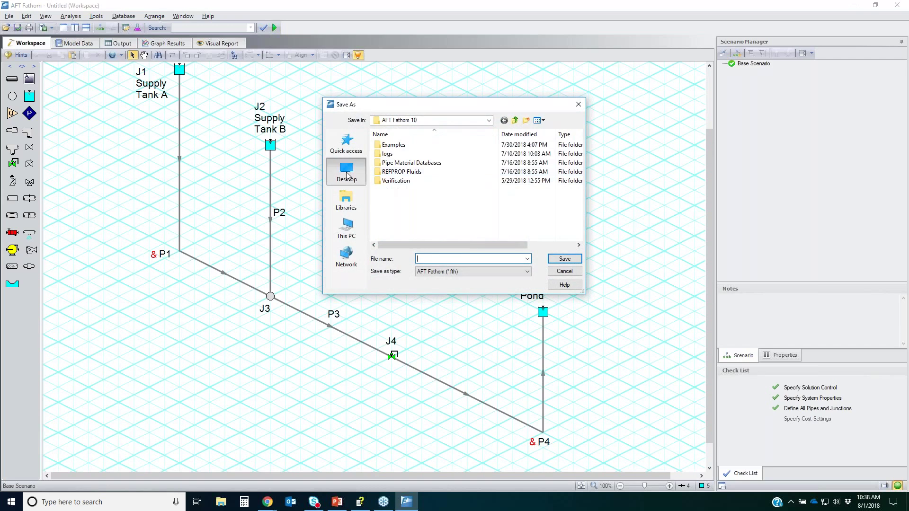
pyautogui.click(347, 175)
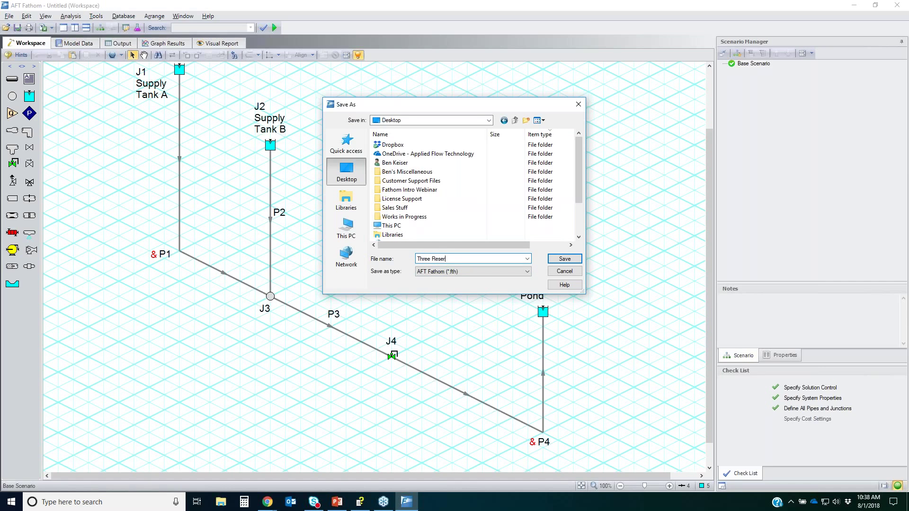
pyautogui.press('Return')
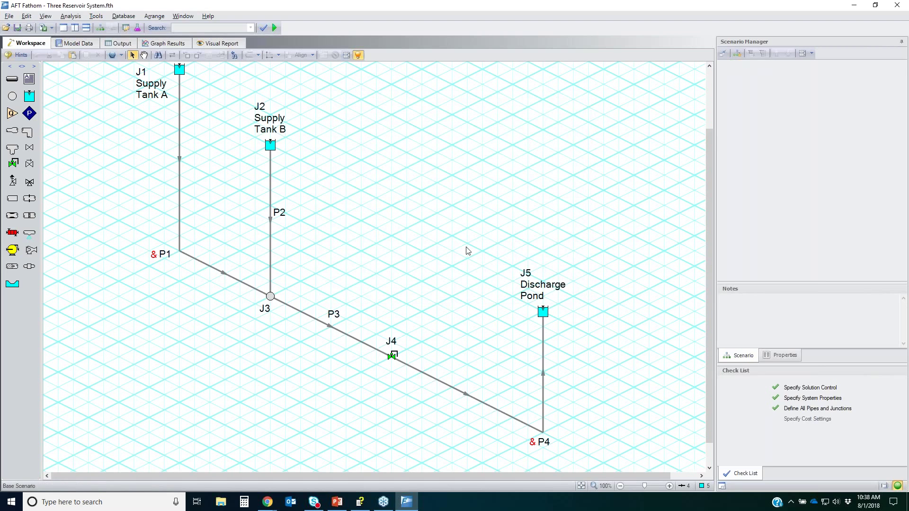
pyautogui.hotkey('ctrl', 'r')
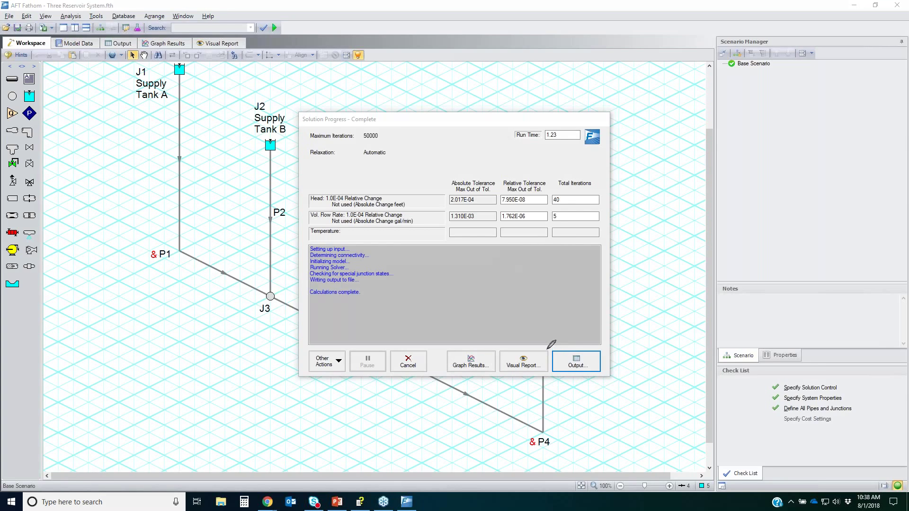
# Open the output of the completed run and enlarge its tables to 158%.
pyautogui.moveTo(547, 346)
pyautogui.mouseDown()
pyautogui.moveTo(602, 340)
pyautogui.moveTo(565, 375)
pyautogui.moveTo(553, 348)
pyautogui.mouseUp()
pyautogui.moveTo(498, 356)
pyautogui.mouseDown()
pyautogui.moveTo(521, 374)
pyautogui.moveTo(503, 372)
pyautogui.moveTo(501, 353)
pyautogui.moveTo(425, 368)
pyautogui.moveTo(474, 346)
pyautogui.mouseUp()
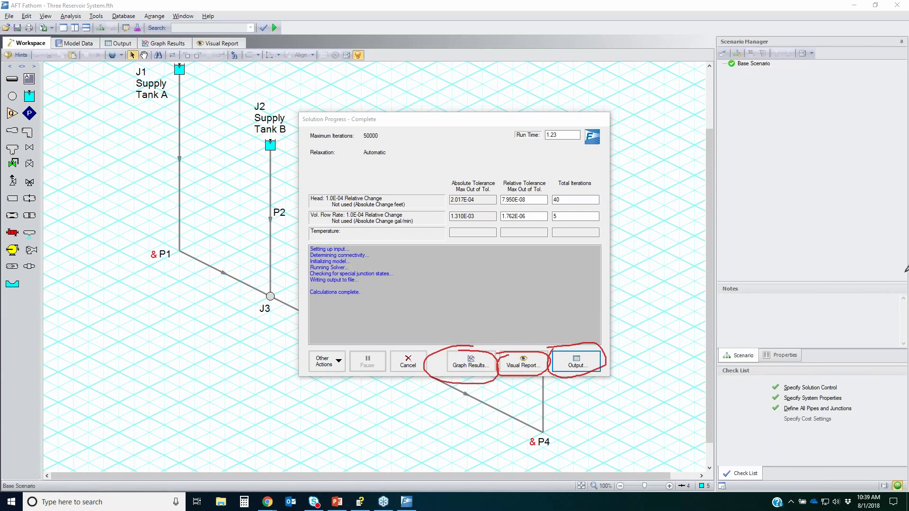
pyautogui.press('Escape')
pyautogui.click(566, 354)
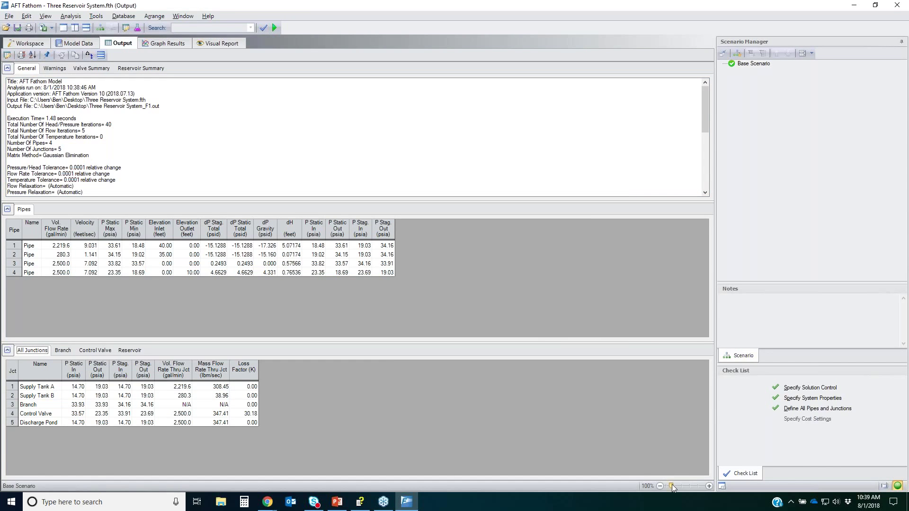
pyautogui.moveTo(672, 486); pyautogui.dragTo(680, 486)
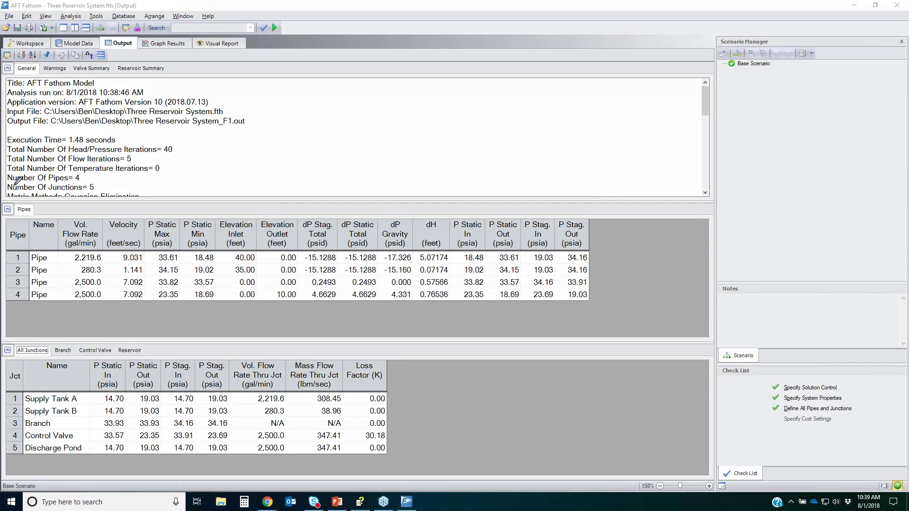
# Review the general run information, the pipe results and the junction results, including pipe 2's flow rate and velocity.
pyautogui.moveTo(14, 188); pyautogui.dragTo(45, 190)
pyautogui.moveTo(115, 191)
pyautogui.mouseDown()
pyautogui.moveTo(235, 173)
pyautogui.moveTo(63, 63)
pyautogui.moveTo(23, 94)
pyautogui.moveTo(60, 173)
pyautogui.mouseUp()
pyautogui.moveTo(38, 307)
pyautogui.mouseDown()
pyautogui.moveTo(322, 308)
pyautogui.moveTo(516, 236)
pyautogui.moveTo(7, 242)
pyautogui.moveTo(106, 288)
pyautogui.mouseUp()
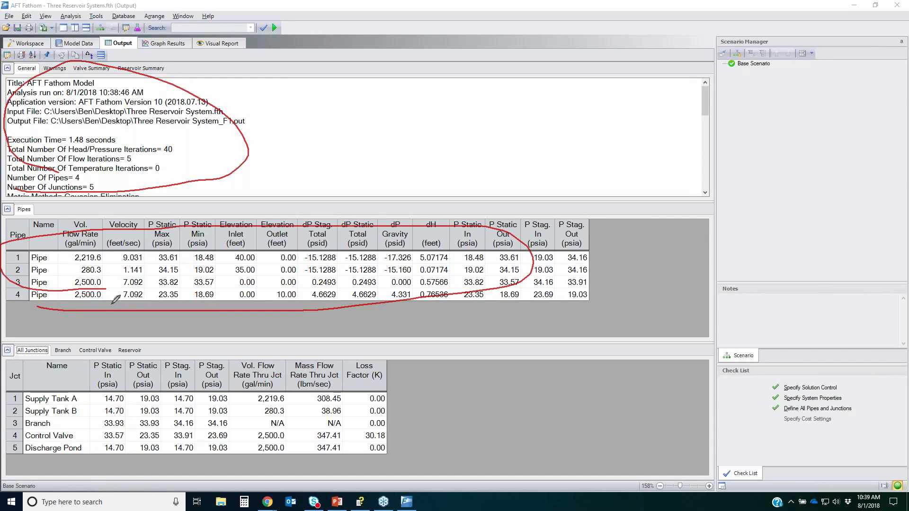
pyautogui.moveTo(34, 442)
pyautogui.mouseDown()
pyautogui.moveTo(208, 447)
pyautogui.moveTo(7, 351)
pyautogui.moveTo(160, 436)
pyautogui.mouseUp()
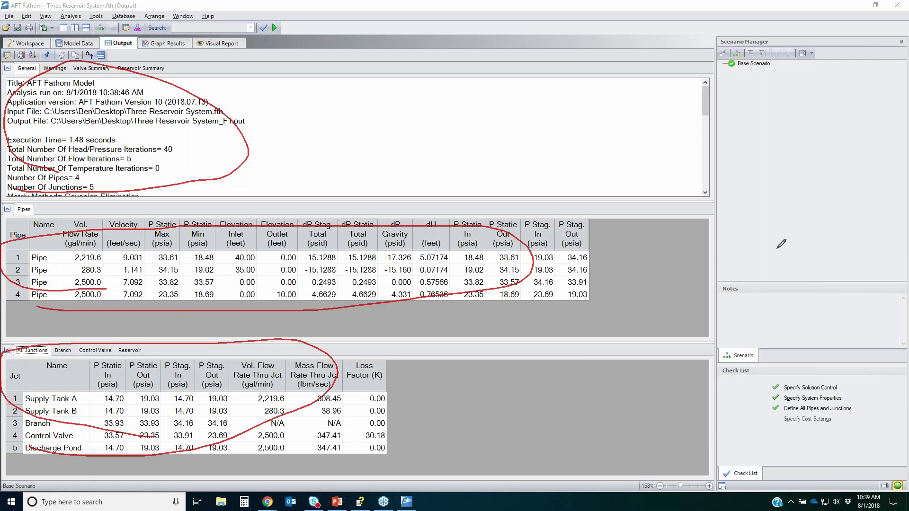
pyautogui.moveTo(91, 268)
pyautogui.mouseDown()
pyautogui.moveTo(60, 286)
pyautogui.moveTo(108, 271)
pyautogui.mouseUp()
pyautogui.press('Escape')
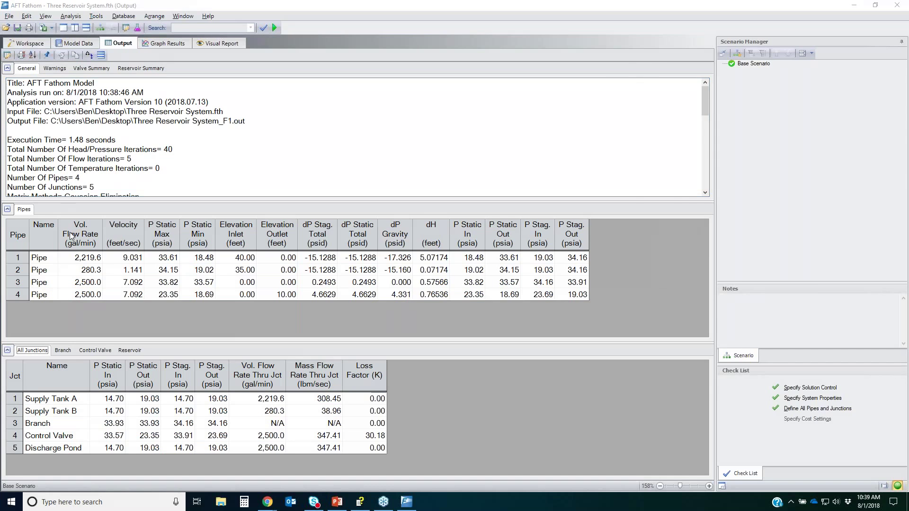
# Inspect pipe P2's results in the output table and in its workspace summary.
pyautogui.click(25, 270)
pyautogui.click(26, 43)
pyautogui.click(270, 204)
pyautogui.moveTo(271, 204)
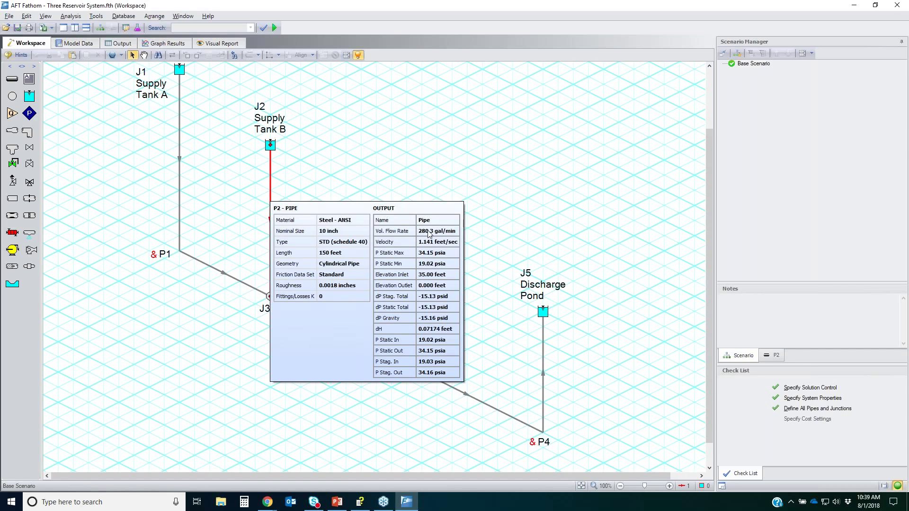
pyautogui.click(482, 168)
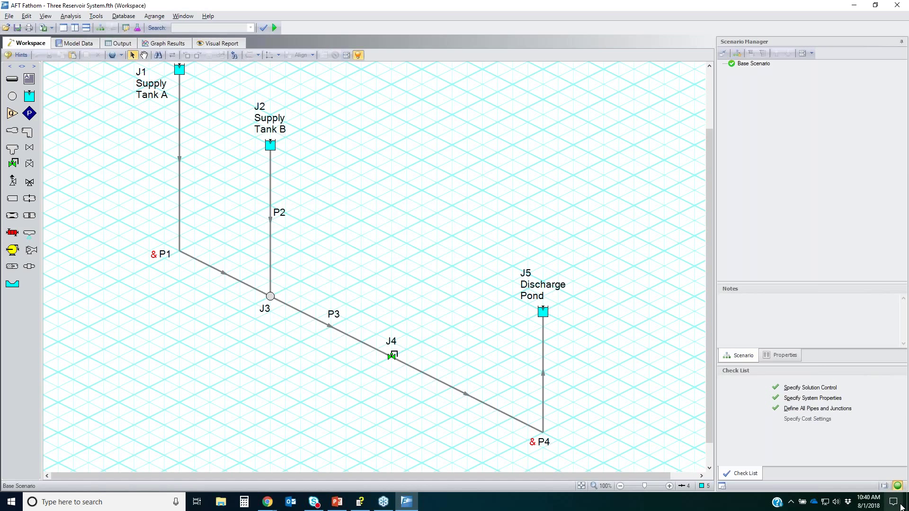
# Hide the check list, and select control valve J4 and pipe P2 in turn in the workspace.
pyautogui.click(898, 486)
pyautogui.click(391, 359)
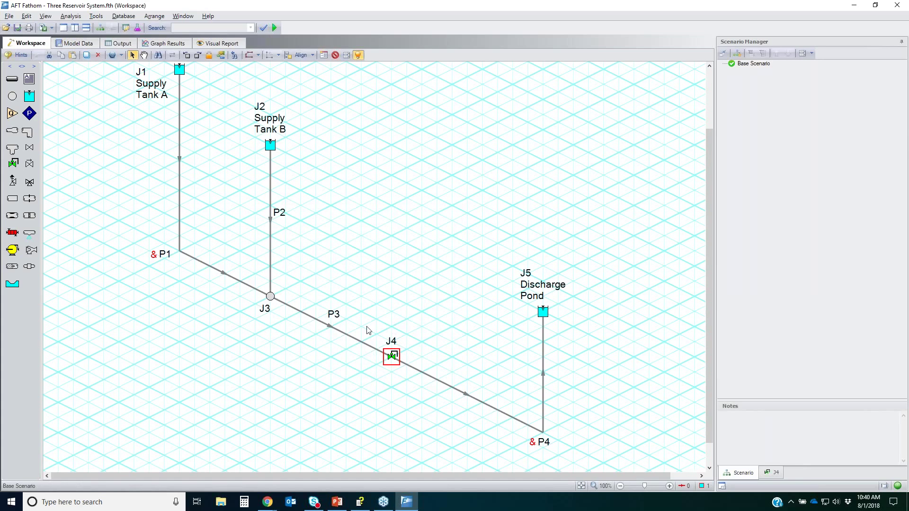
pyautogui.moveTo(418, 387); pyautogui.dragTo(467, 388)
pyautogui.moveTo(301, 230); pyautogui.dragTo(247, 187)
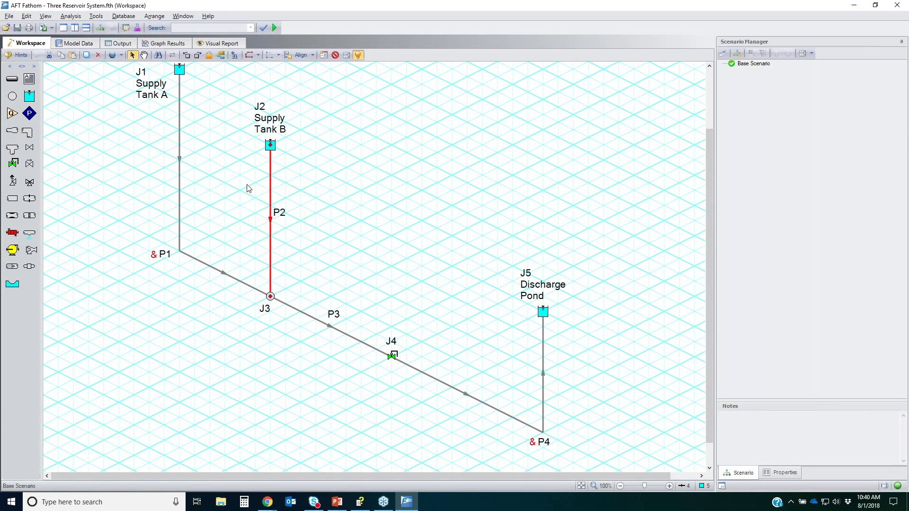
pyautogui.click(646, 371)
# Examine the GSC (Goal Seek & Control) entry in the module activation options and close them.
pyautogui.click(888, 487)
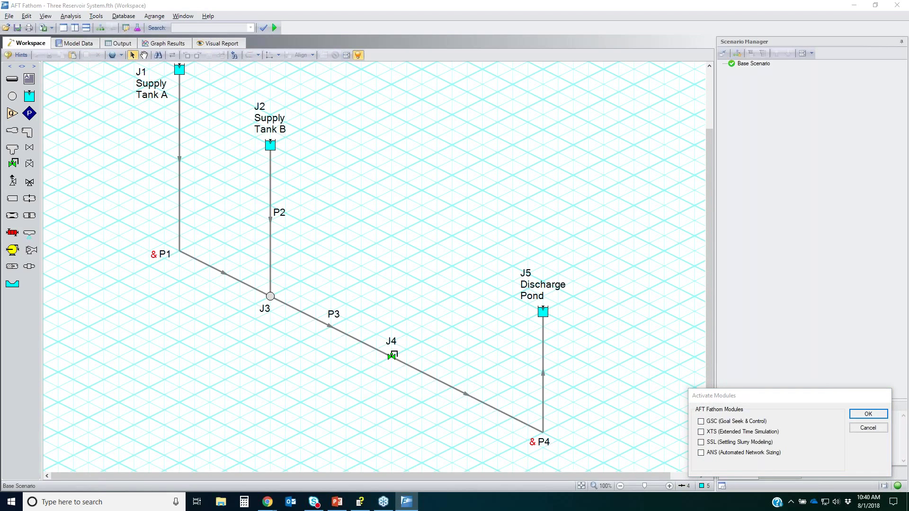
pyautogui.moveTo(877, 483); pyautogui.dragTo(888, 477)
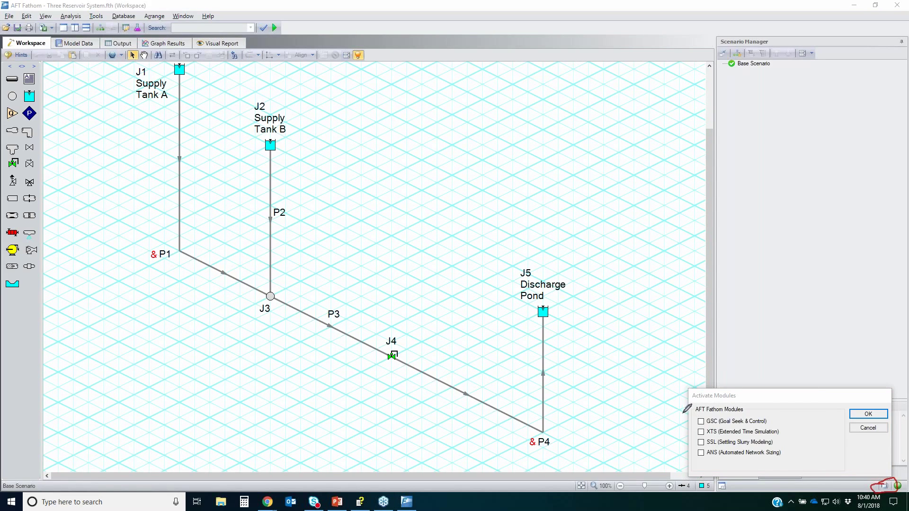
pyautogui.moveTo(689, 418)
pyautogui.mouseDown()
pyautogui.moveTo(769, 416)
pyautogui.moveTo(691, 425)
pyautogui.moveTo(696, 416)
pyautogui.mouseUp()
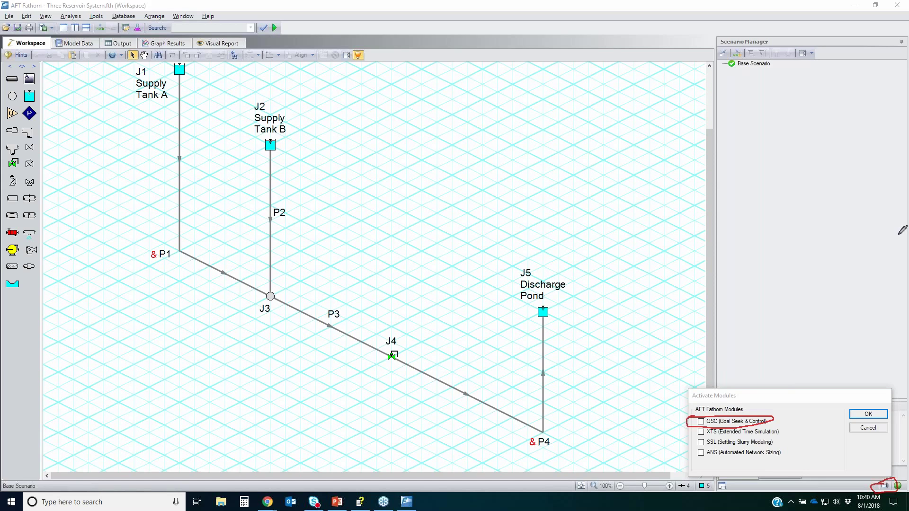
pyautogui.press('Escape')
pyautogui.click(718, 421)
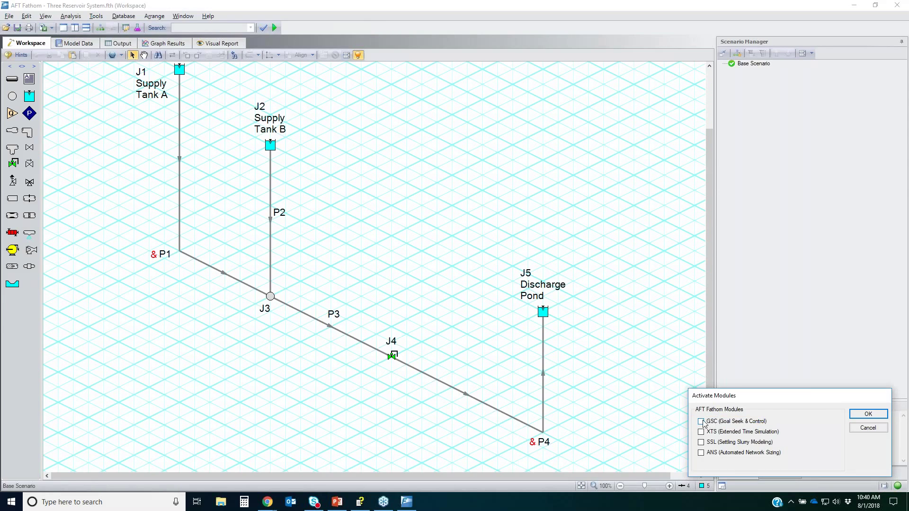
pyautogui.click(863, 416)
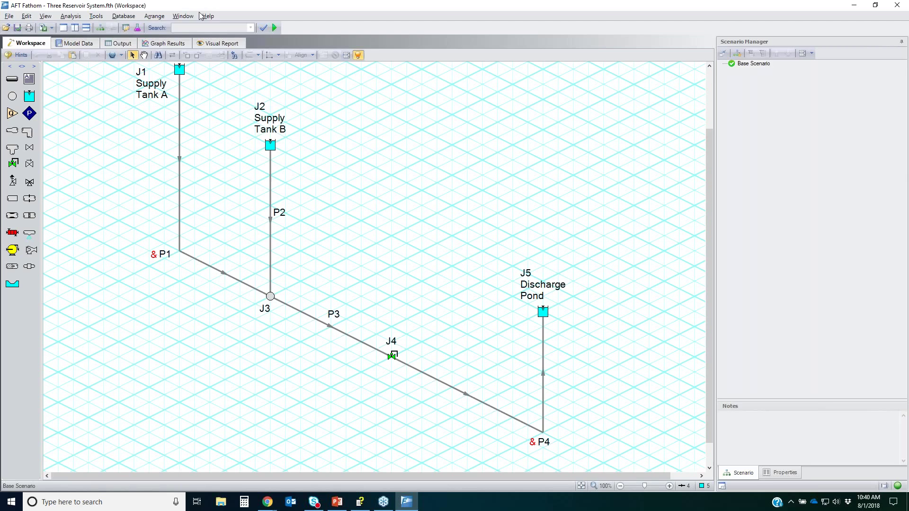
# Inspect the static pressure drop results in the pipe output table, checking pipes 3 and 4.
pyautogui.click(136, 43)
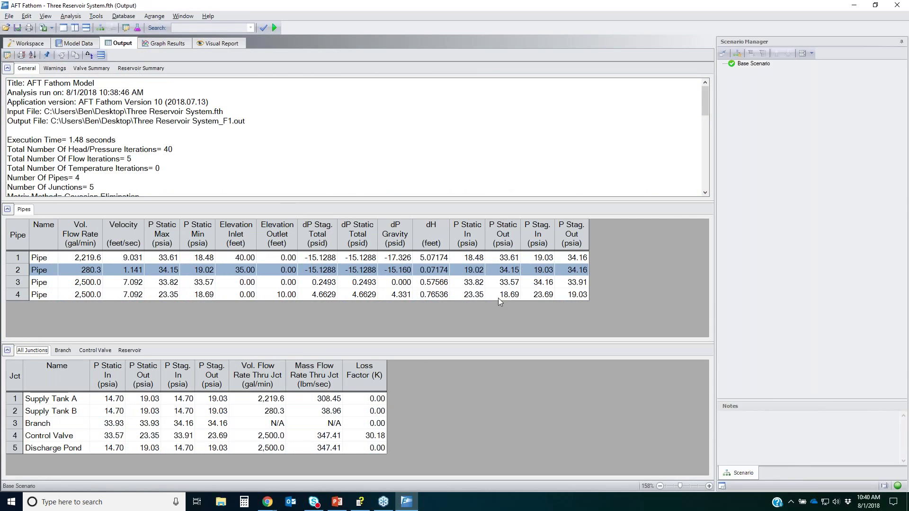
pyautogui.click(361, 236)
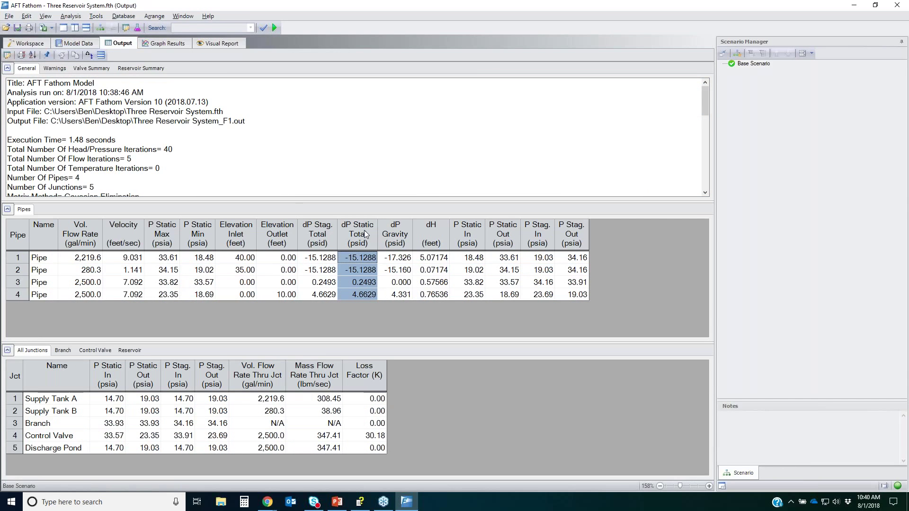
pyautogui.click(364, 283)
pyautogui.click(365, 293)
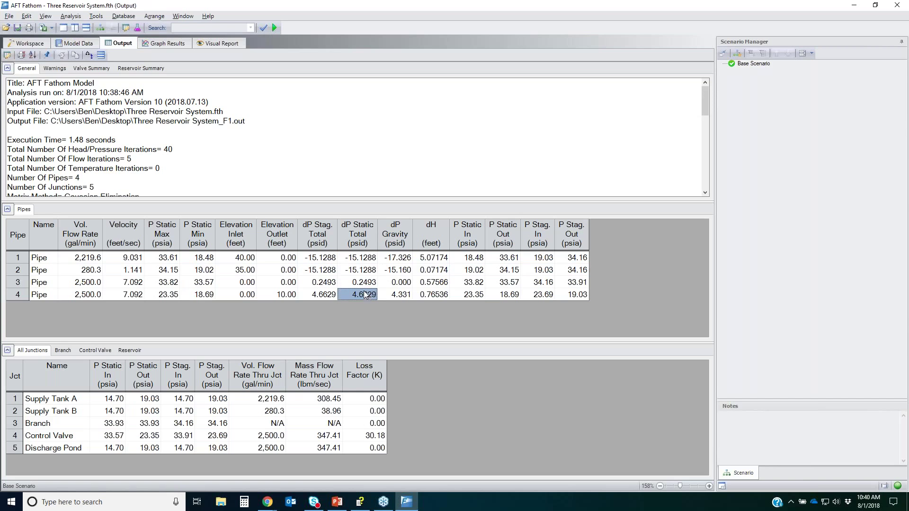
# Inspect the fittings and losses and the pipe model data of pipe P2 from the workspace, and close its properties unchanged.
pyautogui.click(30, 44)
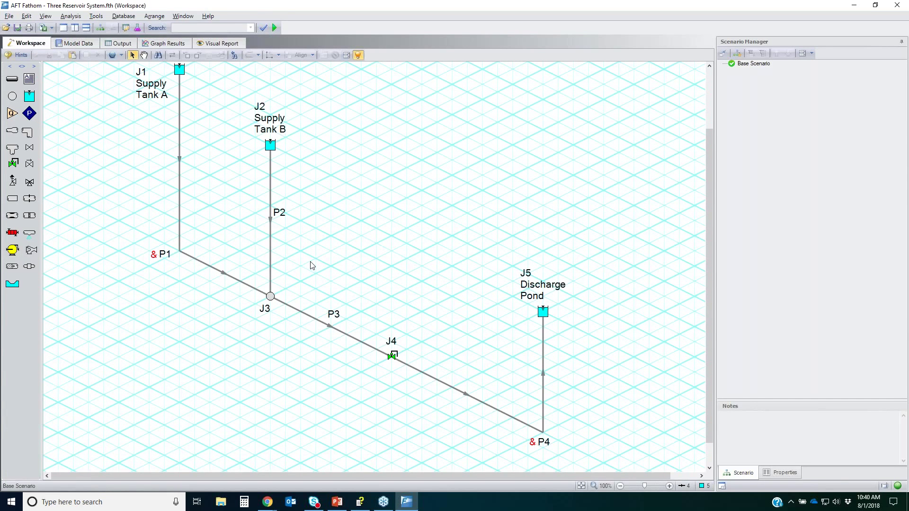
pyautogui.moveTo(310, 261); pyautogui.dragTo(255, 227)
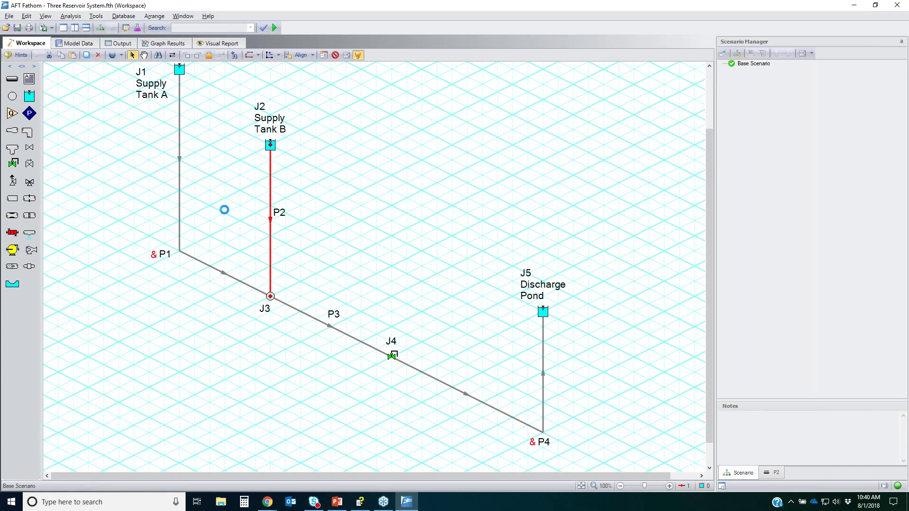
pyautogui.press('Return')
pyautogui.click(327, 181)
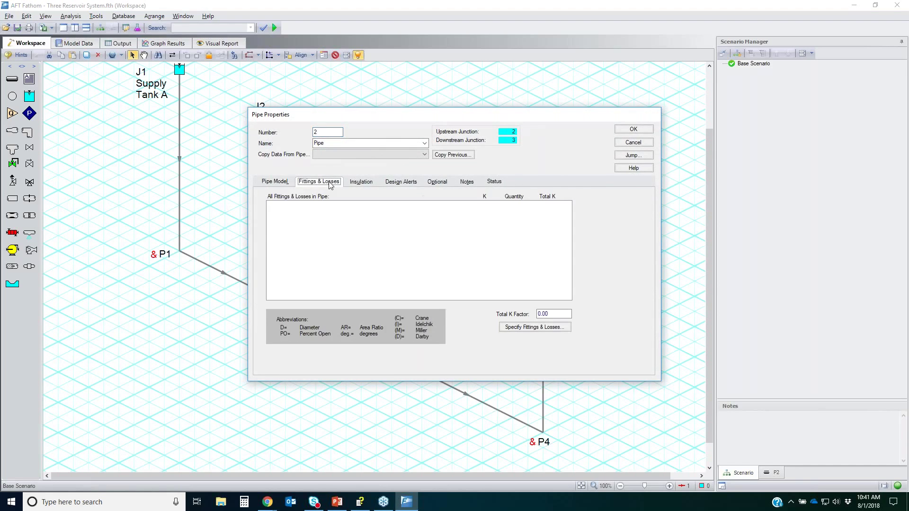
pyautogui.click(284, 186)
pyautogui.click(633, 142)
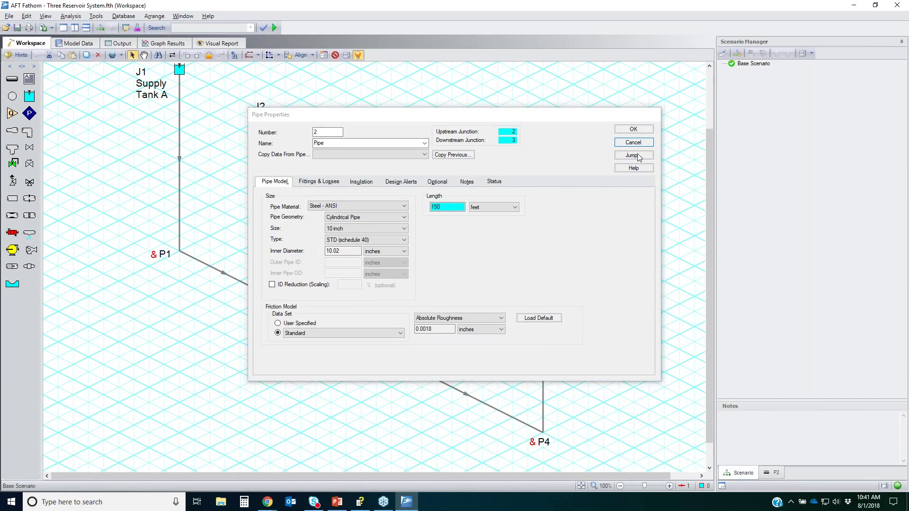
pyautogui.click(252, 328)
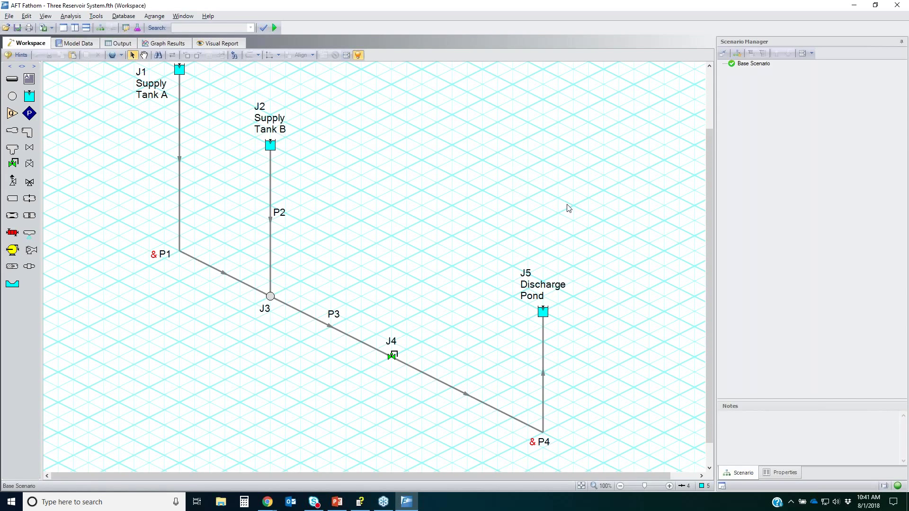
# Search the help topics for "solution control", select the Solution Tolerance topic, and close the help.
pyautogui.click(208, 15)
pyautogui.click(234, 28)
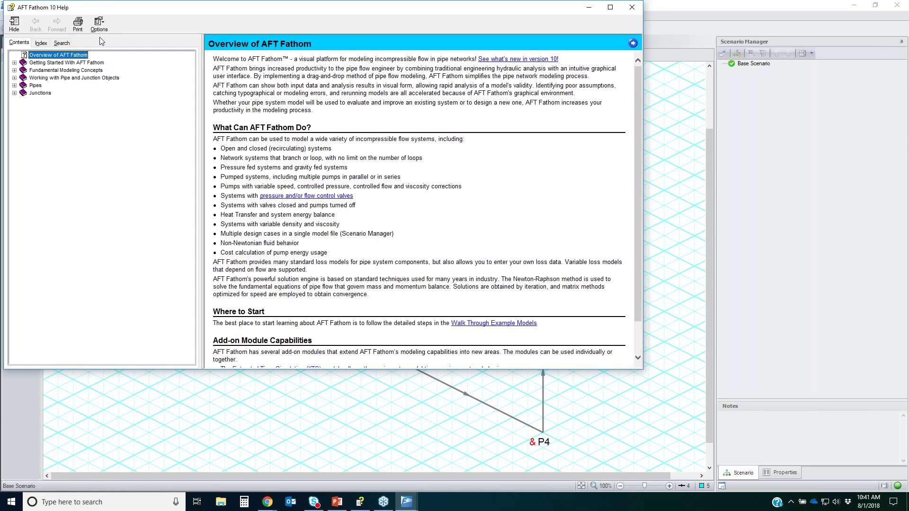
pyautogui.click(62, 43)
pyautogui.write('so')
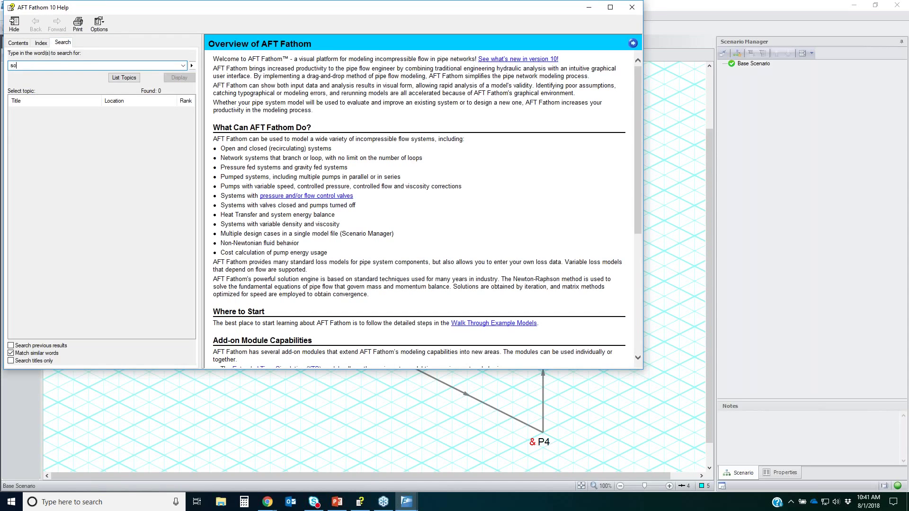
pyautogui.write('lution control')
pyautogui.press('Return')
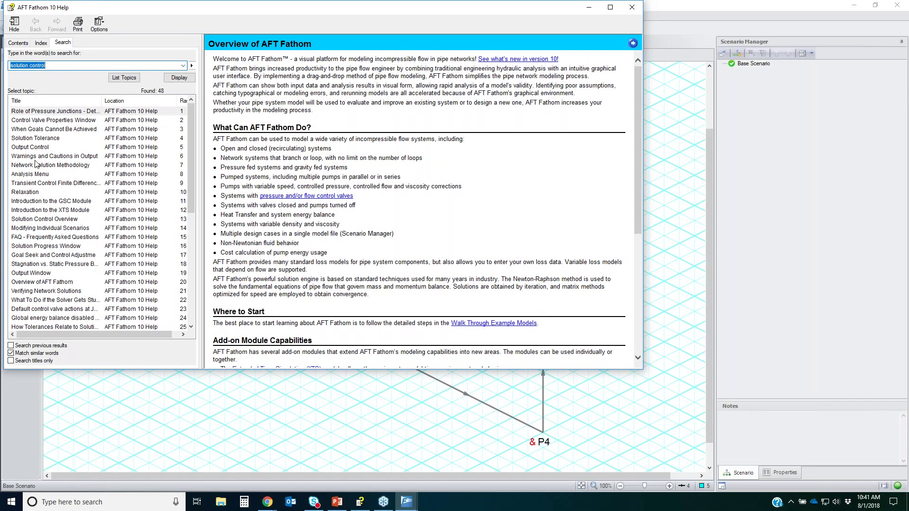
pyautogui.click(52, 139)
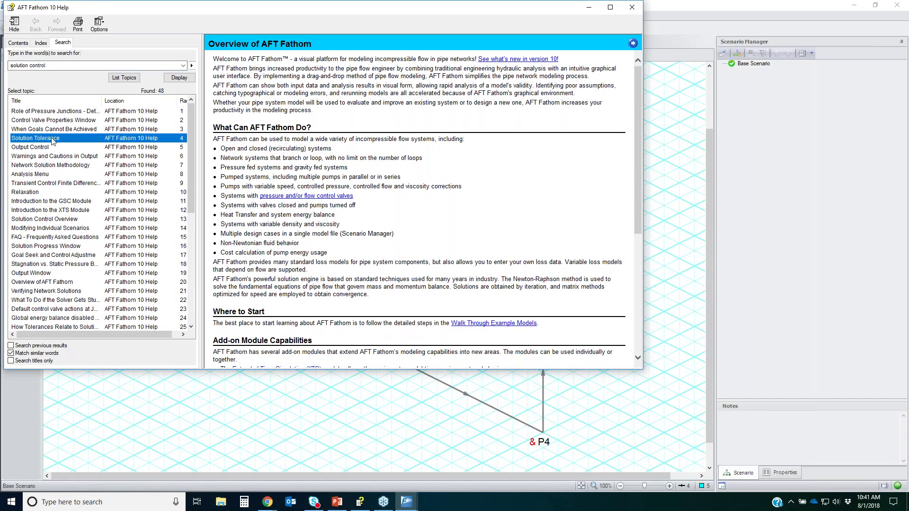
pyautogui.click(632, 7)
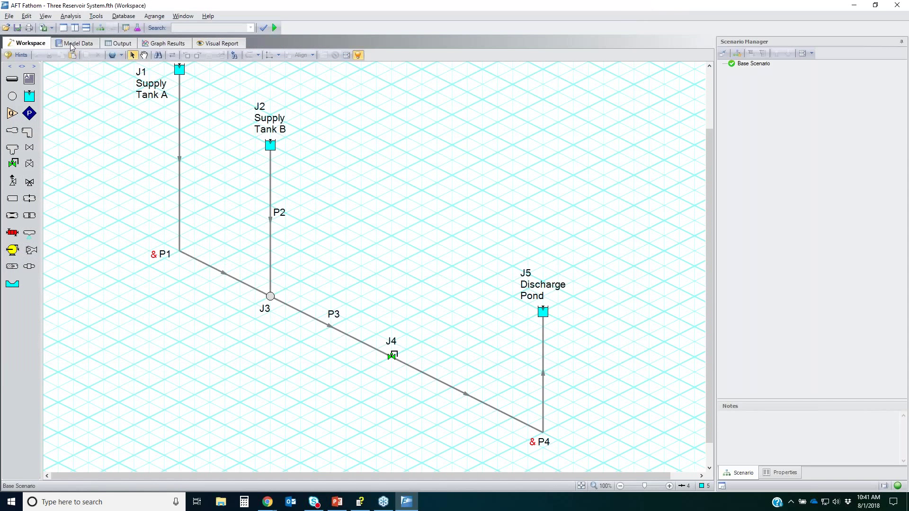
# Add a goal seek variable for the Control Setpoint of the Control Valve junction J4 in the Goal Seek and Control Manager.
pyautogui.click(66, 17)
pyautogui.click(102, 94)
pyautogui.moveTo(366, 124); pyautogui.dragTo(536, 109)
pyautogui.click(430, 146)
pyautogui.click(511, 177)
pyautogui.click(532, 178)
pyautogui.click(522, 192)
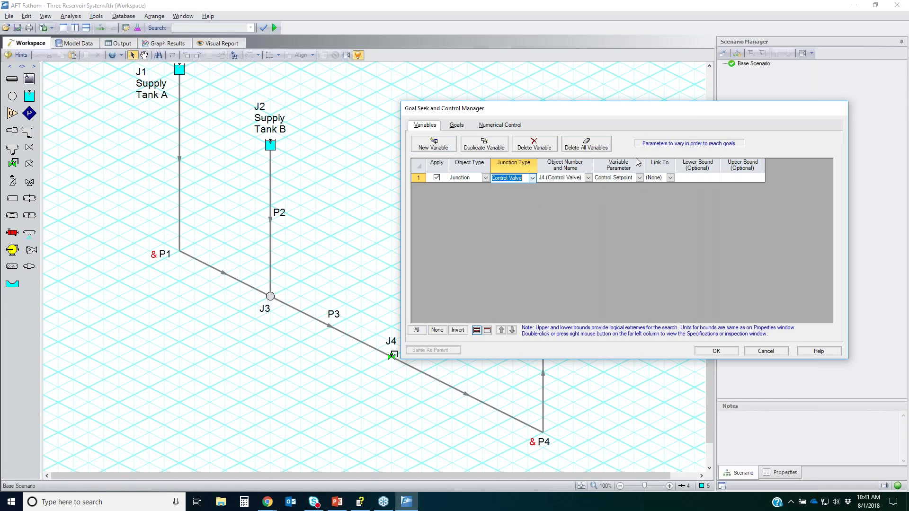
pyautogui.moveTo(645, 112); pyautogui.dragTo(689, 95)
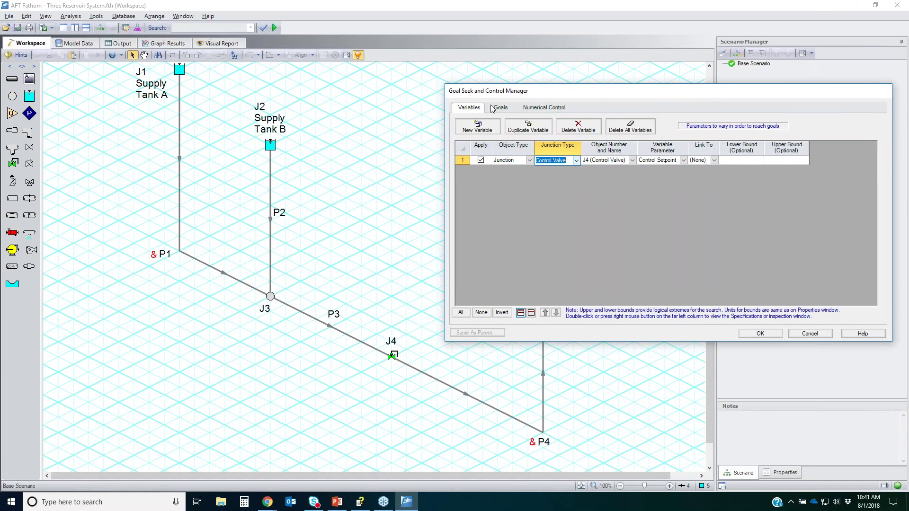
# Add a point goal with Volumetric Flow Rate equal to 800 gal/min in pipe P2.
pyautogui.click(500, 107)
pyautogui.click(479, 127)
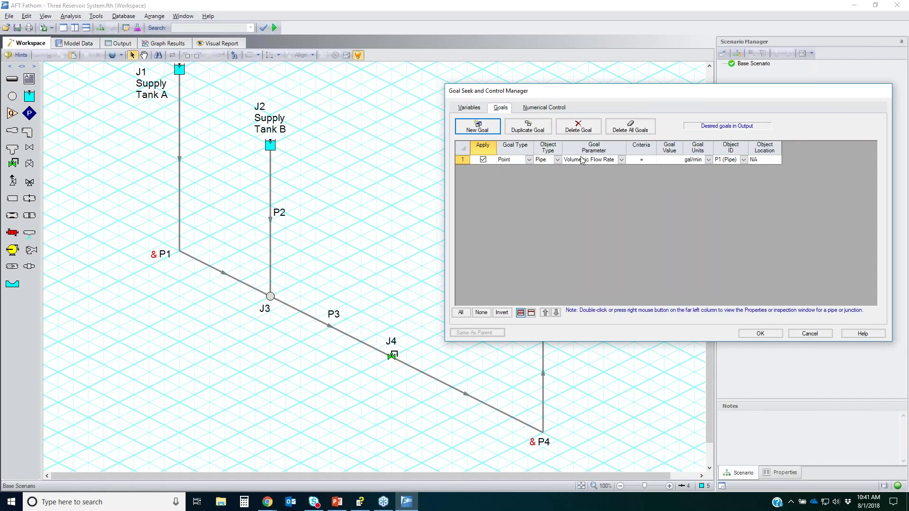
pyautogui.click(623, 161)
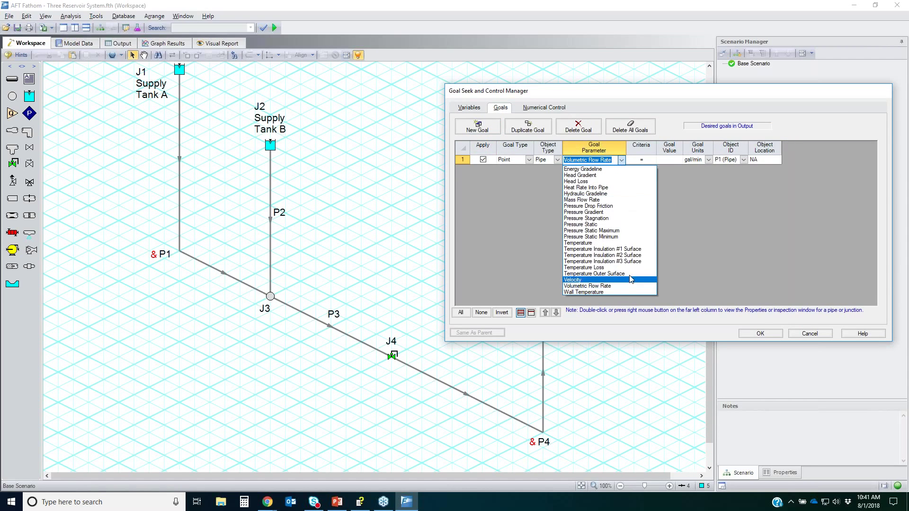
pyautogui.click(610, 286)
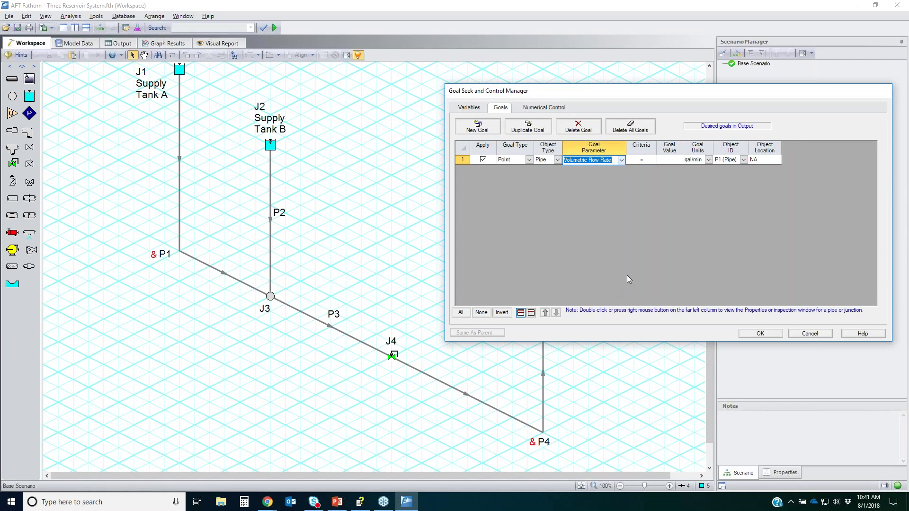
pyautogui.click(675, 159)
pyautogui.write('800')
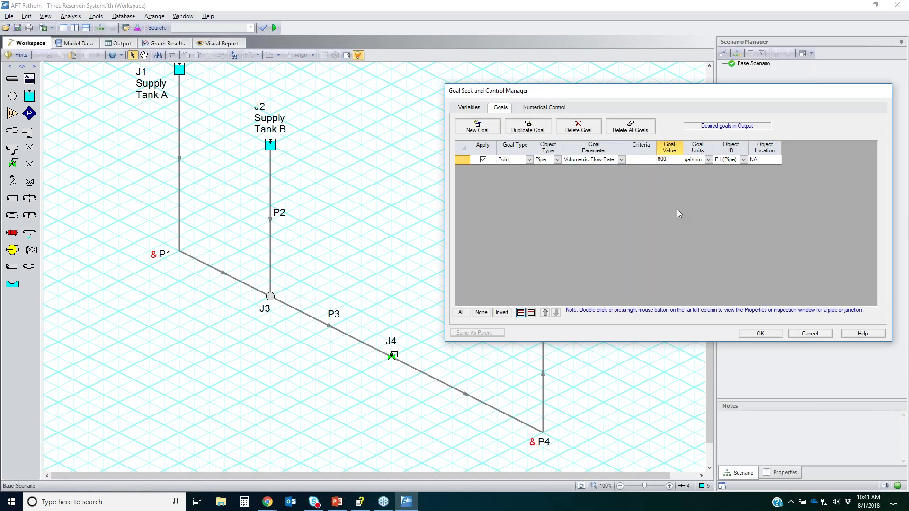
pyautogui.click(744, 159)
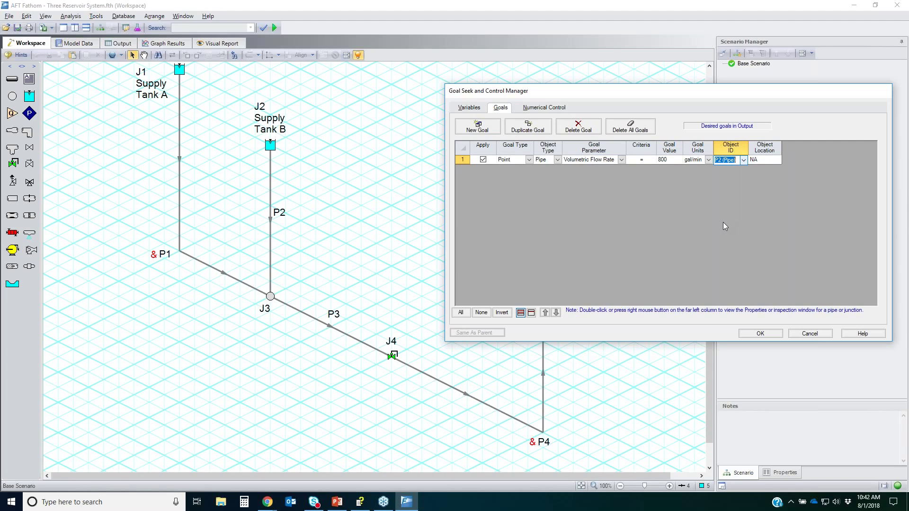
pyautogui.click(760, 333)
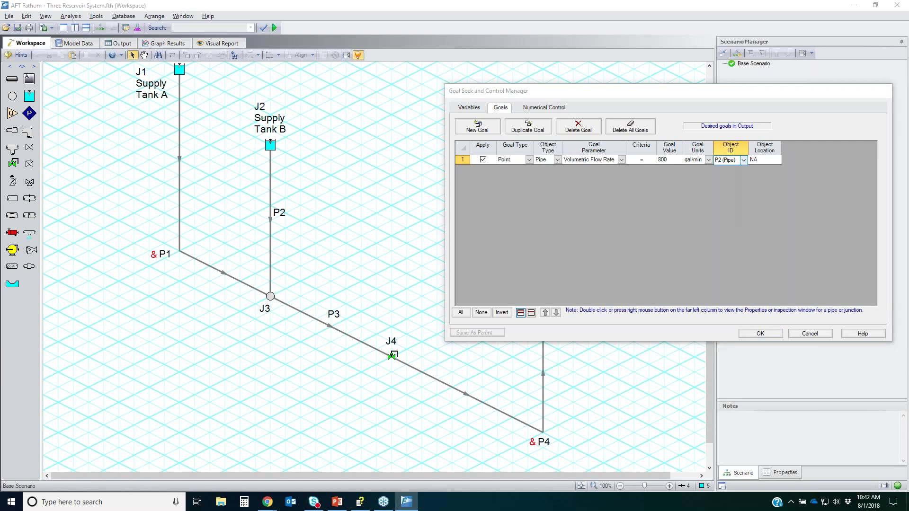
pyautogui.moveTo(247, 208)
pyautogui.mouseDown()
pyautogui.moveTo(237, 237)
pyautogui.moveTo(277, 202)
pyautogui.mouseUp()
pyautogui.moveTo(400, 320)
pyautogui.mouseDown()
pyautogui.moveTo(420, 370)
pyautogui.moveTo(416, 355)
pyautogui.mouseUp()
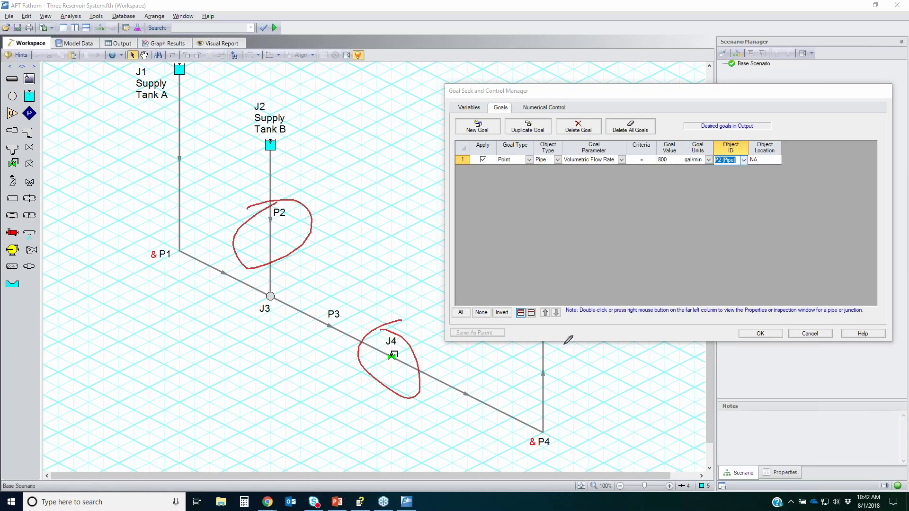
pyautogui.press('Escape')
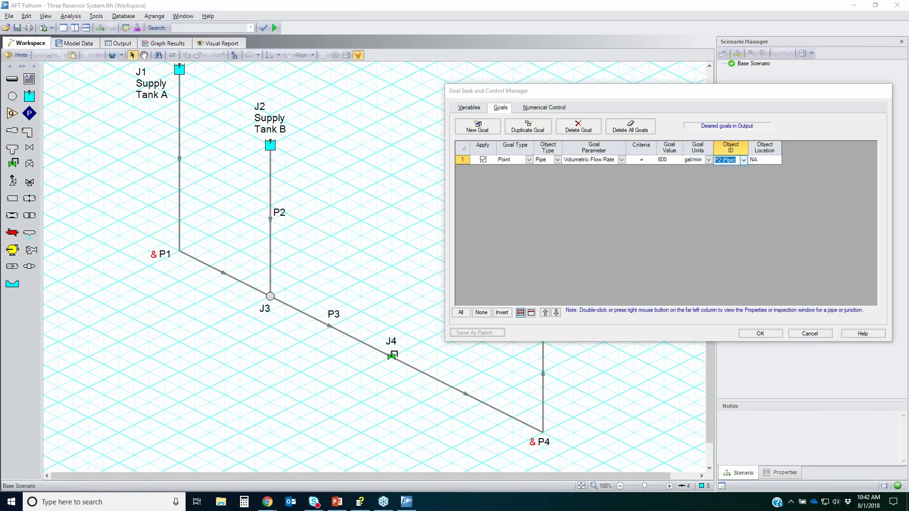
# Accept the goal seek setup, clear the existing output results, and turn goal seeking on.
pyautogui.click(768, 333)
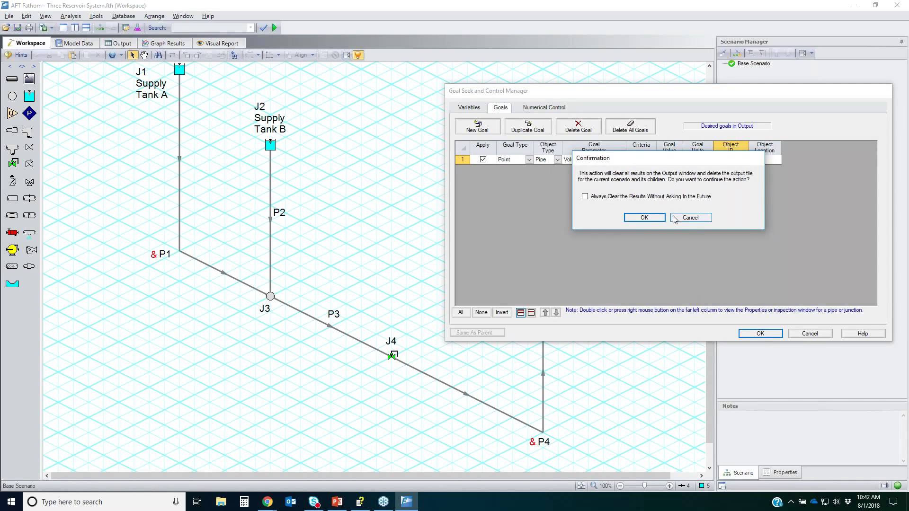
pyautogui.click(645, 219)
pyautogui.press('Return')
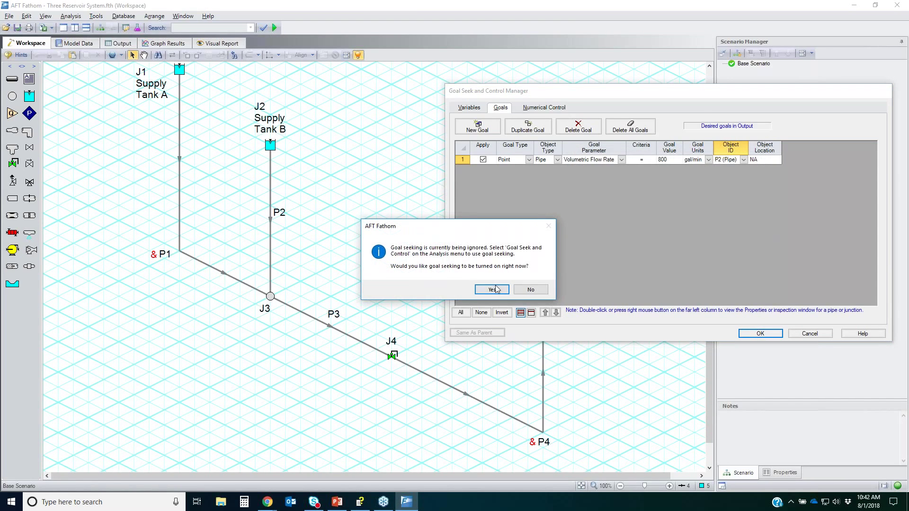
pyautogui.press('Return')
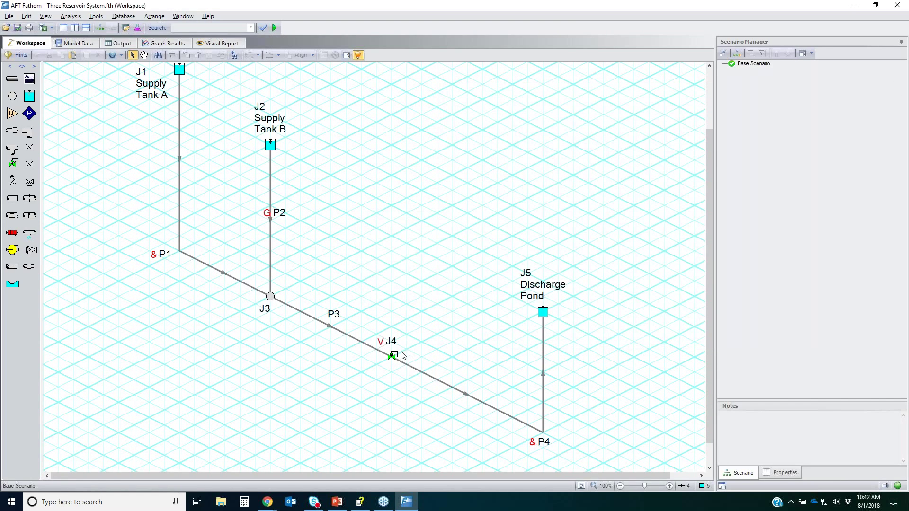
# Move the P2 label to the side so it sits clear of the pipe line.
pyautogui.moveTo(283, 213); pyautogui.dragTo(299, 221)
pyautogui.click(362, 247)
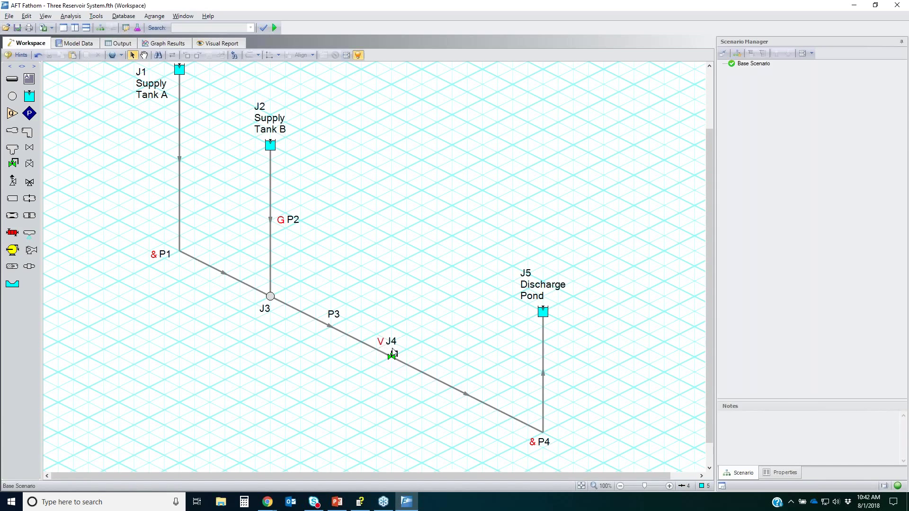
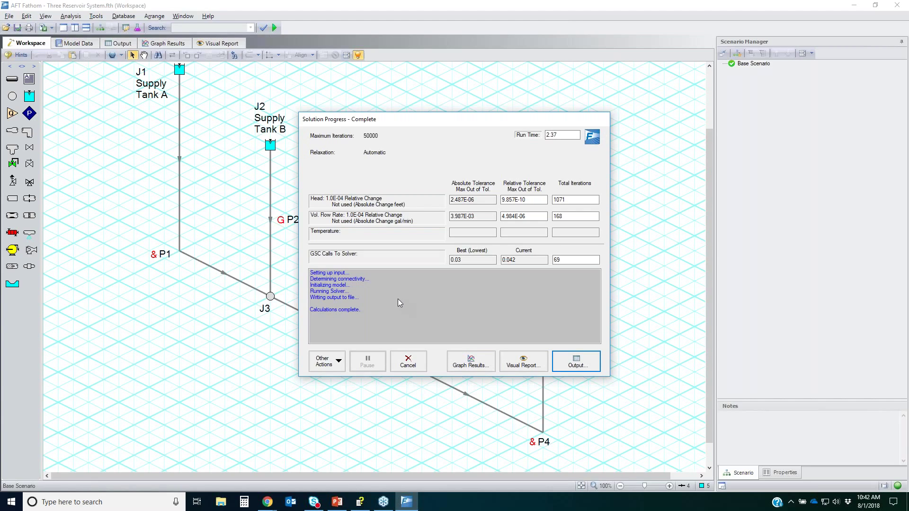
# Run the goal seek analysis and review the flow rate of pipe 2 and the pressure drops of pipes 1 and 2 in the output.
pyautogui.click(591, 363)
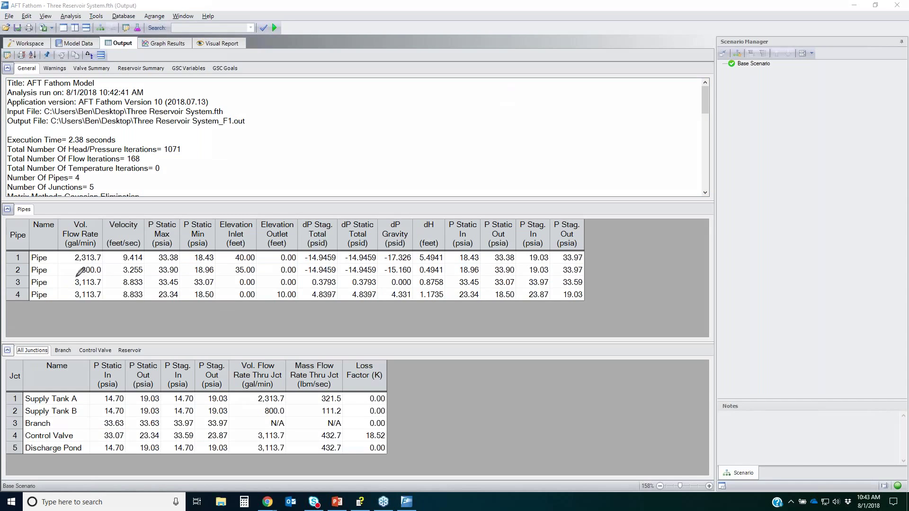
pyautogui.moveTo(105, 266)
pyautogui.mouseDown()
pyautogui.moveTo(85, 276)
pyautogui.moveTo(105, 269)
pyautogui.mouseUp()
pyautogui.moveTo(298, 274)
pyautogui.mouseDown()
pyautogui.moveTo(410, 273)
pyautogui.moveTo(337, 245)
pyautogui.moveTo(291, 251)
pyautogui.moveTo(327, 275)
pyautogui.mouseUp()
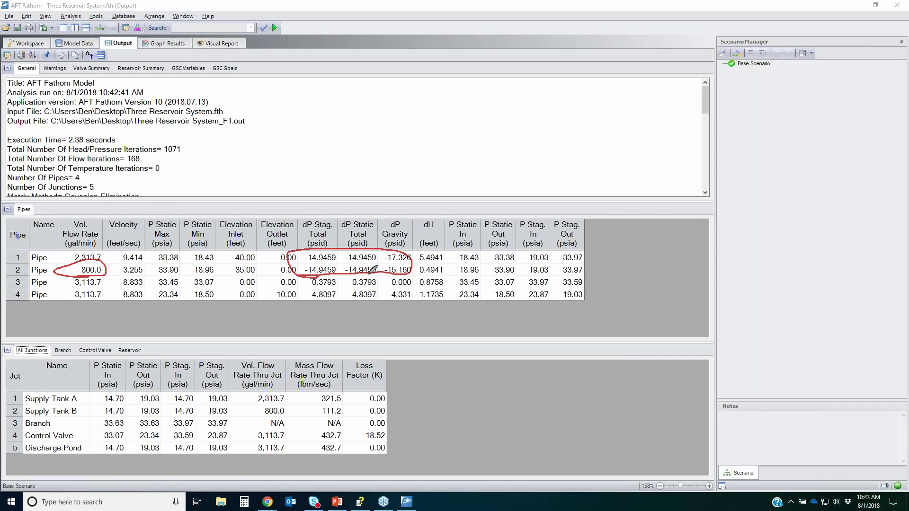
pyautogui.press('Escape')
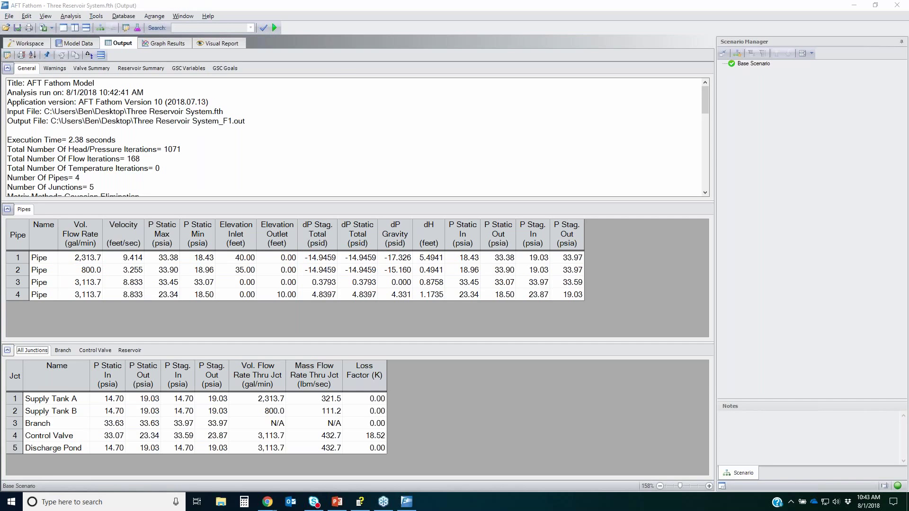
# Inspect the input and output summaries of Supply Tank B, Supply Tank A and branch J3 in turn in the workspace.
pyautogui.click(30, 43)
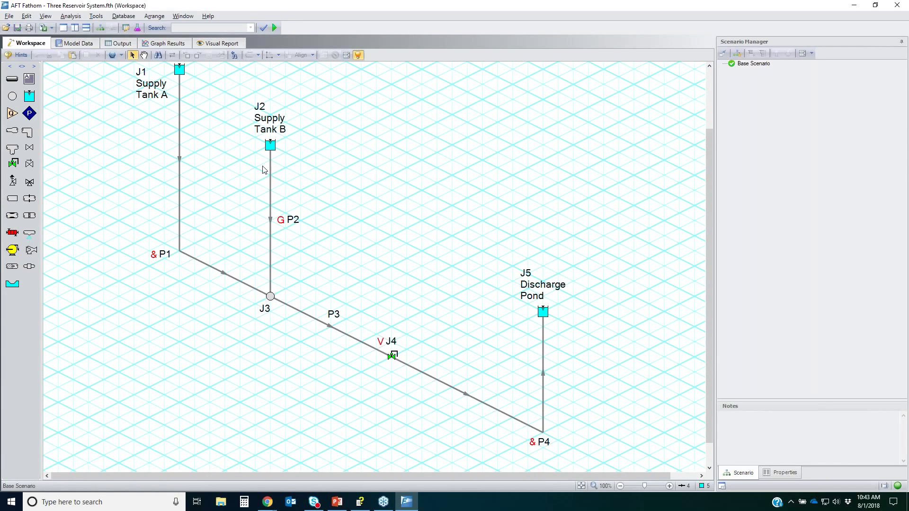
pyautogui.click(269, 148)
pyautogui.moveTo(271, 150)
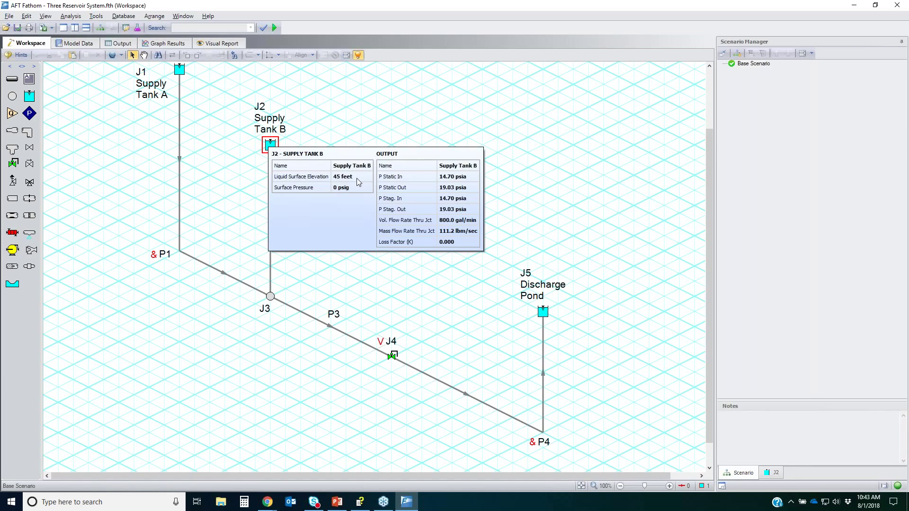
pyautogui.click(180, 71)
pyautogui.moveTo(180, 72)
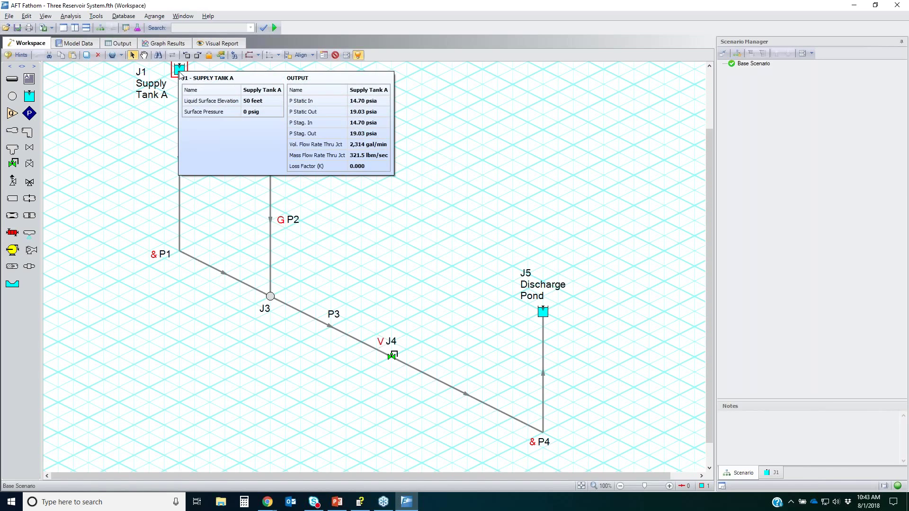
pyautogui.click(270, 297)
pyautogui.moveTo(272, 300)
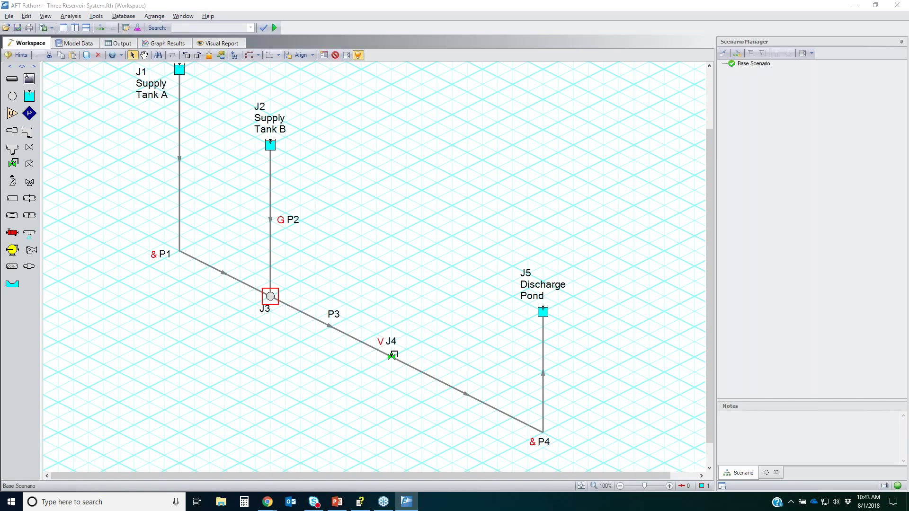
pyautogui.moveTo(303, 251)
pyautogui.mouseDown()
pyautogui.moveTo(168, 213)
pyautogui.moveTo(272, 186)
pyautogui.moveTo(345, 239)
pyautogui.moveTo(251, 236)
pyautogui.mouseUp()
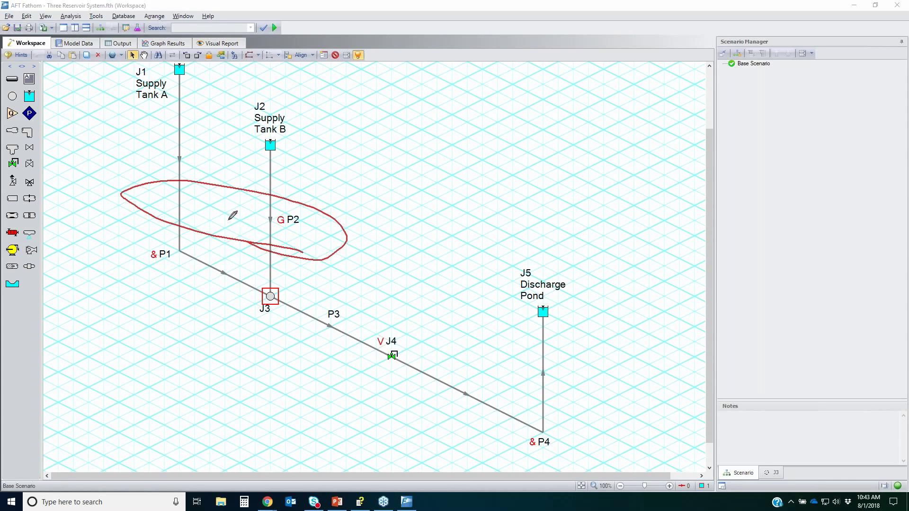
pyautogui.moveTo(183, 133)
pyautogui.mouseDown()
pyautogui.moveTo(196, 168)
pyautogui.moveTo(187, 136)
pyautogui.mouseUp()
pyautogui.moveTo(262, 189); pyautogui.dragTo(269, 233)
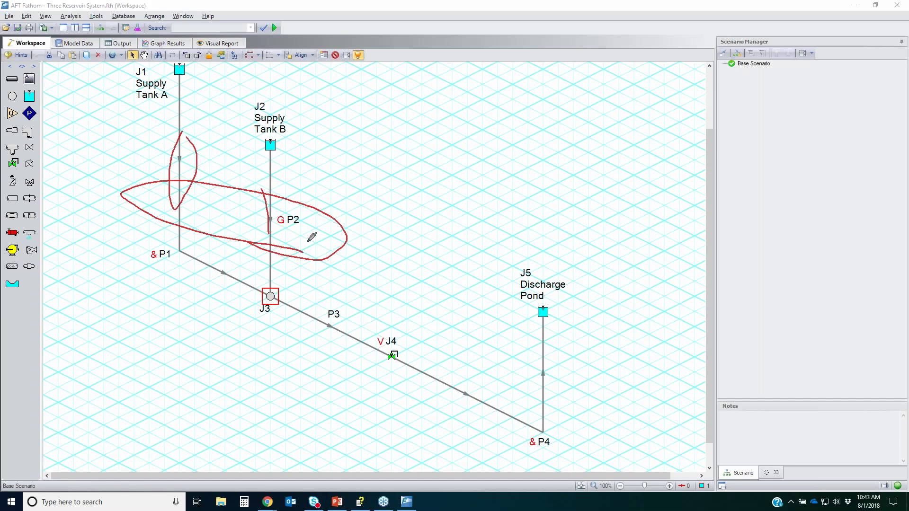
pyautogui.moveTo(242, 199)
pyautogui.mouseDown()
pyautogui.moveTo(309, 221)
pyautogui.moveTo(275, 248)
pyautogui.mouseUp()
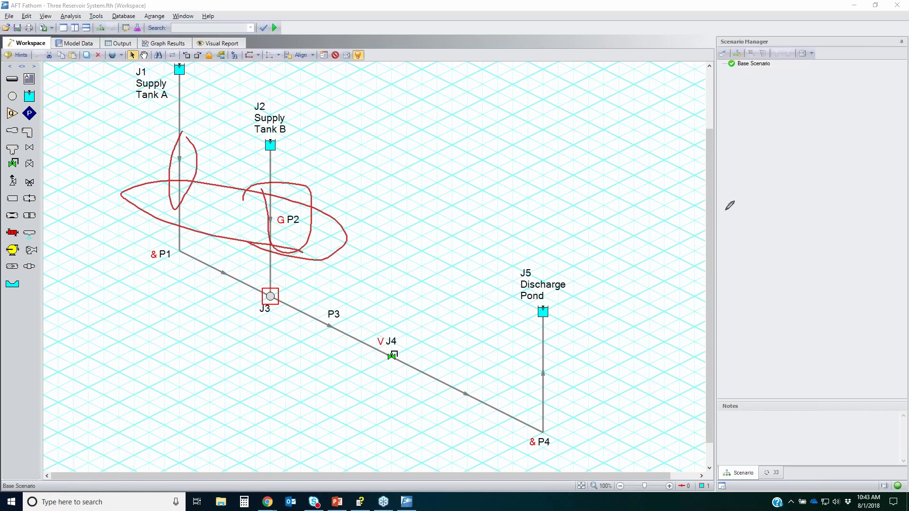
pyautogui.press('e')
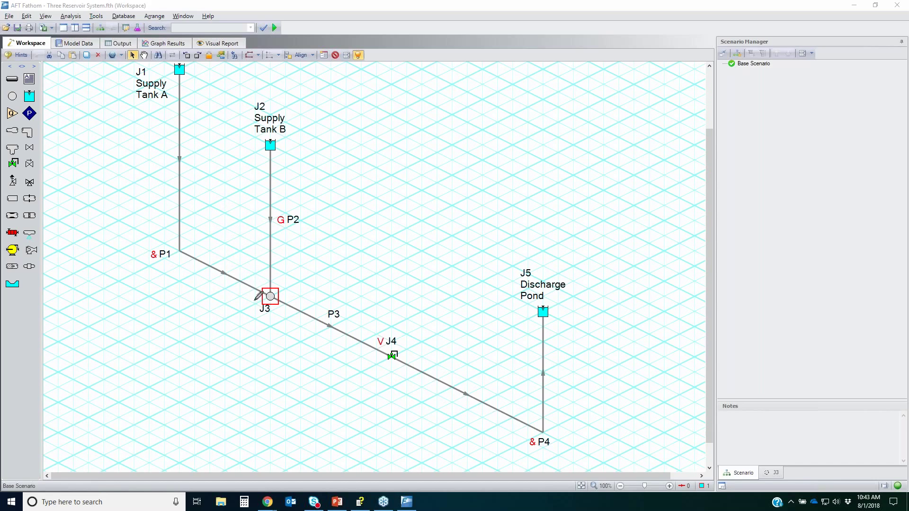
pyautogui.moveTo(256, 280)
pyautogui.mouseDown()
pyautogui.moveTo(250, 293)
pyautogui.moveTo(255, 270)
pyautogui.moveTo(279, 269)
pyautogui.moveTo(269, 276)
pyautogui.mouseUp()
pyautogui.moveTo(173, 79)
pyautogui.mouseDown()
pyautogui.moveTo(196, 82)
pyautogui.moveTo(169, 85)
pyautogui.mouseUp()
pyautogui.moveTo(280, 158)
pyautogui.mouseDown()
pyautogui.moveTo(253, 167)
pyautogui.moveTo(264, 161)
pyautogui.mouseUp()
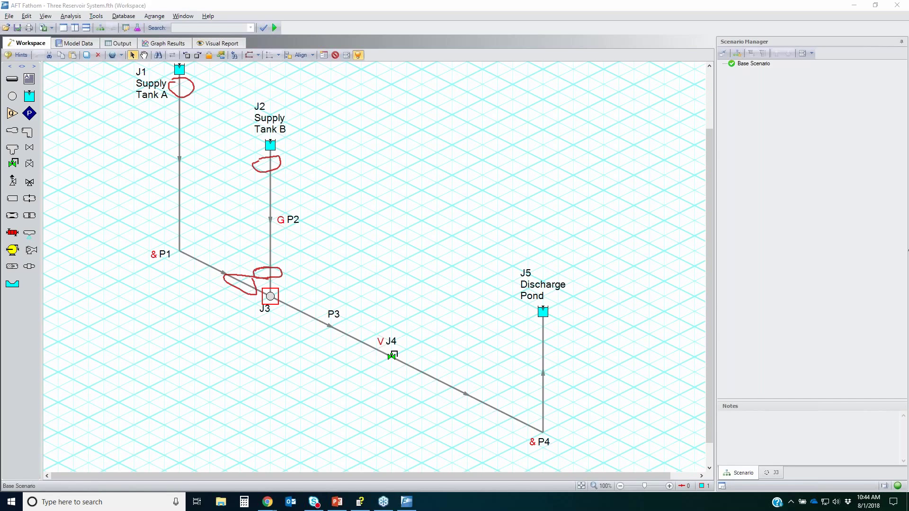
pyautogui.press('Escape')
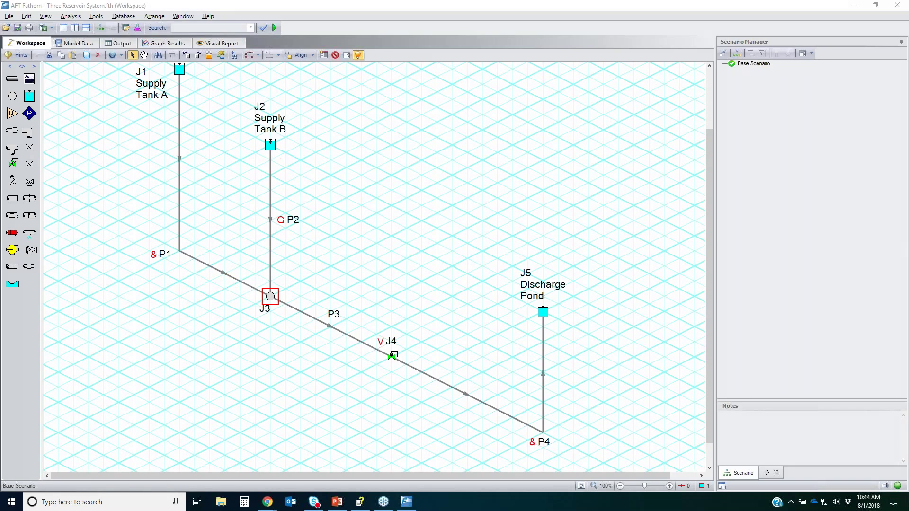
# Review the pipe parameters and their units listed in the Output Control for the results tables.
pyautogui.click(128, 44)
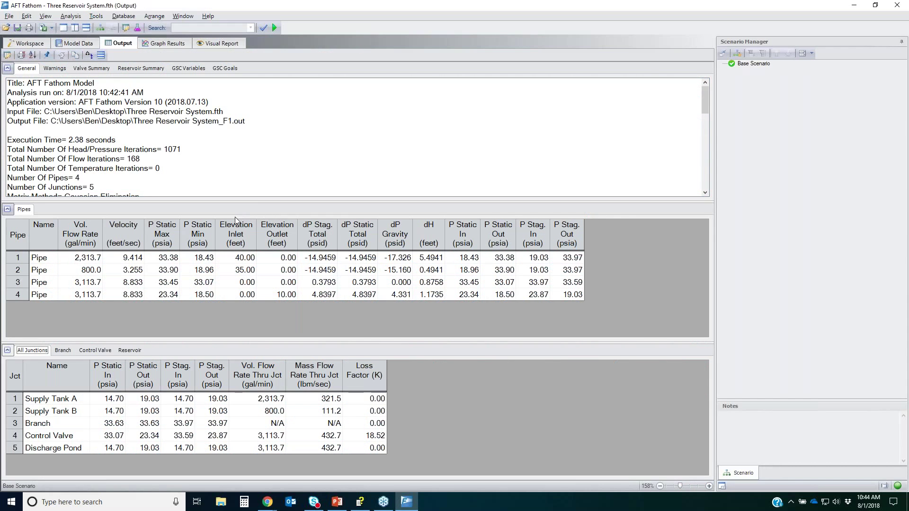
pyautogui.click(8, 55)
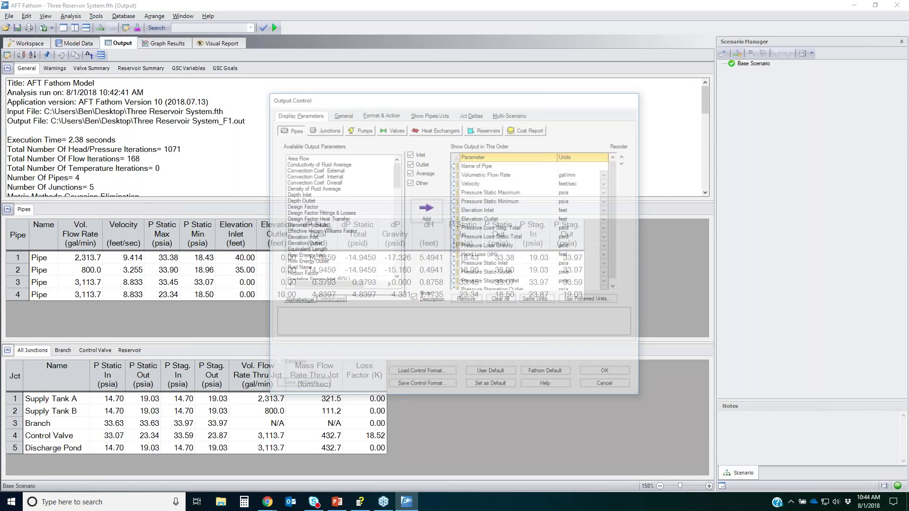
pyautogui.moveTo(396, 172); pyautogui.dragTo(376, 169)
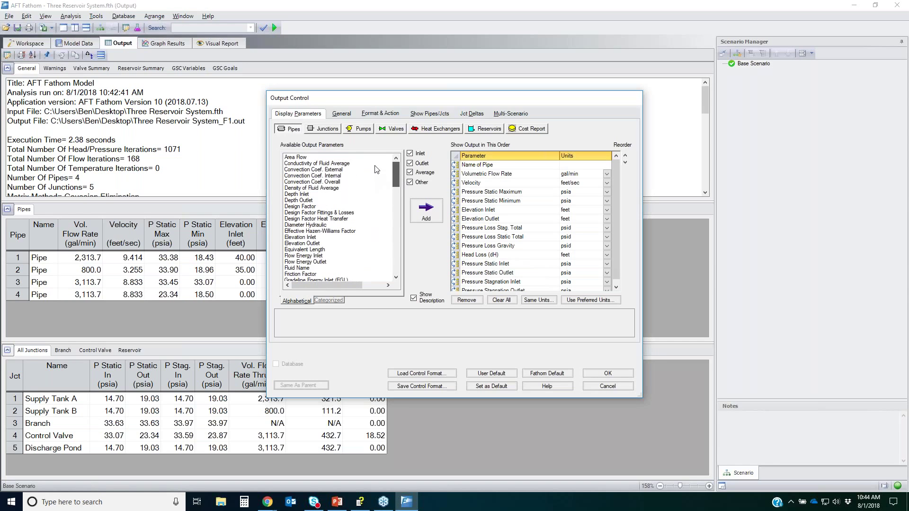
pyautogui.scroll(-1, 617, 189)
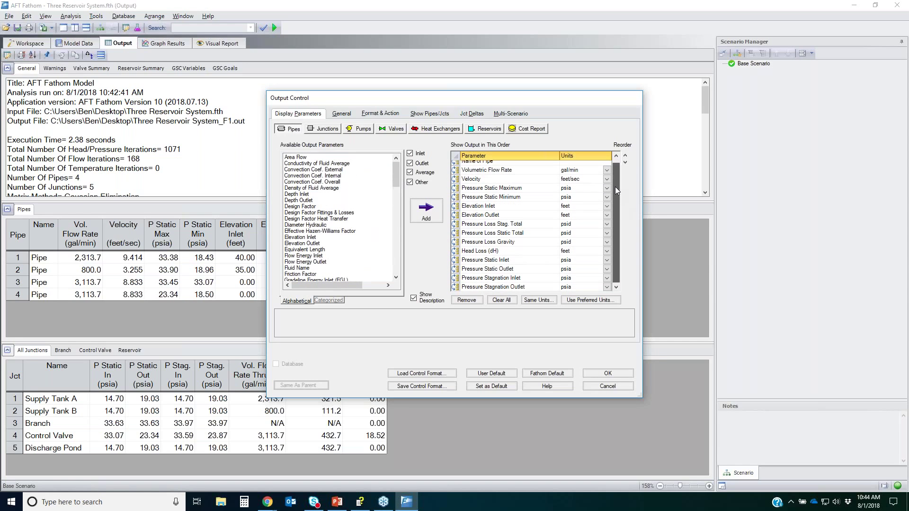
pyautogui.click(607, 171)
pyautogui.click(607, 173)
pyautogui.click(608, 173)
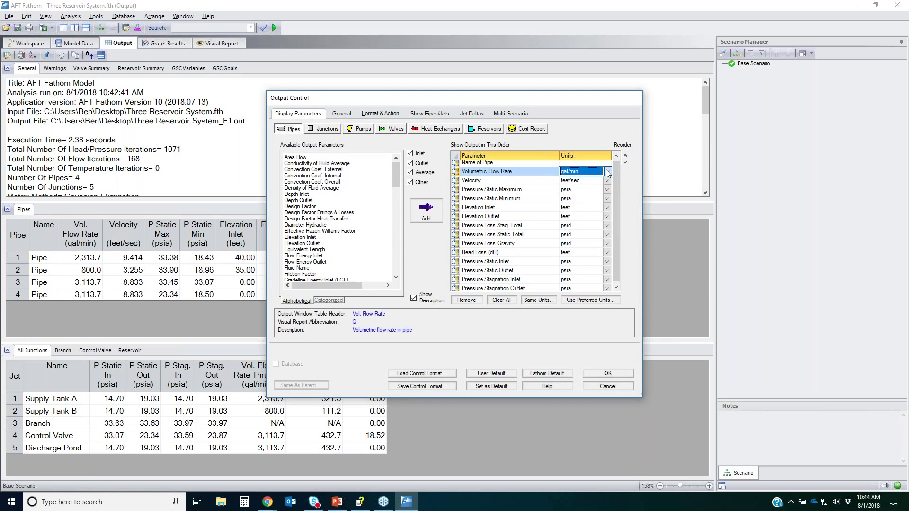
pyautogui.click(454, 165)
pyautogui.moveTo(446, 176)
pyautogui.mouseDown()
pyautogui.moveTo(445, 222)
pyautogui.moveTo(445, 161)
pyautogui.mouseUp()
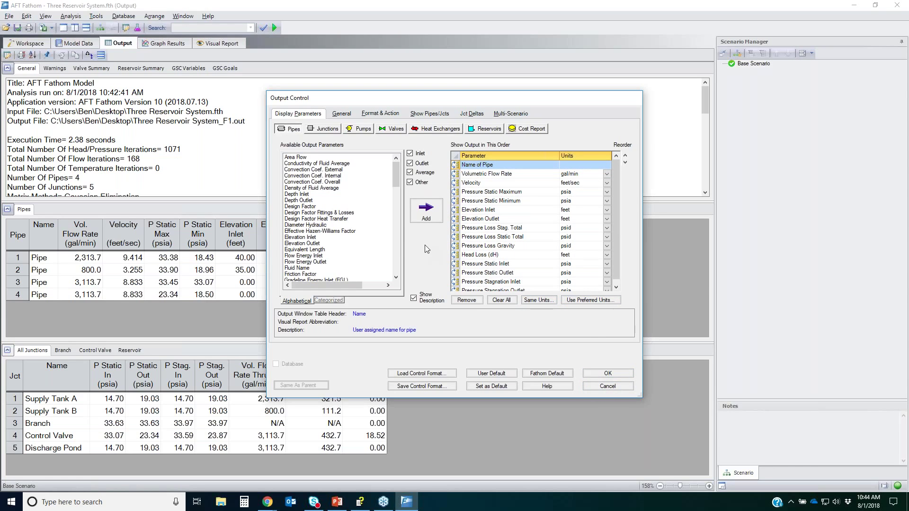
# Look through the general and format settings of the Output Control and cancel it.
pyautogui.click(345, 114)
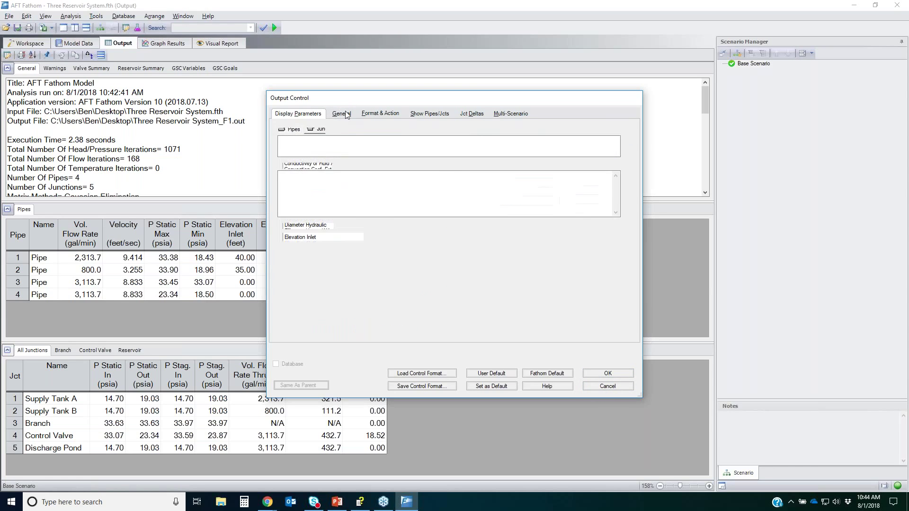
pyautogui.click(387, 114)
pyautogui.click(309, 114)
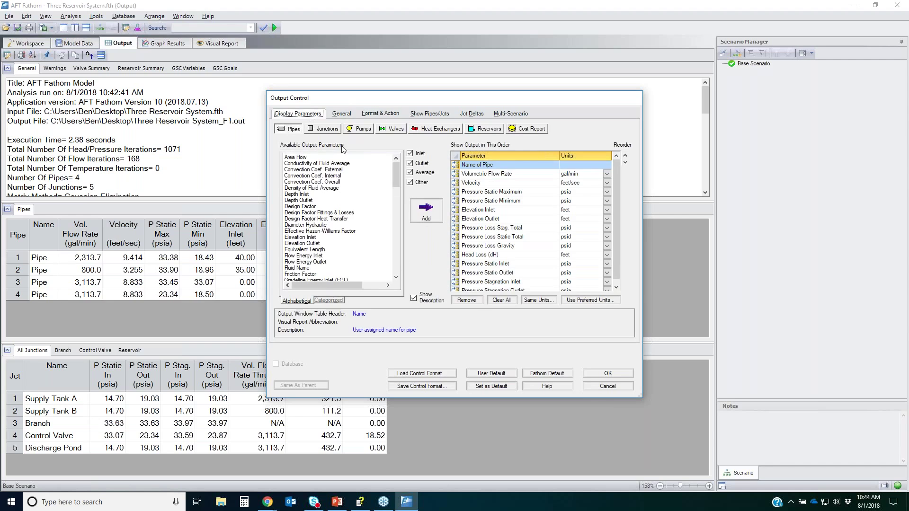
pyautogui.click(608, 385)
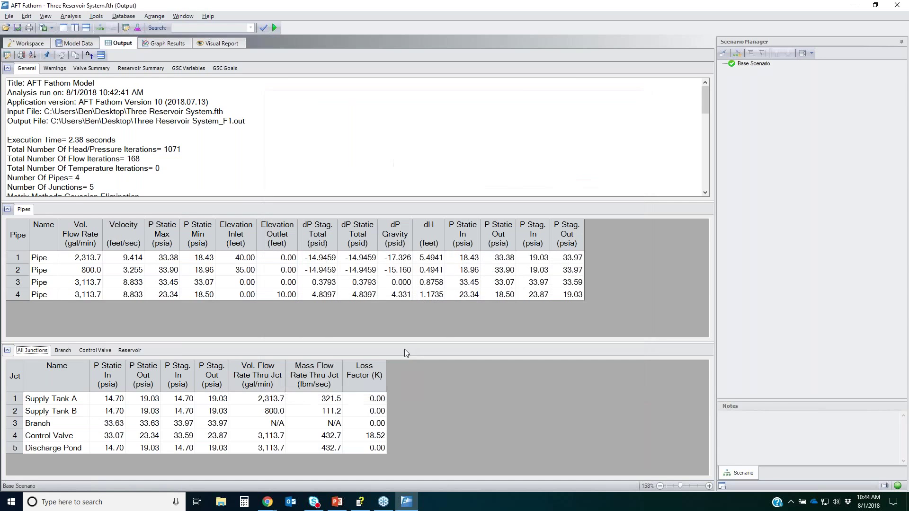
# Check the unit choices for the volumetric flow rate column of the pipe results and cancel.
pyautogui.click(87, 241)
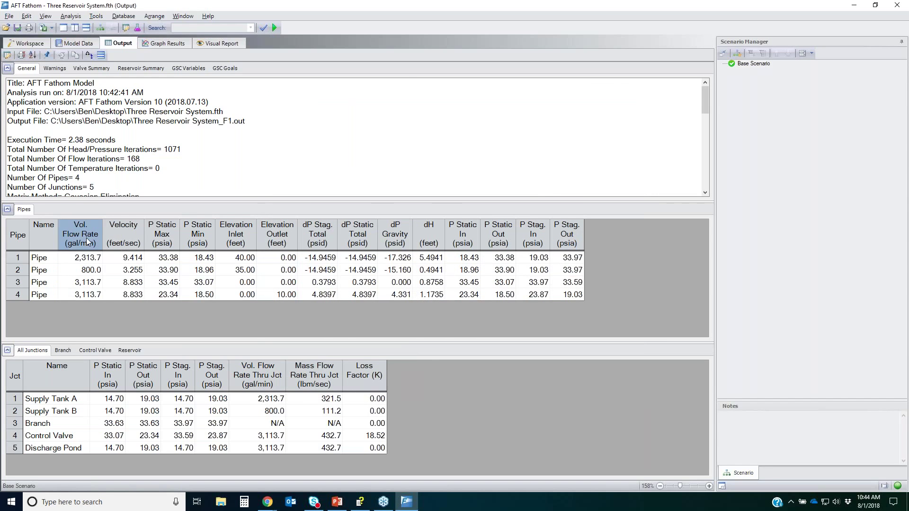
pyautogui.doubleClick(87, 242)
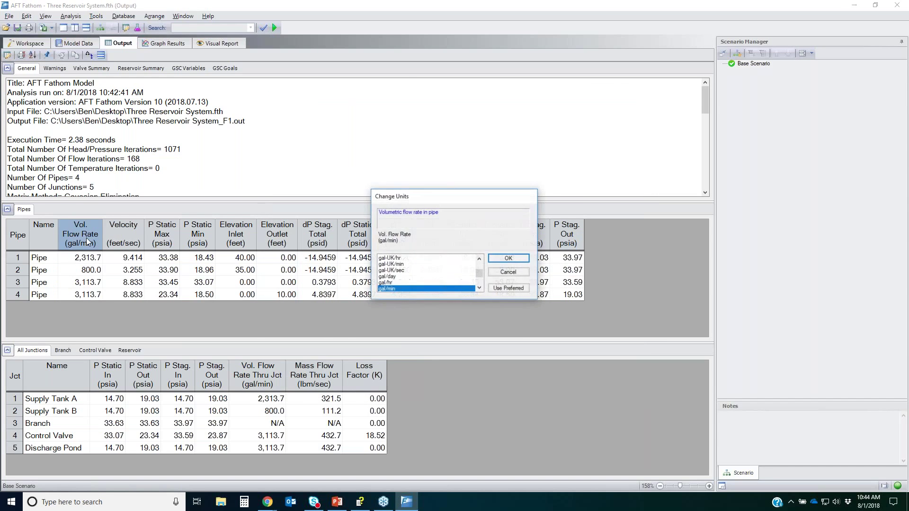
pyautogui.click(503, 274)
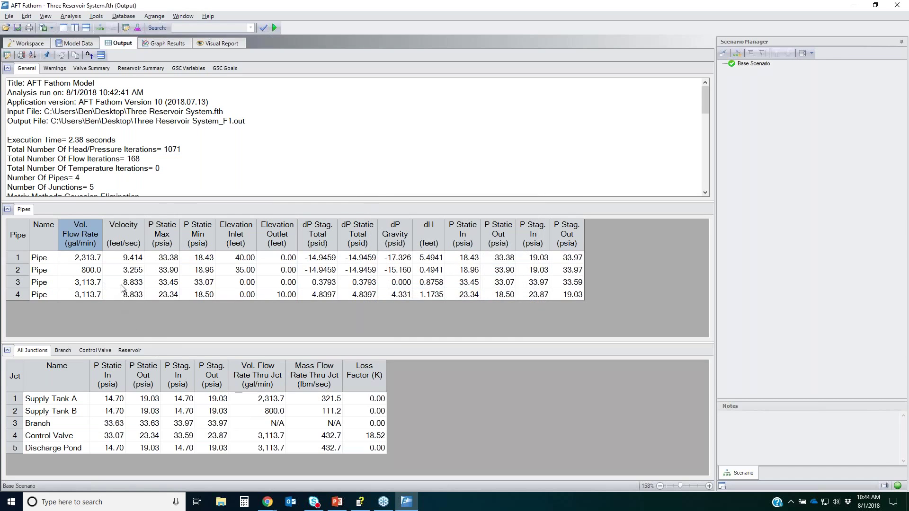
# Review the goal seek results for the J4 control setpoint variable and the P2 flow rate goal.
pyautogui.click(189, 68)
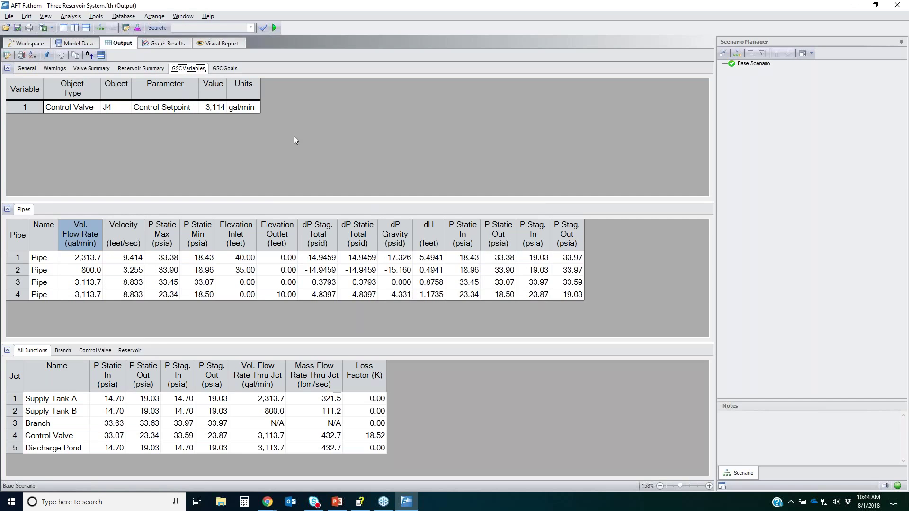
pyautogui.click(220, 108)
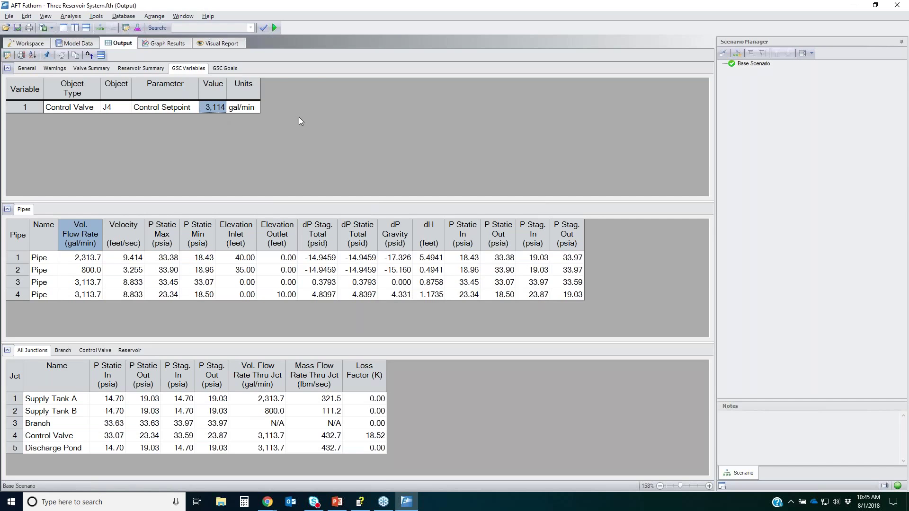
pyautogui.click(224, 69)
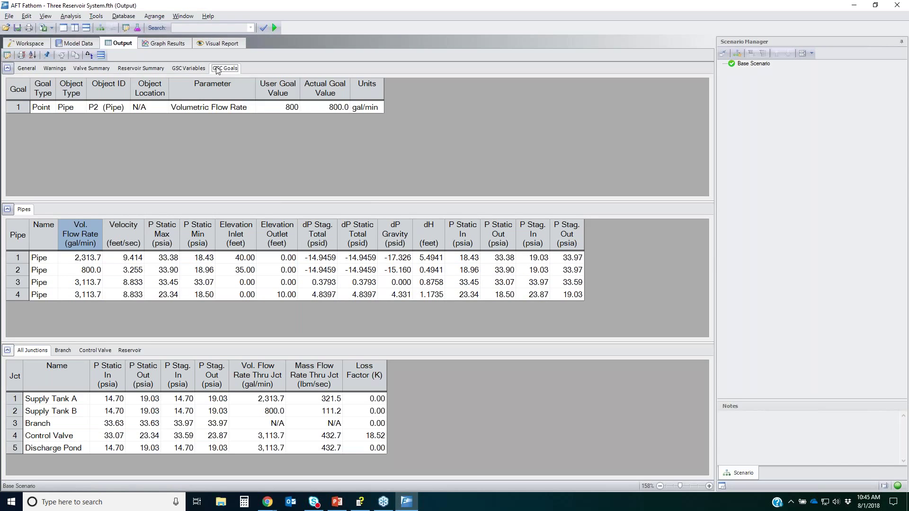
pyautogui.click(284, 110)
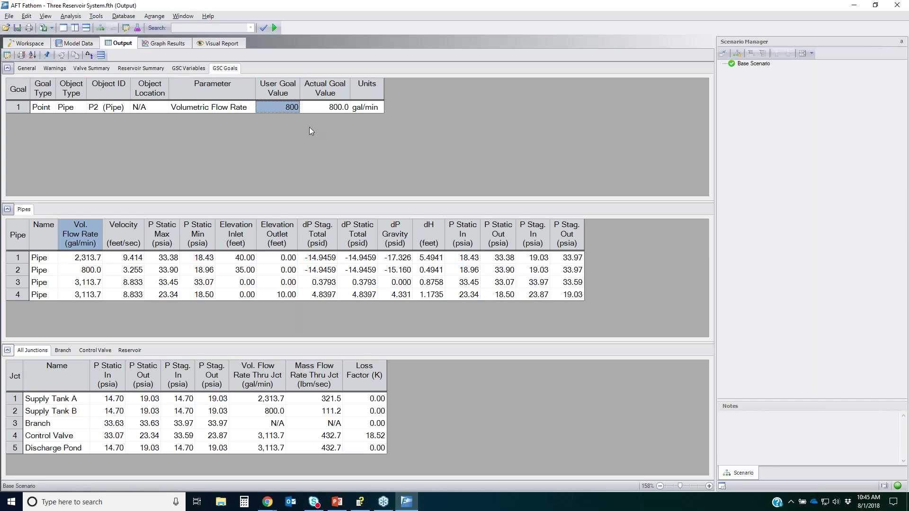
# Open the Visual Report Control and check the PowerPoint slide for the system results it asks for.
pyautogui.click(212, 43)
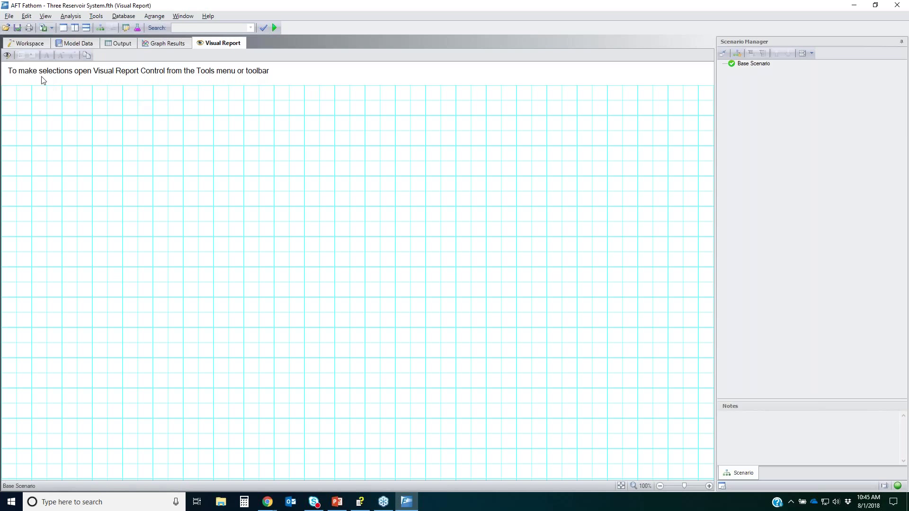
pyautogui.click(8, 55)
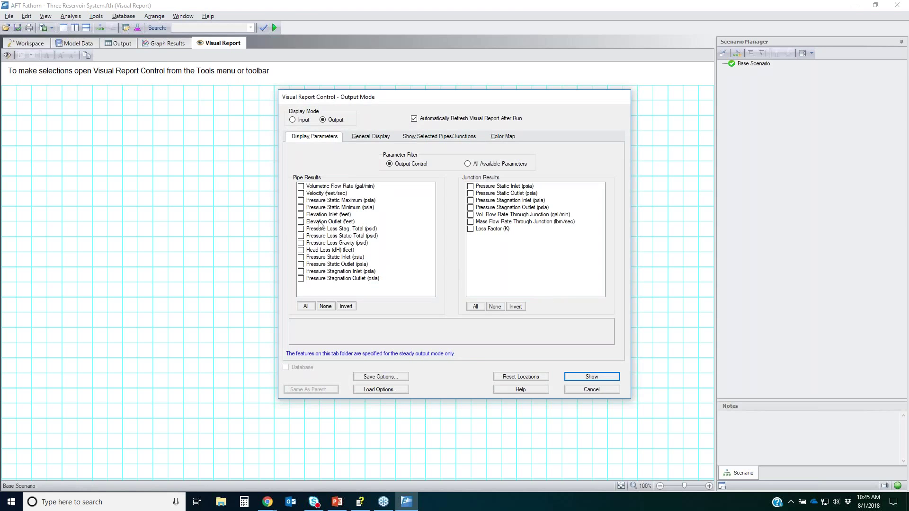
pyautogui.click(335, 503)
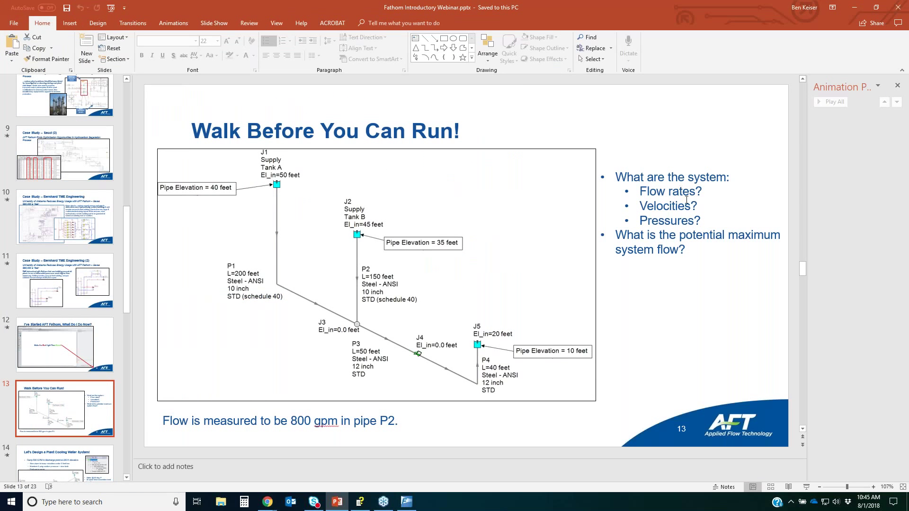
pyautogui.doubleClick(593, 13)
pyautogui.press('super+Down')
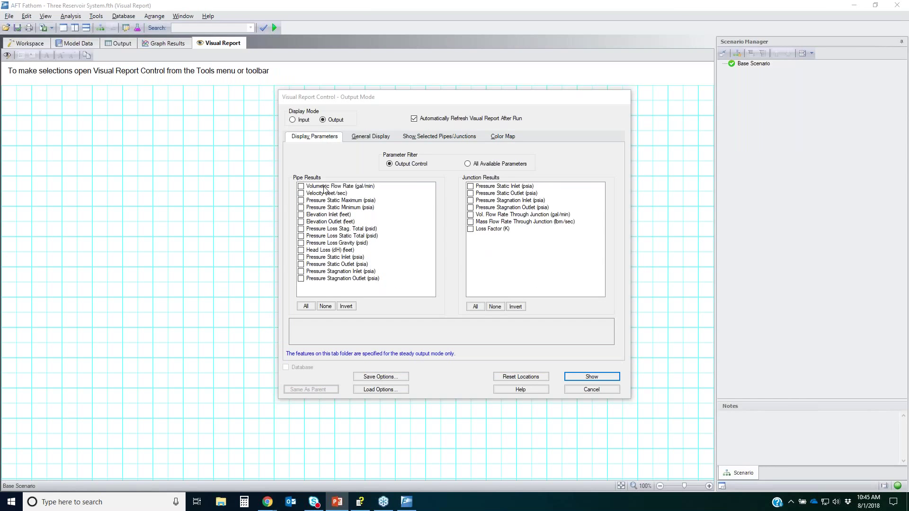
# Include volumetric flow rate, velocity, and stagnation inlet and outlet pressures for pipes, plus loss factor (K) for junctions, in the visual report.
pyautogui.click(309, 188)
pyautogui.click(301, 186)
pyautogui.click(301, 193)
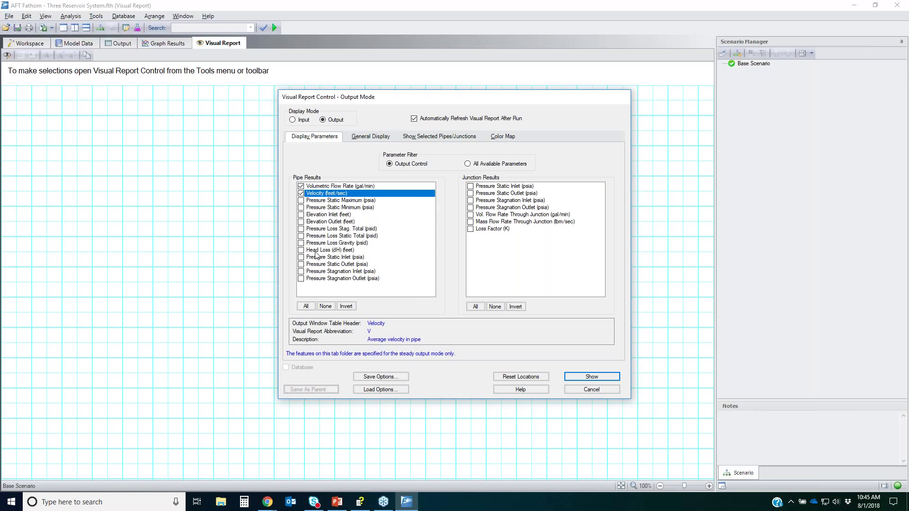
pyautogui.click(301, 271)
pyautogui.click(301, 278)
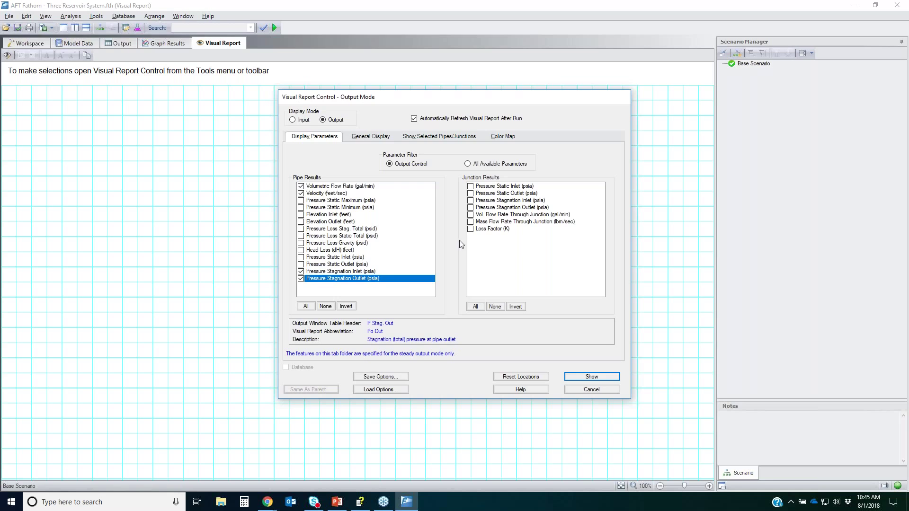
pyautogui.click(471, 230)
pyautogui.click(471, 229)
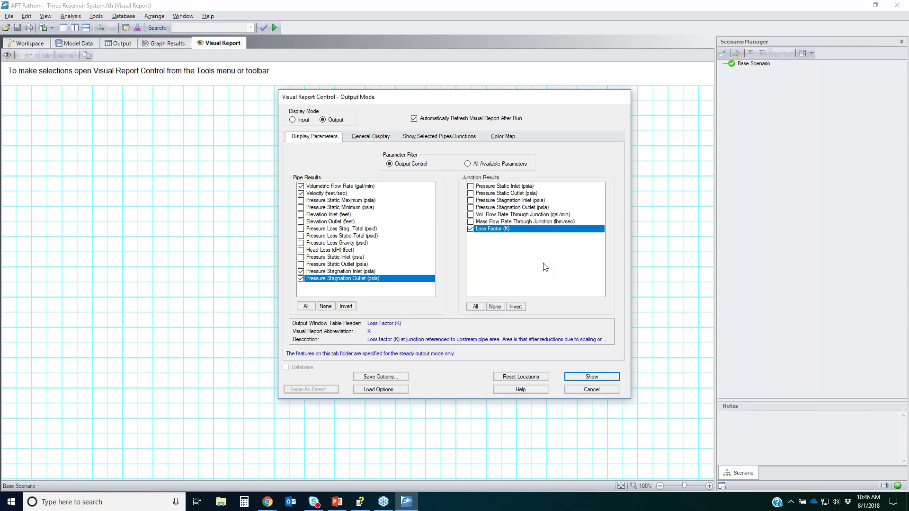
# Hide the data for every junction except J4, show the names of J1, J2 and J5, and generate the visual report fitted to the view.
pyautogui.click(423, 137)
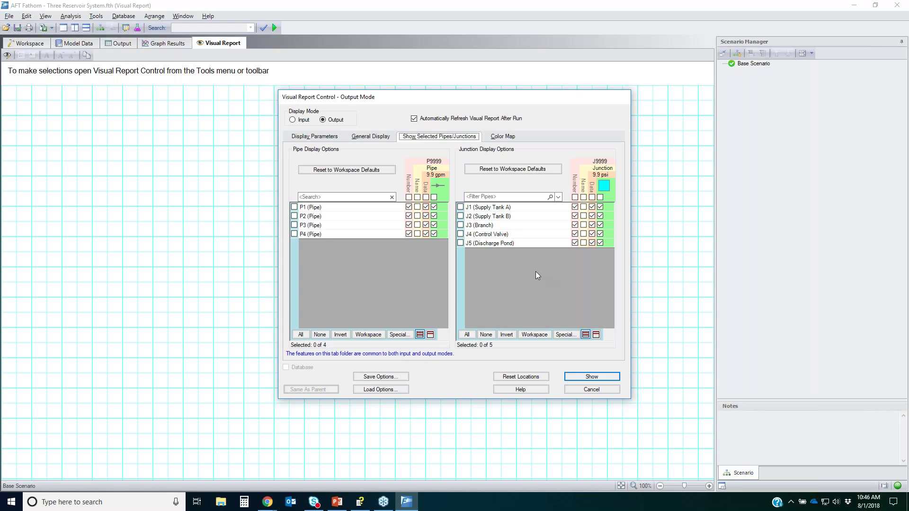
pyautogui.click(460, 234)
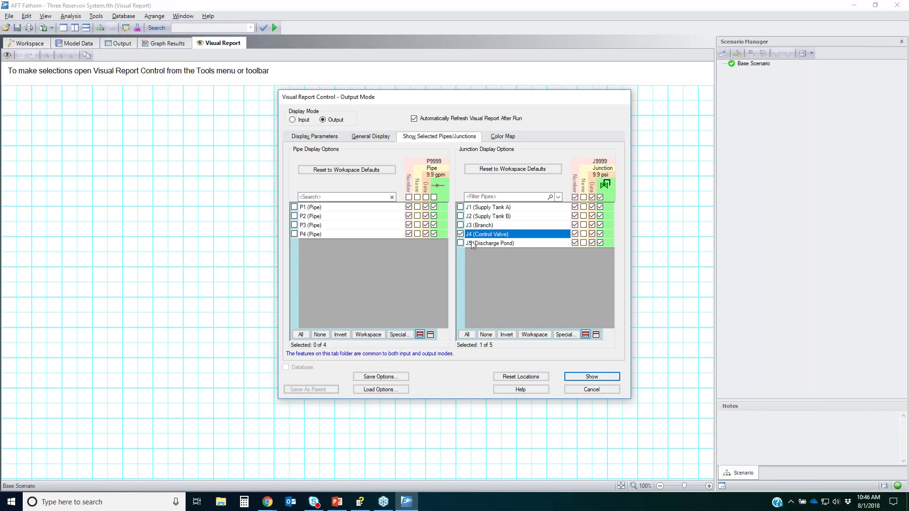
pyautogui.click(506, 335)
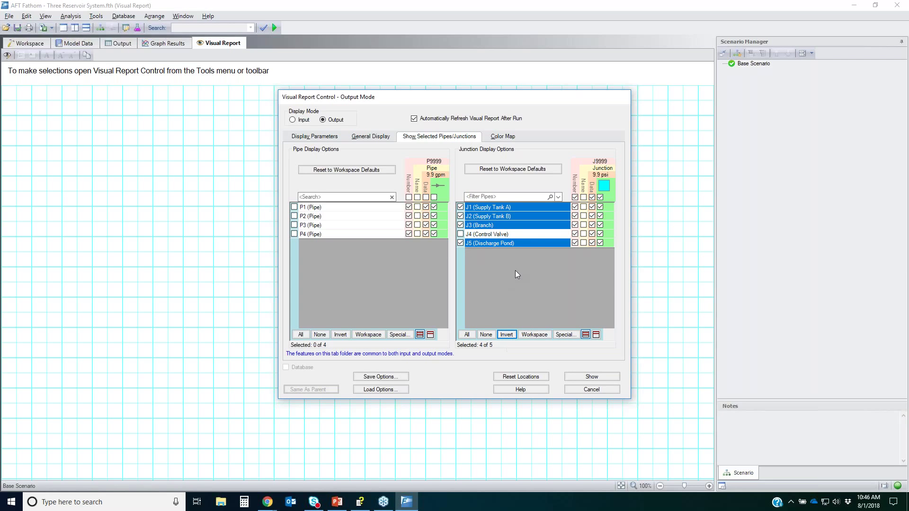
pyautogui.click(593, 200)
pyautogui.click(592, 197)
pyautogui.click(580, 377)
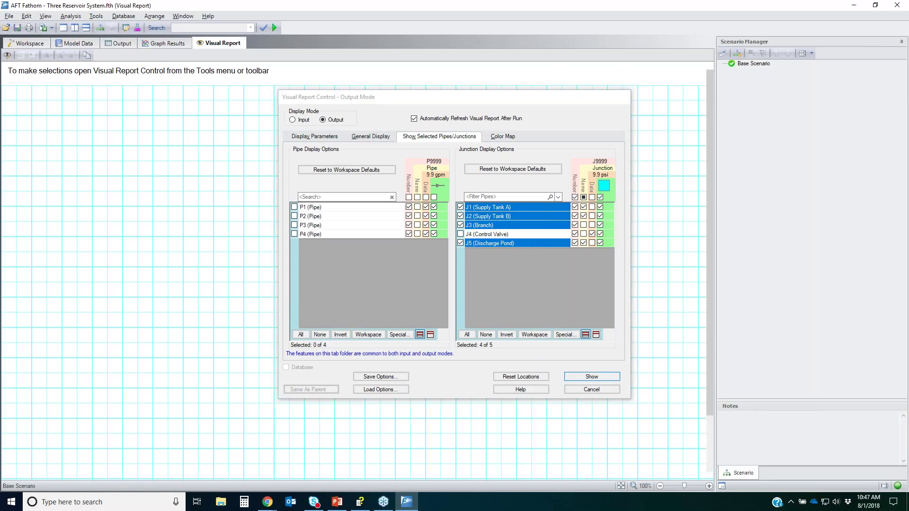
pyautogui.click(623, 487)
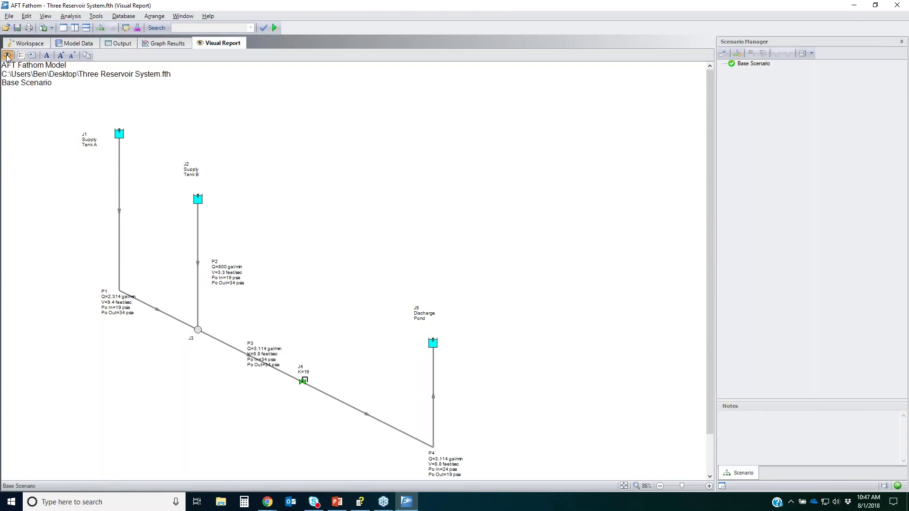
# Turn off the analysis title, input filename and scenario name in the visual report's general display options.
pyautogui.doubleClick(225, 177)
pyautogui.click(370, 137)
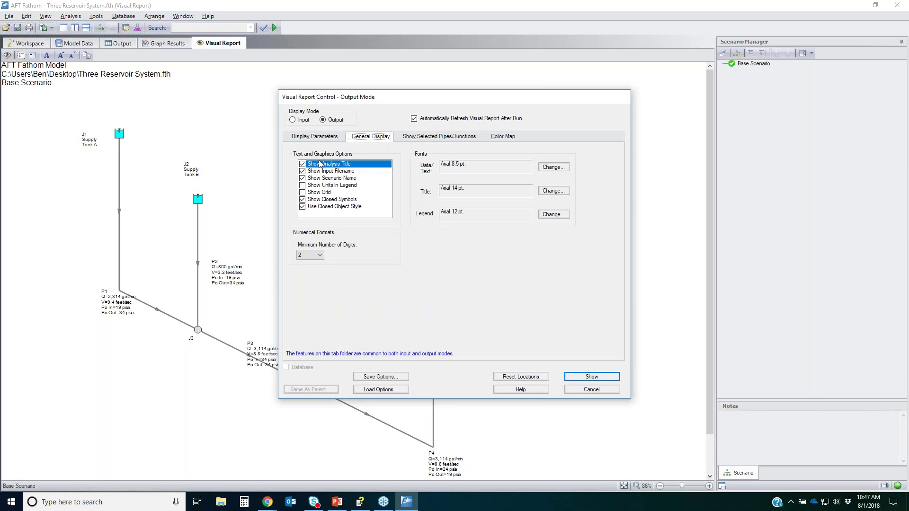
pyautogui.click(302, 164)
pyautogui.click(303, 171)
pyautogui.click(303, 178)
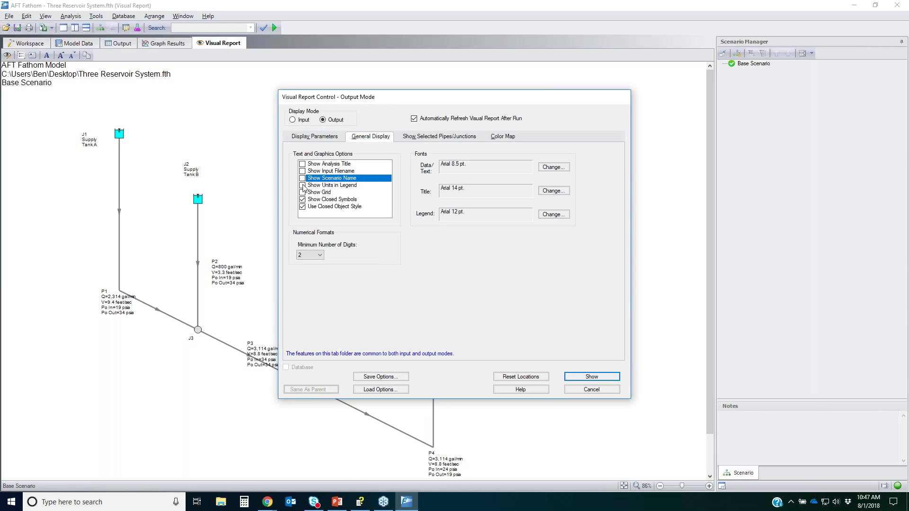
# Set the visual report's minimum number of digits to 3 and its data text font size to 14.
pyautogui.click(316, 255)
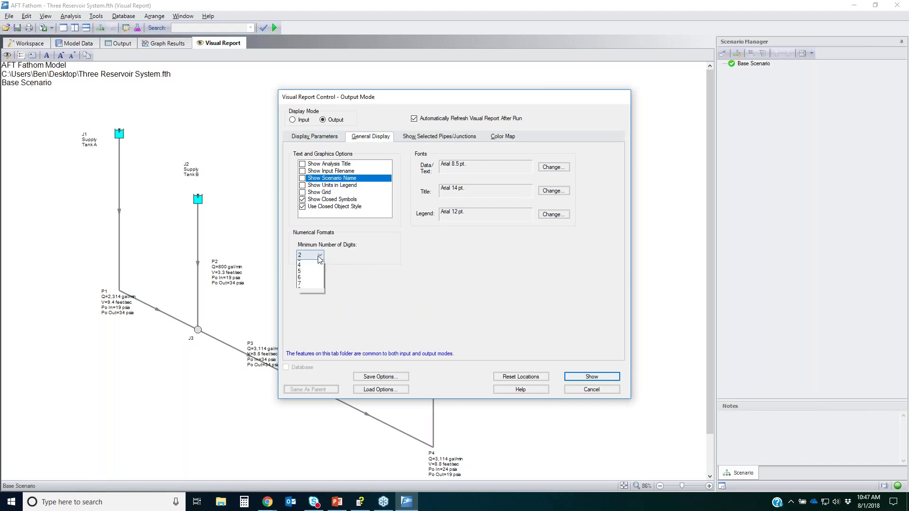
pyautogui.click(307, 278)
pyautogui.click(567, 172)
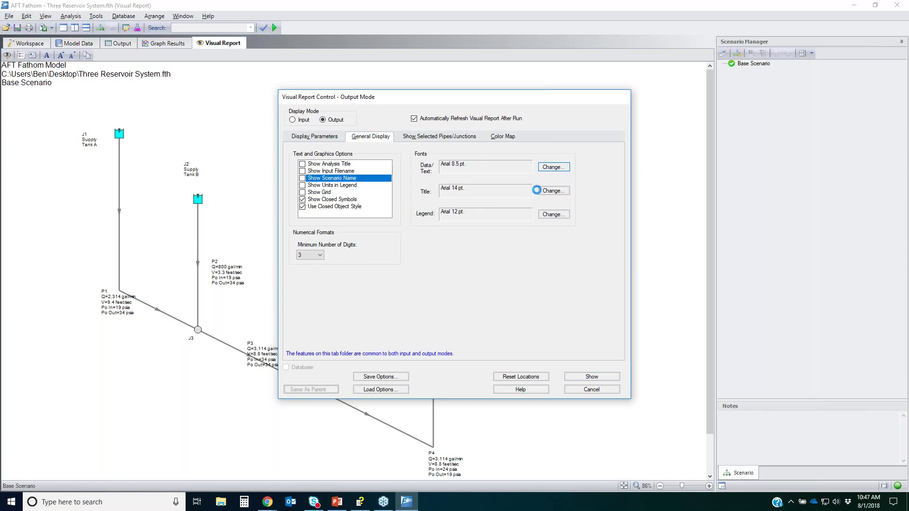
pyautogui.click(496, 188)
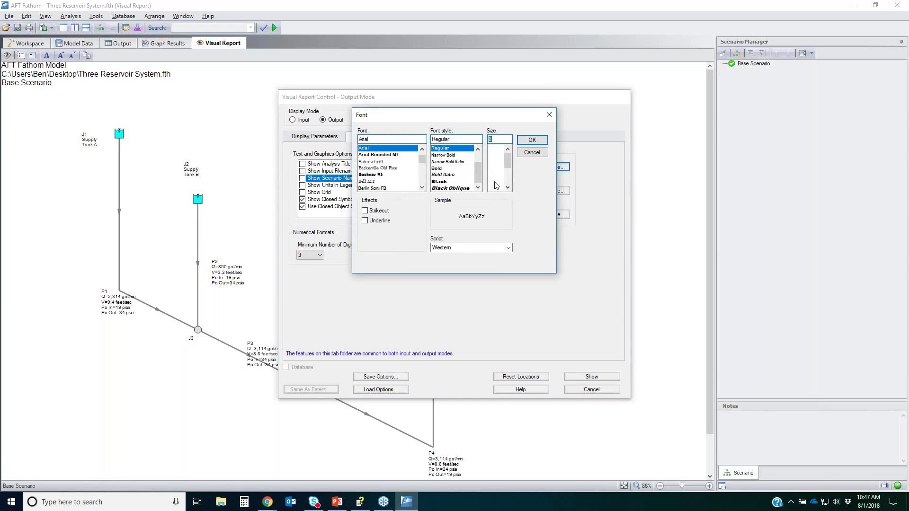
pyautogui.click(532, 139)
# Set the title font size and the data text font size of the visual report to 16.
pyautogui.click(549, 191)
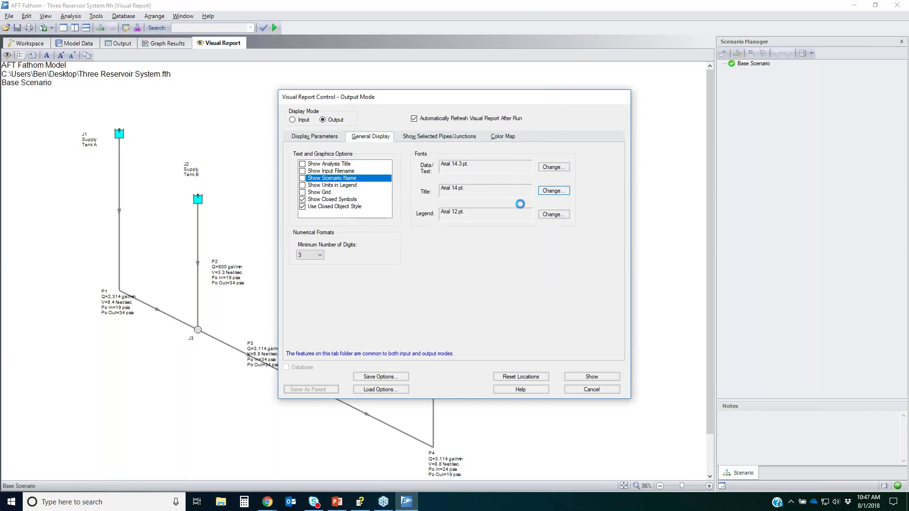
pyautogui.moveTo(506, 177); pyautogui.dragTo(507, 166)
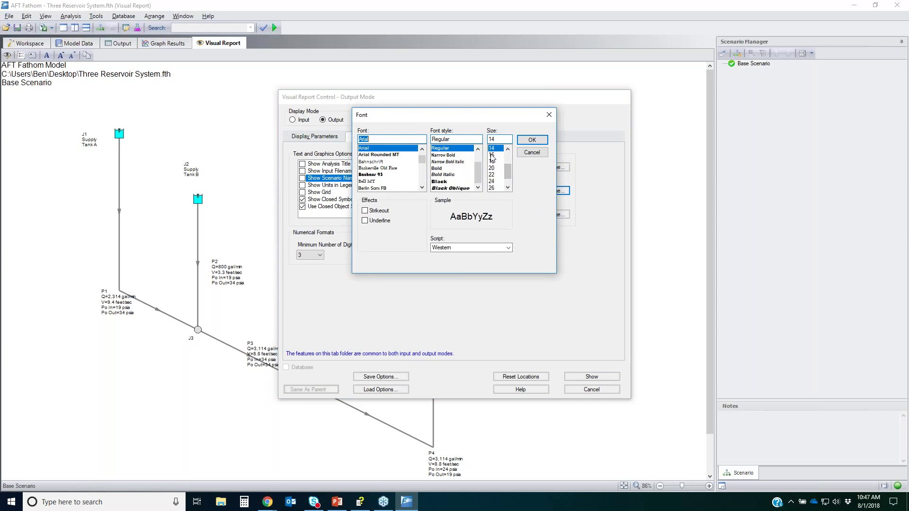
pyautogui.click(493, 155)
pyautogui.click(532, 139)
pyautogui.click(545, 168)
pyautogui.click(492, 155)
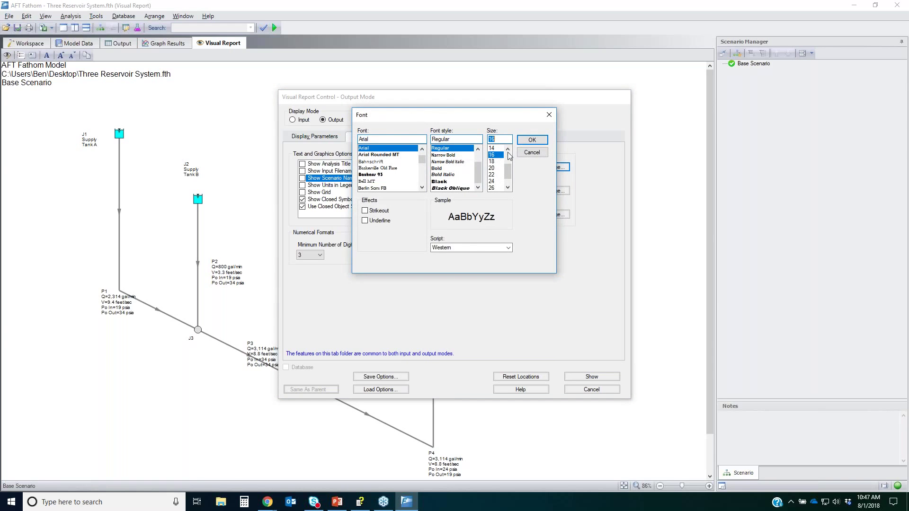
pyautogui.click(532, 139)
# Set the legend font size to 16 and show the visual report fitted to the view.
pyautogui.click(552, 216)
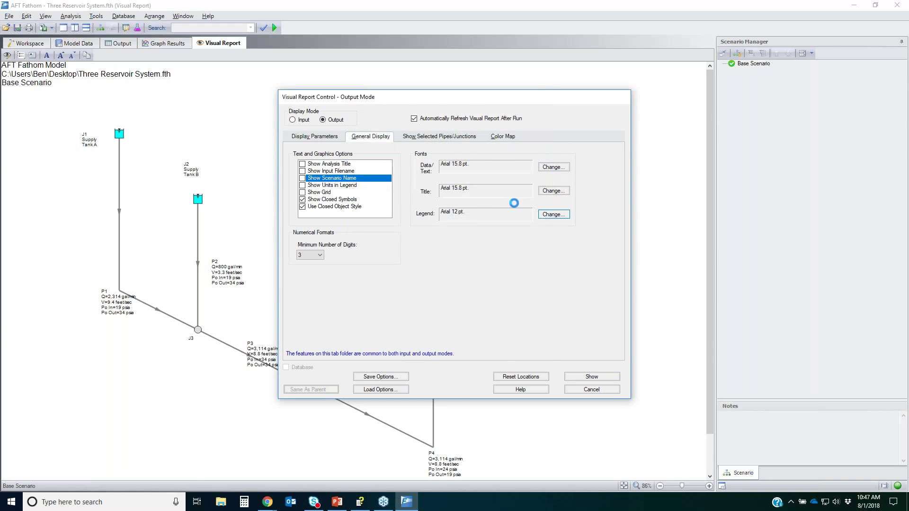
pyautogui.click(496, 162)
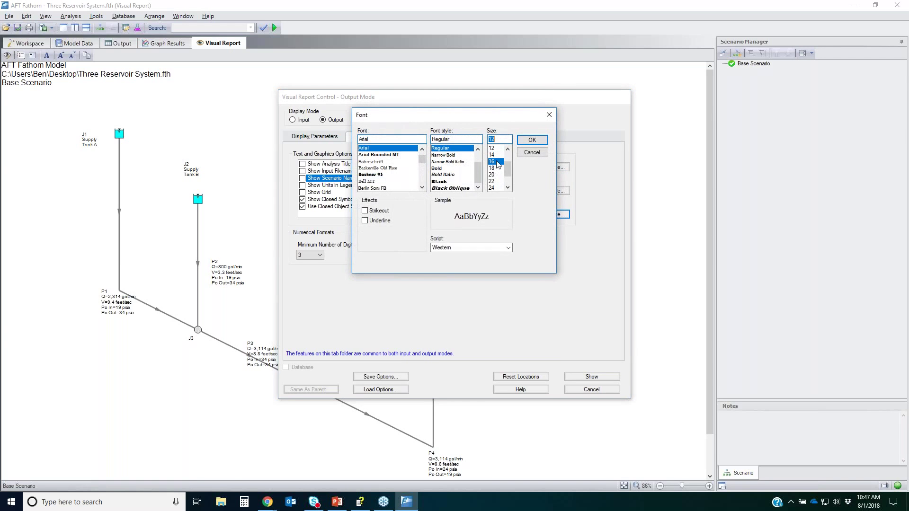
pyautogui.click(533, 140)
pyautogui.click(592, 376)
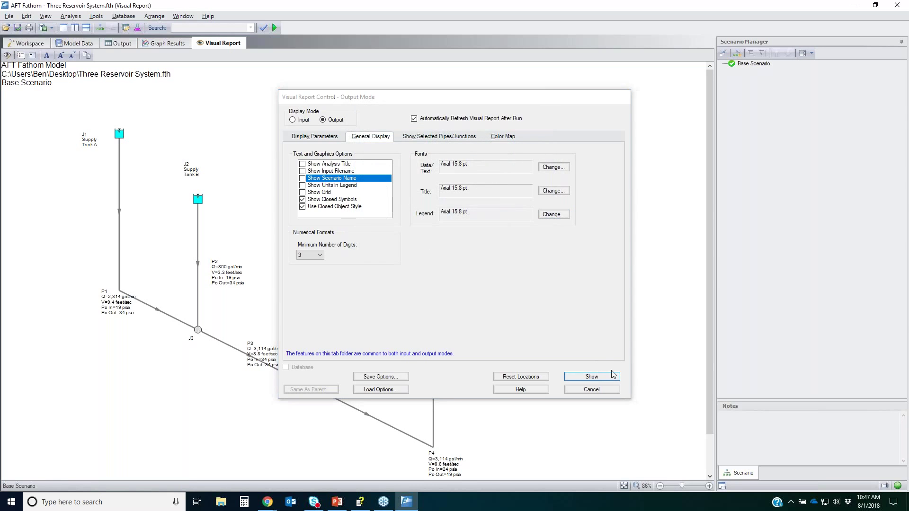
pyautogui.click(625, 486)
# Reposition the labels of P1 to P4, J1 and J4 in the visual report so they stand clear of the pipes.
pyautogui.moveTo(313, 332); pyautogui.dragTo(256, 344)
pyautogui.click(338, 346)
pyautogui.moveTo(345, 365); pyautogui.dragTo(341, 366)
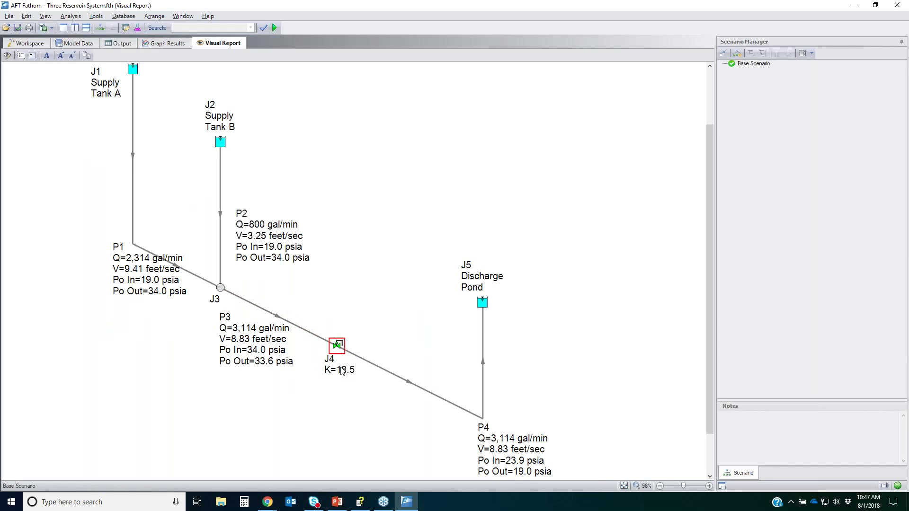
pyautogui.moveTo(138, 282); pyautogui.dragTo(78, 223)
pyautogui.moveTo(286, 239); pyautogui.dragTo(277, 216)
pyautogui.moveTo(101, 99); pyautogui.dragTo(106, 94)
pyautogui.moveTo(513, 453); pyautogui.dragTo(528, 388)
pyautogui.click(180, 313)
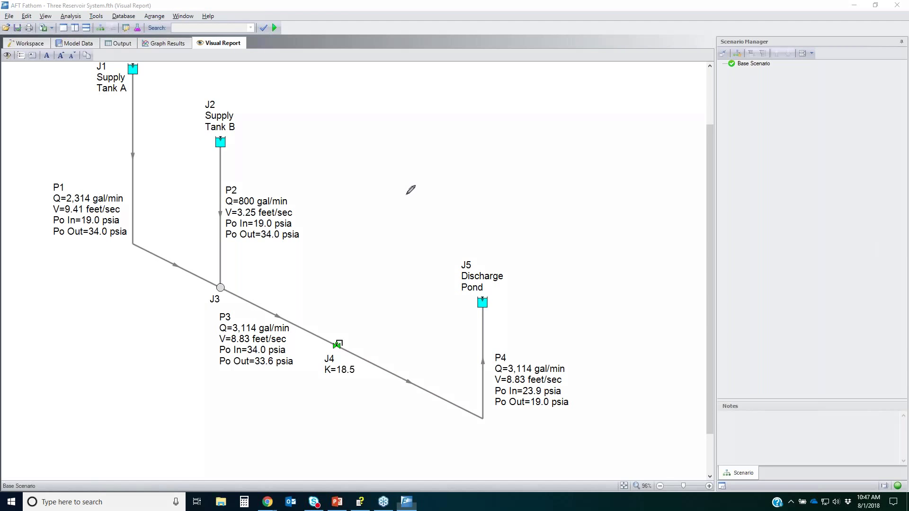
# Highlight the pipe velocities, P1 and P2 pressures and flow path from J3 to J5 in red ink, and clear the markup.
pyautogui.moveTo(121, 211); pyautogui.dragTo(135, 206)
pyautogui.moveTo(310, 208); pyautogui.dragTo(314, 209)
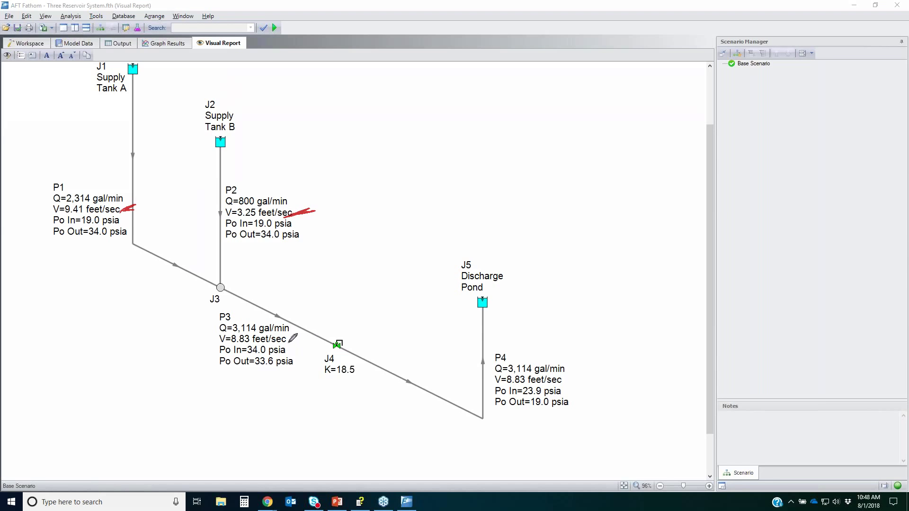
pyautogui.moveTo(313, 325); pyautogui.dragTo(294, 337)
pyautogui.moveTo(131, 213)
pyautogui.mouseDown()
pyautogui.moveTo(134, 227)
pyautogui.moveTo(94, 253)
pyautogui.moveTo(122, 214)
pyautogui.mouseUp()
pyautogui.moveTo(219, 219)
pyautogui.mouseDown()
pyautogui.moveTo(315, 230)
pyautogui.moveTo(220, 242)
pyautogui.moveTo(231, 219)
pyautogui.mouseUp()
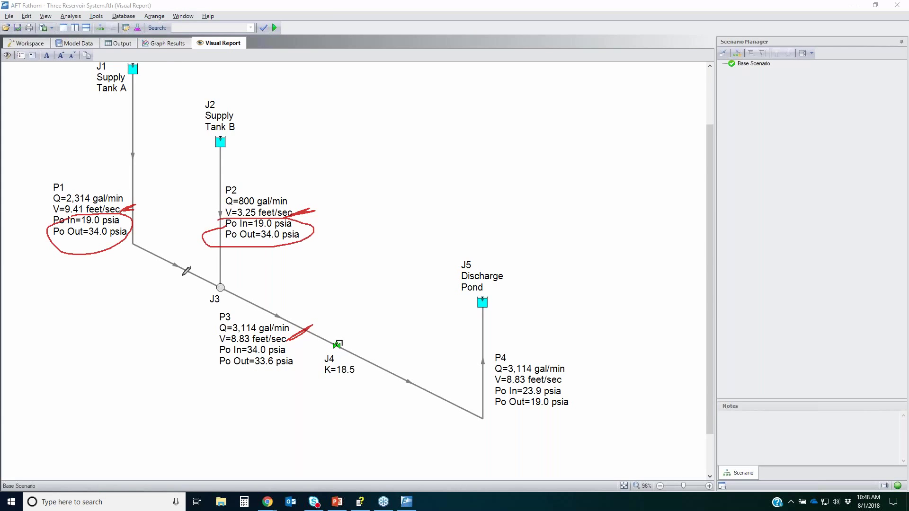
pyautogui.moveTo(205, 271)
pyautogui.mouseDown()
pyautogui.moveTo(226, 281)
pyautogui.moveTo(181, 273)
pyautogui.mouseUp()
pyautogui.moveTo(220, 300); pyautogui.dragTo(249, 313)
pyautogui.moveTo(297, 341)
pyautogui.mouseDown()
pyautogui.moveTo(460, 407)
pyautogui.moveTo(494, 377)
pyautogui.moveTo(477, 307)
pyautogui.mouseUp()
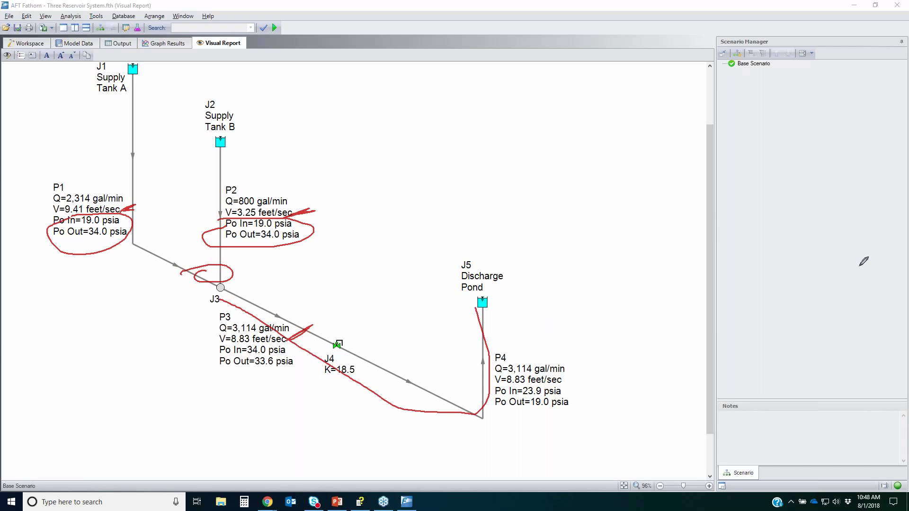
pyautogui.press('Escape')
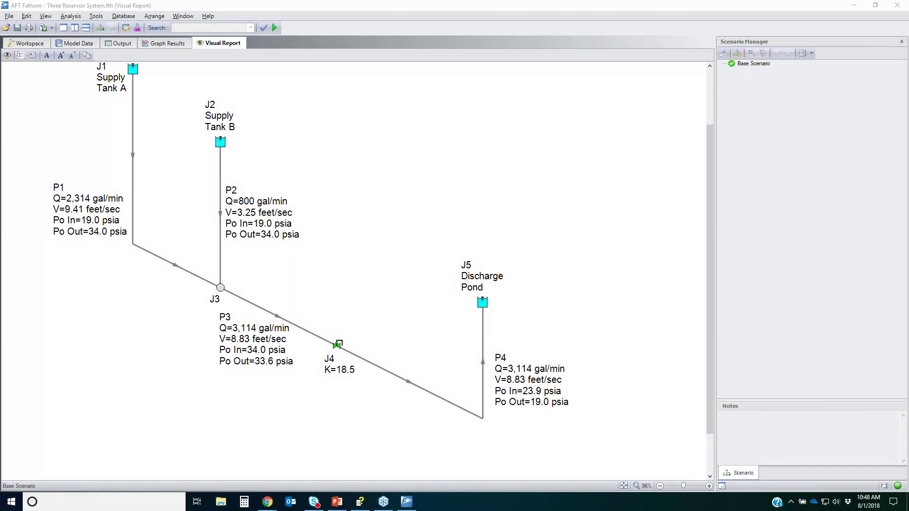
# Return to the Workspace and check the system questions on the PowerPoint slide before switching back to AFT Fathom.
pyautogui.click(28, 44)
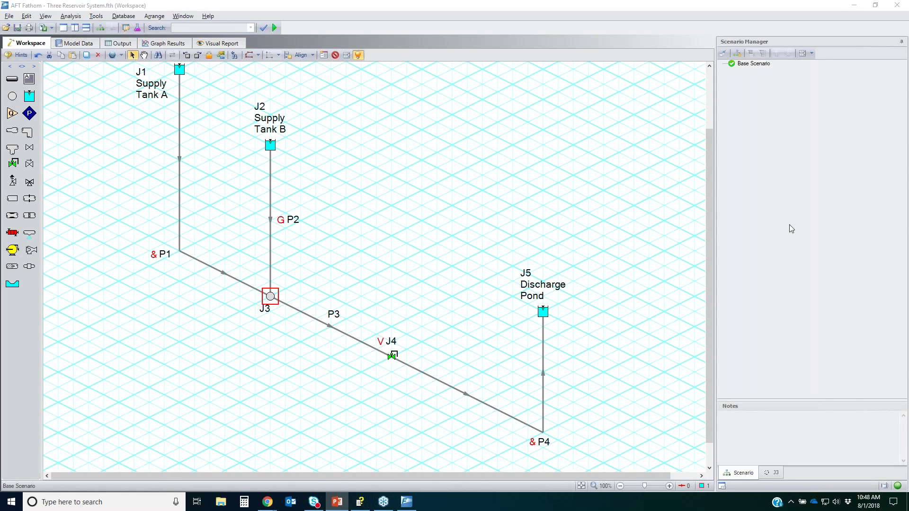
pyautogui.hotkey('alt', 'Tab')
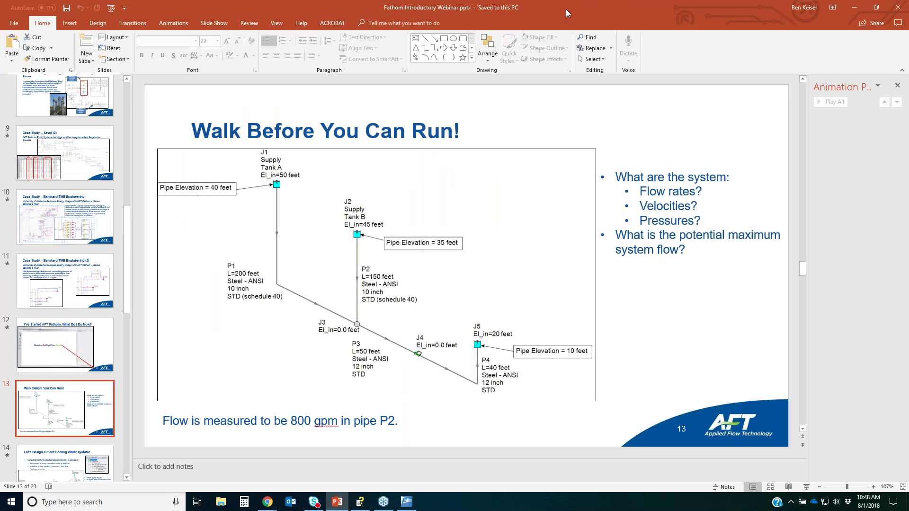
pyautogui.hotkey('alt', 'Tab')
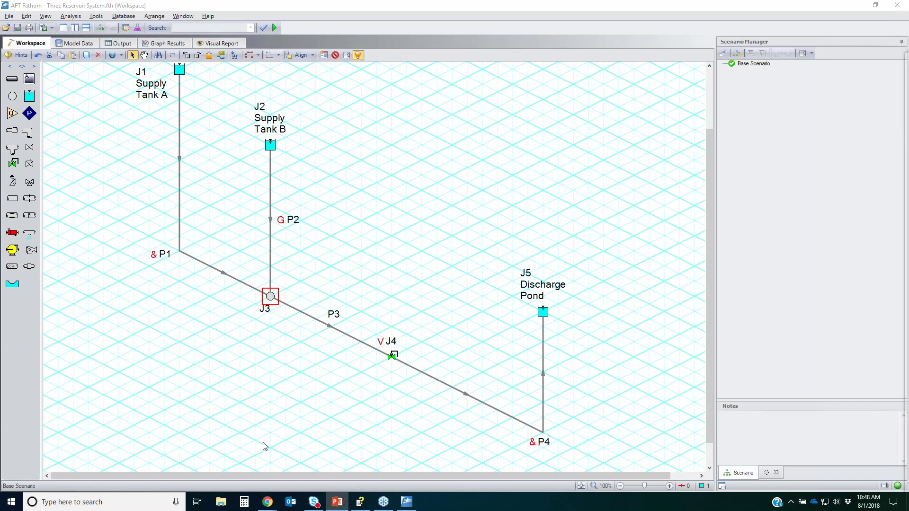
# Try to open valve J4 for editing, cancel clearing the output results, and select the Base Scenario in the Scenario Manager.
pyautogui.doubleClick(392, 357)
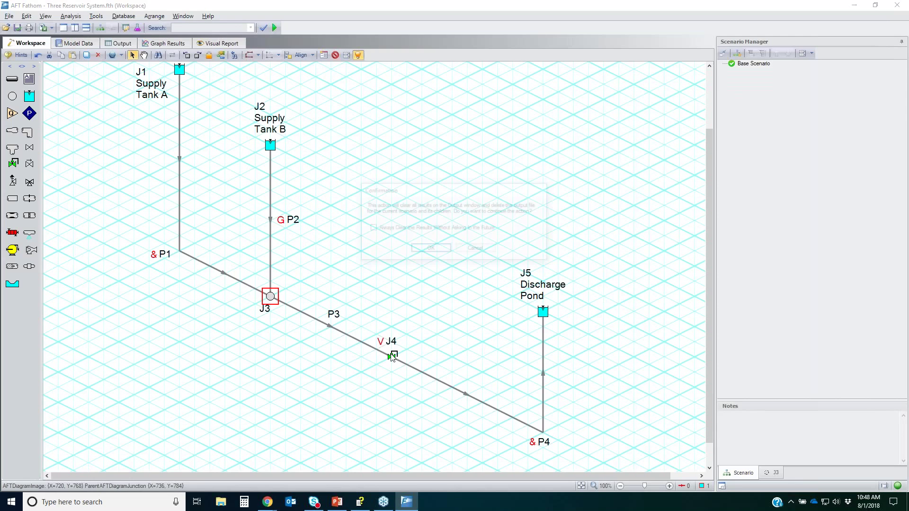
pyautogui.click(479, 249)
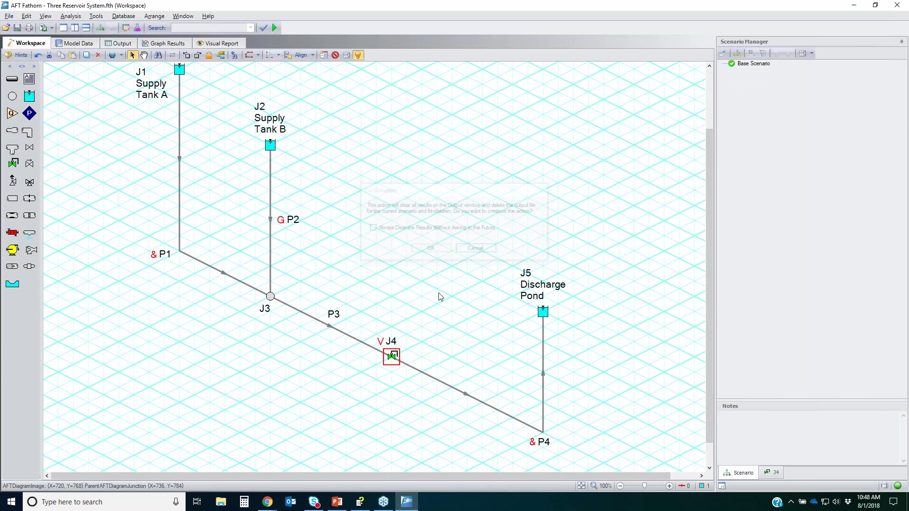
pyautogui.click(760, 67)
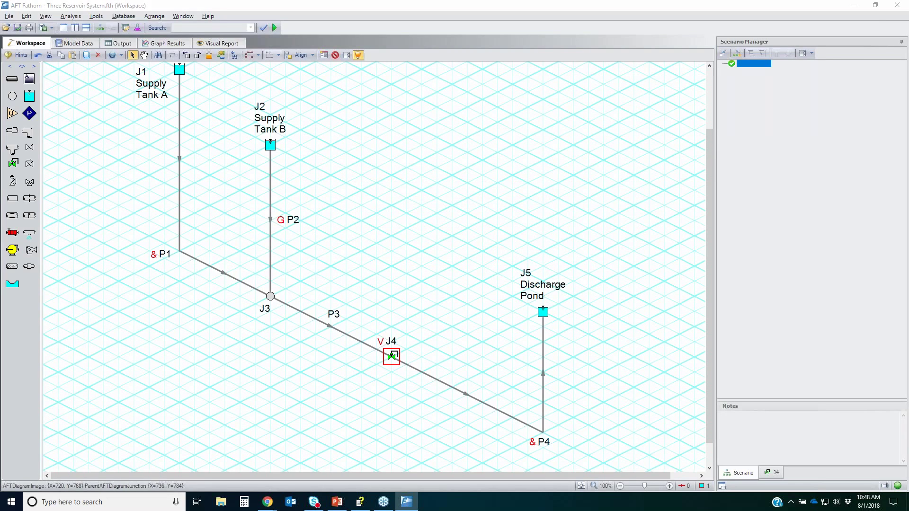
# Circle the Scenario Manager, underline the Base Scenario and write P and C beneath it in red ink.
pyautogui.moveTo(861, 40)
pyautogui.mouseDown()
pyautogui.moveTo(723, 183)
pyautogui.moveTo(804, 361)
pyautogui.moveTo(907, 220)
pyautogui.mouseUp()
pyautogui.moveTo(867, 20); pyautogui.dragTo(861, 25)
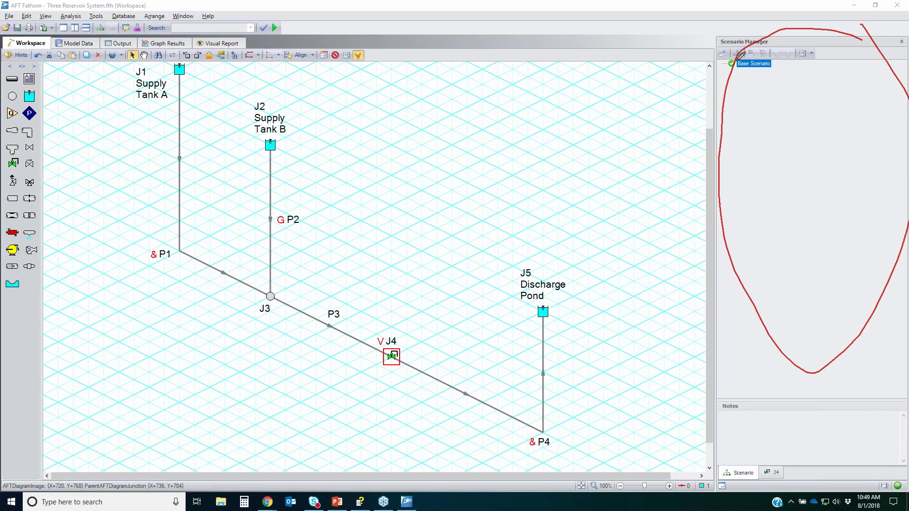
pyautogui.moveTo(777, 71)
pyautogui.mouseDown()
pyautogui.moveTo(723, 75)
pyautogui.moveTo(778, 71)
pyautogui.mouseUp()
pyautogui.moveTo(755, 135)
pyautogui.mouseDown()
pyautogui.moveTo(752, 88)
pyautogui.moveTo(782, 93)
pyautogui.moveTo(758, 109)
pyautogui.mouseUp()
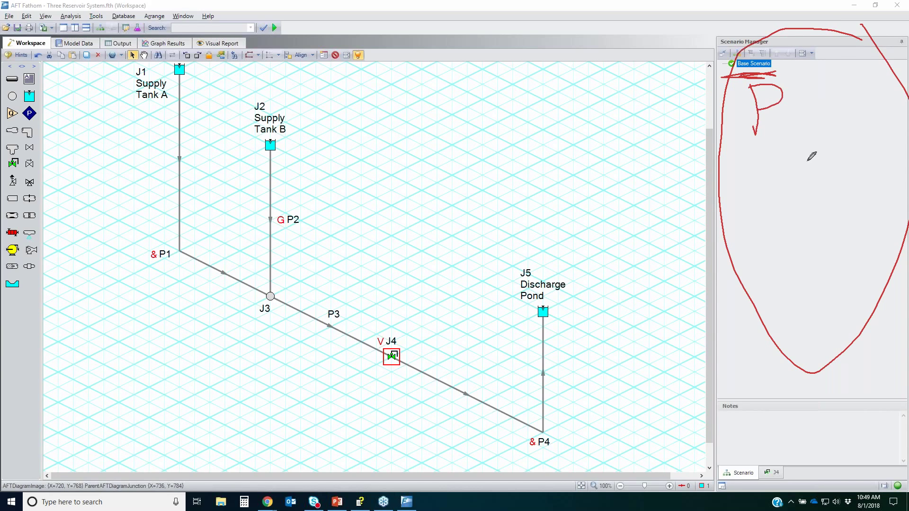
pyautogui.moveTo(780, 165)
pyautogui.mouseDown()
pyautogui.moveTo(726, 205)
pyautogui.moveTo(789, 216)
pyautogui.mouseUp()
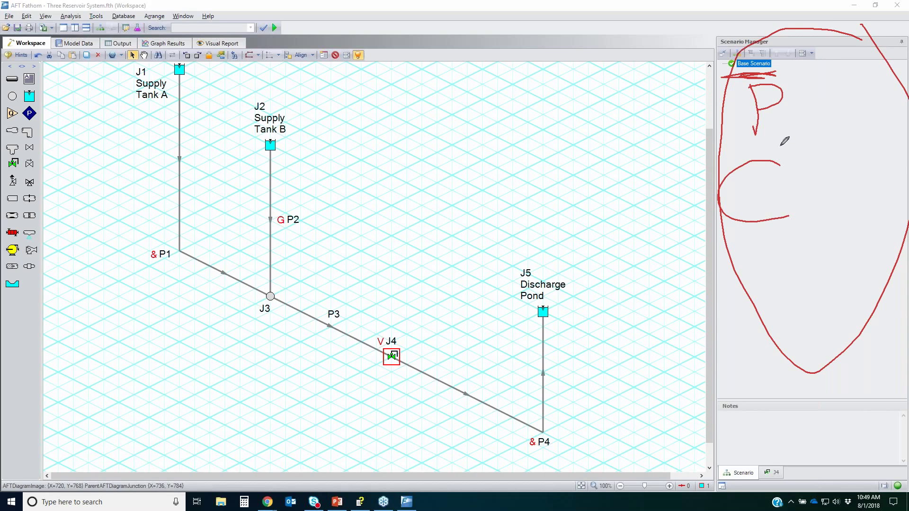
# Sketch a scenario tree in red ink with P1 branching to C1 and C2, and P2 branching to C1, C2 and C3.
pyautogui.moveTo(761, 245)
pyautogui.mouseDown()
pyautogui.moveTo(761, 275)
pyautogui.moveTo(776, 256)
pyautogui.moveTo(761, 265)
pyautogui.moveTo(842, 301)
pyautogui.mouseUp()
pyautogui.moveTo(790, 316); pyautogui.dragTo(852, 340)
pyautogui.moveTo(870, 292)
pyautogui.mouseDown()
pyautogui.moveTo(857, 292)
pyautogui.moveTo(875, 310)
pyautogui.moveTo(868, 353)
pyautogui.moveTo(885, 354)
pyautogui.mouseUp()
pyautogui.click(860, 336)
pyautogui.moveTo(770, 358)
pyautogui.mouseDown()
pyautogui.moveTo(771, 374)
pyautogui.moveTo(809, 377)
pyautogui.mouseUp()
pyautogui.moveTo(734, 349); pyautogui.dragTo(762, 368)
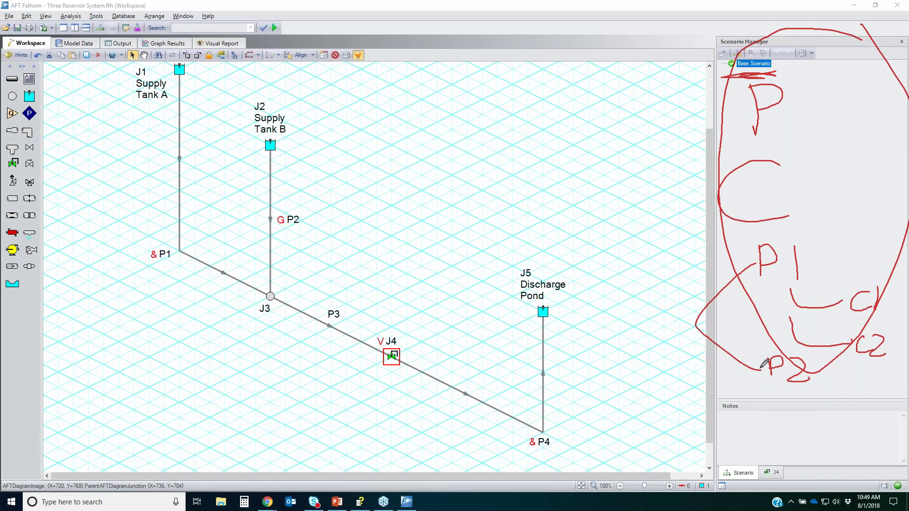
pyautogui.moveTo(643, 304)
pyautogui.mouseDown()
pyautogui.moveTo(640, 337)
pyautogui.moveTo(660, 331)
pyautogui.moveTo(628, 340)
pyautogui.mouseUp()
pyautogui.moveTo(791, 389)
pyautogui.mouseDown()
pyautogui.moveTo(812, 416)
pyautogui.moveTo(841, 415)
pyautogui.mouseUp()
pyautogui.moveTo(783, 417); pyautogui.dragTo(864, 437)
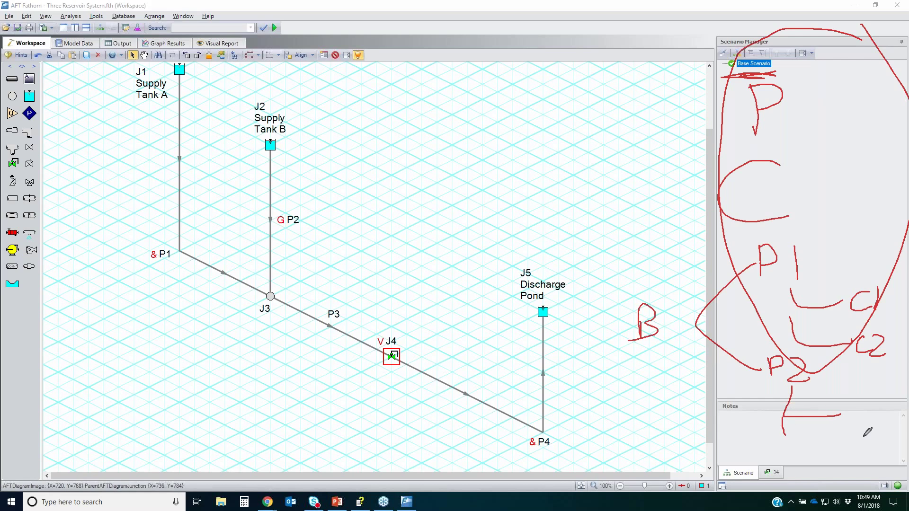
pyautogui.moveTo(781, 442)
pyautogui.mouseDown()
pyautogui.moveTo(793, 458)
pyautogui.moveTo(871, 458)
pyautogui.mouseUp()
pyautogui.moveTo(861, 409)
pyautogui.mouseDown()
pyautogui.moveTo(839, 417)
pyautogui.moveTo(883, 419)
pyautogui.moveTo(898, 442)
pyautogui.moveTo(884, 460)
pyautogui.moveTo(891, 454)
pyautogui.mouseUp()
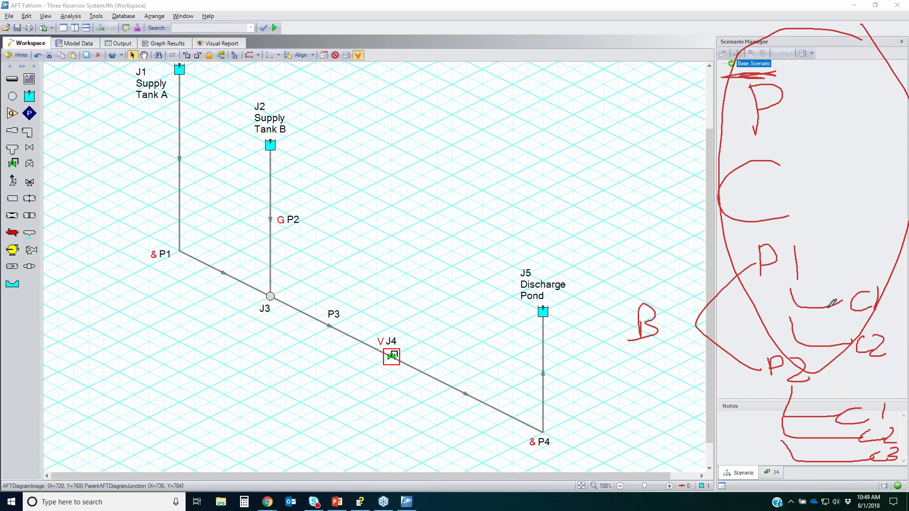
# Circle the child groups and P1 in the sketched tree, retrace P1's branches to its children, and clear the markup.
pyautogui.moveTo(887, 273)
pyautogui.mouseDown()
pyautogui.moveTo(835, 284)
pyautogui.moveTo(876, 374)
pyautogui.moveTo(890, 278)
pyautogui.mouseUp()
pyautogui.moveTo(896, 390); pyautogui.dragTo(858, 402)
pyautogui.moveTo(867, 483)
pyautogui.mouseDown()
pyautogui.moveTo(907, 478)
pyautogui.moveTo(874, 381)
pyautogui.mouseUp()
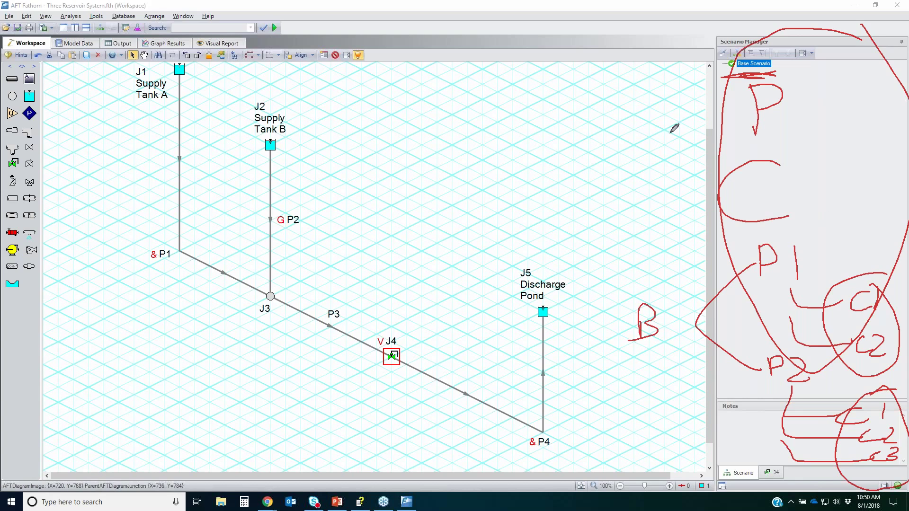
pyautogui.moveTo(738, 245); pyautogui.dragTo(809, 224)
pyautogui.moveTo(784, 281); pyautogui.dragTo(779, 232)
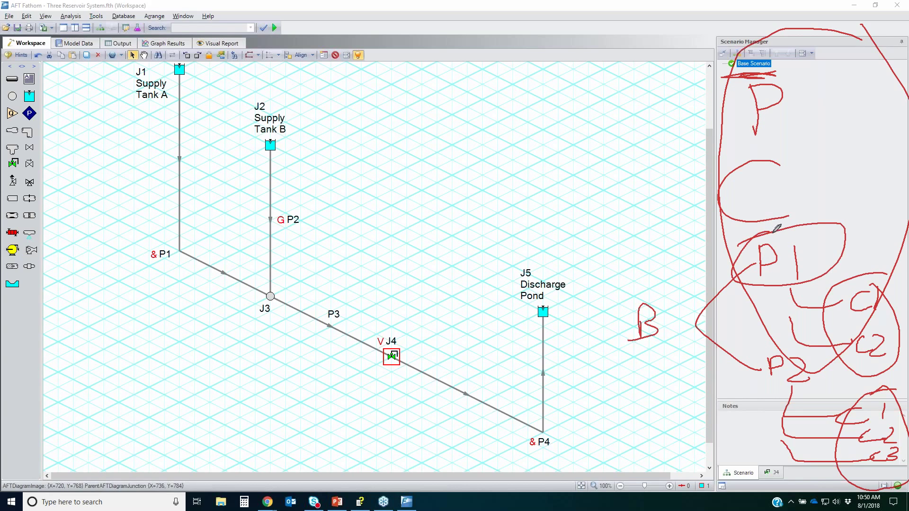
pyautogui.moveTo(790, 286)
pyautogui.mouseDown()
pyautogui.moveTo(793, 305)
pyautogui.moveTo(859, 307)
pyautogui.moveTo(852, 342)
pyautogui.mouseUp()
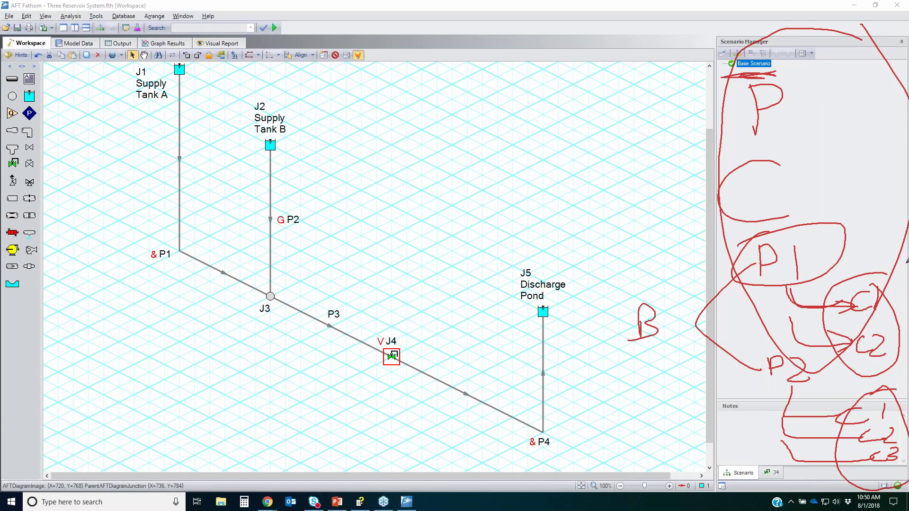
pyautogui.press('Escape')
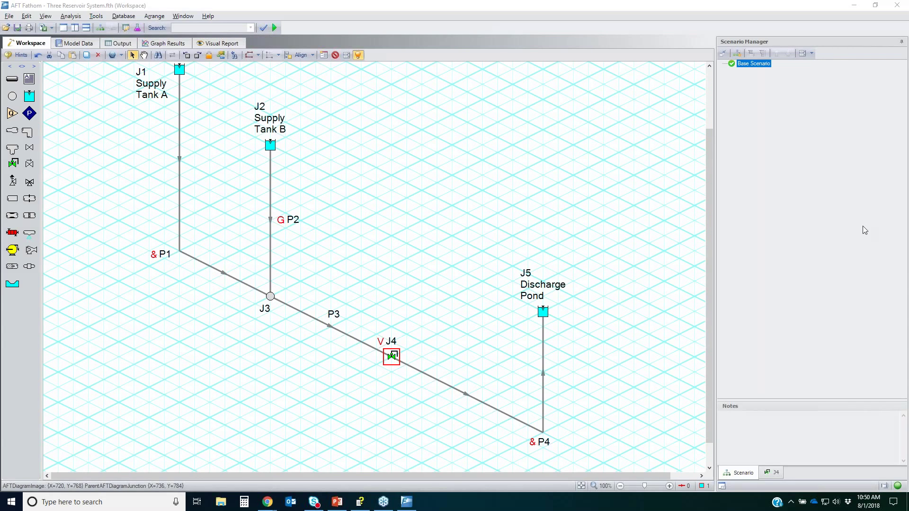
# Create a child scenario named Max Flow under the Base Scenario.
pyautogui.click(737, 54)
pyautogui.write('Max Flow')
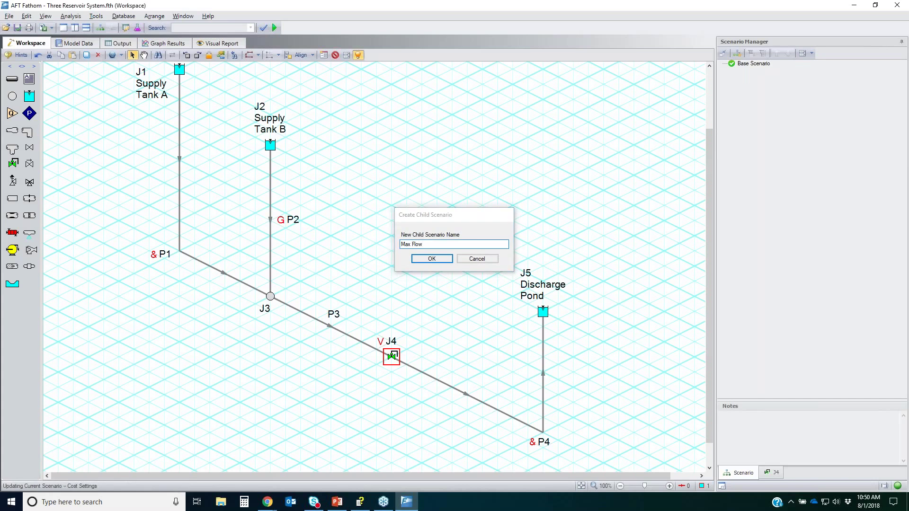
pyautogui.press('Return')
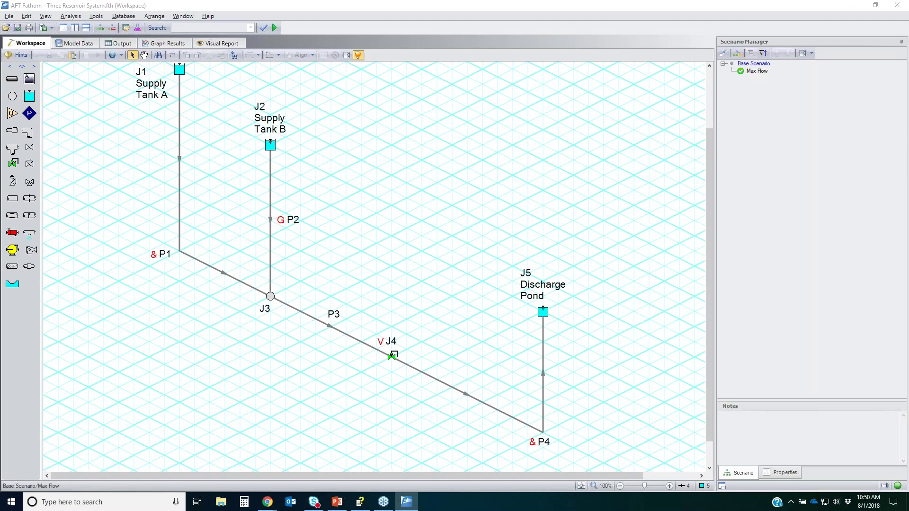
# Point out the Base Scenario and its Max Flow child in the Scenario Manager with red ink lines and circles.
pyautogui.moveTo(773, 74)
pyautogui.mouseDown()
pyautogui.moveTo(806, 70)
pyautogui.moveTo(790, 52)
pyautogui.mouseUp()
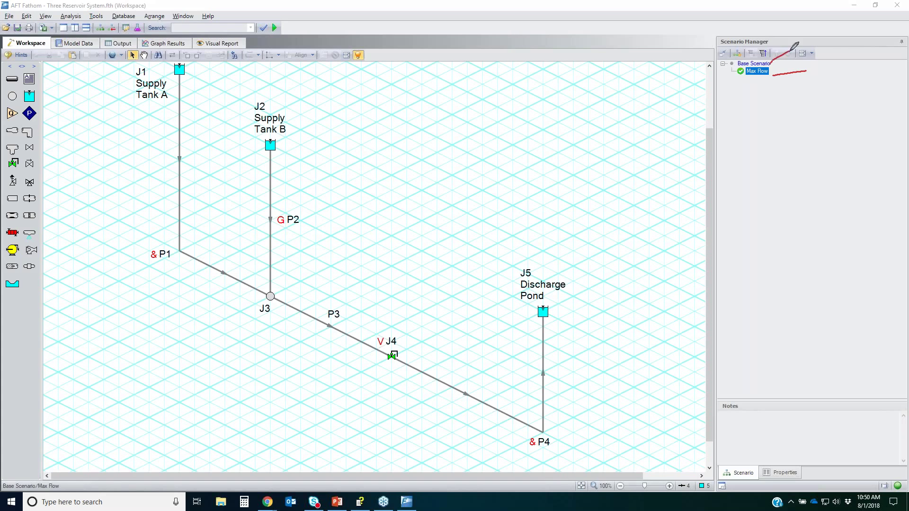
pyautogui.moveTo(731, 65); pyautogui.dragTo(776, 65)
pyautogui.moveTo(763, 71)
pyautogui.mouseDown()
pyautogui.moveTo(753, 81)
pyautogui.moveTo(735, 78)
pyautogui.moveTo(739, 87)
pyautogui.mouseUp()
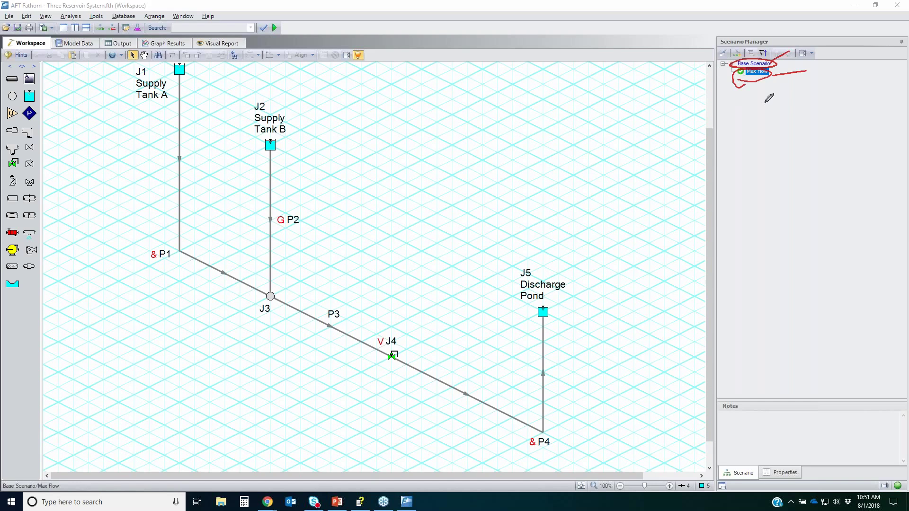
# Draw red arrows down from the Base Scenario's children and up from Max Flow to illustrate inheritance, and clear the markup.
pyautogui.moveTo(745, 112)
pyautogui.mouseDown()
pyautogui.moveTo(826, 265)
pyautogui.moveTo(806, 264)
pyautogui.mouseUp()
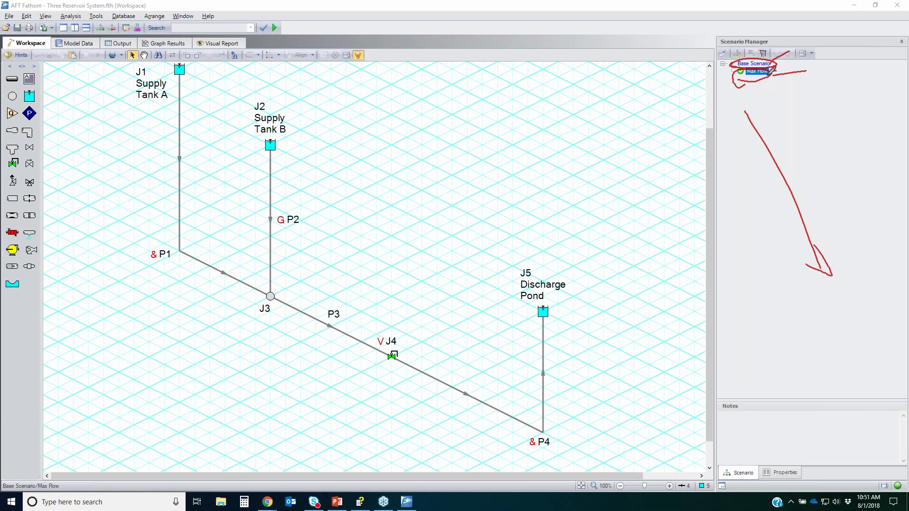
pyautogui.moveTo(772, 73)
pyautogui.mouseDown()
pyautogui.moveTo(818, 29)
pyautogui.moveTo(832, 36)
pyautogui.moveTo(815, 62)
pyautogui.moveTo(867, 63)
pyautogui.mouseUp()
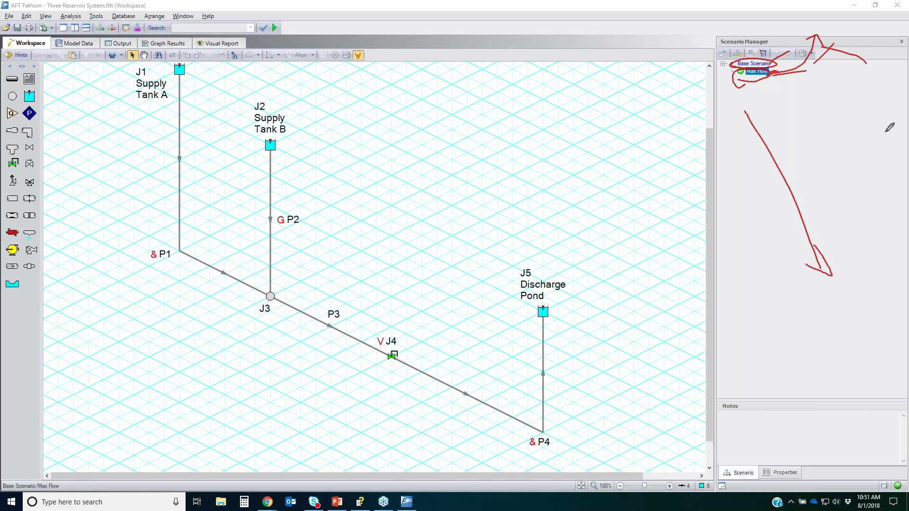
pyautogui.press('Escape')
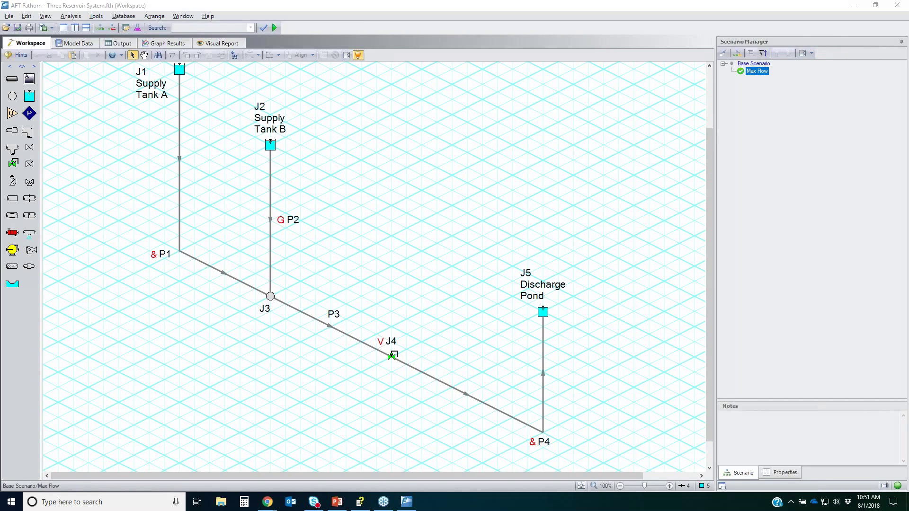
# Set Goal Seek & Control to Ignore for the Max Flow scenario, accept clearing its results, and check the active modules unchanged.
pyautogui.click(757, 71)
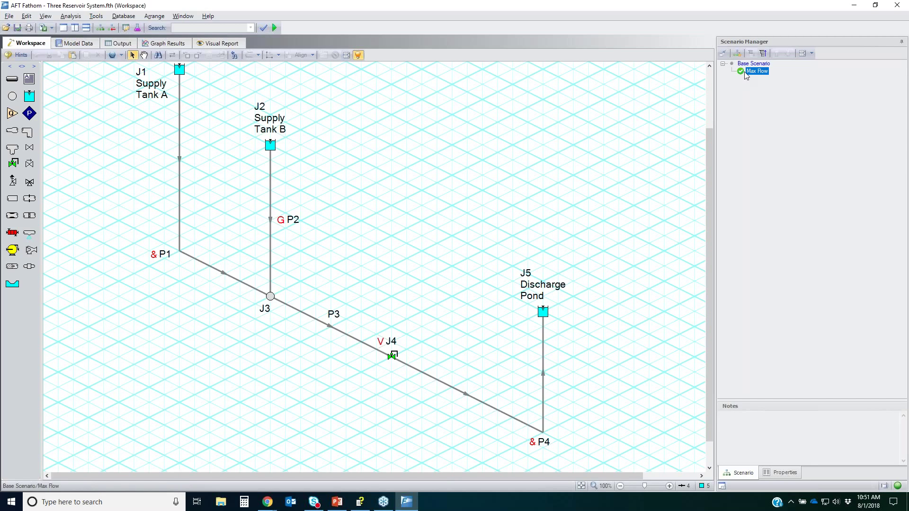
pyautogui.click(438, 158)
pyautogui.click(66, 16)
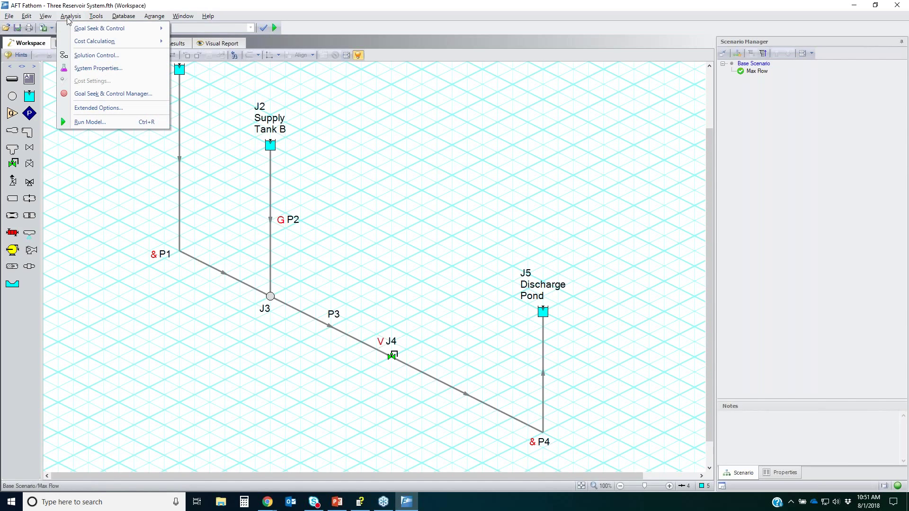
pyautogui.moveTo(95, 30)
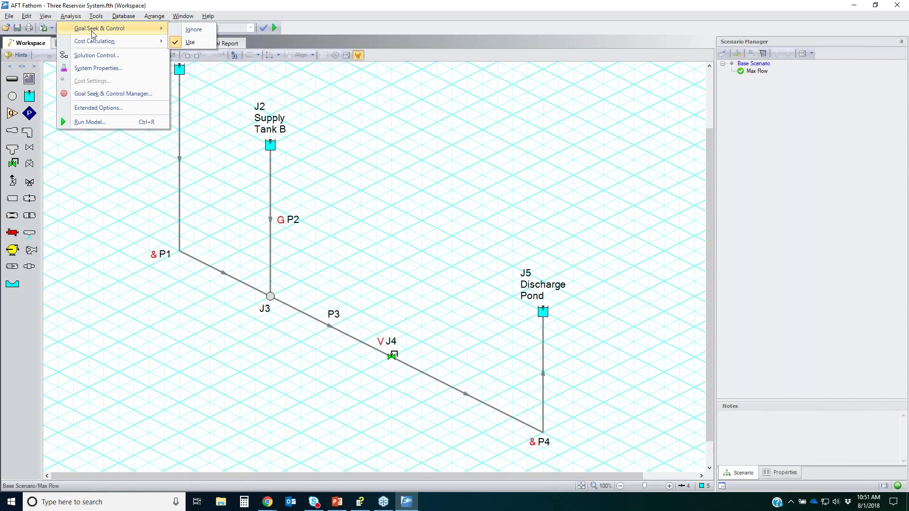
pyautogui.click(192, 30)
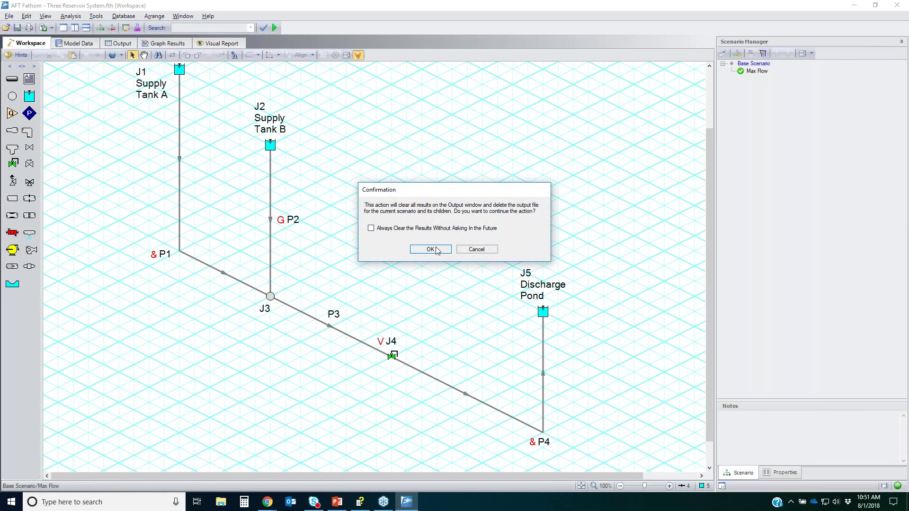
pyautogui.click(435, 250)
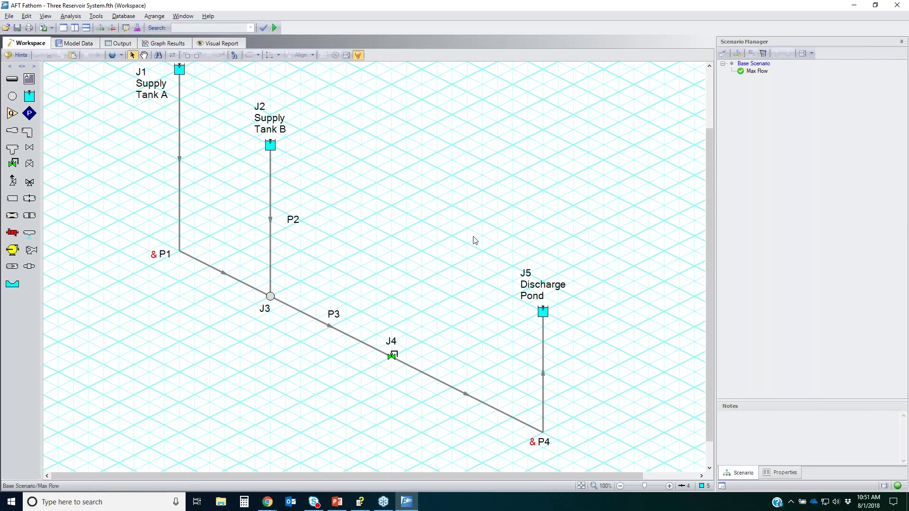
pyautogui.click(884, 487)
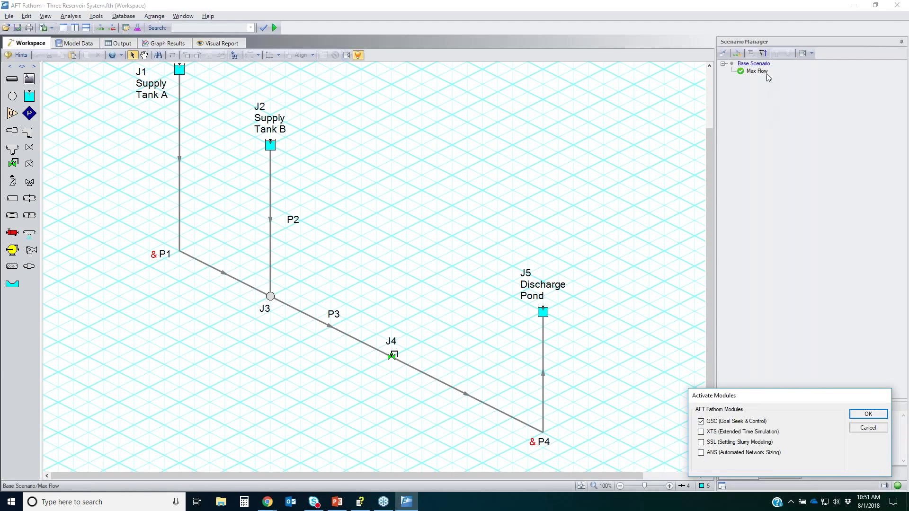
pyautogui.click(876, 429)
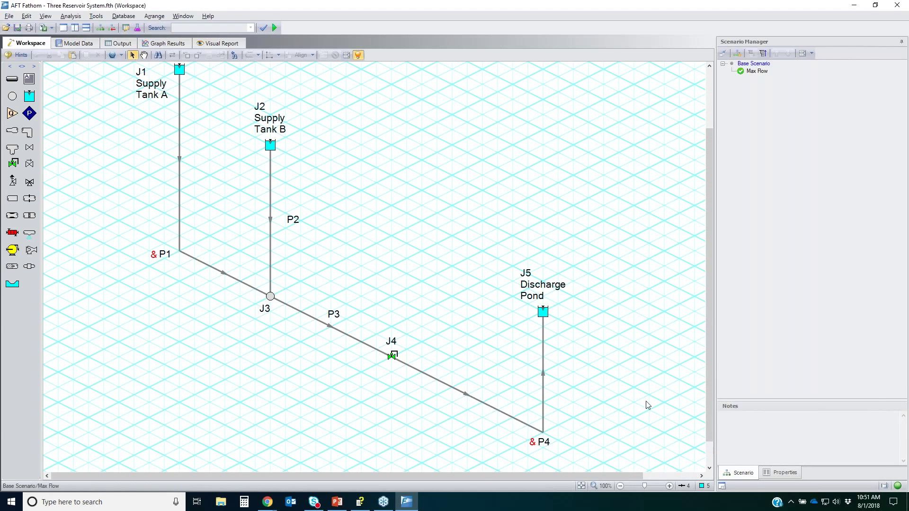
# Open control valve J4's properties, highlight its flow setpoint, write Cv in red ink beside the loss options, and clear the markup.
pyautogui.click(393, 358)
pyautogui.doubleClick(394, 359)
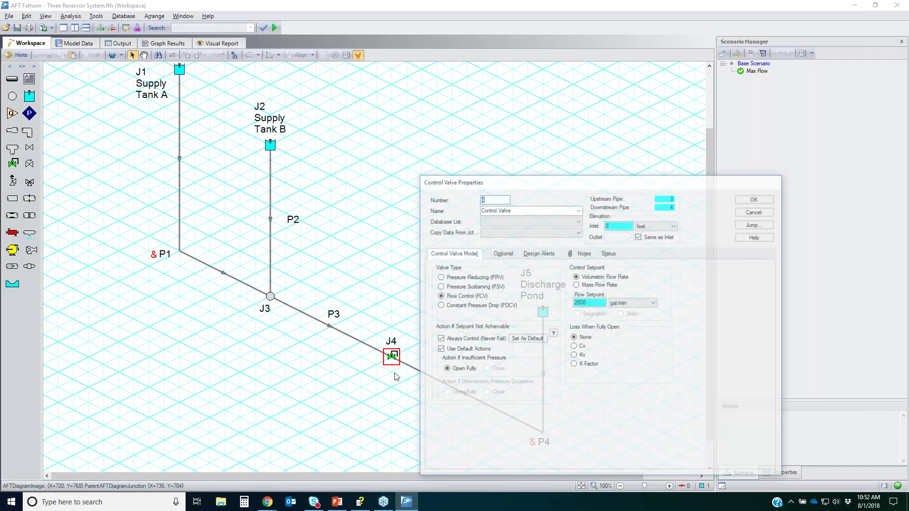
pyautogui.doubleClick(596, 302)
pyautogui.doubleClick(596, 302)
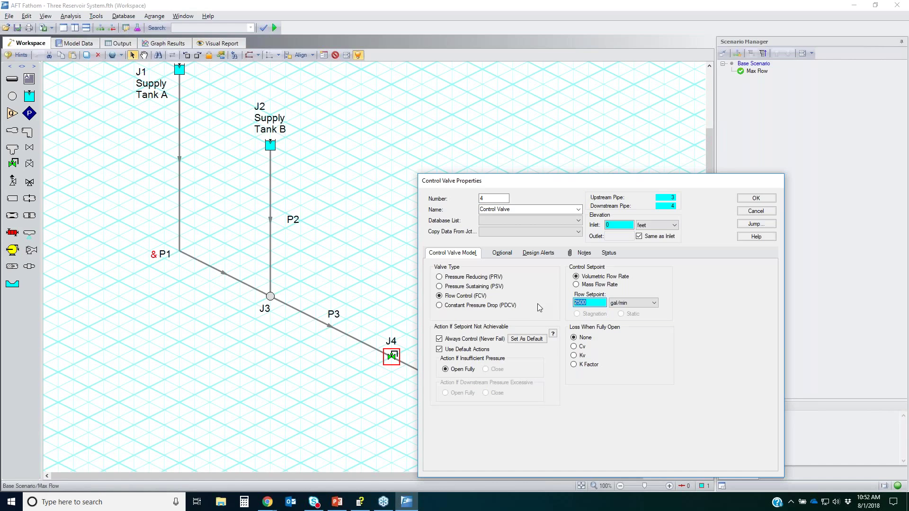
pyautogui.click(904, 238)
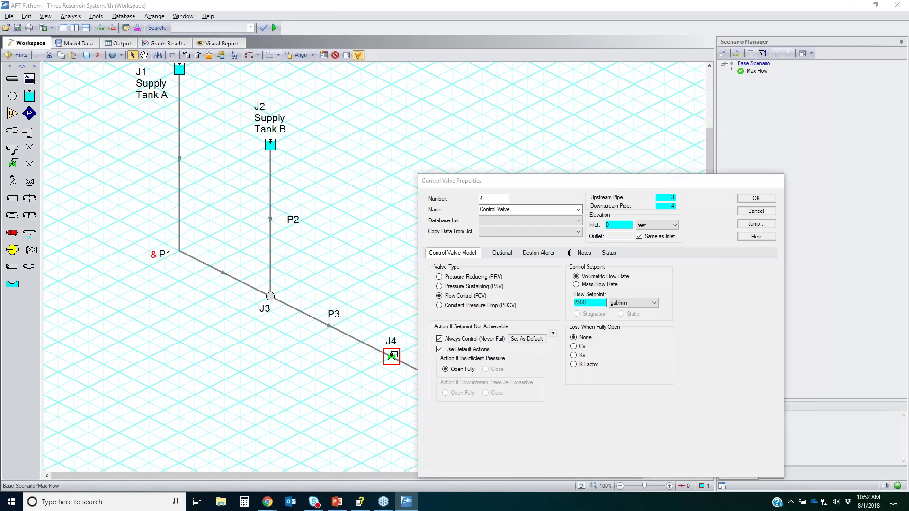
pyautogui.moveTo(686, 397)
pyautogui.mouseDown()
pyautogui.moveTo(677, 420)
pyautogui.moveTo(692, 426)
pyautogui.moveTo(706, 414)
pyautogui.mouseUp()
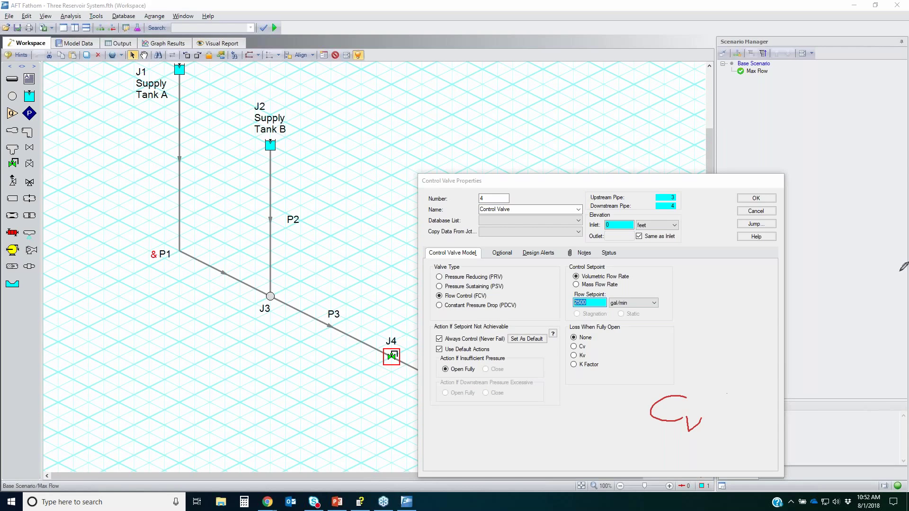
pyautogui.press('Escape')
# Set valve J4's special condition to Fully Open - No Control and circle that option in red ink.
pyautogui.click(502, 254)
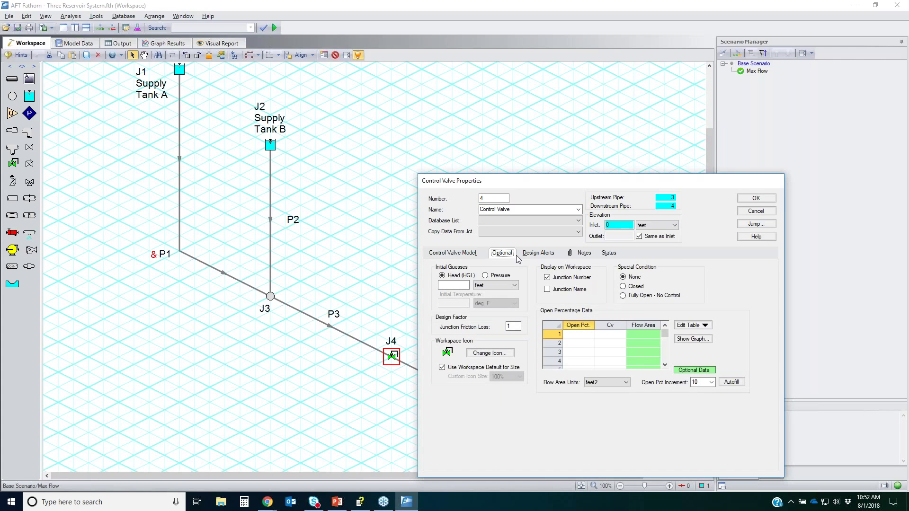
pyautogui.click(630, 295)
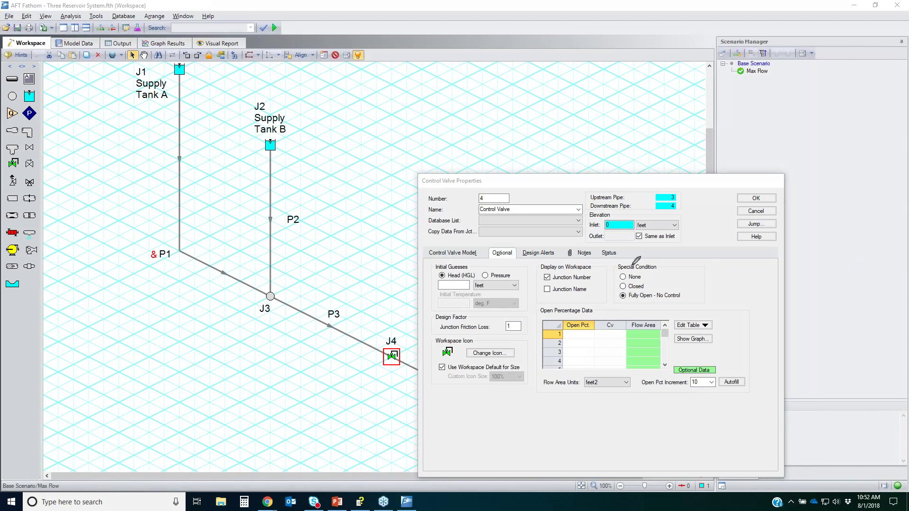
pyautogui.moveTo(715, 264)
pyautogui.mouseDown()
pyautogui.moveTo(602, 276)
pyautogui.moveTo(650, 305)
pyautogui.moveTo(615, 307)
pyautogui.mouseUp()
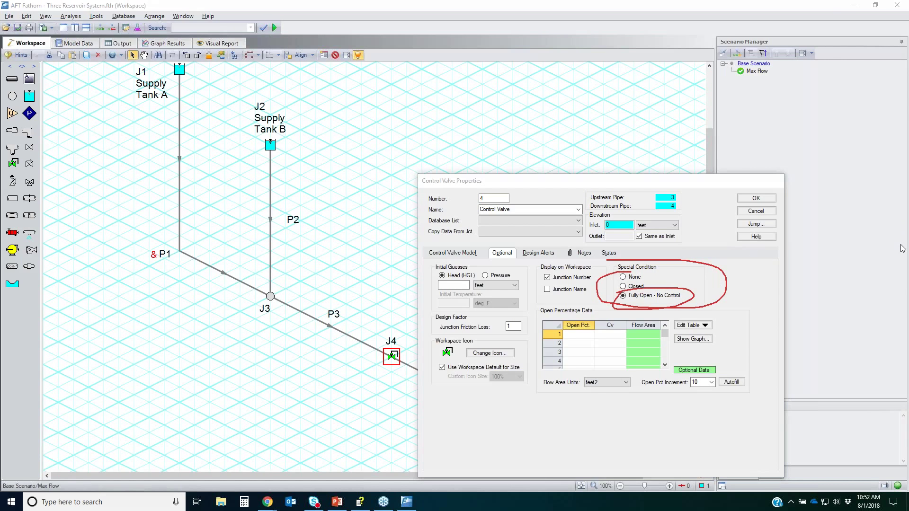
# Circle the valve's flow setpoint and write dP = 0 in red ink, clear the markup, and accept the valve properties.
pyautogui.click(456, 253)
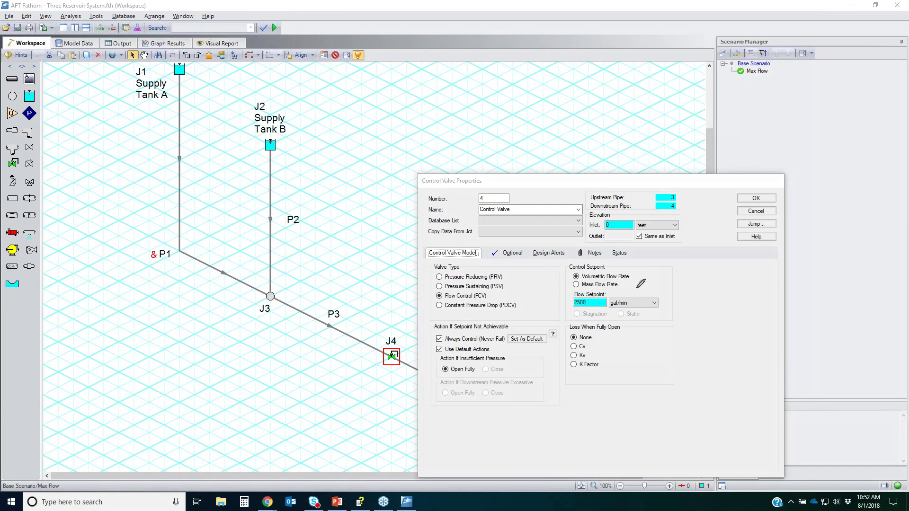
pyautogui.moveTo(645, 290)
pyautogui.mouseDown()
pyautogui.moveTo(566, 307)
pyautogui.moveTo(600, 289)
pyautogui.mouseUp()
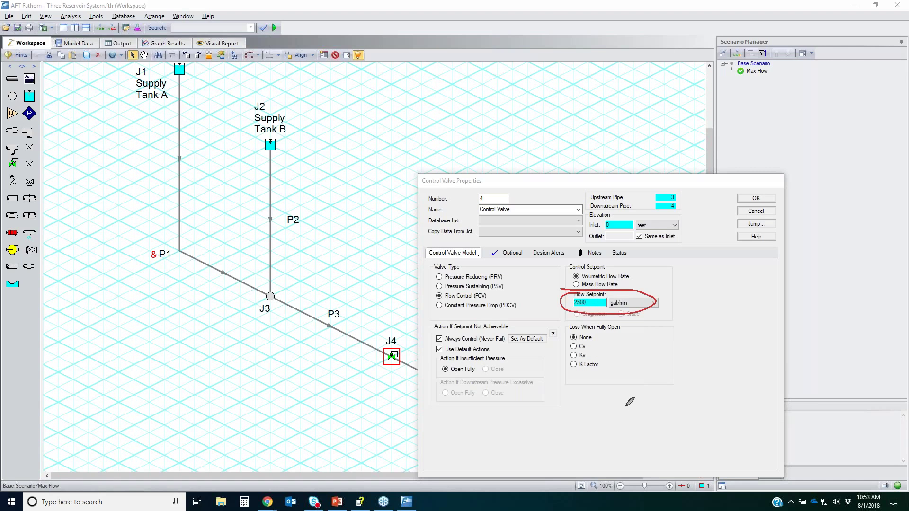
pyautogui.moveTo(644, 416)
pyautogui.mouseDown()
pyautogui.moveTo(650, 443)
pyautogui.moveTo(668, 401)
pyautogui.moveTo(657, 427)
pyautogui.moveTo(718, 417)
pyautogui.moveTo(732, 432)
pyautogui.moveTo(751, 417)
pyautogui.mouseUp()
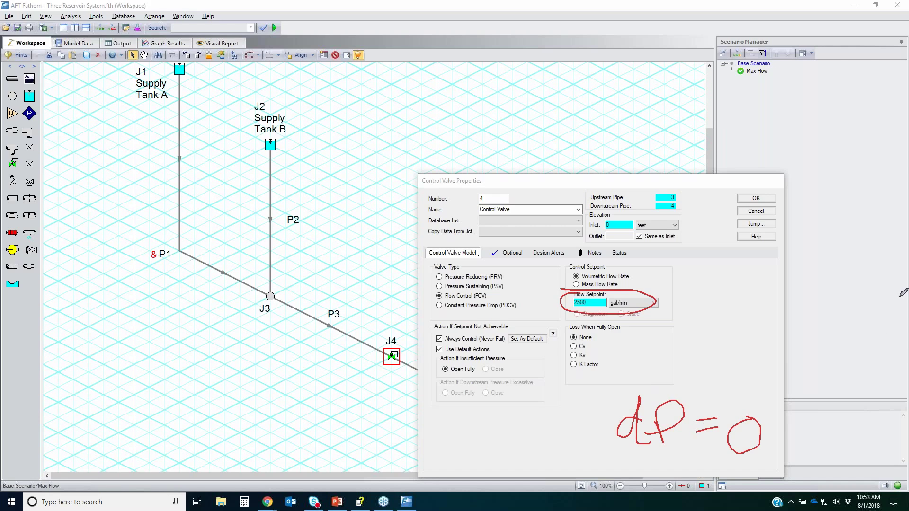
pyautogui.press('Escape')
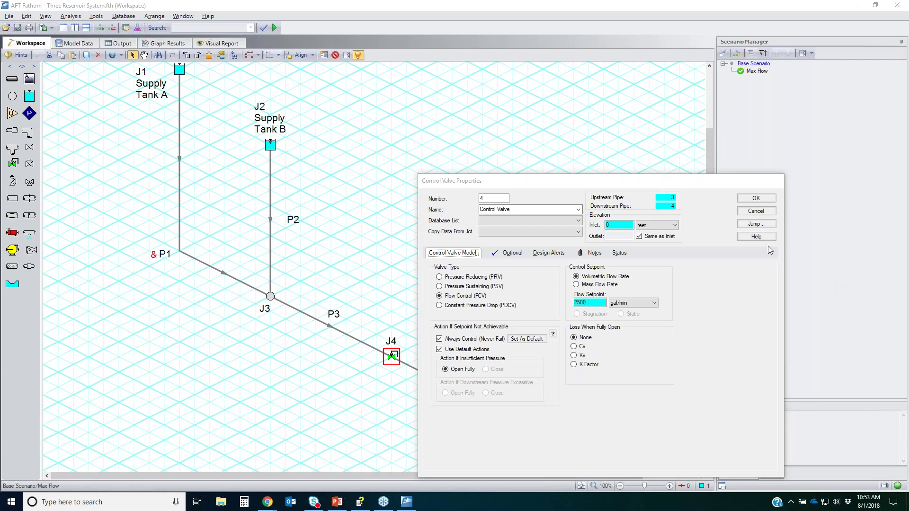
pyautogui.click(756, 198)
pyautogui.click(469, 251)
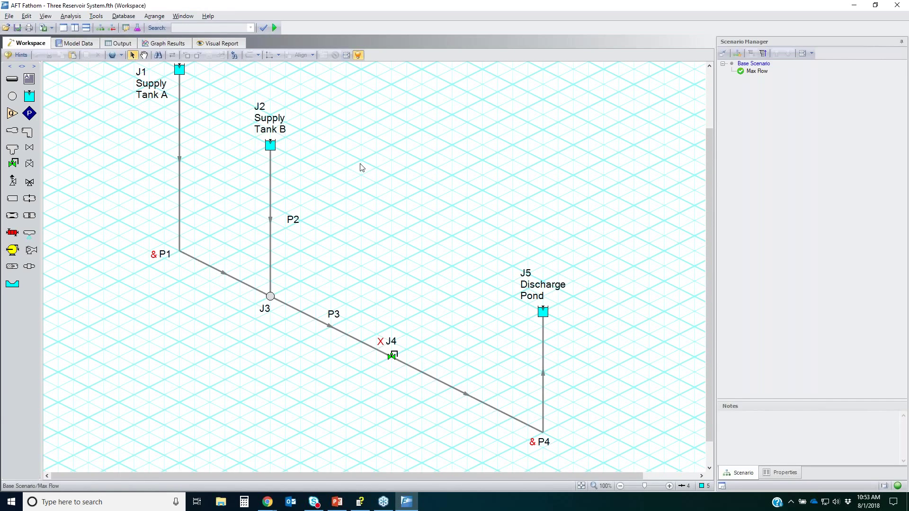
# Run the Max Flow scenario and circle valve J4's K result in the Visual Report with red ink.
pyautogui.click(275, 28)
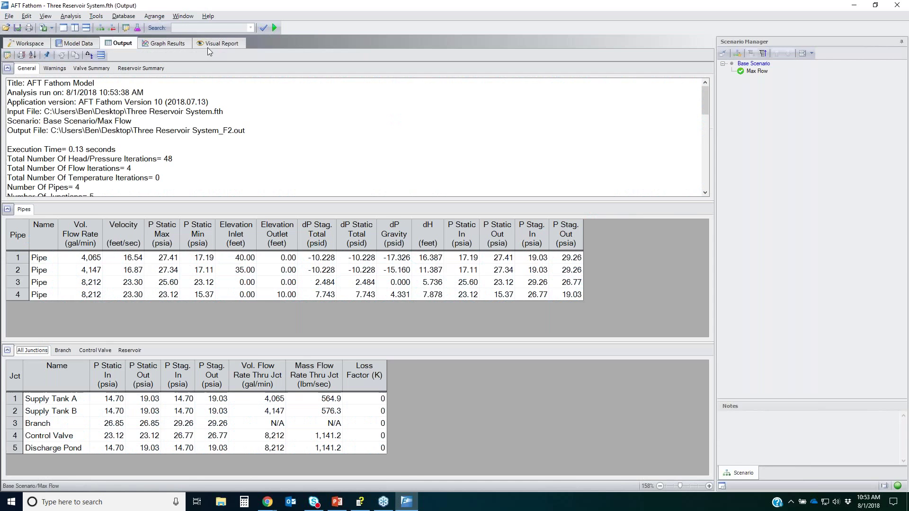
pyautogui.click(210, 44)
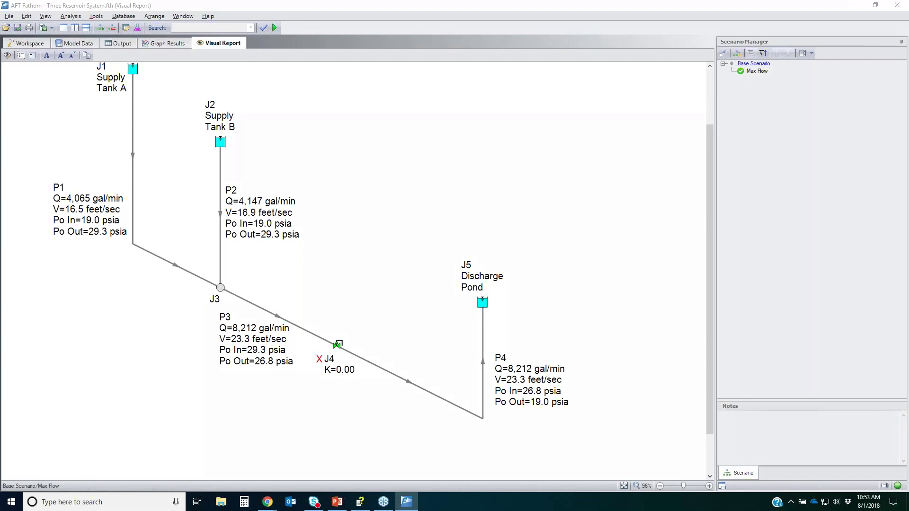
pyautogui.moveTo(337, 335)
pyautogui.mouseDown()
pyautogui.moveTo(354, 374)
pyautogui.moveTo(347, 351)
pyautogui.moveTo(368, 352)
pyautogui.moveTo(366, 364)
pyautogui.mouseUp()
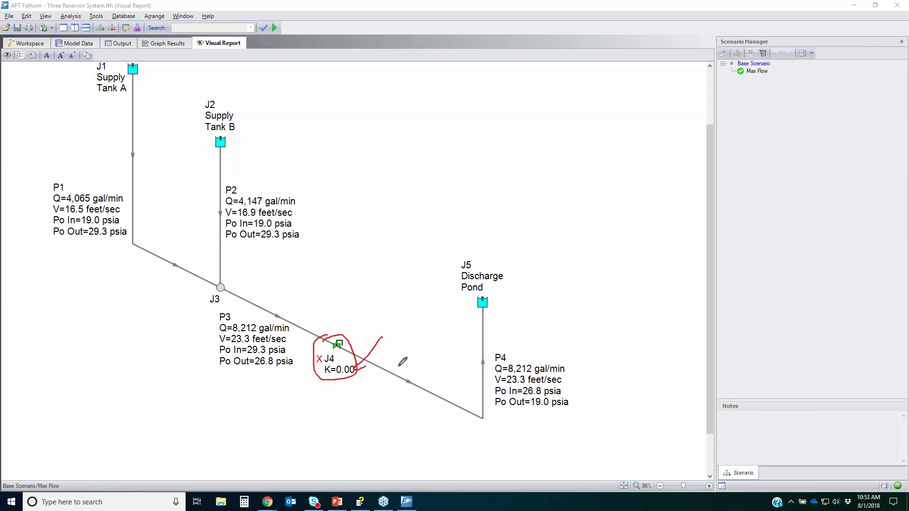
# Underline the flow rates of P1, P2 and P4 and the velocities of P1, P2 and P3 in red ink.
pyautogui.moveTo(61, 203); pyautogui.dragTo(125, 199)
pyautogui.moveTo(220, 208); pyautogui.dragTo(272, 203)
pyautogui.moveTo(497, 377); pyautogui.dragTo(564, 371)
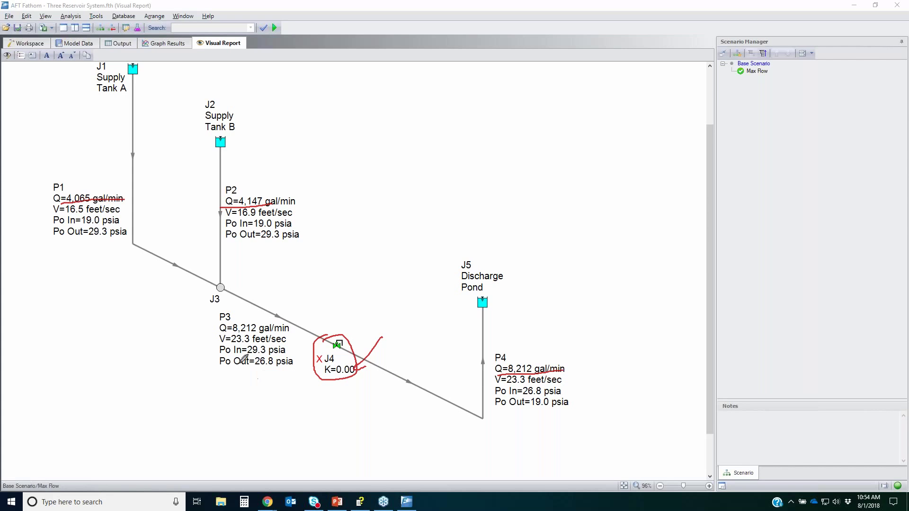
pyautogui.moveTo(53, 213); pyautogui.dragTo(115, 214)
pyautogui.moveTo(222, 219); pyautogui.dragTo(283, 217)
pyautogui.moveTo(211, 348); pyautogui.dragTo(284, 345)
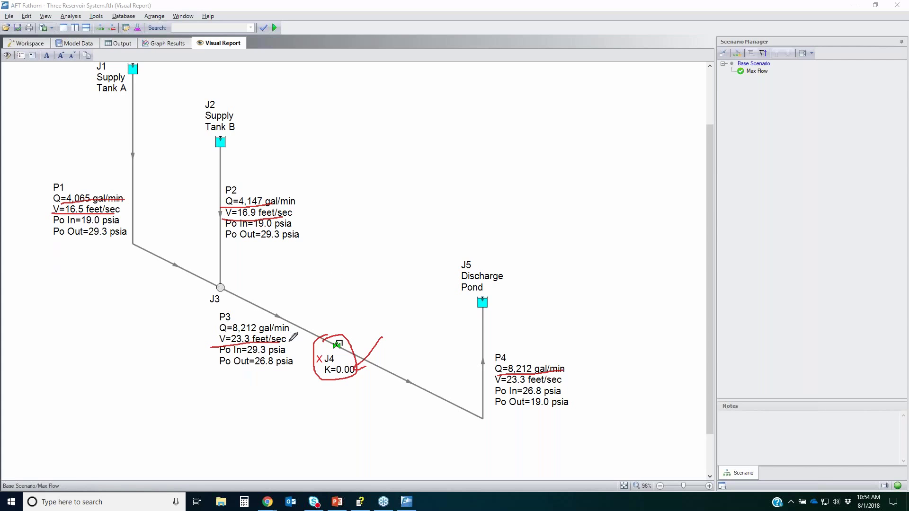
# Mark the outlet stagnation pressures of P1 to P4 and the pipe junction at J3 in red ink, and clear the markup.
pyautogui.moveTo(119, 217)
pyautogui.mouseDown()
pyautogui.moveTo(102, 221)
pyautogui.moveTo(115, 219)
pyautogui.mouseUp()
pyautogui.moveTo(223, 220)
pyautogui.mouseDown()
pyautogui.moveTo(216, 237)
pyautogui.moveTo(283, 227)
pyautogui.mouseUp()
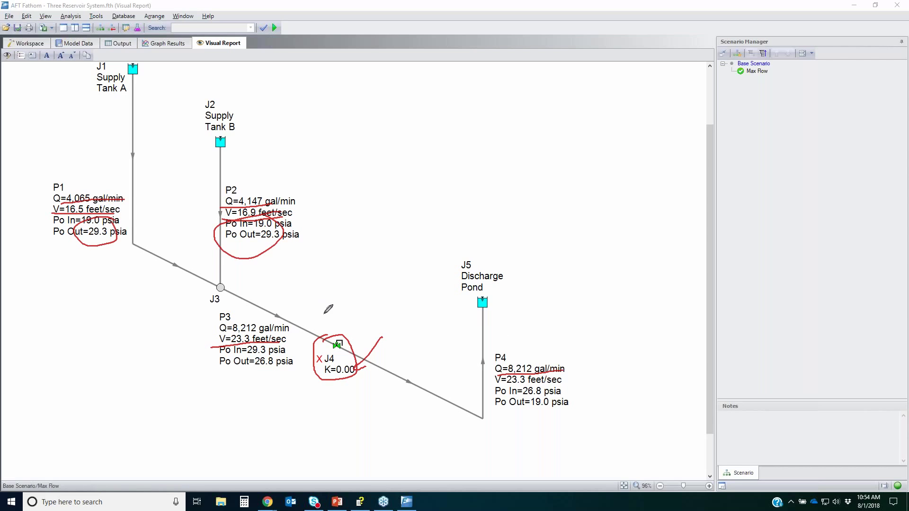
pyautogui.moveTo(125, 237); pyautogui.dragTo(93, 238)
pyautogui.moveTo(258, 243)
pyautogui.mouseDown()
pyautogui.moveTo(322, 239)
pyautogui.moveTo(315, 242)
pyautogui.mouseUp()
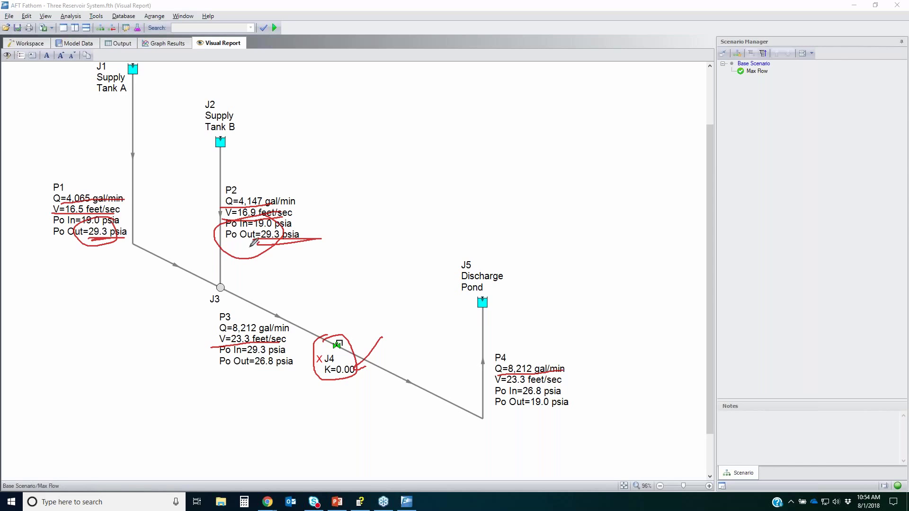
pyautogui.moveTo(218, 267)
pyautogui.mouseDown()
pyautogui.moveTo(188, 272)
pyautogui.moveTo(218, 282)
pyautogui.mouseUp()
pyautogui.moveTo(244, 375); pyautogui.dragTo(293, 368)
pyautogui.moveTo(590, 412); pyautogui.dragTo(492, 410)
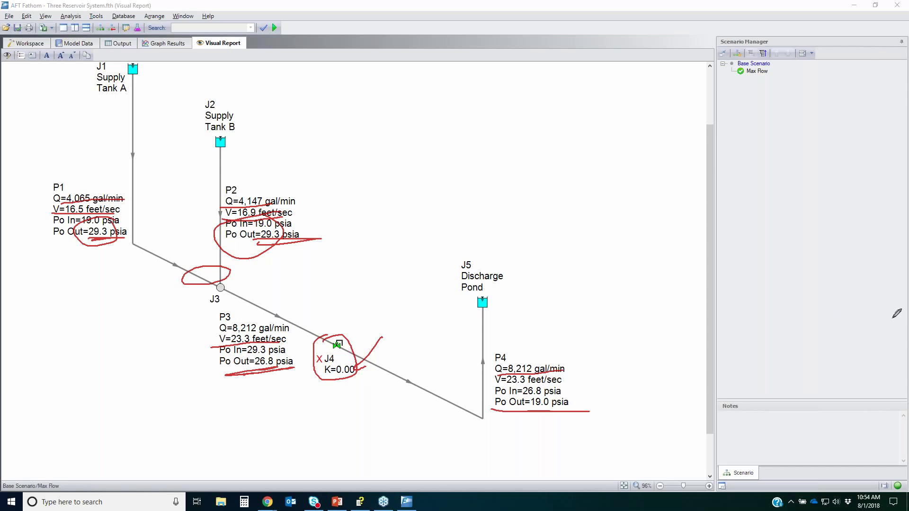
pyautogui.press('Escape')
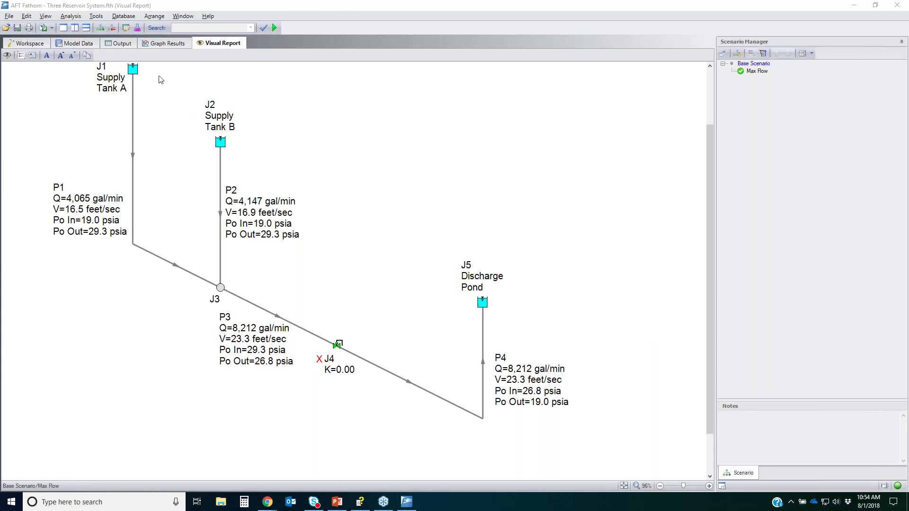
# Set the Output to show multiple scenarios, selecting both Base Scenario and Max Flow for side-by-side comparison.
pyautogui.click(119, 44)
pyautogui.click(119, 45)
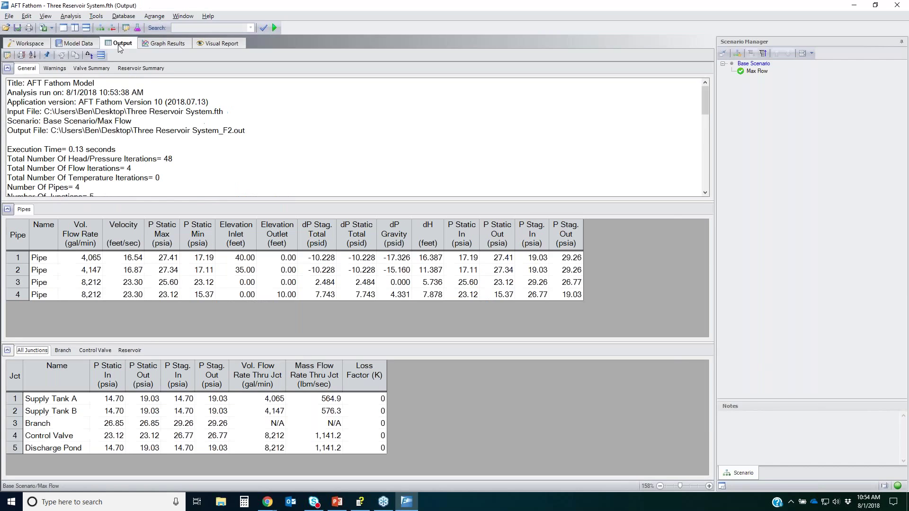
pyautogui.click(7, 56)
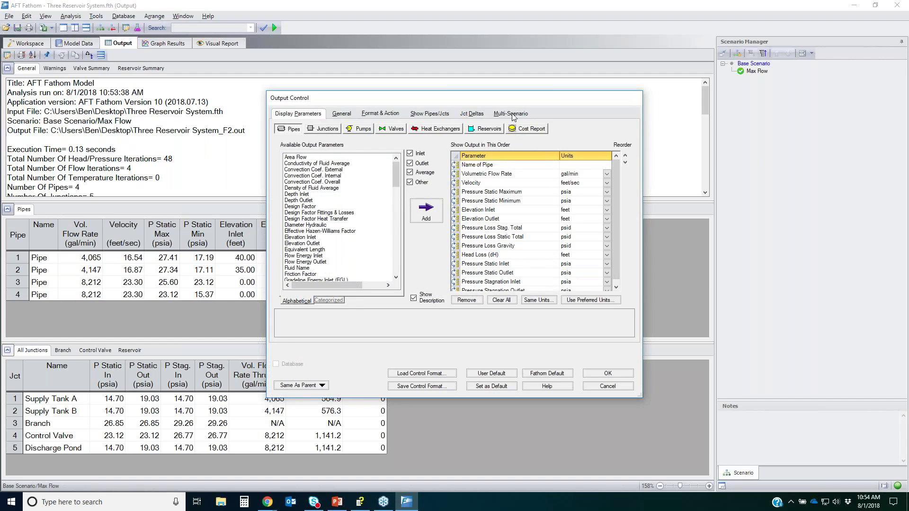
pyautogui.click(511, 114)
pyautogui.click(312, 152)
pyautogui.click(320, 162)
pyautogui.click(362, 179)
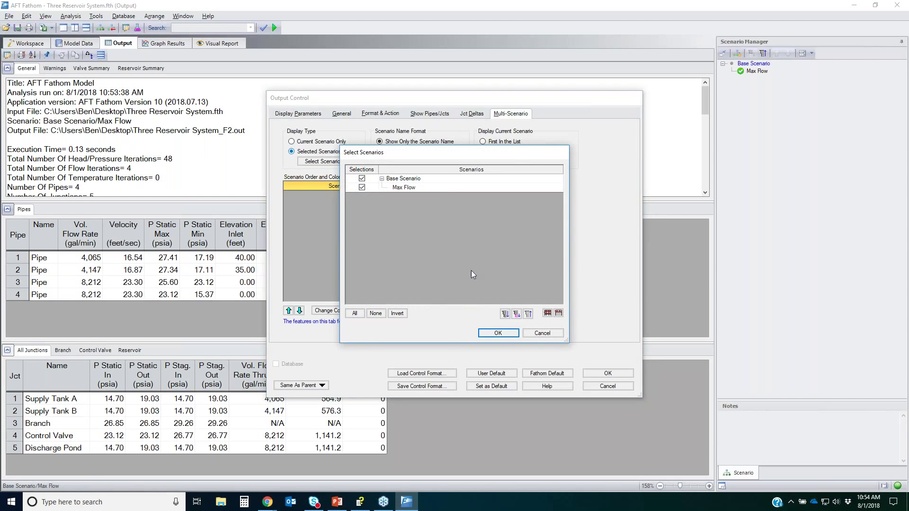
pyautogui.click(497, 333)
pyautogui.click(608, 374)
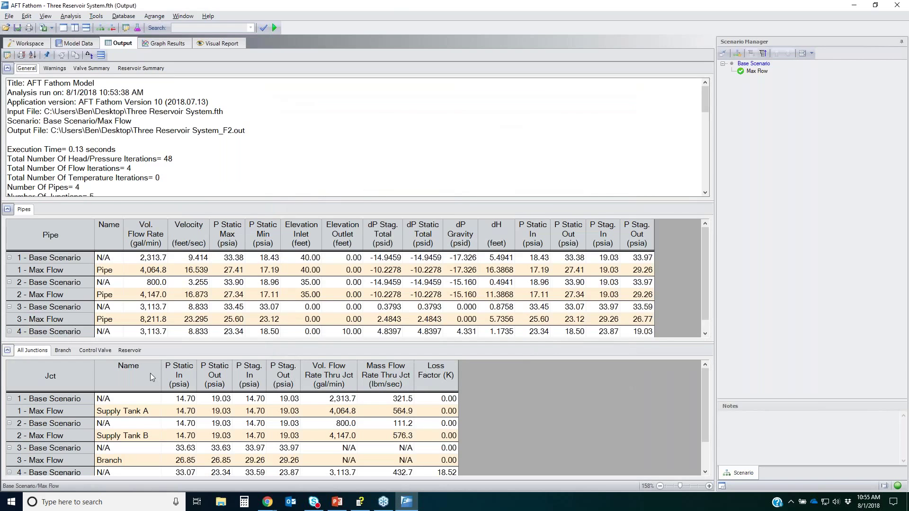
# Collapse the junction results, circle pipes 1 and 2 and the flow rates of pipes 1 to 4 in red ink, and clear the markup.
pyautogui.click(7, 351)
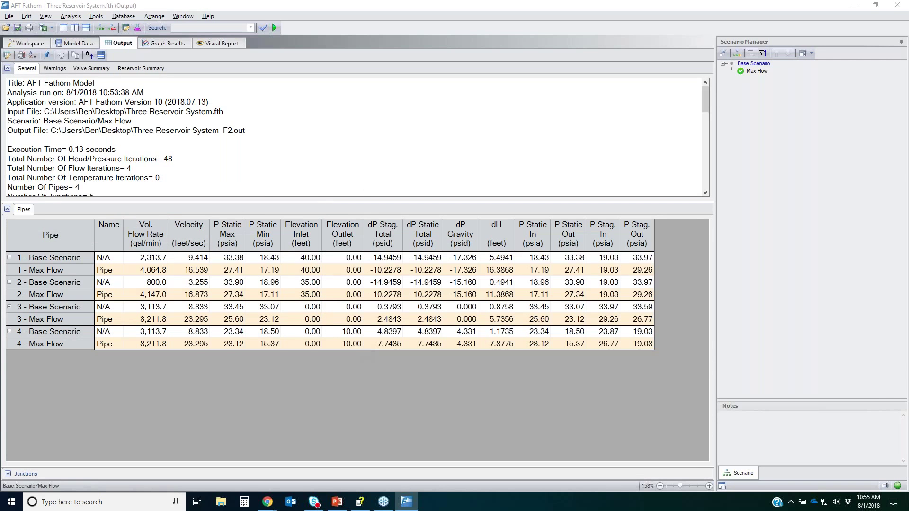
pyautogui.moveTo(17, 259)
pyautogui.mouseDown()
pyautogui.moveTo(60, 251)
pyautogui.moveTo(89, 269)
pyautogui.moveTo(21, 273)
pyautogui.moveTo(73, 254)
pyautogui.moveTo(105, 223)
pyautogui.moveTo(92, 257)
pyautogui.moveTo(90, 240)
pyautogui.mouseUp()
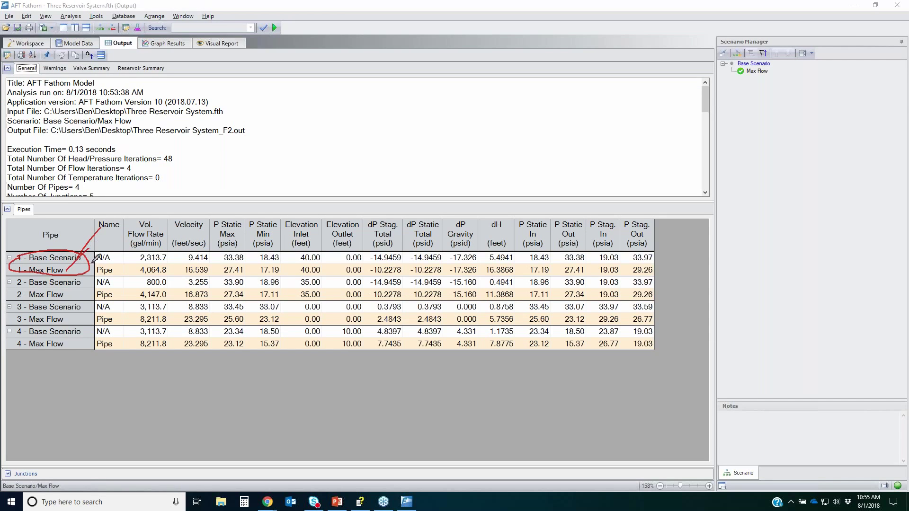
pyautogui.moveTo(57, 268)
pyautogui.mouseDown()
pyautogui.moveTo(9, 289)
pyautogui.moveTo(98, 279)
pyautogui.moveTo(97, 266)
pyautogui.moveTo(135, 254)
pyautogui.moveTo(174, 257)
pyautogui.moveTo(144, 276)
pyautogui.moveTo(139, 258)
pyautogui.moveTo(124, 262)
pyautogui.moveTo(139, 296)
pyautogui.moveTo(149, 280)
pyautogui.moveTo(135, 284)
pyautogui.moveTo(168, 302)
pyautogui.moveTo(147, 327)
pyautogui.moveTo(137, 307)
pyautogui.mouseUp()
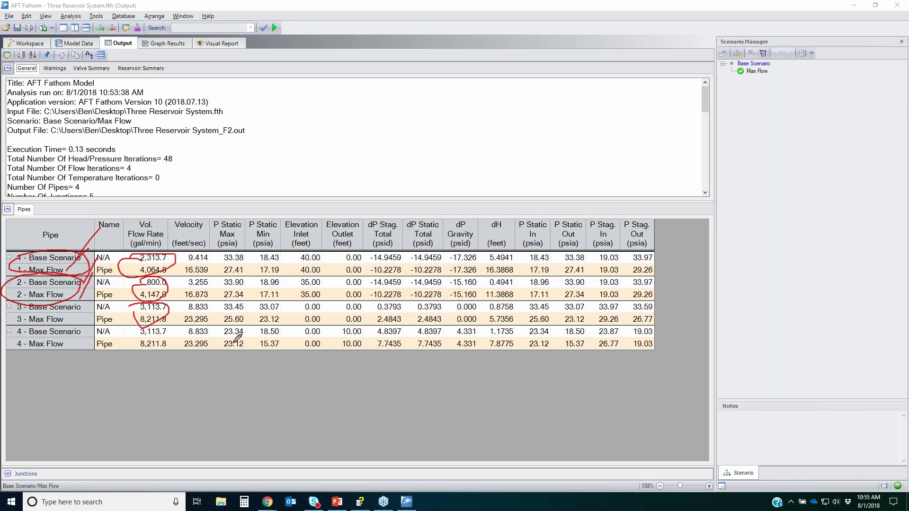
pyautogui.moveTo(165, 327)
pyautogui.mouseDown()
pyautogui.moveTo(122, 337)
pyautogui.moveTo(121, 348)
pyautogui.moveTo(169, 333)
pyautogui.mouseUp()
pyautogui.press('Escape')
# In the Workspace, select P2, ink an upward arrow beside it, circle its flow arrow and the Visual Report, and clear the markup.
pyautogui.click(30, 44)
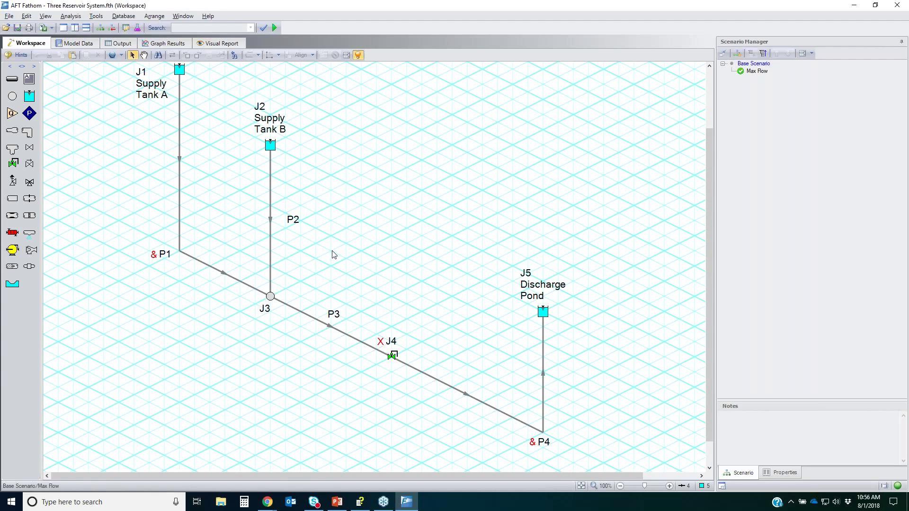
pyautogui.moveTo(296, 246); pyautogui.dragTo(256, 207)
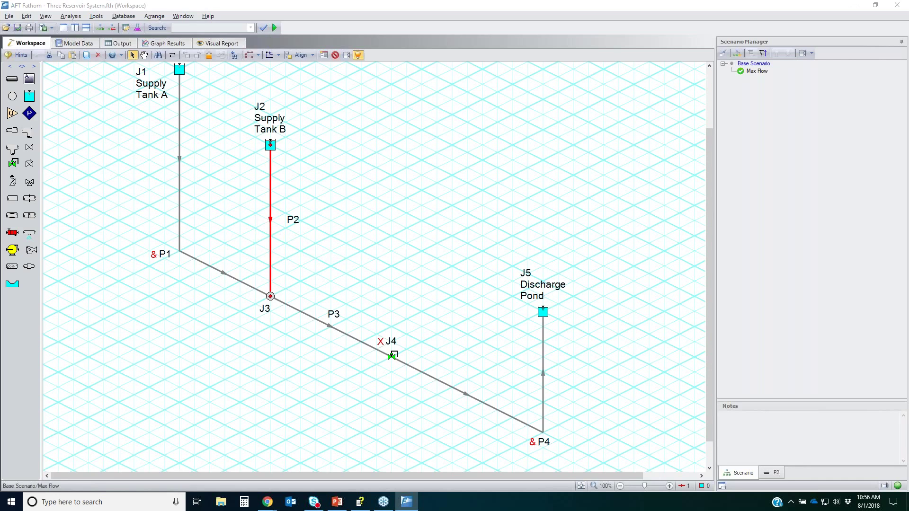
pyautogui.moveTo(315, 267)
pyautogui.mouseDown()
pyautogui.moveTo(325, 167)
pyautogui.moveTo(338, 184)
pyautogui.mouseUp()
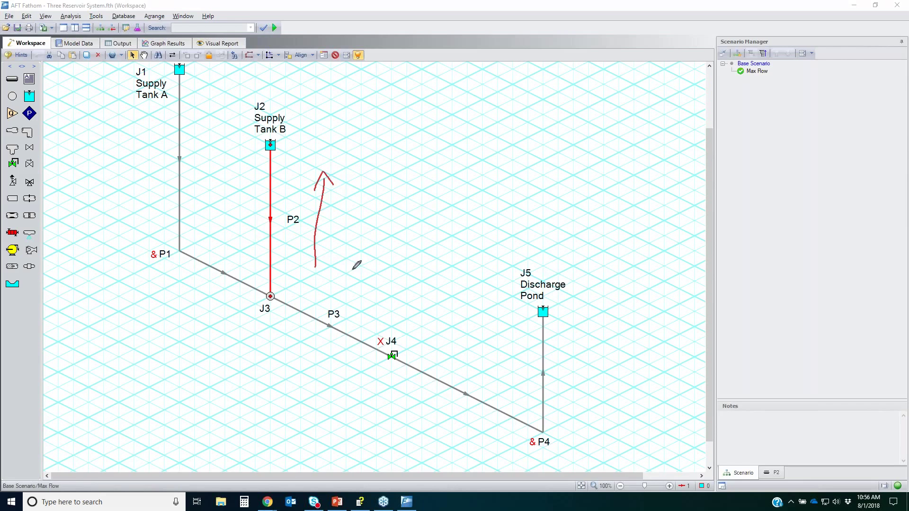
pyautogui.moveTo(268, 212)
pyautogui.mouseDown()
pyautogui.moveTo(253, 215)
pyautogui.moveTo(258, 232)
pyautogui.moveTo(271, 211)
pyautogui.mouseUp()
pyautogui.moveTo(269, 148); pyautogui.dragTo(268, 288)
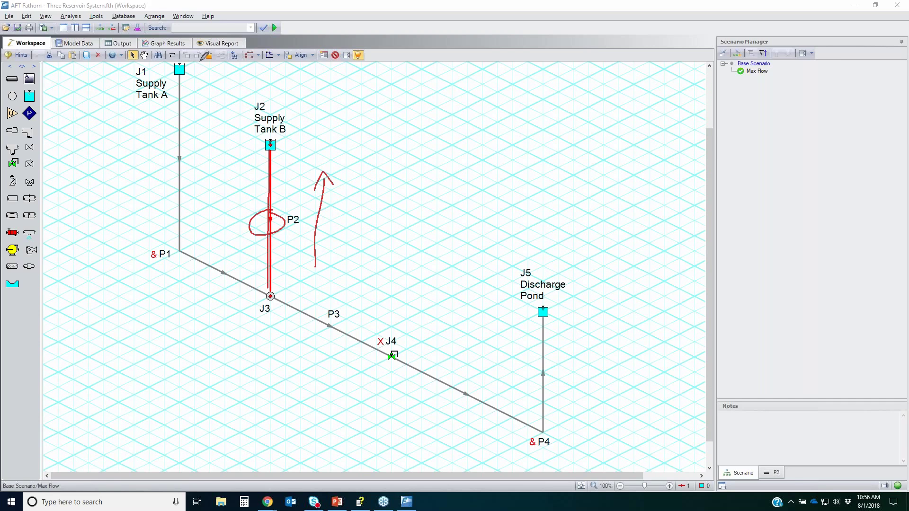
pyautogui.moveTo(198, 41)
pyautogui.mouseDown()
pyautogui.moveTo(219, 35)
pyautogui.moveTo(229, 66)
pyautogui.moveTo(202, 45)
pyautogui.mouseUp()
pyautogui.moveTo(272, 180); pyautogui.dragTo(267, 288)
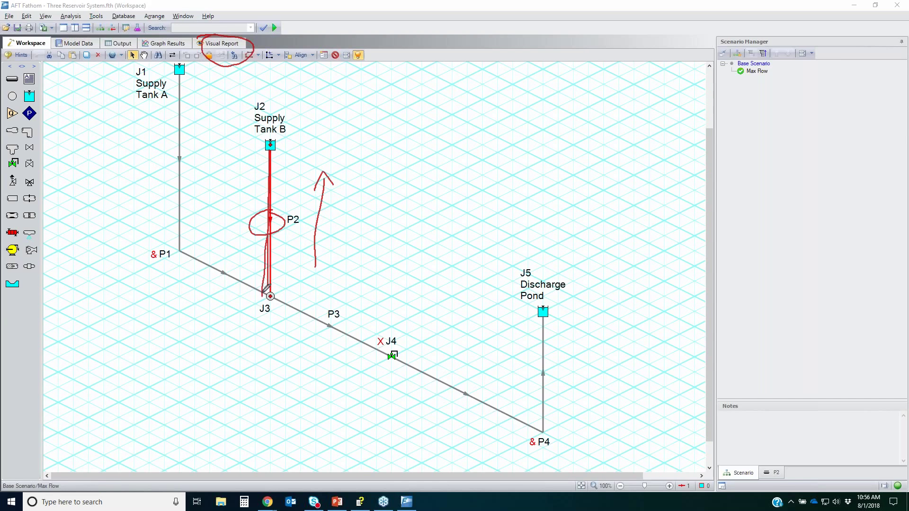
pyautogui.moveTo(261, 184); pyautogui.dragTo(273, 214)
pyautogui.press('Escape')
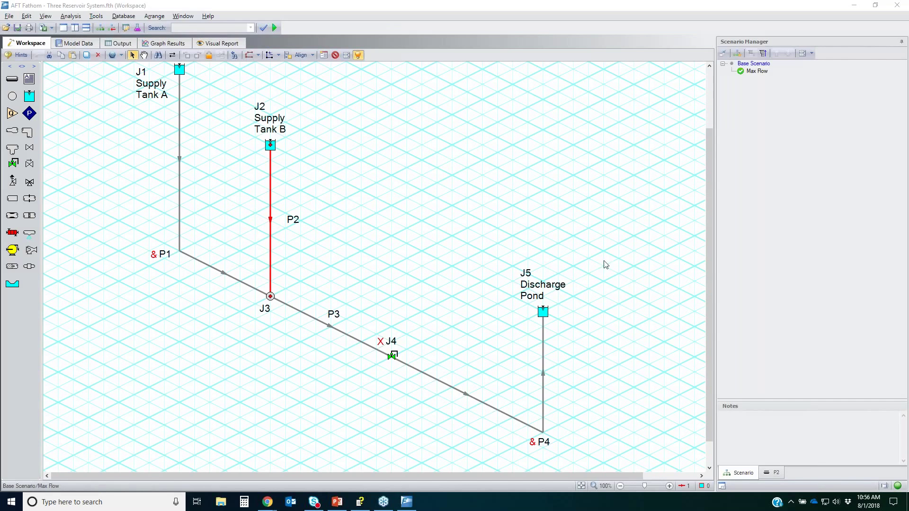
# In the Max Flow scenario, set Supply Tank B's liquid surface elevation to 30 feet and its pipe elevation to 20 feet.
pyautogui.click(270, 145)
pyautogui.doubleClick(271, 145)
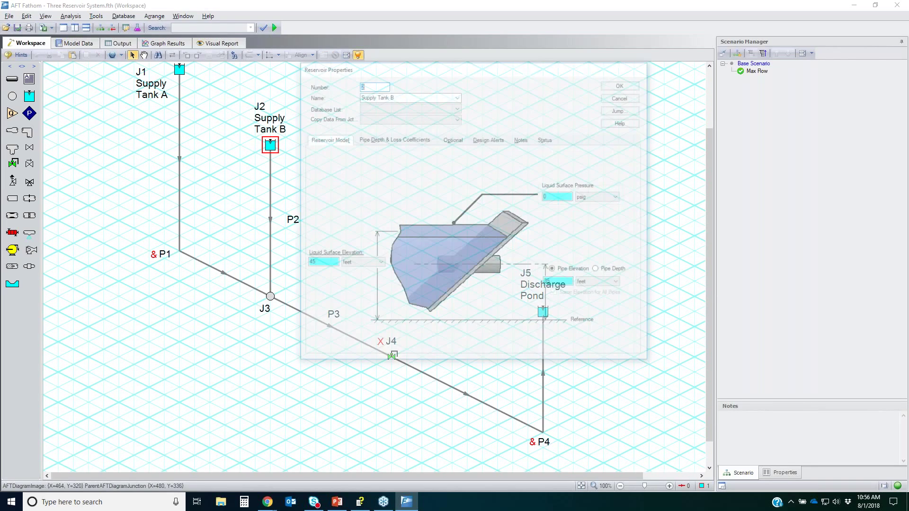
pyautogui.click(641, 96)
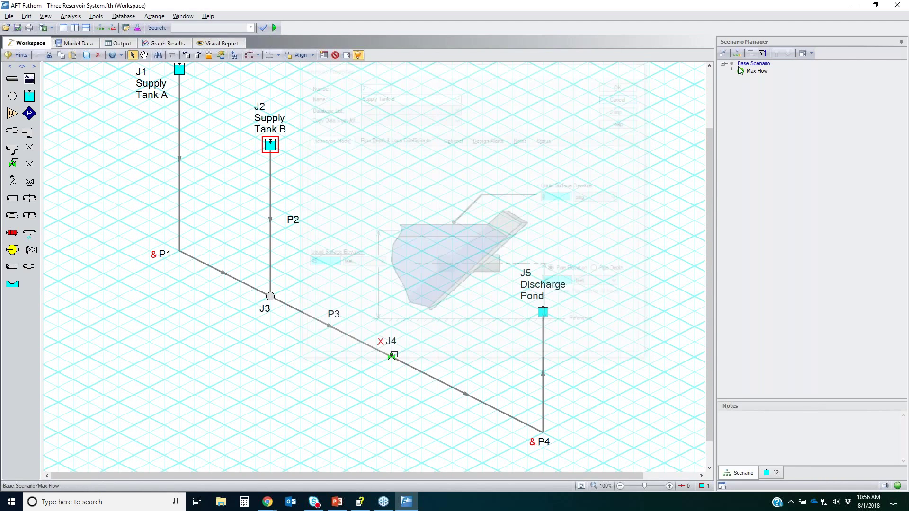
pyautogui.press('Return')
pyautogui.write('30')
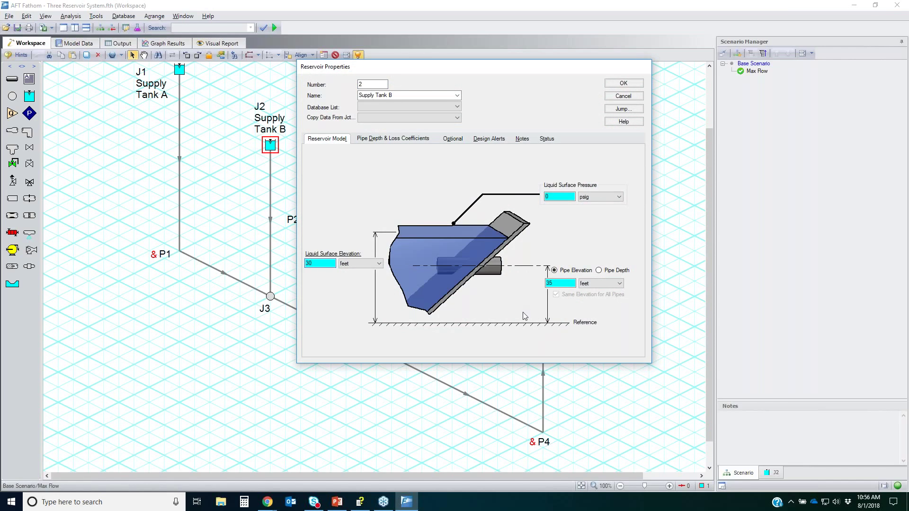
pyautogui.press('Tab')
pyautogui.click(623, 83)
pyautogui.click(449, 217)
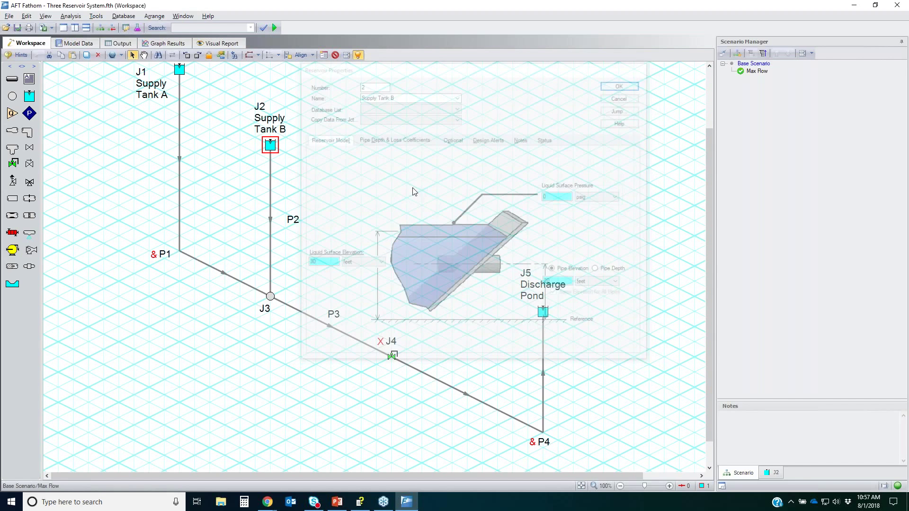
# Run the Max Flow scenario with the lowered Supply Tank B and show its results in the Visual Report.
pyautogui.click(274, 28)
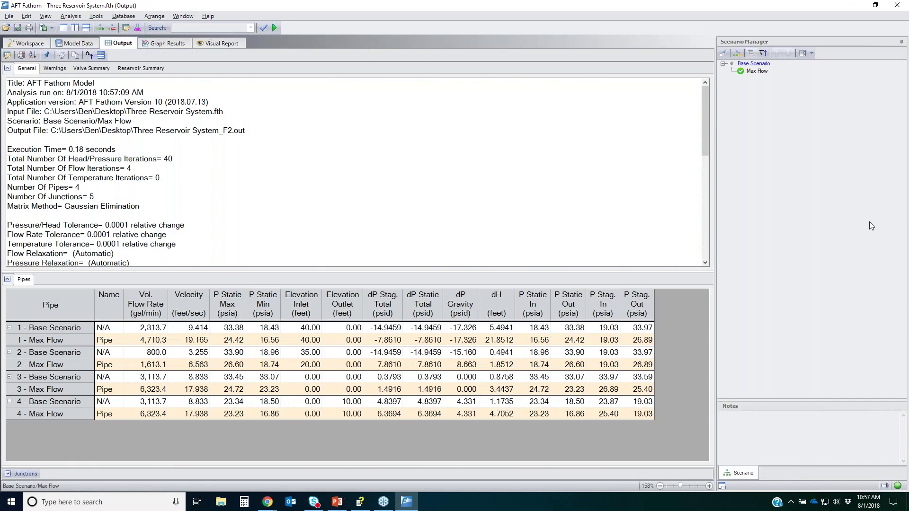
pyautogui.click(223, 42)
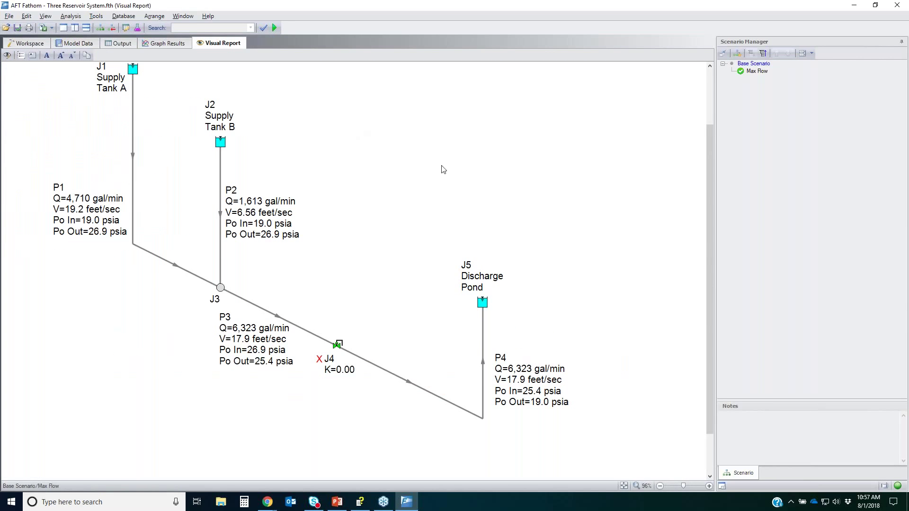
# In the Base Scenario, set Supply Tank B's liquid surface elevation to 35 feet and pipe elevation to 25 feet, clearing the existing results.
pyautogui.doubleClick(744, 64)
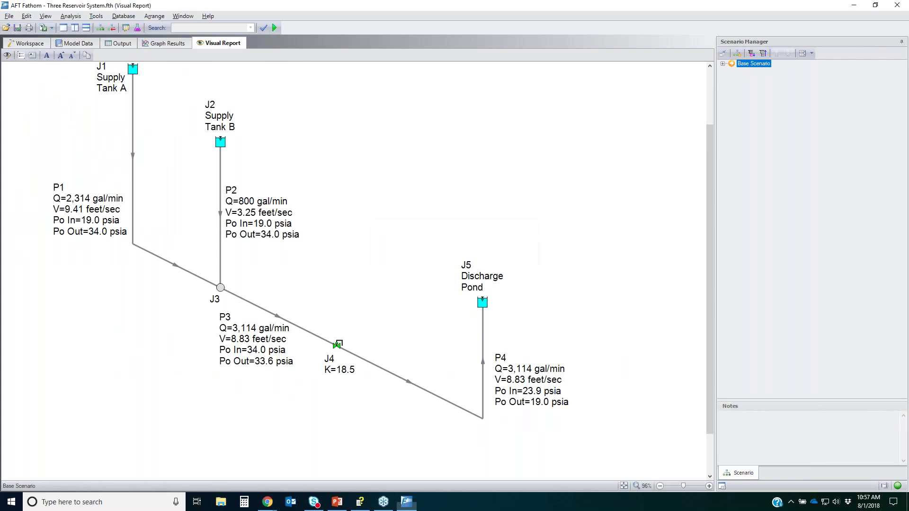
pyautogui.click(26, 43)
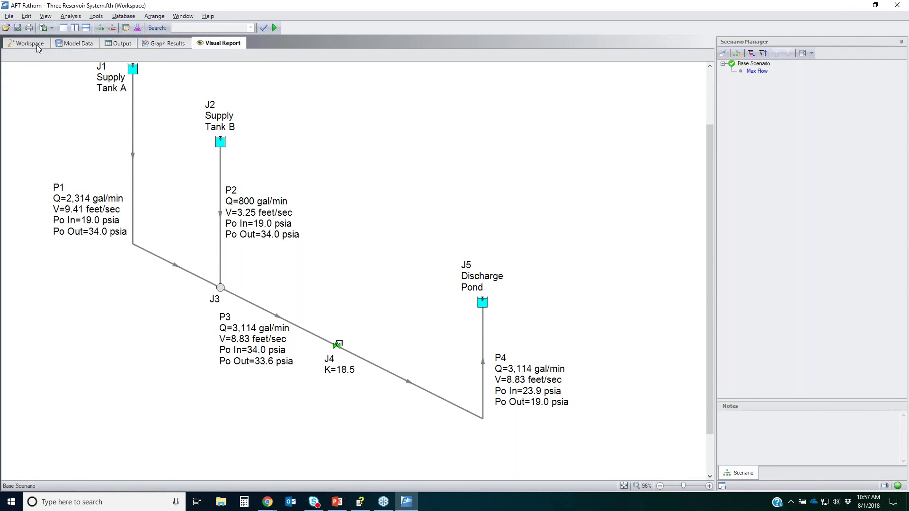
pyautogui.doubleClick(270, 145)
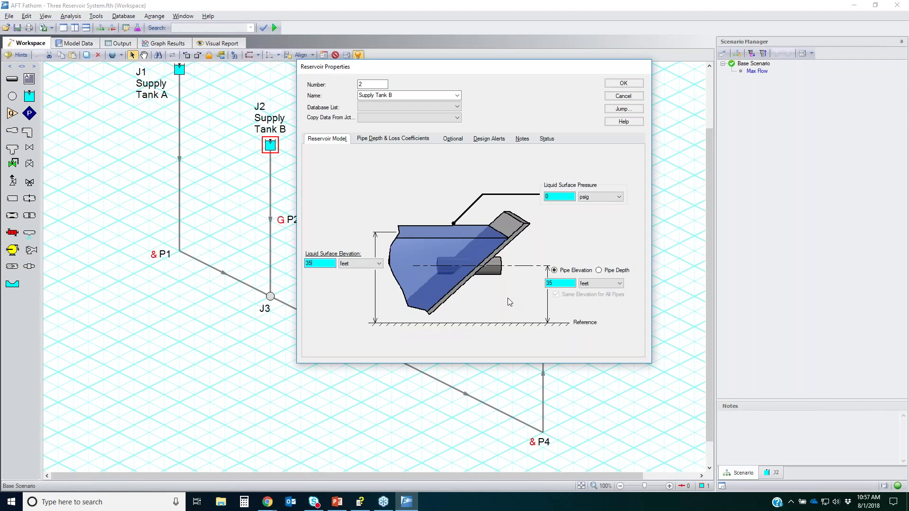
pyautogui.doubleClick(564, 283)
pyautogui.click(624, 83)
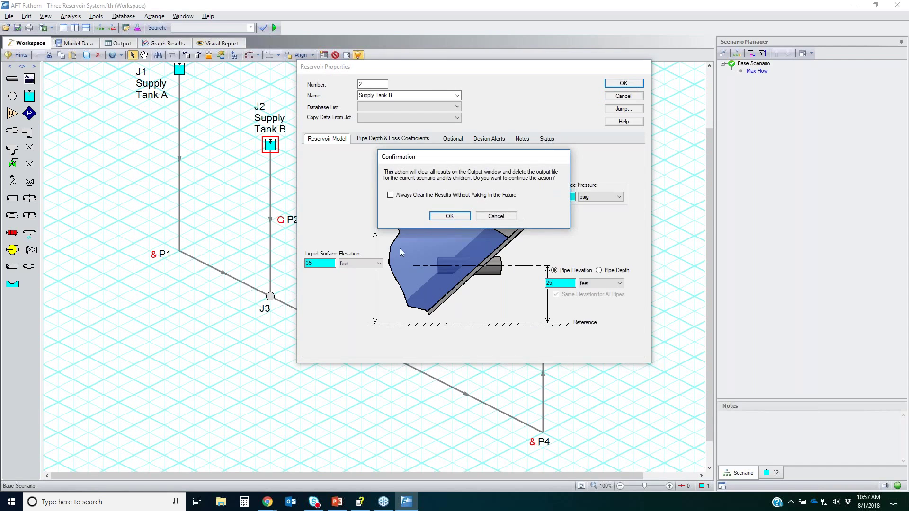
pyautogui.click(438, 217)
# Set Goal Seek & Control to Ignore for the Base Scenario.
pyautogui.click(71, 16)
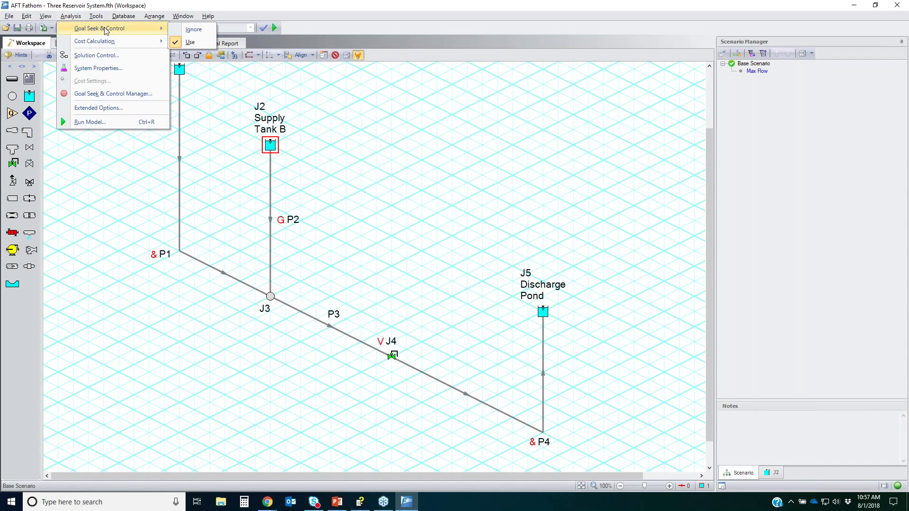
pyautogui.click(187, 29)
pyautogui.click(389, 166)
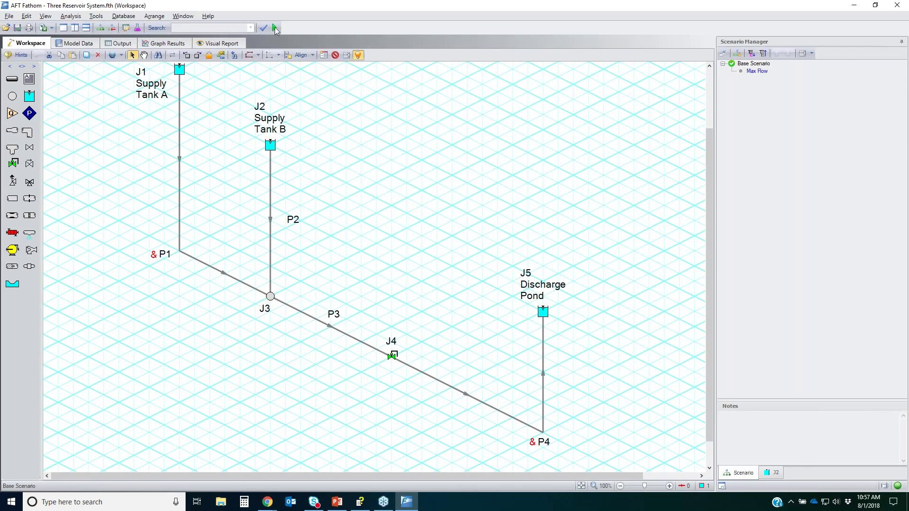
# Apply the fully open special condition to control valve J4 and run the Base Scenario.
pyautogui.click(392, 359)
pyautogui.rightClick(392, 361)
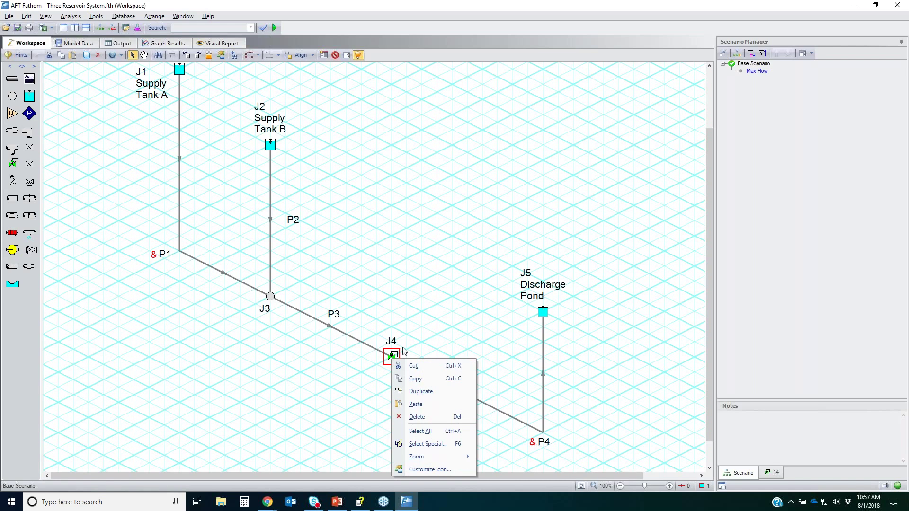
pyautogui.click(429, 304)
pyautogui.doubleClick(395, 359)
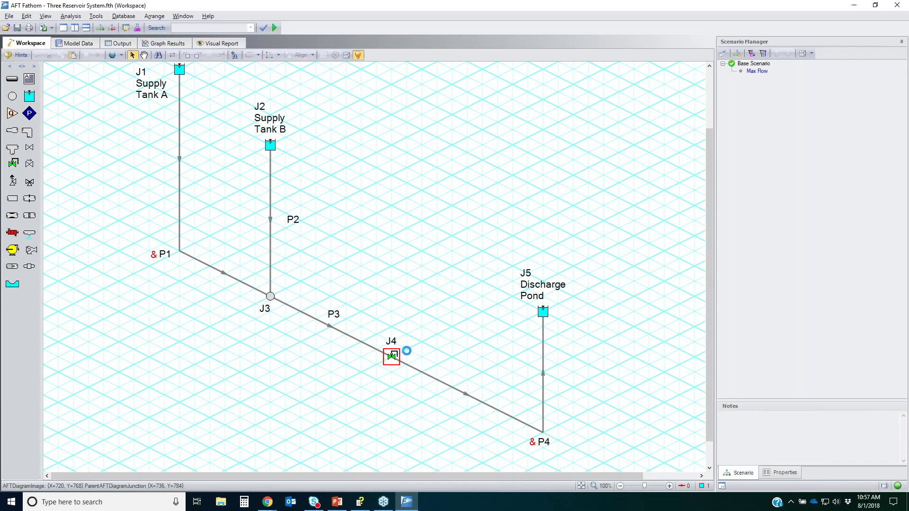
pyautogui.click(510, 254)
pyautogui.click(621, 296)
pyautogui.click(756, 198)
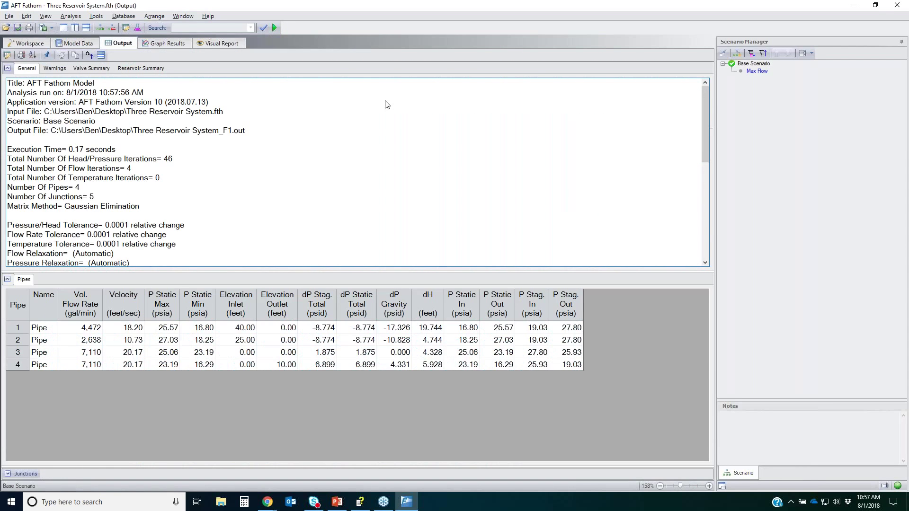
# Ink an upward arrow beside P2, circle pipe 2's flow rate in the Output, and clear the markup.
pyautogui.click(28, 44)
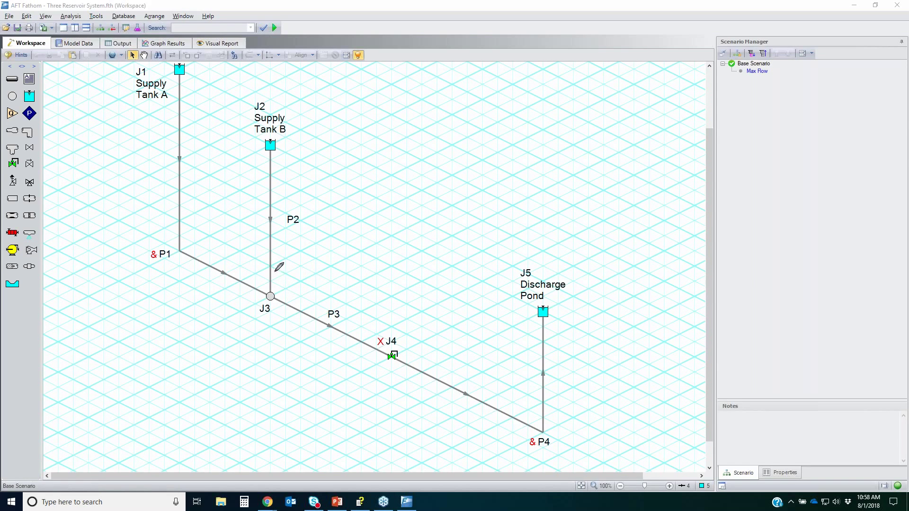
pyautogui.moveTo(280, 283)
pyautogui.mouseDown()
pyautogui.moveTo(283, 179)
pyautogui.moveTo(290, 190)
pyautogui.mouseUp()
pyautogui.click(133, 44)
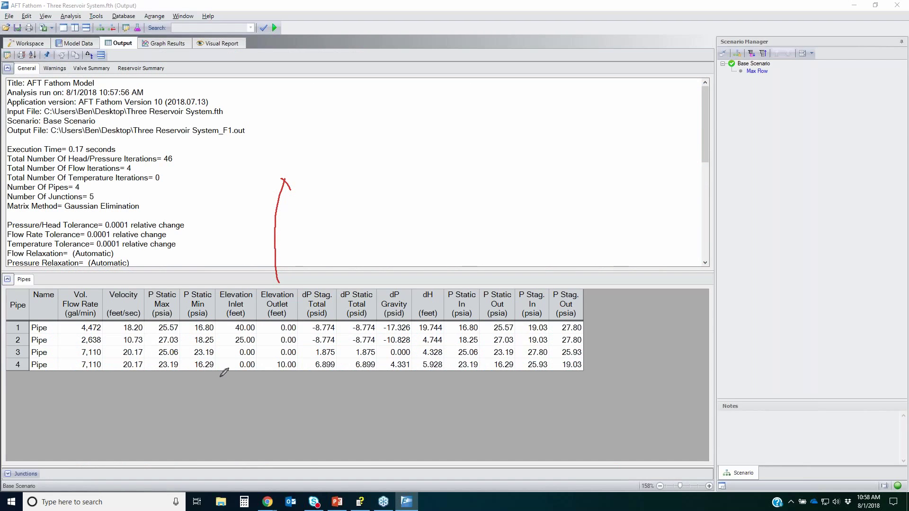
pyautogui.moveTo(3, 347)
pyautogui.mouseDown()
pyautogui.moveTo(105, 342)
pyautogui.moveTo(5, 336)
pyautogui.moveTo(4, 345)
pyautogui.mouseUp()
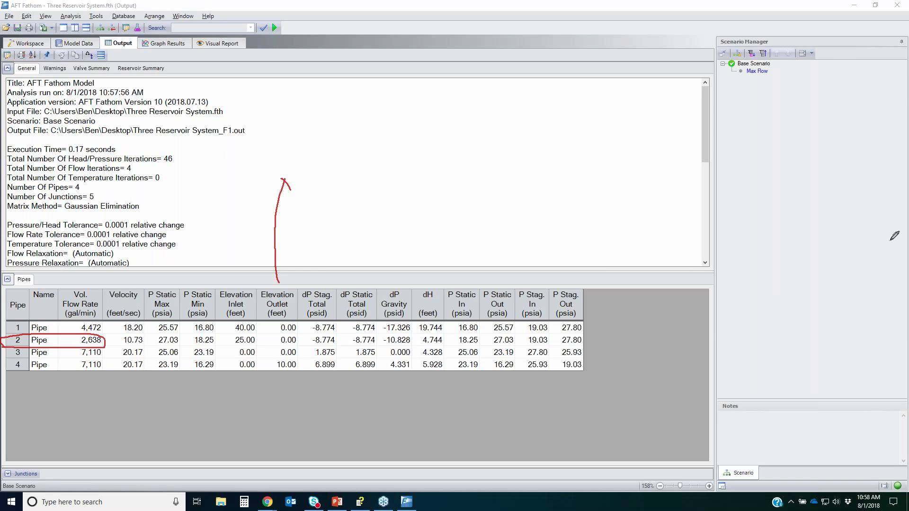
pyautogui.press('e')
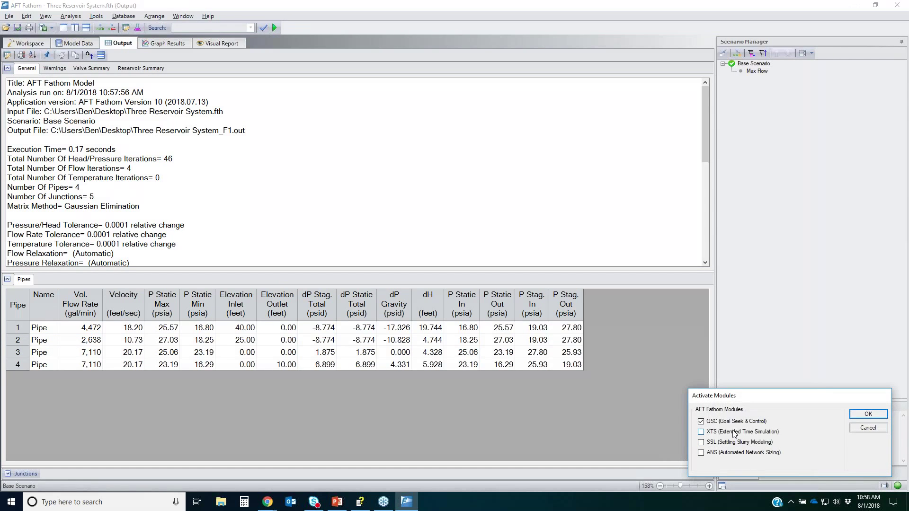
# Activate the XTS (Extended Time Simulation) module and set Supply Tank B's tank model to Finite Open Tank.
pyautogui.click(756, 430)
pyautogui.press('Return')
pyautogui.click(22, 44)
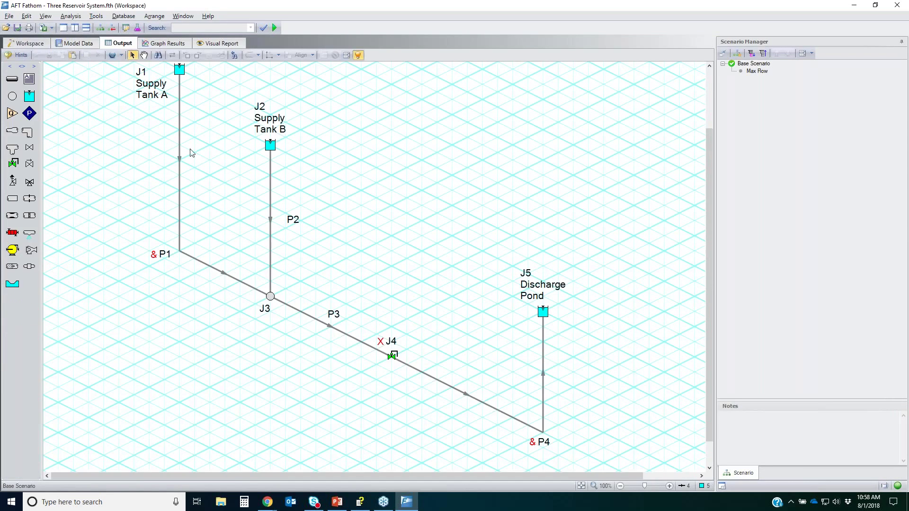
pyautogui.doubleClick(270, 150)
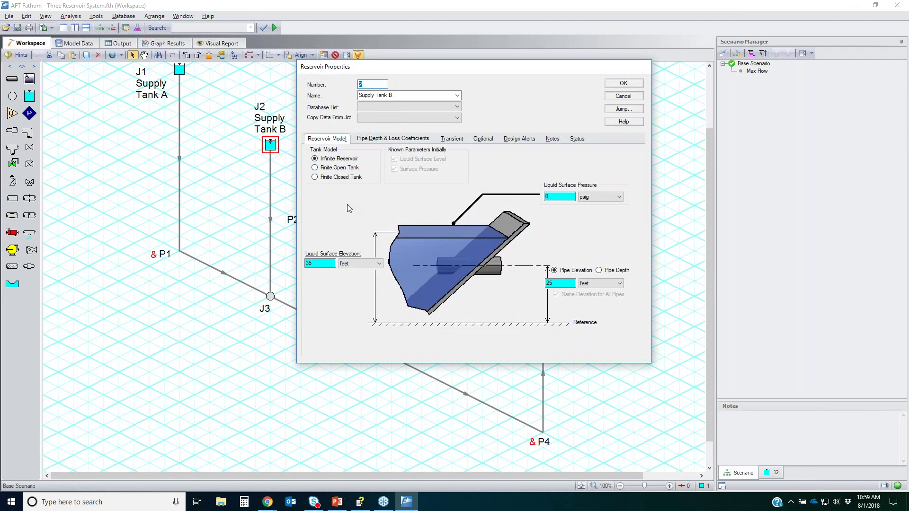
pyautogui.click(339, 169)
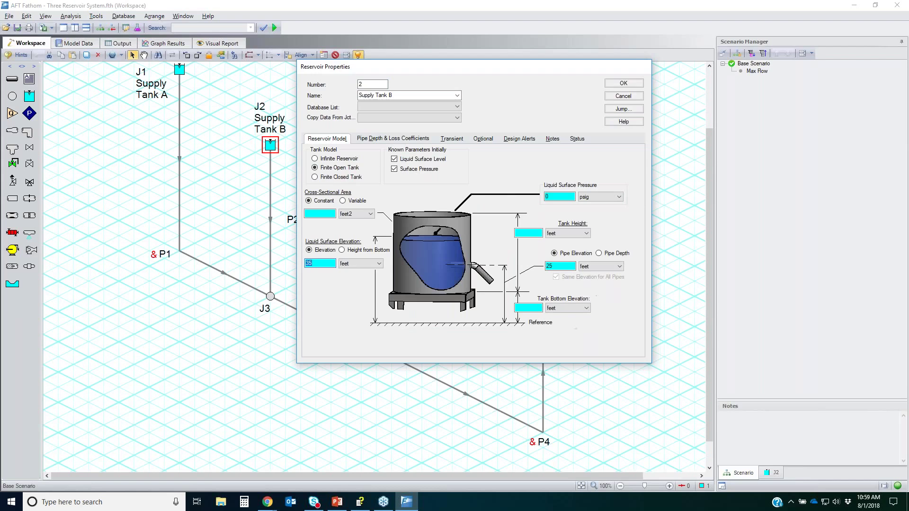
# Circle the finite tank inputs and the Tank Height in red ink, draw an upward arrow beside P2, and clear the markup.
pyautogui.moveTo(605, 181)
pyautogui.mouseDown()
pyautogui.moveTo(459, 178)
pyautogui.moveTo(287, 209)
pyautogui.moveTo(630, 290)
pyautogui.moveTo(575, 196)
pyautogui.moveTo(512, 247)
pyautogui.moveTo(592, 215)
pyautogui.mouseUp()
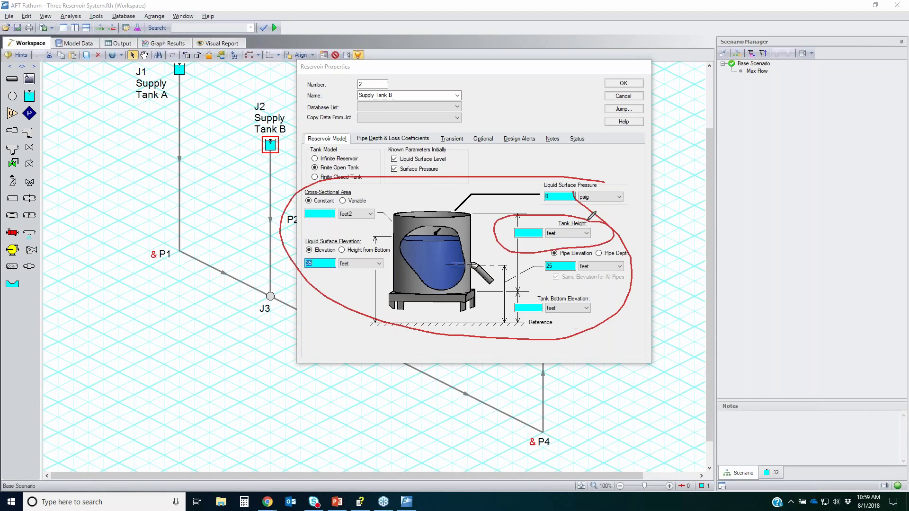
pyautogui.moveTo(262, 266); pyautogui.dragTo(252, 174)
pyautogui.moveTo(507, 230)
pyautogui.mouseDown()
pyautogui.moveTo(490, 243)
pyautogui.moveTo(532, 212)
pyautogui.moveTo(528, 221)
pyautogui.mouseUp()
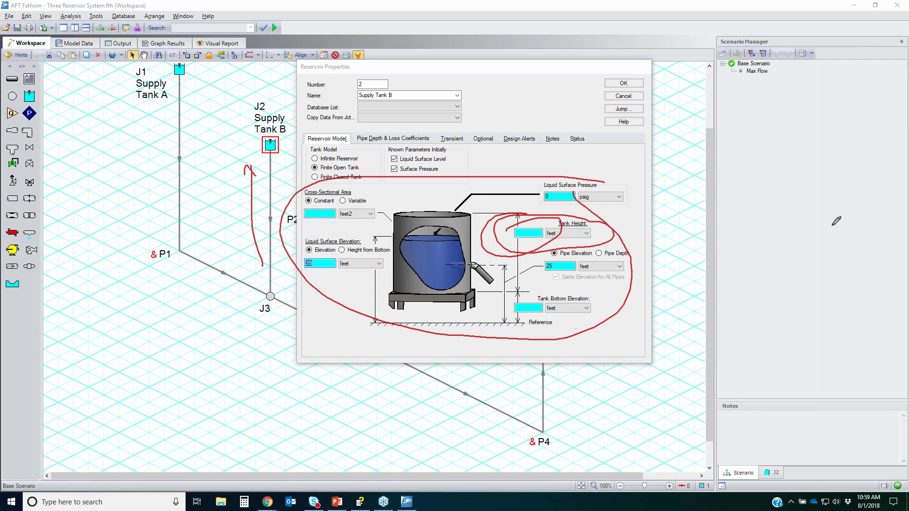
pyautogui.press('Escape')
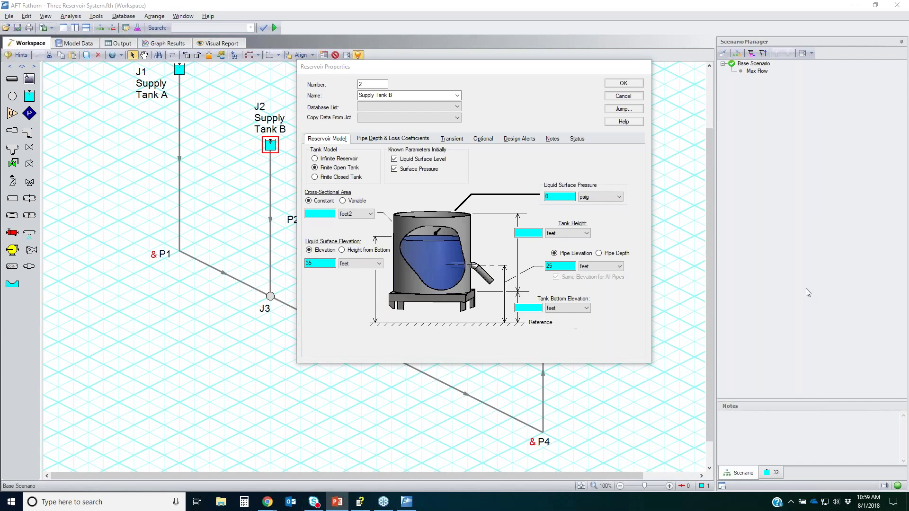
# Switch to the Fathom Introductory Webinar presentation in PowerPoint and maximize its window.
pyautogui.moveTo(828, 176); pyautogui.dragTo(374, 7)
pyautogui.press('super+Up')
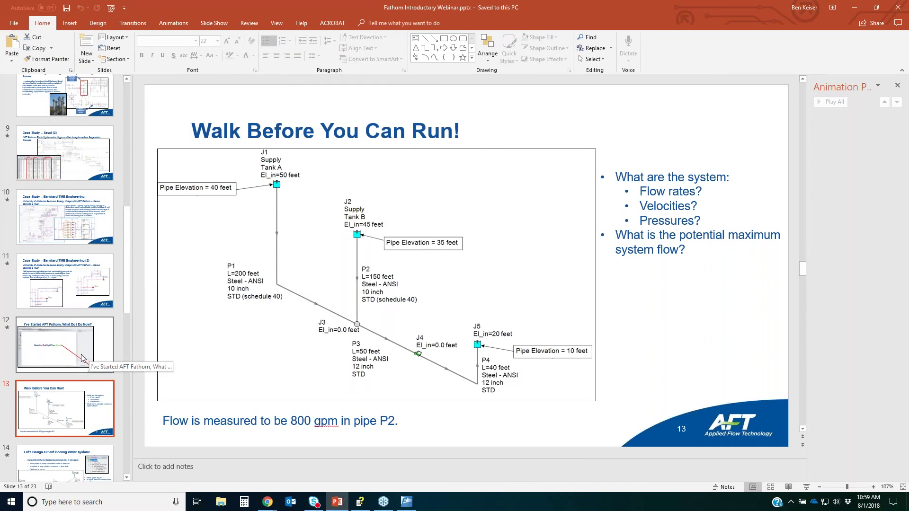
# Open slide 22, Additional Learning Opportunities, in the presentation.
pyautogui.scroll(-10, 61, 363)
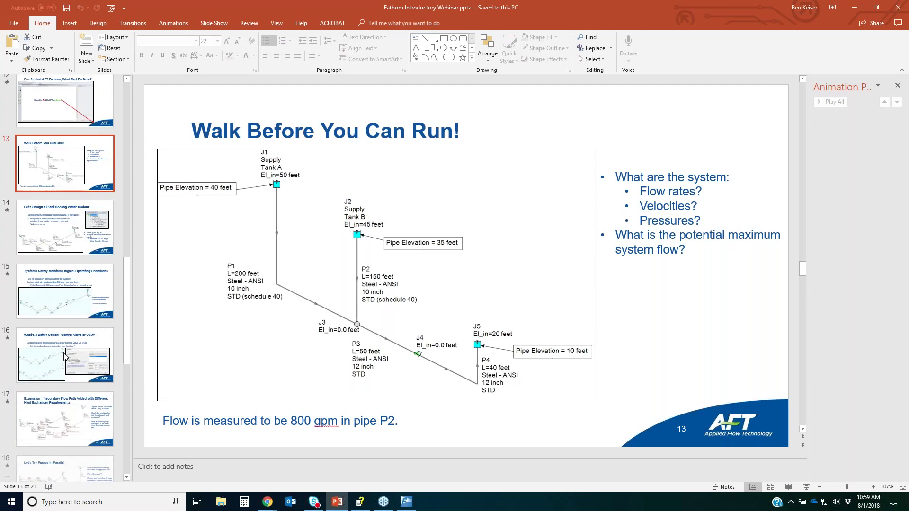
pyautogui.click(69, 353)
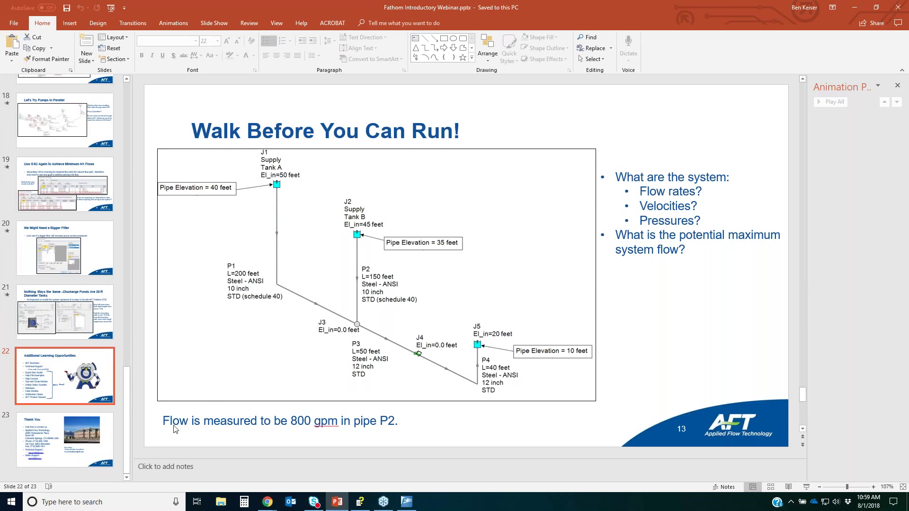
# Switch to the AFT Software Overview window in Chrome and open the Learning Center's Upcoming Webinars page.
pyautogui.moveTo(267, 502)
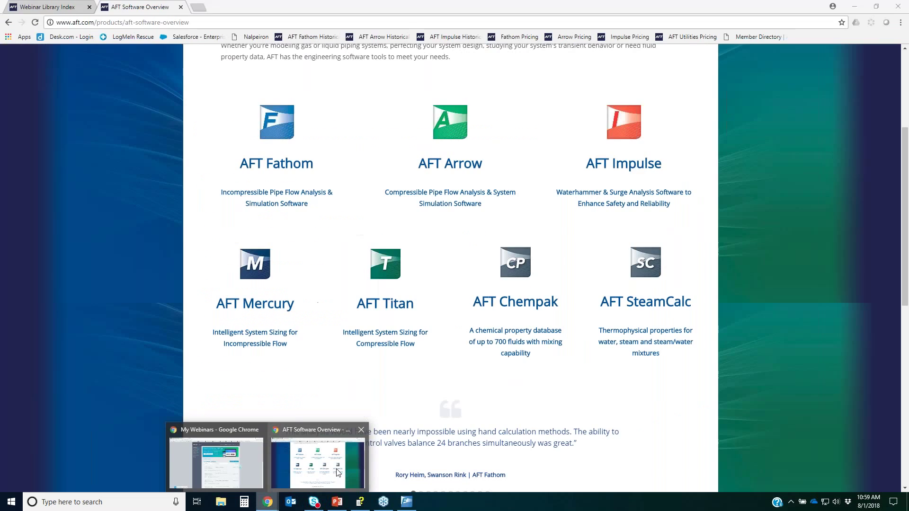
pyautogui.click(338, 472)
pyautogui.scroll(4, 357, 223)
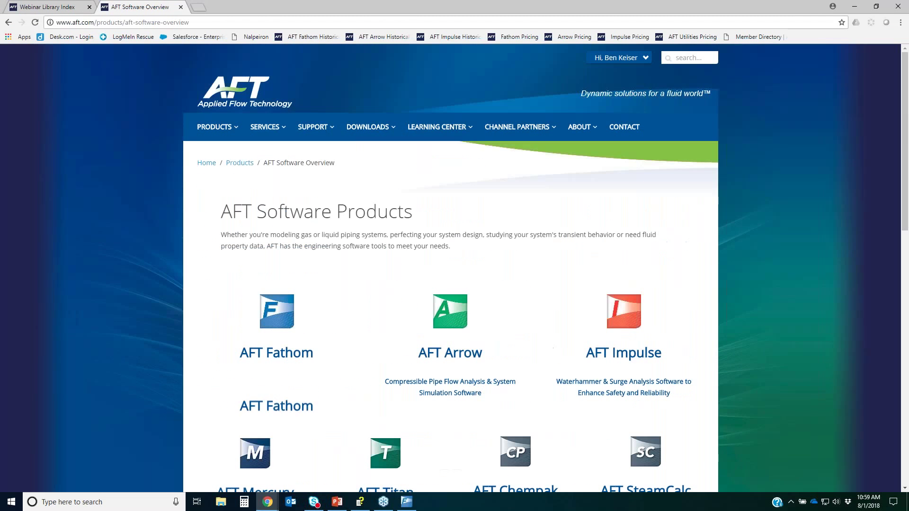
pyautogui.moveTo(446, 138)
pyautogui.moveTo(474, 263)
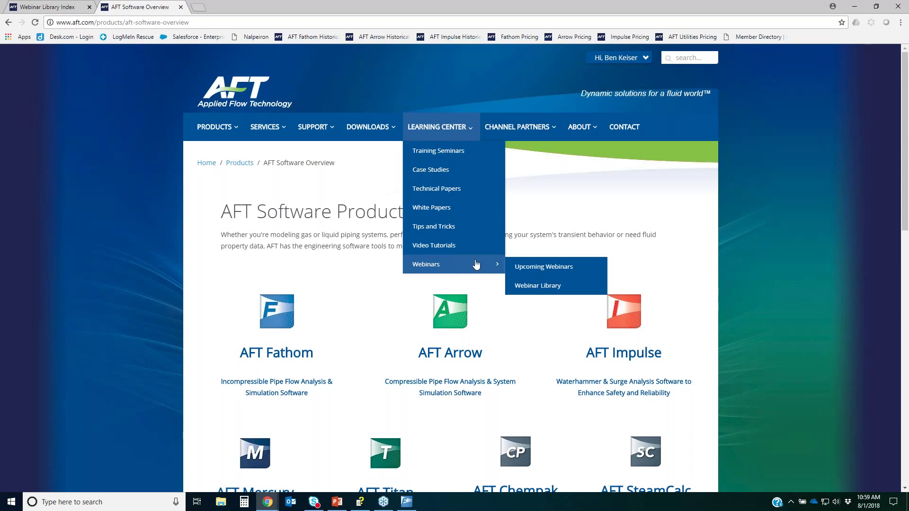
pyautogui.click(545, 267)
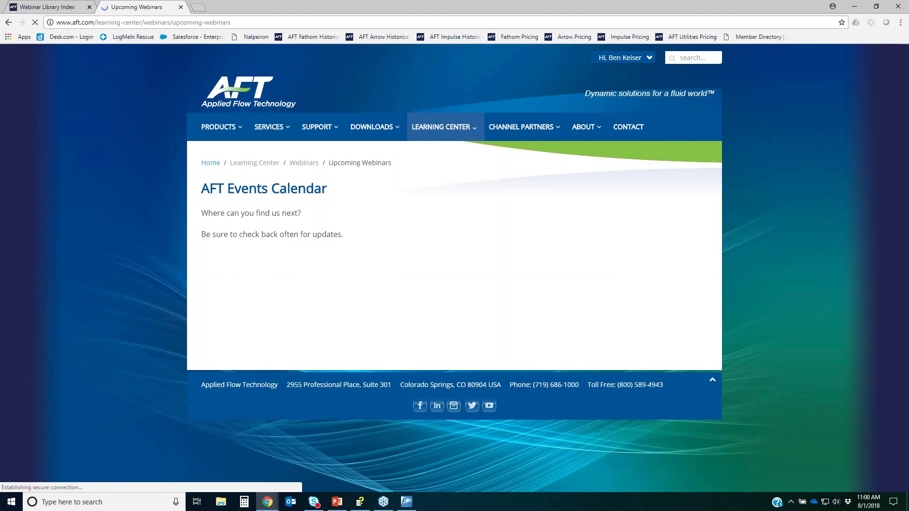
pyautogui.moveTo(462, 218)
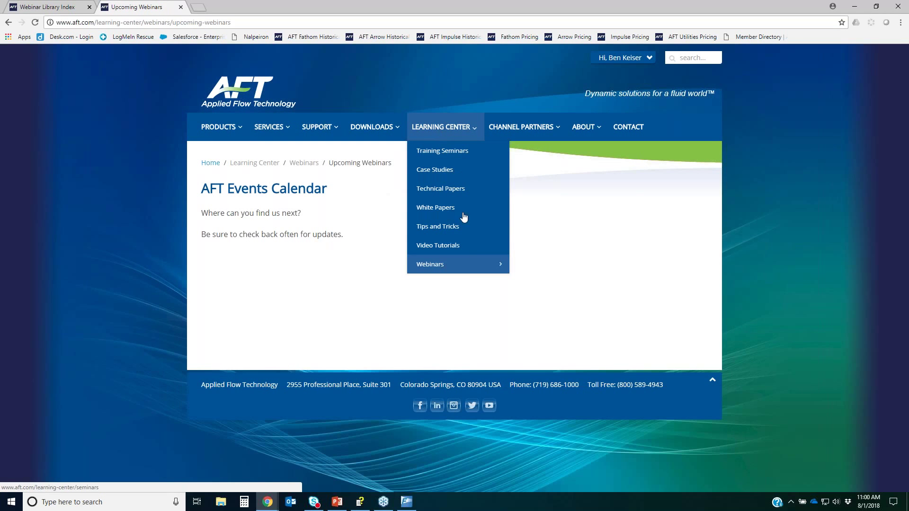
pyautogui.moveTo(475, 263)
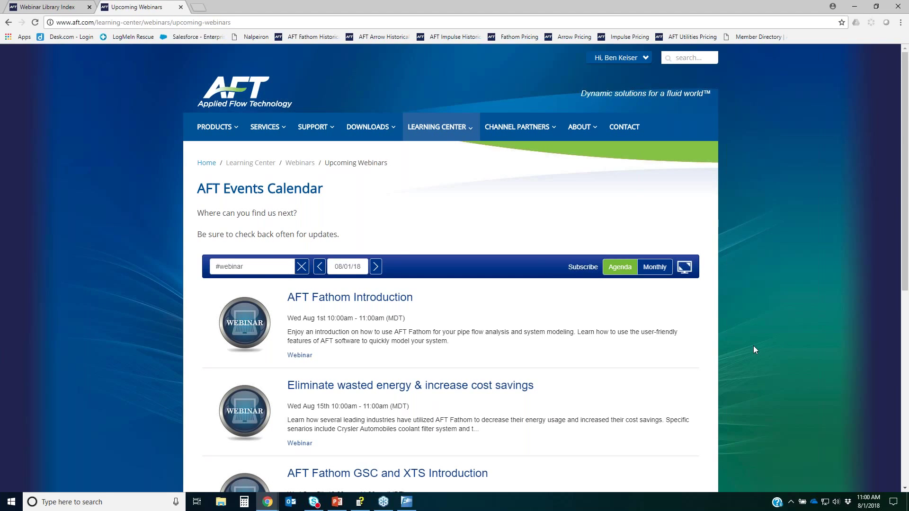
# Look through the upcoming webinars in the AFT Events Calendar and switch back to the PowerPoint presentation.
pyautogui.scroll(-2, 708, 415)
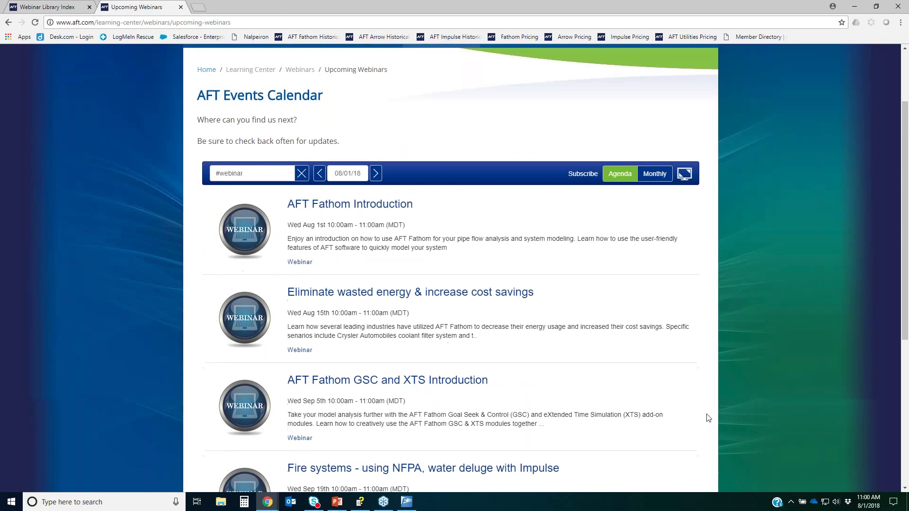
pyautogui.scroll(-1, 707, 418)
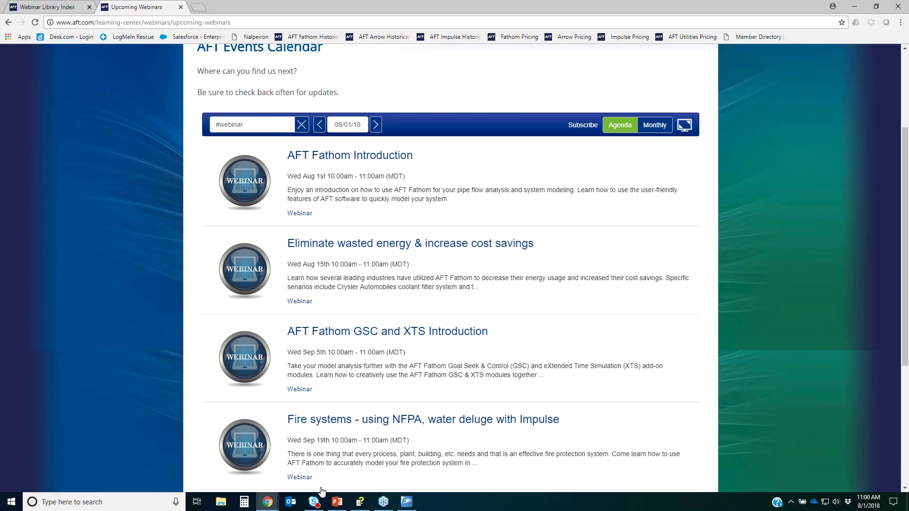
pyautogui.click(337, 502)
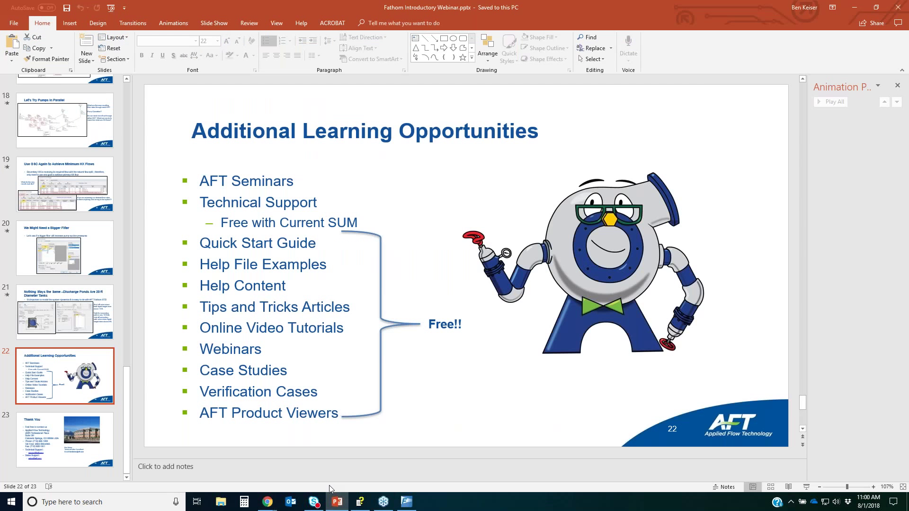